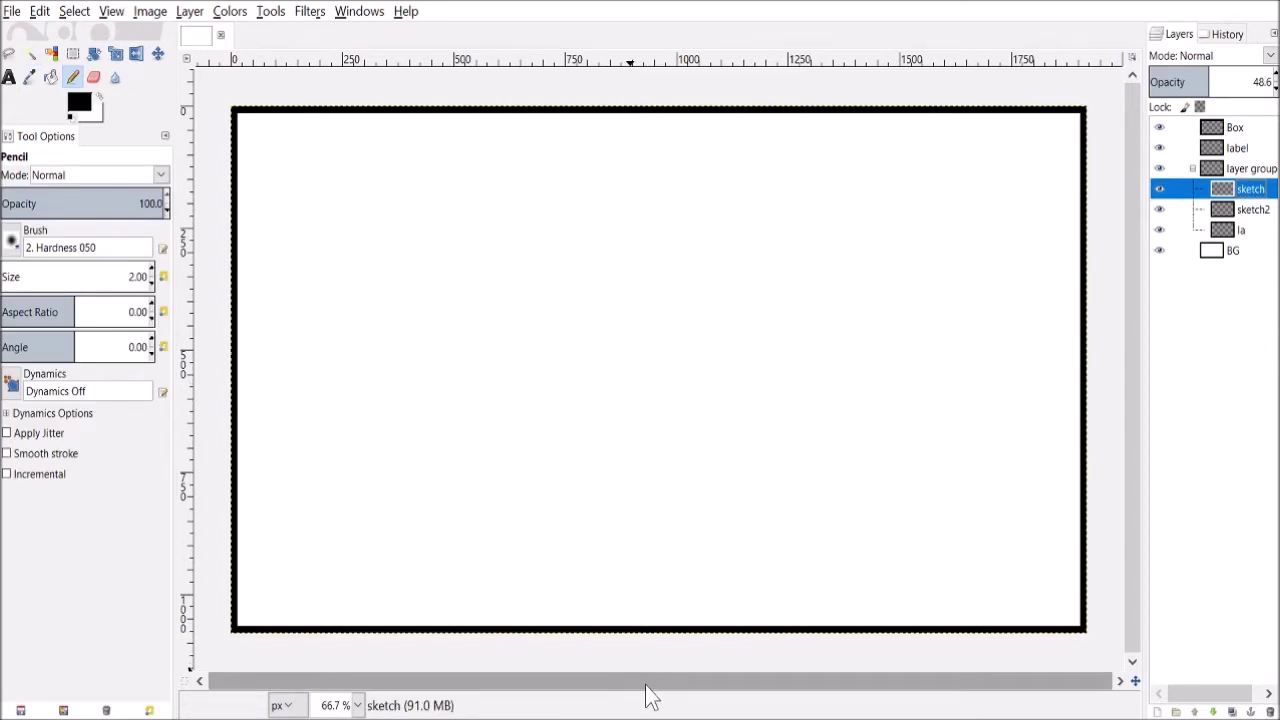
Pencil a curved, crescent-shaped upper gum band near the canvas centre on the sketch layer.
{"action": "left_click", "coordinate": [1260, 213]}
{"action": "left_click", "coordinate": [1266, 192]}
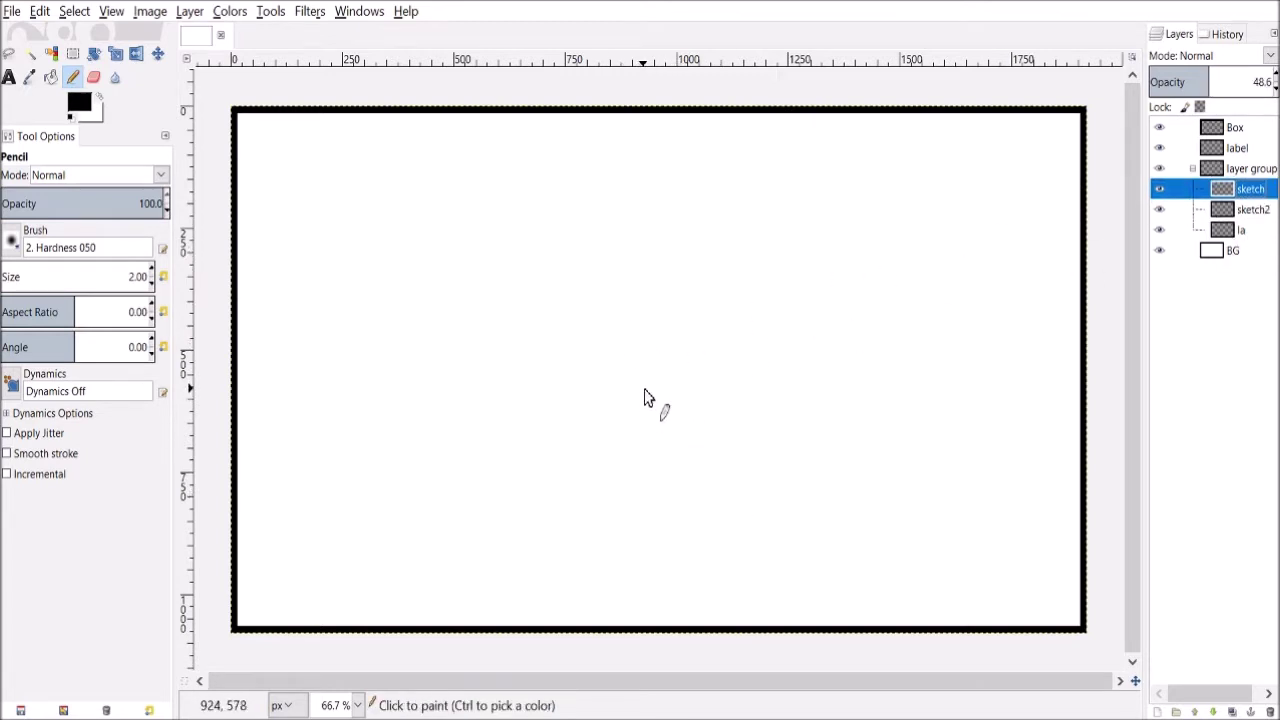
{"action": "mouse_move", "coordinate": [667, 364]}
{"action": "left_mouse_down"}
{"action": "mouse_move", "coordinate": [631, 380]}
{"action": "mouse_move", "coordinate": [639, 417]}
{"action": "mouse_move", "coordinate": [728, 433]}
{"action": "mouse_move", "coordinate": [745, 413]}
{"action": "left_mouse_up"}
{"action": "left_click_drag", "start_coordinate": [671, 369], "coordinate": [656, 375]}
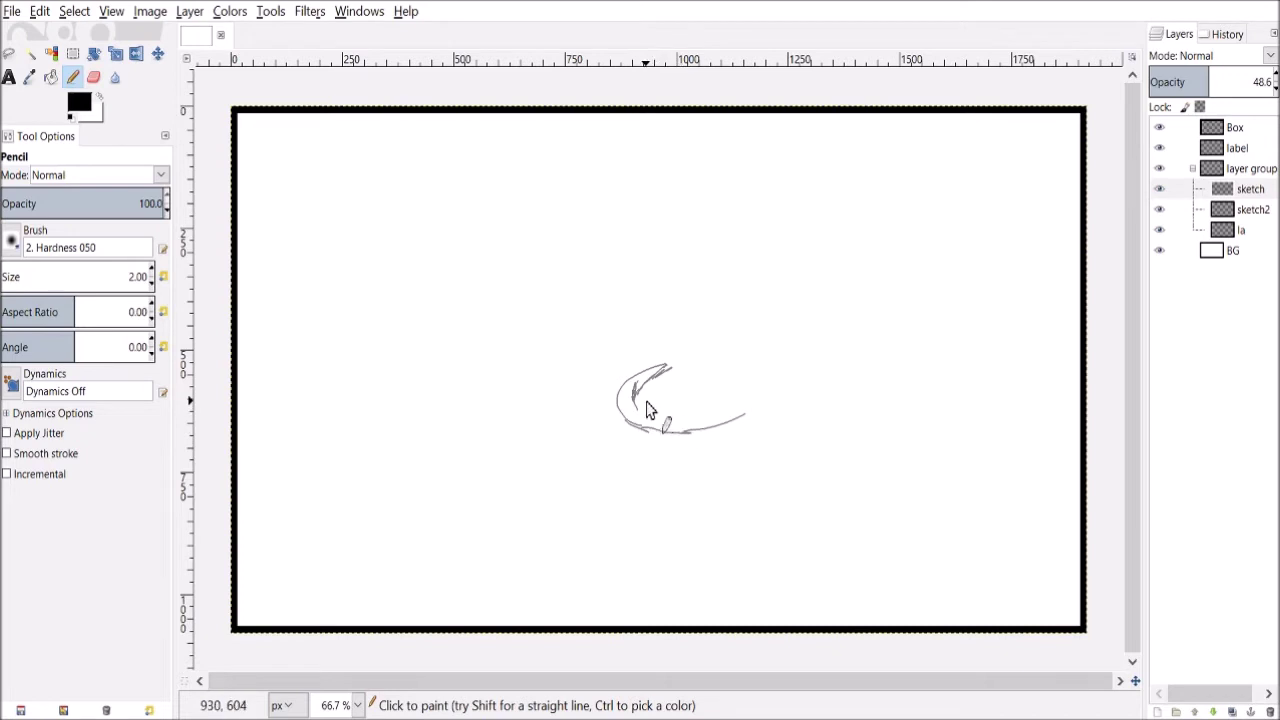
{"action": "mouse_move", "coordinate": [650, 420]}
{"action": "left_mouse_down"}
{"action": "mouse_move", "coordinate": [673, 428]}
{"action": "mouse_move", "coordinate": [747, 403]}
{"action": "left_mouse_up"}
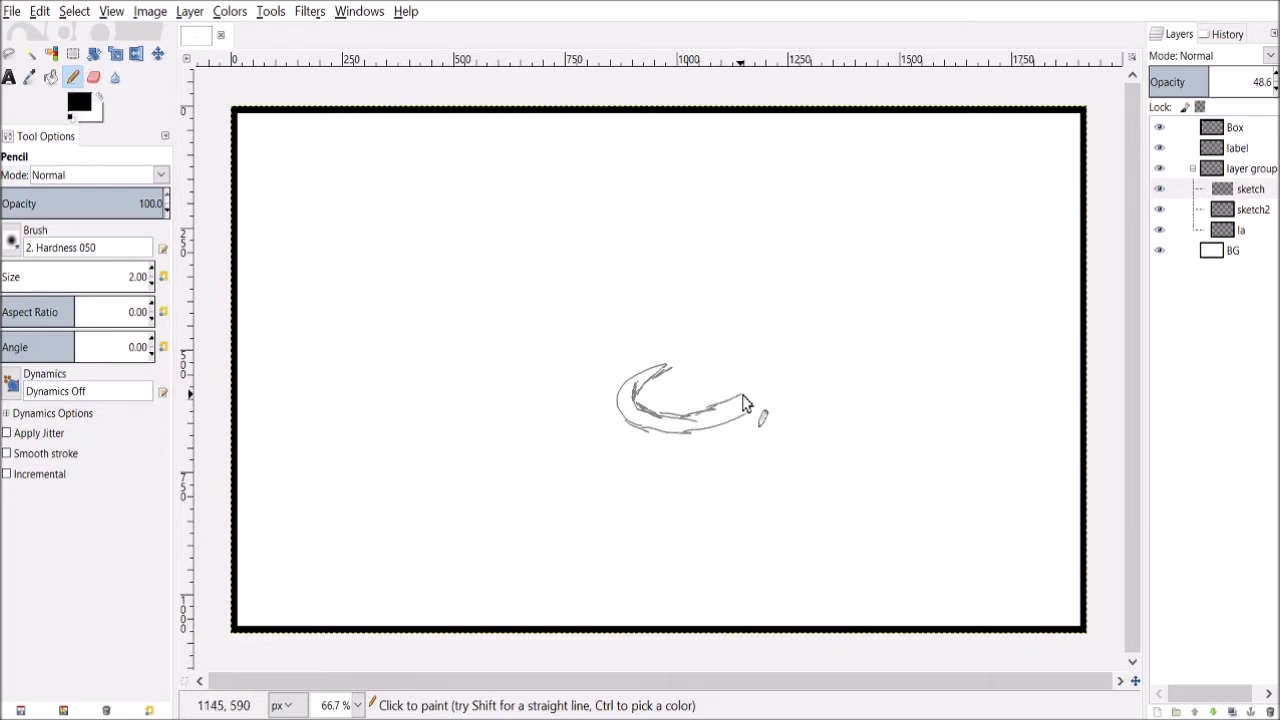
Sketch two small circles side by side inside the gum band's right end.
{"action": "scroll", "coordinate": [737, 418], "scroll_direction": "up", "scroll_amount": 3, "text": "ctrl"}
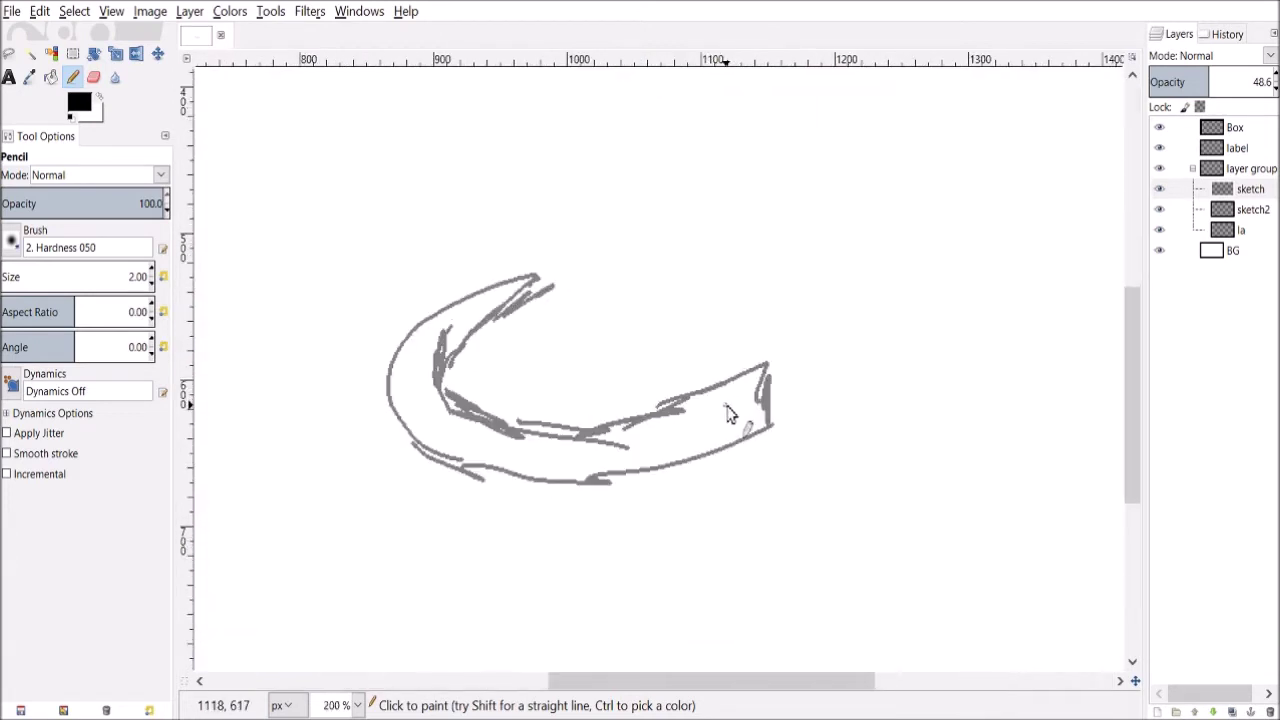
{"action": "mouse_move", "coordinate": [695, 413]}
{"action": "left_mouse_down"}
{"action": "mouse_move", "coordinate": [692, 436]}
{"action": "mouse_move", "coordinate": [701, 420]}
{"action": "mouse_move", "coordinate": [613, 435]}
{"action": "left_mouse_up"}
{"action": "scroll", "coordinate": [589, 441], "scroll_direction": "down", "scroll_amount": 2, "text": "ctrl"}
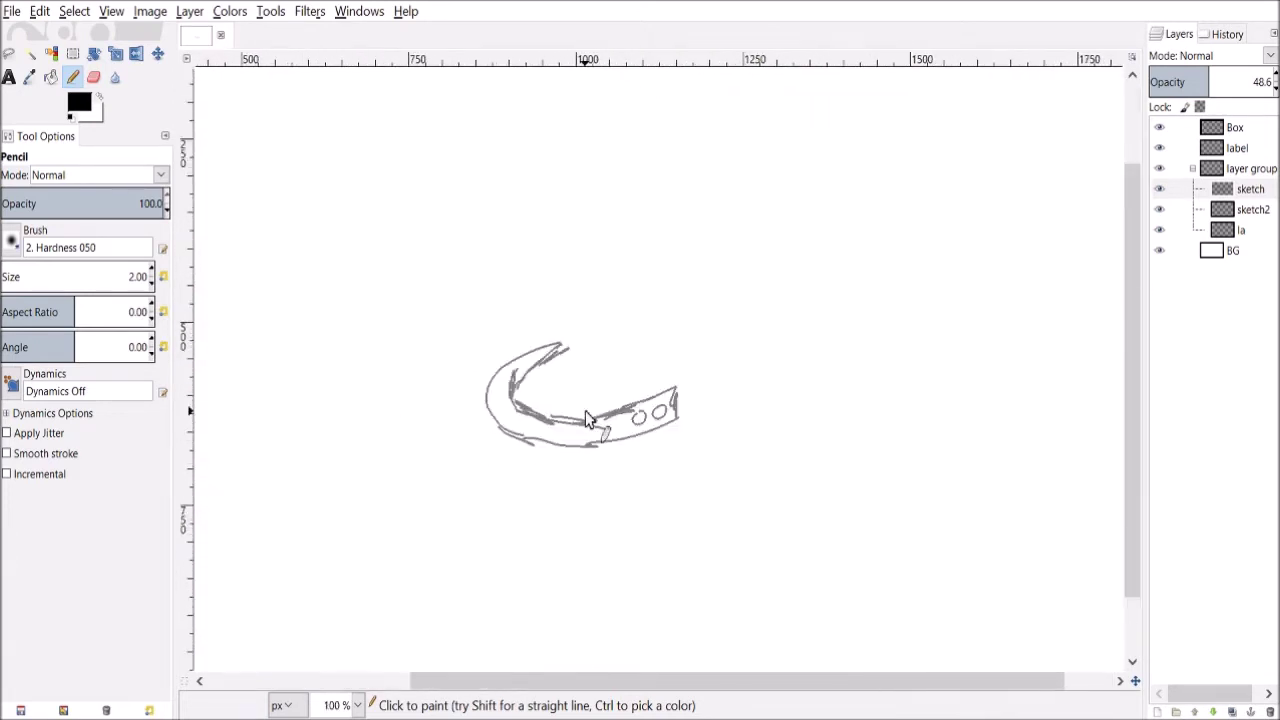
Sketch a row of six rounded upper teeth along the underside of the gum band, starting at its left end.
{"action": "scroll", "coordinate": [507, 443], "scroll_direction": "up", "scroll_amount": 1, "text": "ctrl"}
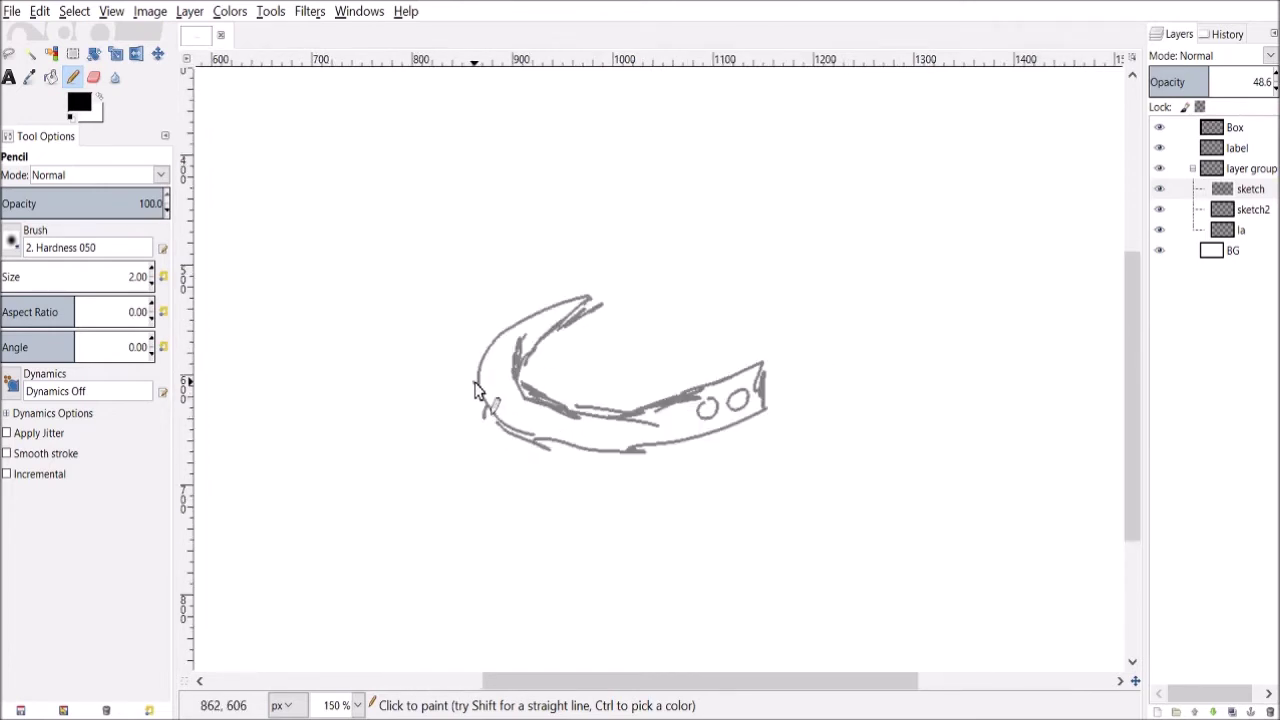
{"action": "left_click_drag", "start_coordinate": [486, 412], "coordinate": [478, 455]}
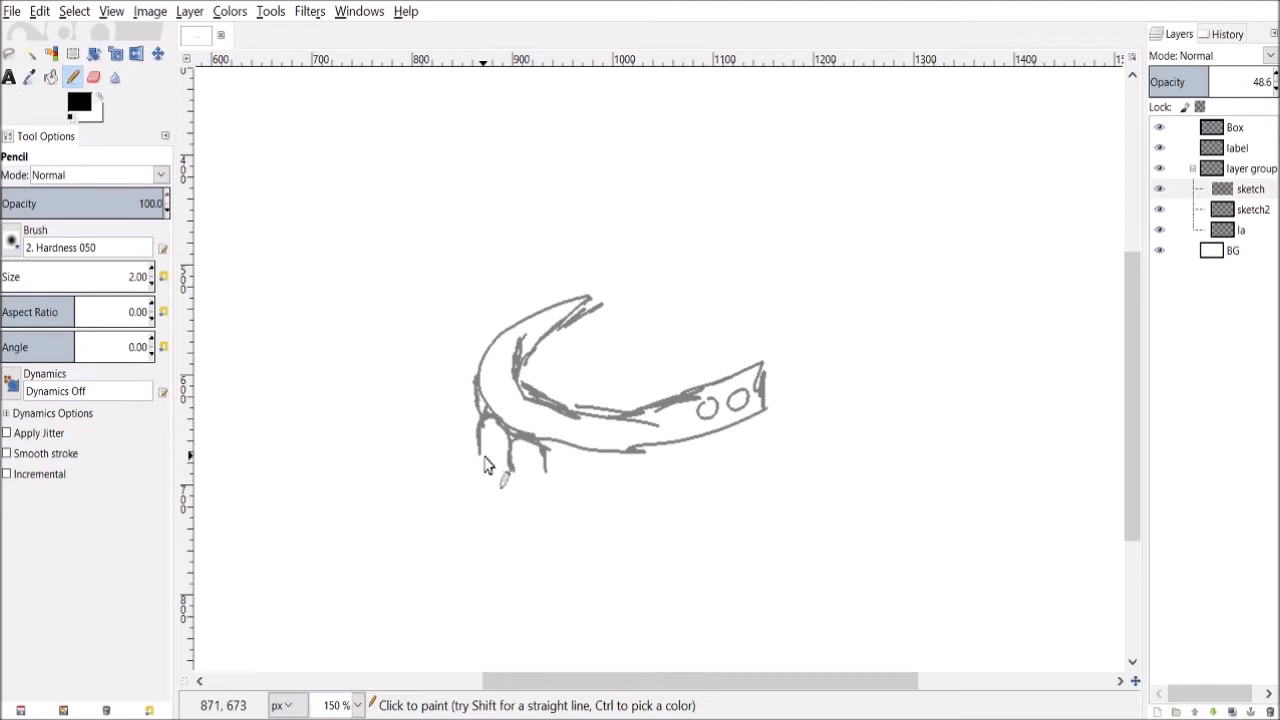
{"action": "mouse_move", "coordinate": [481, 465]}
{"action": "left_mouse_down"}
{"action": "mouse_move", "coordinate": [558, 488]}
{"action": "mouse_move", "coordinate": [520, 482]}
{"action": "mouse_move", "coordinate": [547, 485]}
{"action": "left_mouse_up"}
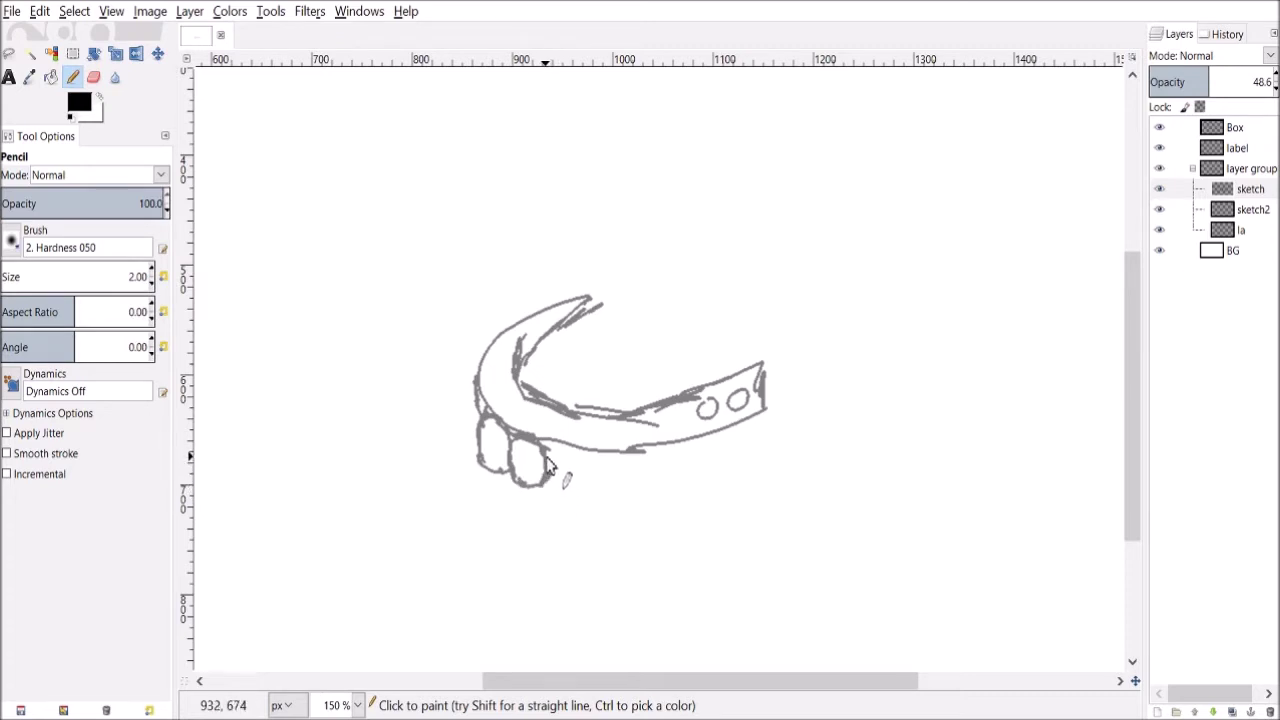
{"action": "mouse_move", "coordinate": [549, 490]}
{"action": "left_mouse_down"}
{"action": "mouse_move", "coordinate": [581, 490]}
{"action": "mouse_move", "coordinate": [567, 498]}
{"action": "mouse_move", "coordinate": [592, 481]}
{"action": "mouse_move", "coordinate": [577, 499]}
{"action": "mouse_move", "coordinate": [585, 460]}
{"action": "mouse_move", "coordinate": [551, 452]}
{"action": "mouse_move", "coordinate": [592, 474]}
{"action": "left_mouse_up"}
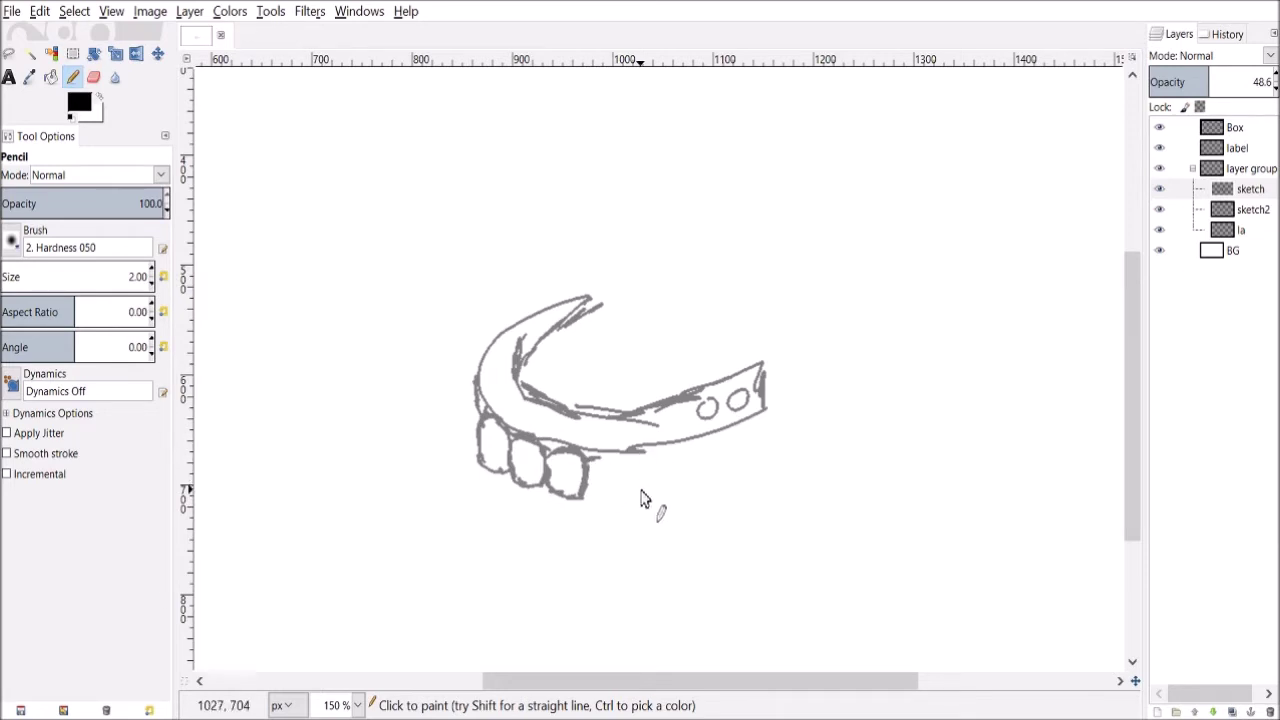
{"action": "mouse_move", "coordinate": [617, 478]}
{"action": "left_mouse_down"}
{"action": "mouse_move", "coordinate": [588, 506]}
{"action": "mouse_move", "coordinate": [617, 504]}
{"action": "mouse_move", "coordinate": [588, 506]}
{"action": "mouse_move", "coordinate": [600, 504]}
{"action": "left_mouse_up"}
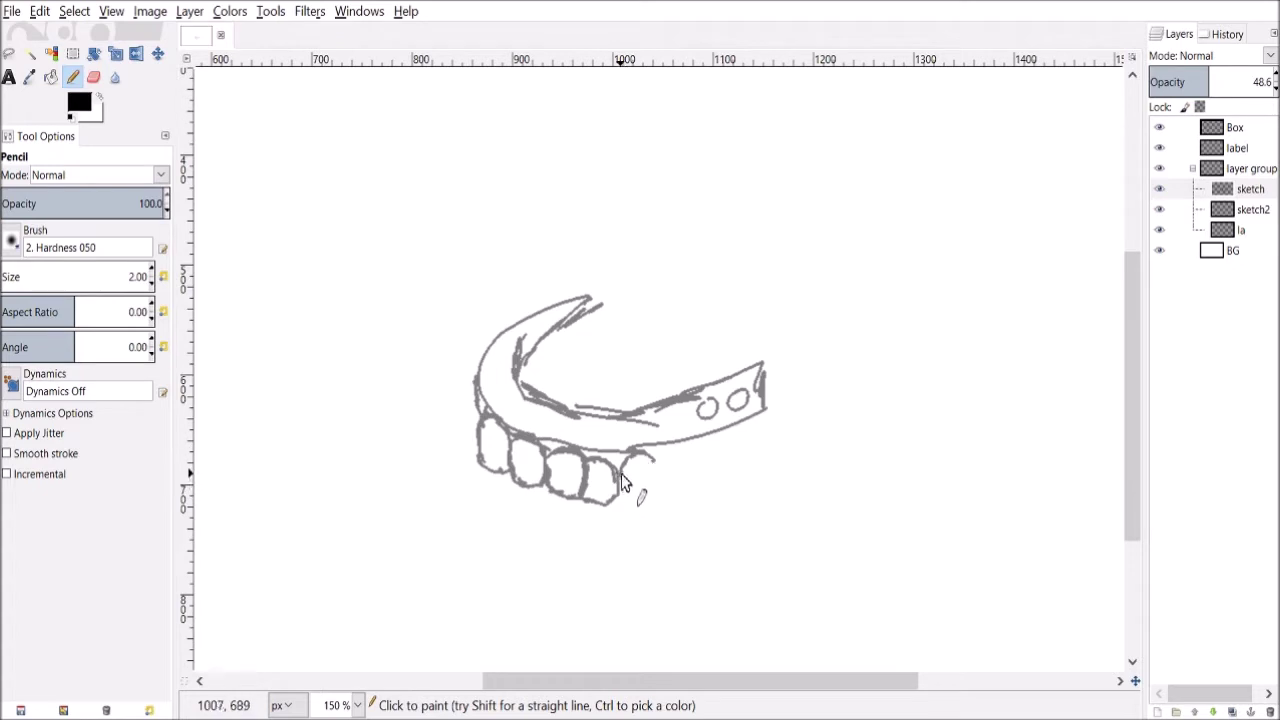
{"action": "mouse_move", "coordinate": [636, 494]}
{"action": "left_mouse_down"}
{"action": "mouse_move", "coordinate": [658, 468]}
{"action": "mouse_move", "coordinate": [623, 487]}
{"action": "mouse_move", "coordinate": [655, 496]}
{"action": "mouse_move", "coordinate": [667, 478]}
{"action": "left_mouse_up"}
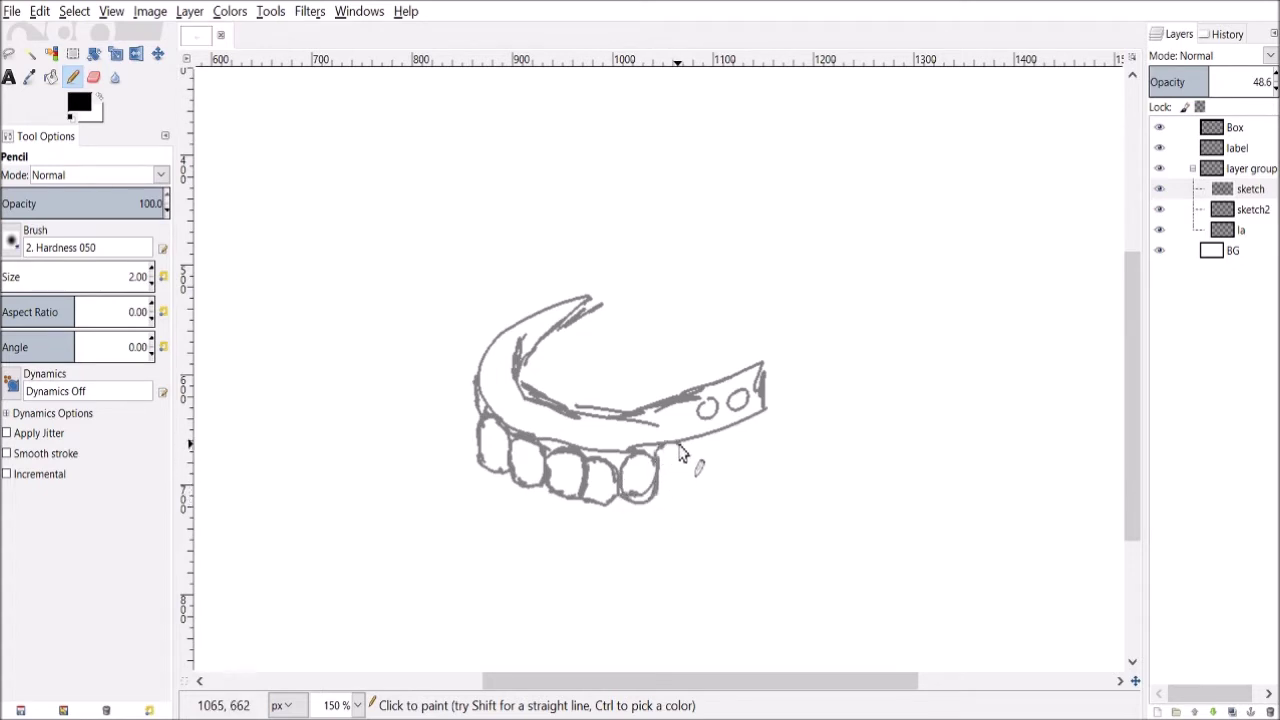
{"action": "mouse_move", "coordinate": [684, 455]}
{"action": "left_mouse_down"}
{"action": "mouse_move", "coordinate": [684, 516]}
{"action": "mouse_move", "coordinate": [688, 495]}
{"action": "left_mouse_up"}
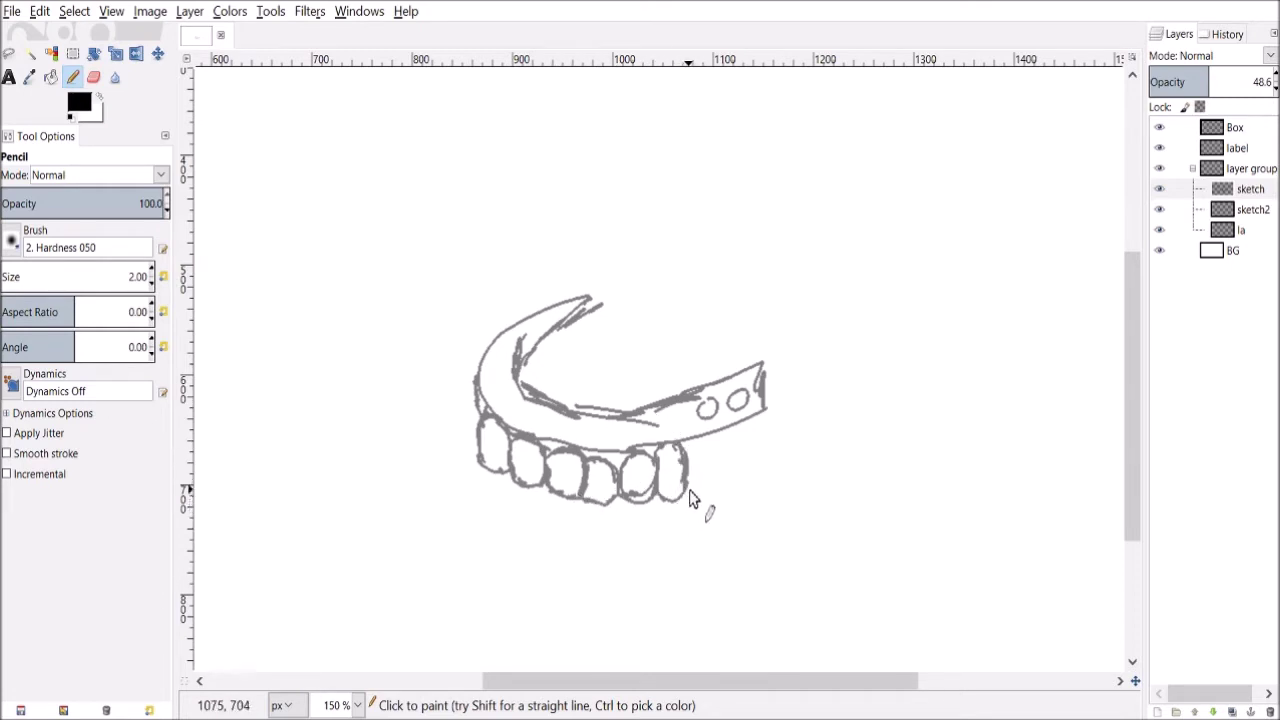
{"action": "left_click_drag", "start_coordinate": [734, 396], "coordinate": [740, 404]}
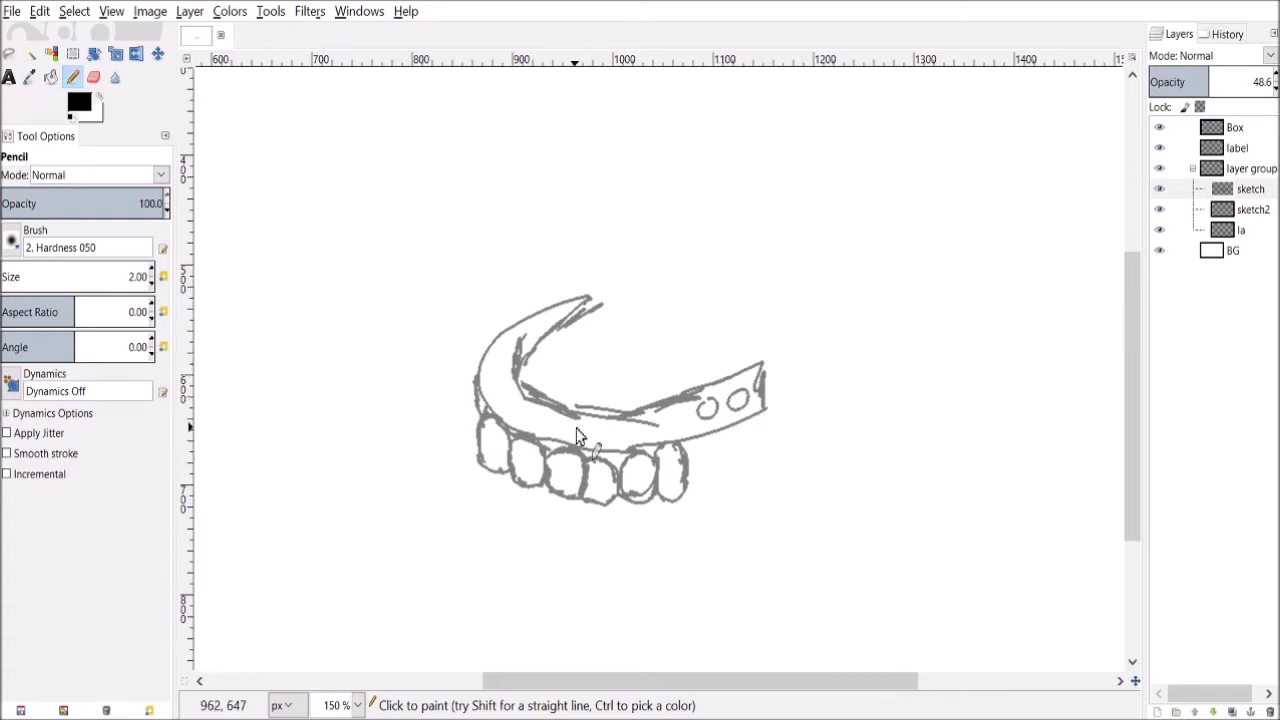
Cut out the row of upper teeth with a freehand selection, paste it and scale it up to span the gum band, keeping its aspect.
{"action": "left_click", "coordinate": [9, 53]}
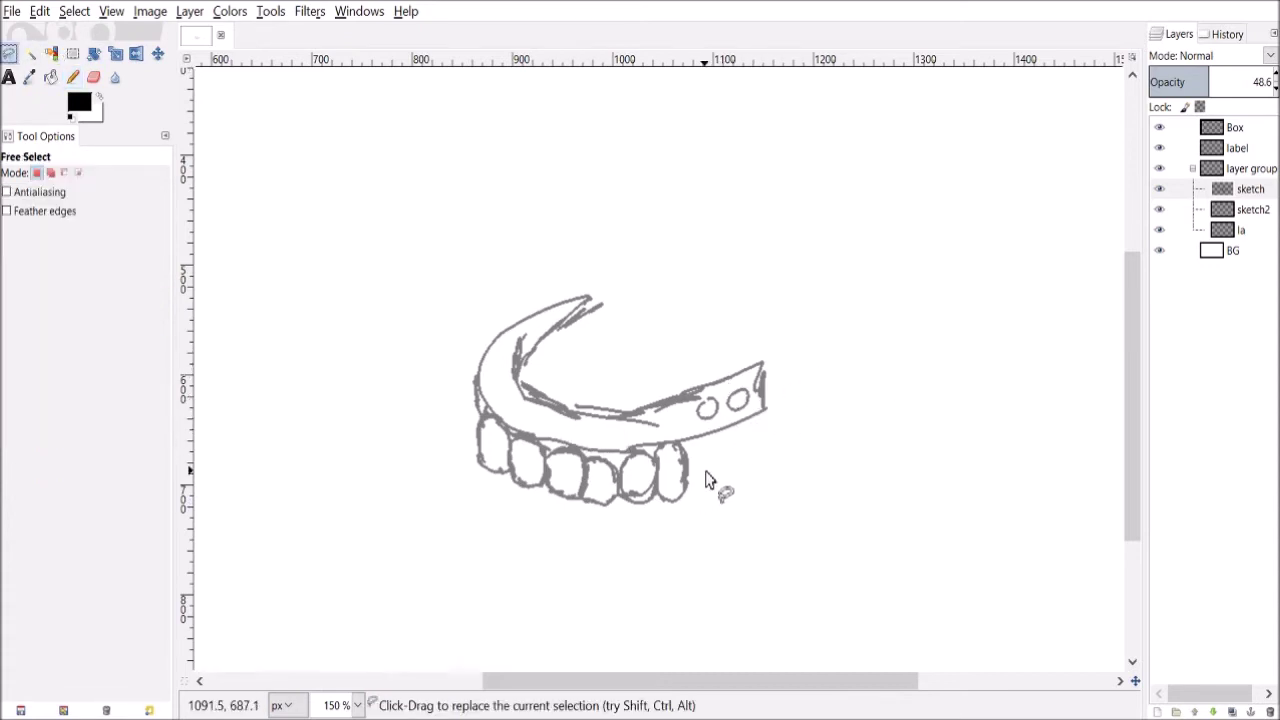
{"action": "mouse_move", "coordinate": [706, 452]}
{"action": "left_mouse_down"}
{"action": "mouse_move", "coordinate": [578, 451]}
{"action": "mouse_move", "coordinate": [501, 421]}
{"action": "mouse_move", "coordinate": [459, 431]}
{"action": "mouse_move", "coordinate": [522, 536]}
{"action": "mouse_move", "coordinate": [718, 514]}
{"action": "mouse_move", "coordinate": [709, 449]}
{"action": "left_mouse_up"}
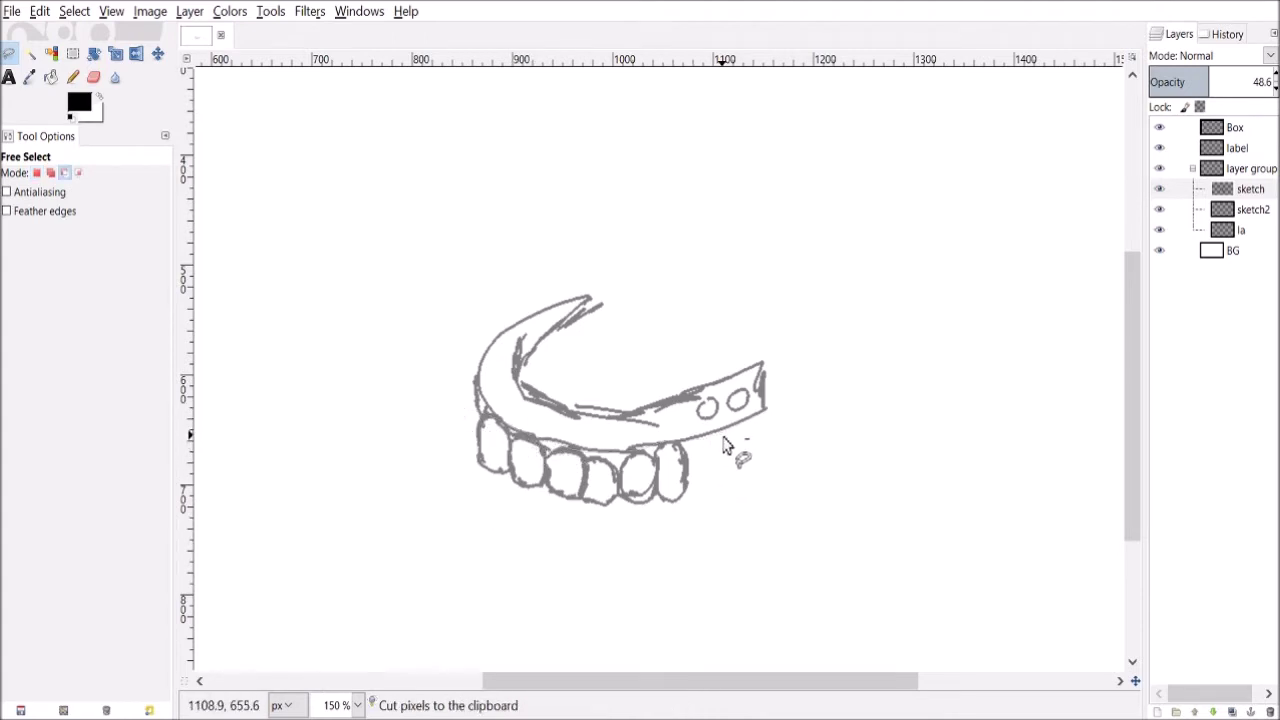
{"action": "key", "text": "ctrl+x"}
{"action": "key", "text": "ctrl+v"}
{"action": "key", "text": "shift+s"}
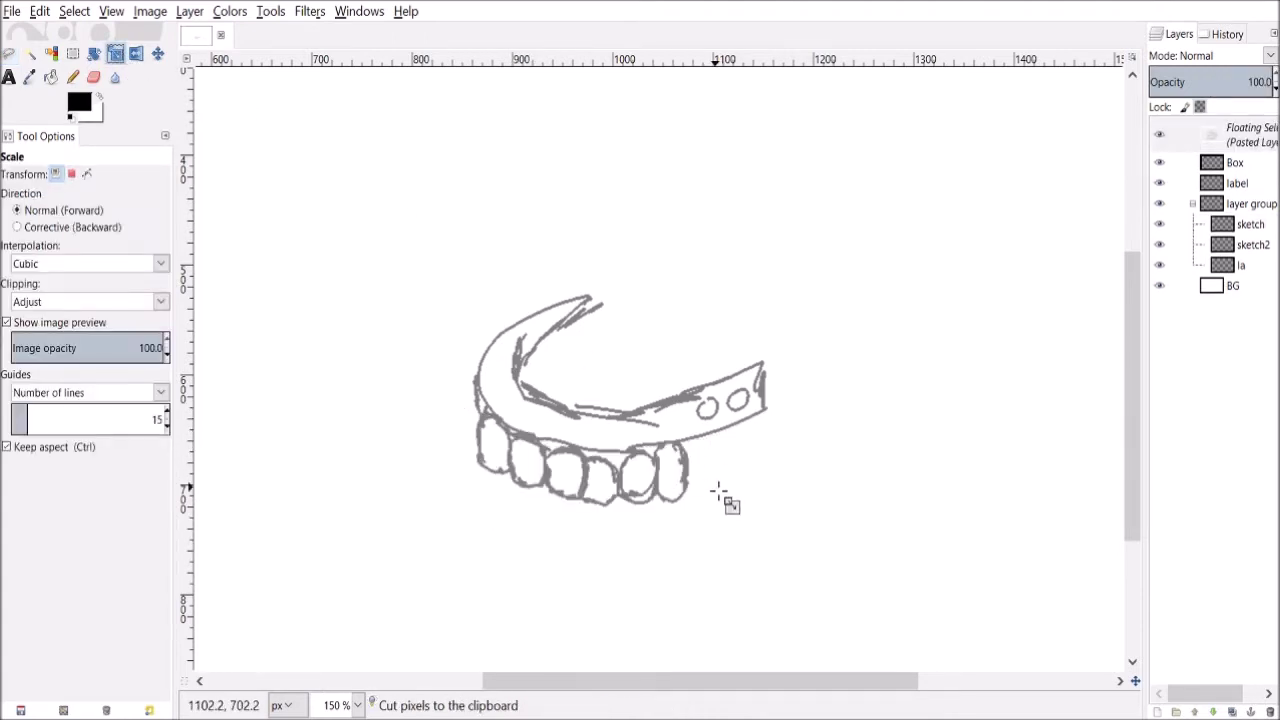
{"action": "left_click", "coordinate": [745, 502]}
{"action": "left_click_drag", "start_coordinate": [843, 508], "coordinate": [1000, 546]}
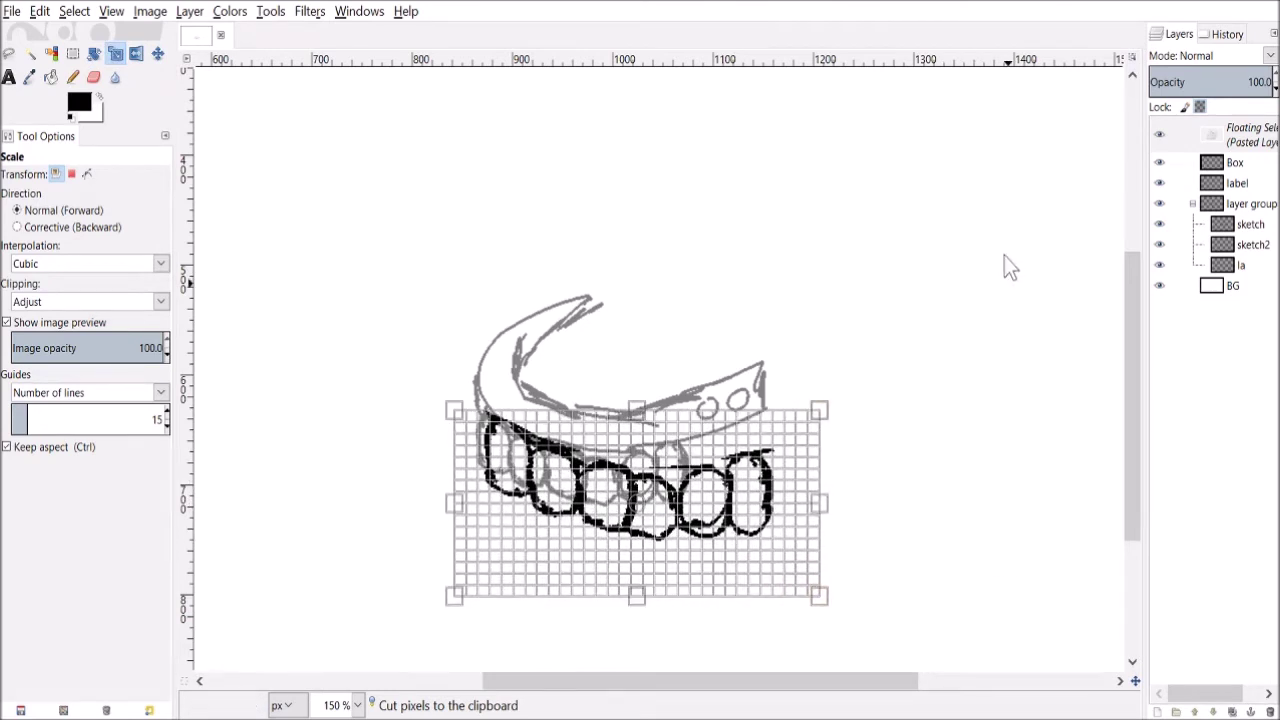
{"action": "key", "text": "Return"}
Move the enlarged teeth up against the gum band and anchor them to the sketch layer.
{"action": "key", "text": "m"}
{"action": "mouse_move", "coordinate": [766, 517]}
{"action": "left_mouse_down"}
{"action": "mouse_move", "coordinate": [745, 497]}
{"action": "mouse_move", "coordinate": [748, 472]}
{"action": "left_mouse_up"}
{"action": "left_click", "coordinate": [812, 423], "text": "shift"}
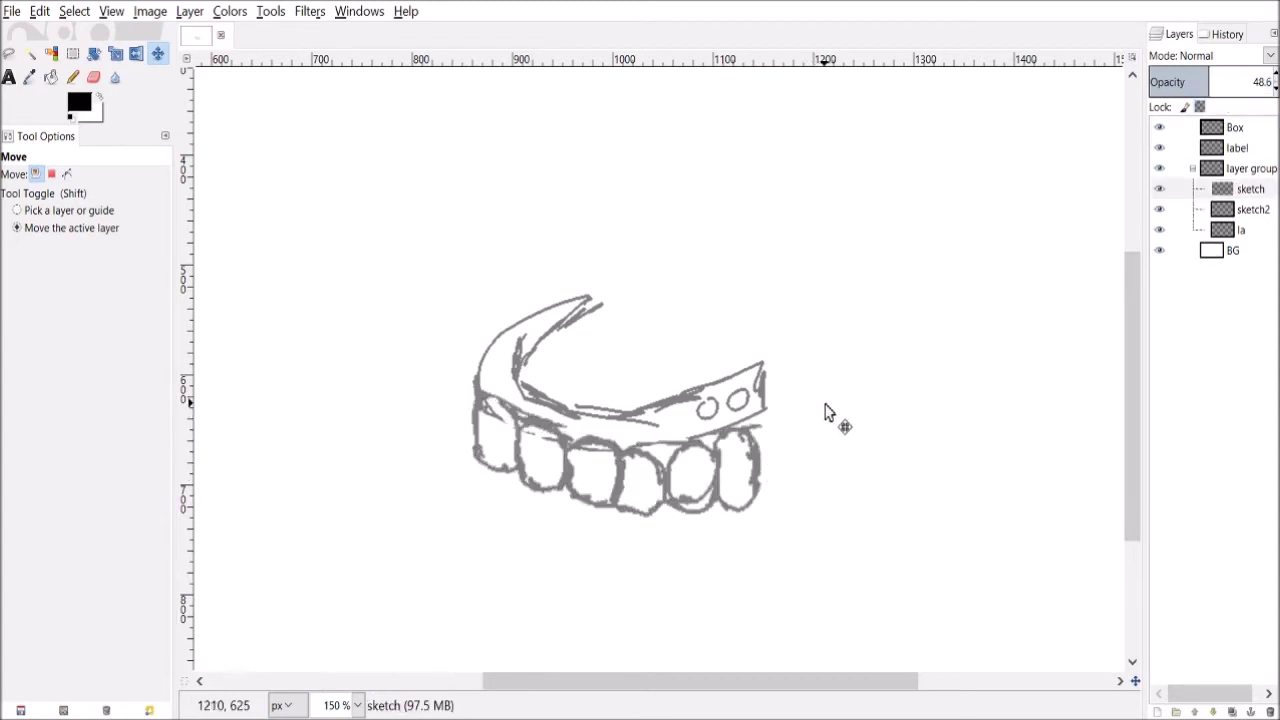
Redraw the bottom edges of the three rightmost upper teeth to shorten and round them, erasing the old outlines below.
{"action": "key", "text": "n"}
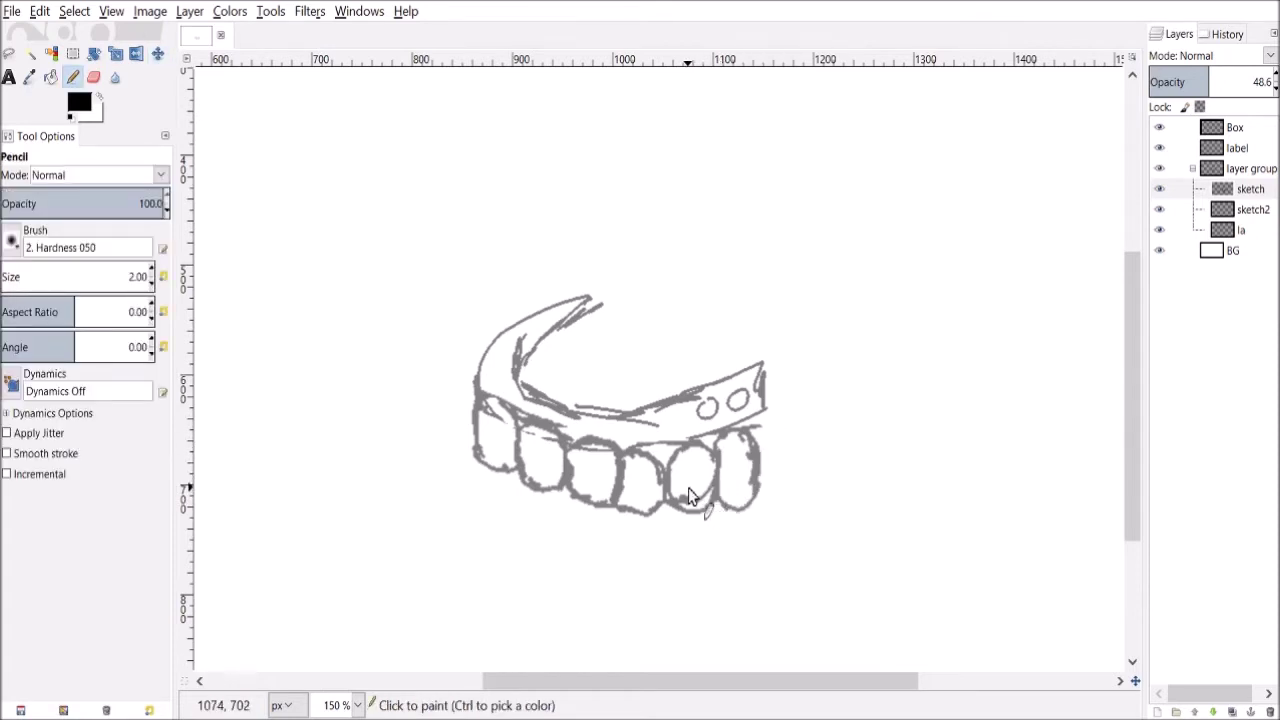
{"action": "left_click_drag", "start_coordinate": [675, 495], "coordinate": [717, 480]}
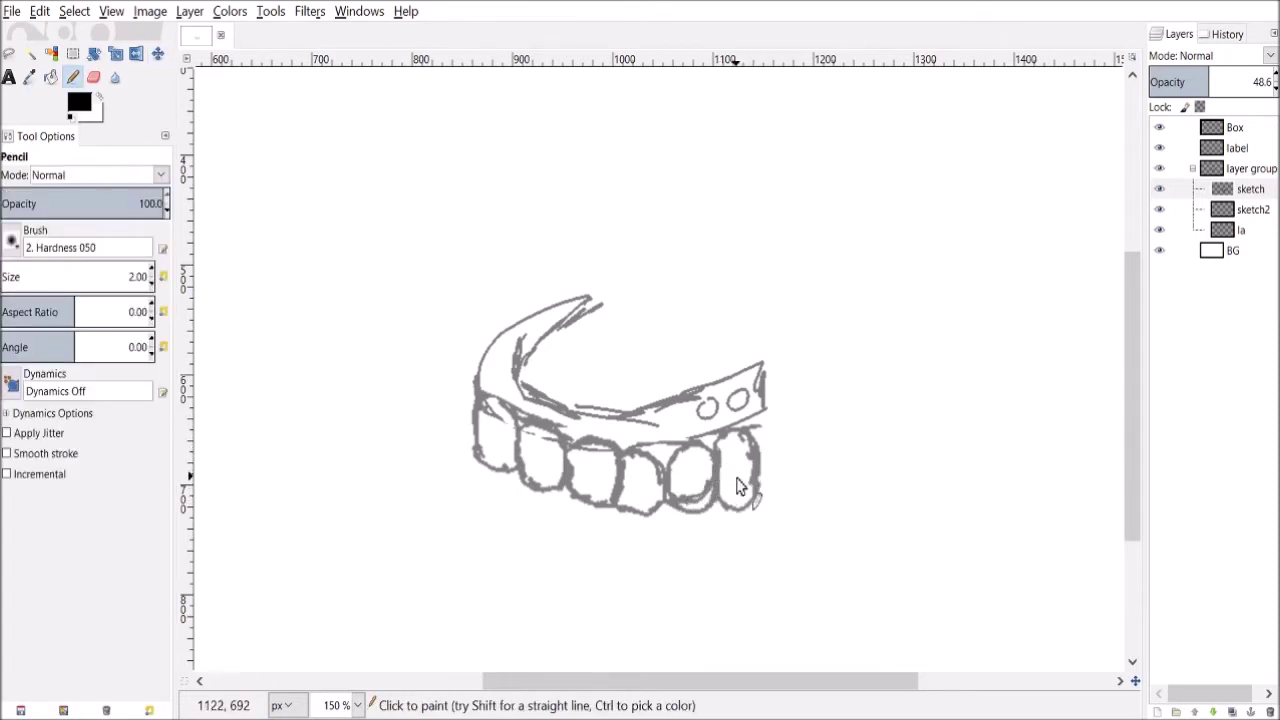
{"action": "key", "text": "shift+e"}
{"action": "mouse_move", "coordinate": [745, 500]}
{"action": "left_mouse_down"}
{"action": "mouse_move", "coordinate": [760, 497]}
{"action": "mouse_move", "coordinate": [669, 520]}
{"action": "left_mouse_up"}
{"action": "key", "text": "n"}
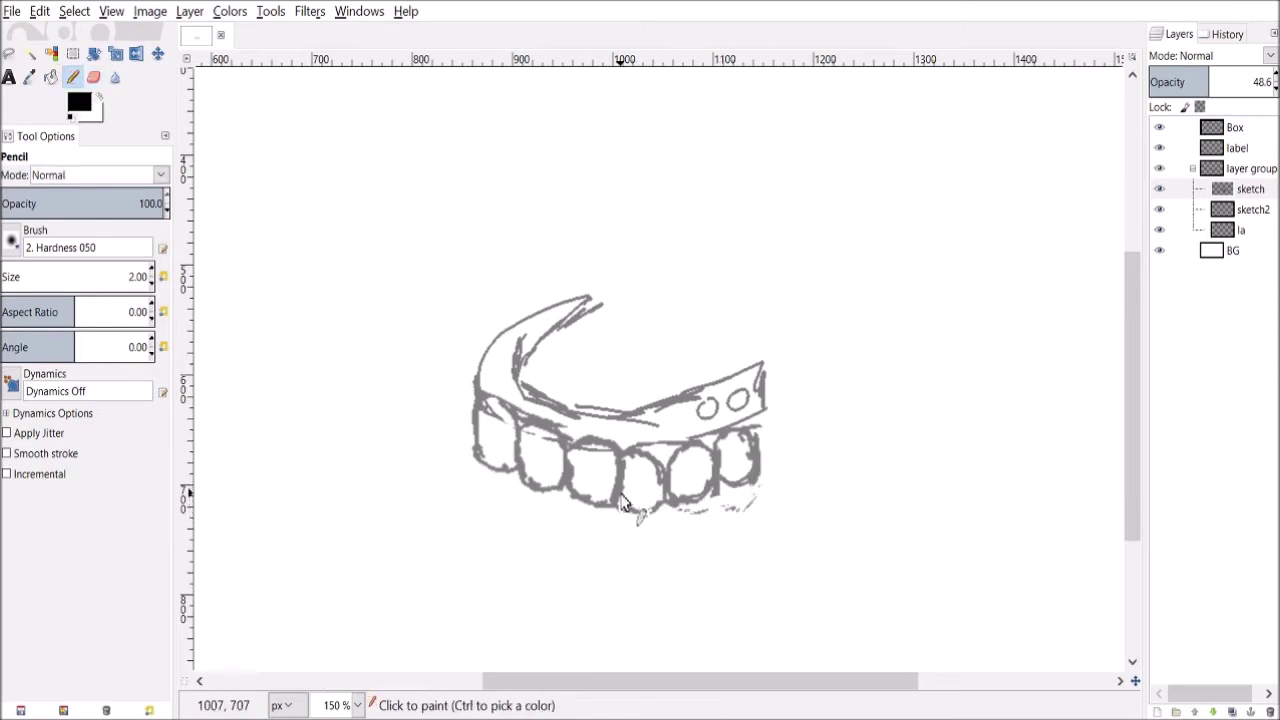
{"action": "left_click_drag", "start_coordinate": [636, 514], "coordinate": [665, 489]}
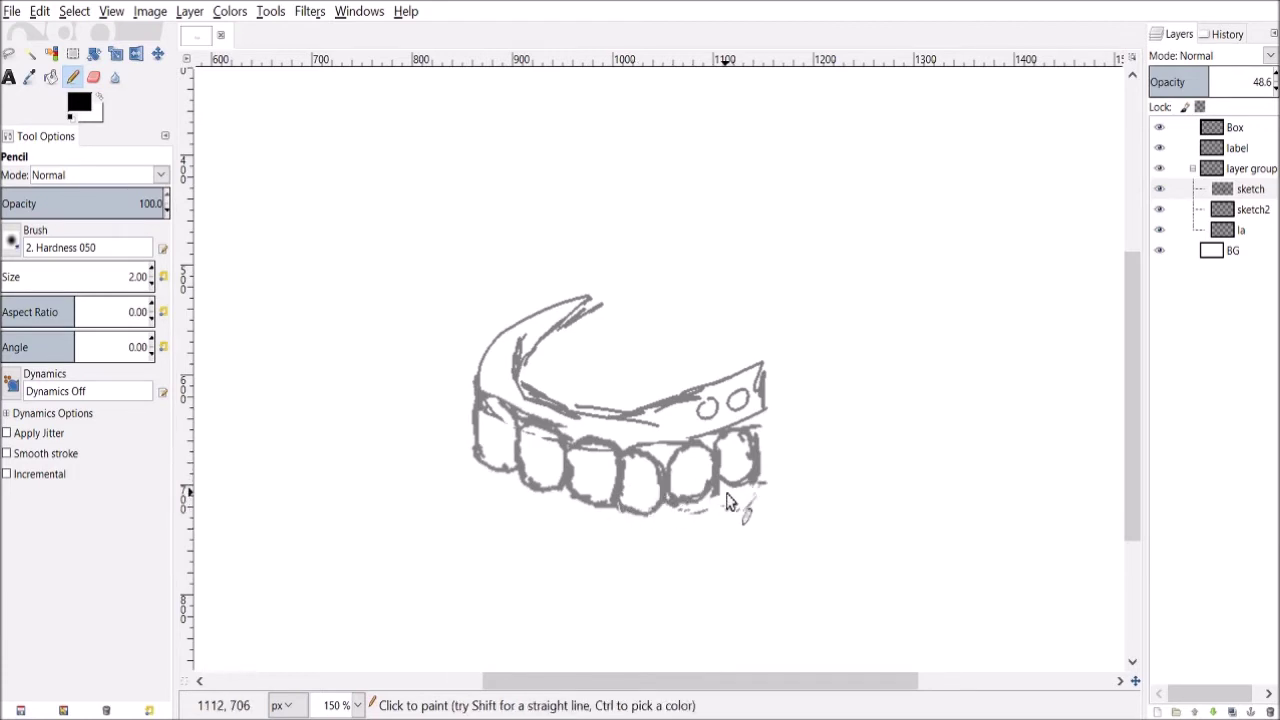
Sketch a row of five lower teeth beneath the upper row, from the right end to below the second upper tooth.
{"action": "key", "text": "shift+e"}
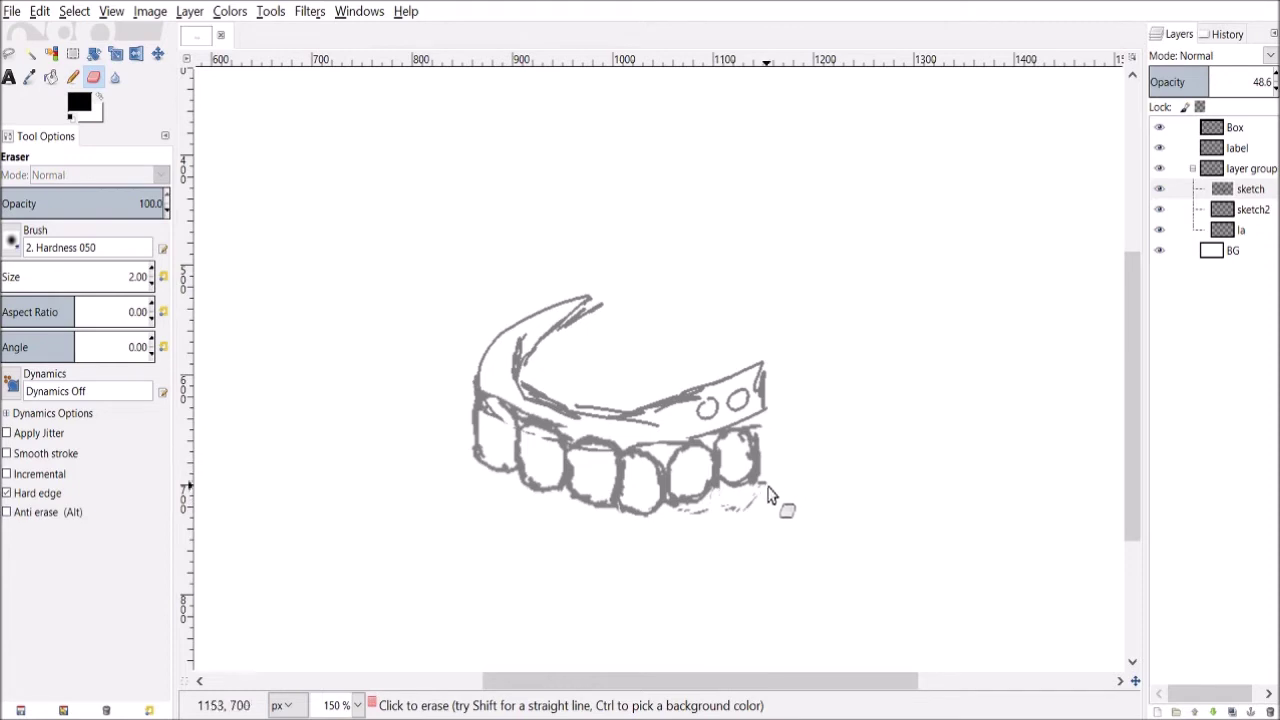
{"action": "key", "text": "n"}
{"action": "mouse_move", "coordinate": [757, 484]}
{"action": "left_mouse_down"}
{"action": "mouse_move", "coordinate": [719, 521]}
{"action": "mouse_move", "coordinate": [719, 490]}
{"action": "mouse_move", "coordinate": [717, 521]}
{"action": "mouse_move", "coordinate": [745, 527]}
{"action": "mouse_move", "coordinate": [719, 524]}
{"action": "mouse_move", "coordinate": [757, 527]}
{"action": "left_mouse_up"}
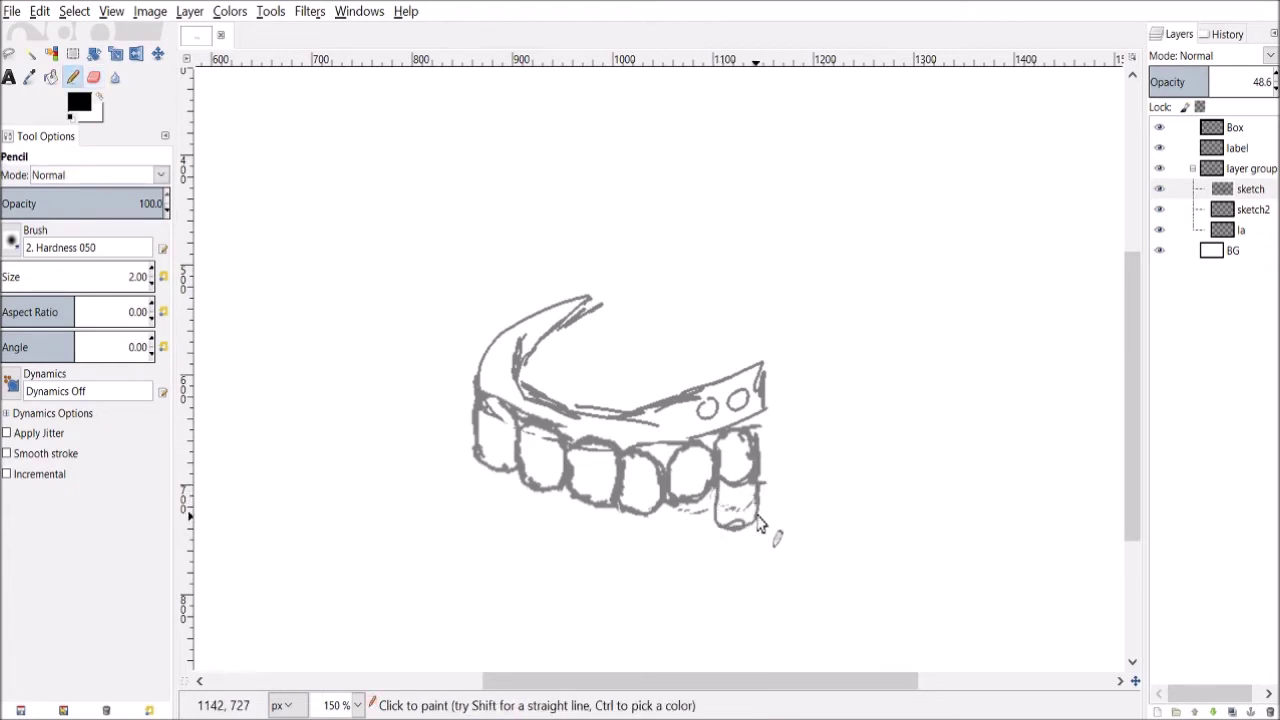
{"action": "mouse_move", "coordinate": [668, 529]}
{"action": "left_mouse_down"}
{"action": "mouse_move", "coordinate": [707, 531]}
{"action": "mouse_move", "coordinate": [695, 540]}
{"action": "mouse_move", "coordinate": [709, 515]}
{"action": "mouse_move", "coordinate": [627, 516]}
{"action": "mouse_move", "coordinate": [619, 536]}
{"action": "mouse_move", "coordinate": [649, 551]}
{"action": "mouse_move", "coordinate": [674, 524]}
{"action": "mouse_move", "coordinate": [618, 467]}
{"action": "mouse_move", "coordinate": [599, 507]}
{"action": "mouse_move", "coordinate": [567, 505]}
{"action": "mouse_move", "coordinate": [568, 529]}
{"action": "mouse_move", "coordinate": [628, 535]}
{"action": "mouse_move", "coordinate": [600, 557]}
{"action": "left_mouse_up"}
{"action": "mouse_move", "coordinate": [518, 492]}
{"action": "left_mouse_down"}
{"action": "mouse_move", "coordinate": [522, 540]}
{"action": "mouse_move", "coordinate": [585, 550]}
{"action": "left_mouse_up"}
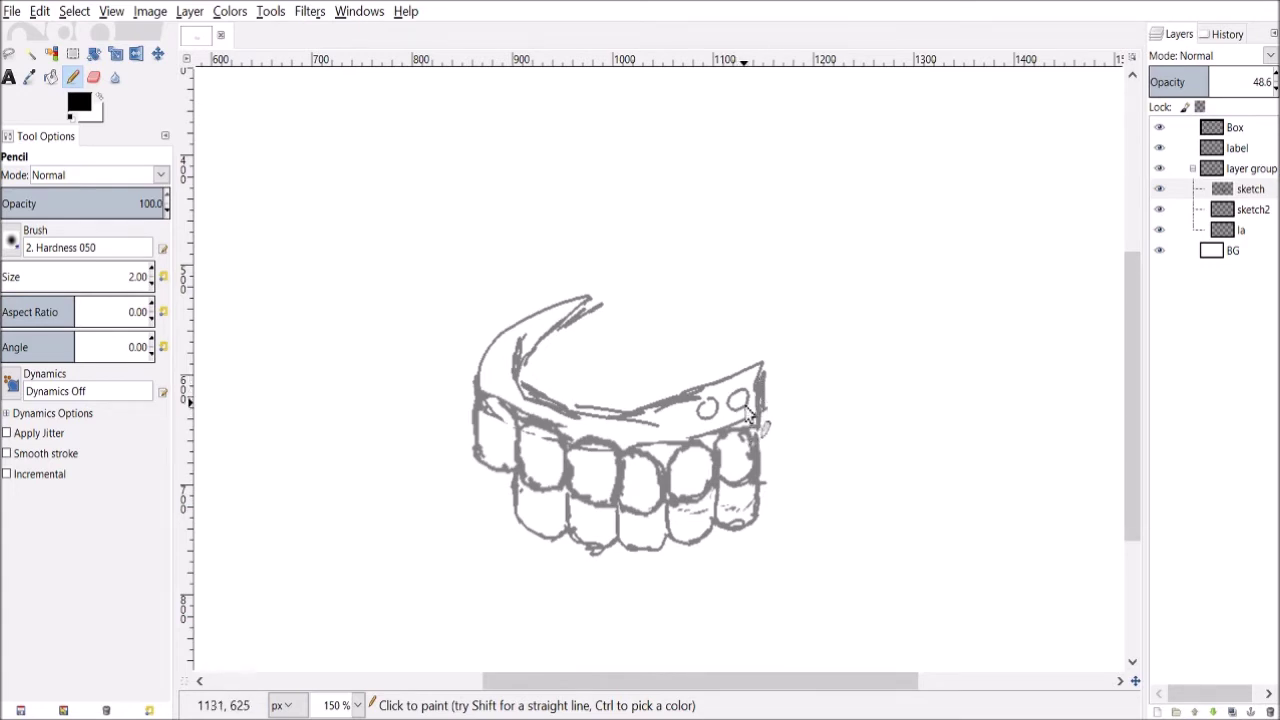
Erase and redraw the two circles and the right end of the upper gum band to refine their shape.
{"action": "key", "text": "shift+e"}
{"action": "mouse_move", "coordinate": [730, 406]}
{"action": "left_mouse_down"}
{"action": "mouse_move", "coordinate": [718, 415]}
{"action": "mouse_move", "coordinate": [735, 400]}
{"action": "left_mouse_up"}
{"action": "key", "text": "n"}
{"action": "mouse_move", "coordinate": [750, 450]}
{"action": "left_mouse_down"}
{"action": "mouse_move", "coordinate": [716, 428]}
{"action": "mouse_move", "coordinate": [745, 408]}
{"action": "mouse_move", "coordinate": [739, 396]}
{"action": "mouse_move", "coordinate": [637, 423]}
{"action": "mouse_move", "coordinate": [605, 412]}
{"action": "mouse_move", "coordinate": [707, 399]}
{"action": "mouse_move", "coordinate": [740, 374]}
{"action": "left_mouse_up"}
{"action": "key", "text": "shift+e"}
{"action": "key", "text": "n"}
{"action": "key", "text": "shift+e"}
Sketch a curved lower gum band under the lower teeth, closing it with short sides at both ends.
{"action": "scroll", "coordinate": [722, 505], "scroll_direction": "down", "scroll_amount": 1, "text": "ctrl"}
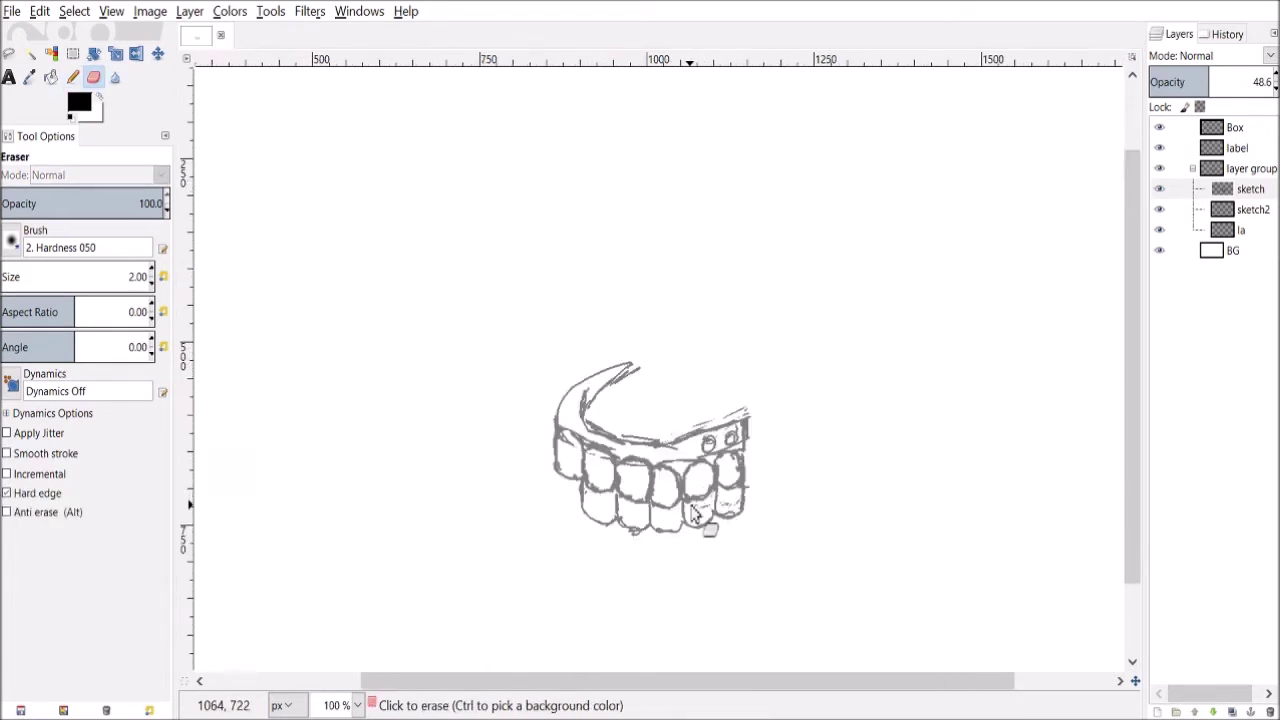
{"action": "scroll", "coordinate": [598, 517], "scroll_direction": "up", "scroll_amount": 1, "text": "ctrl"}
{"action": "scroll", "coordinate": [826, 514], "scroll_direction": "down", "scroll_amount": 1, "text": "ctrl"}
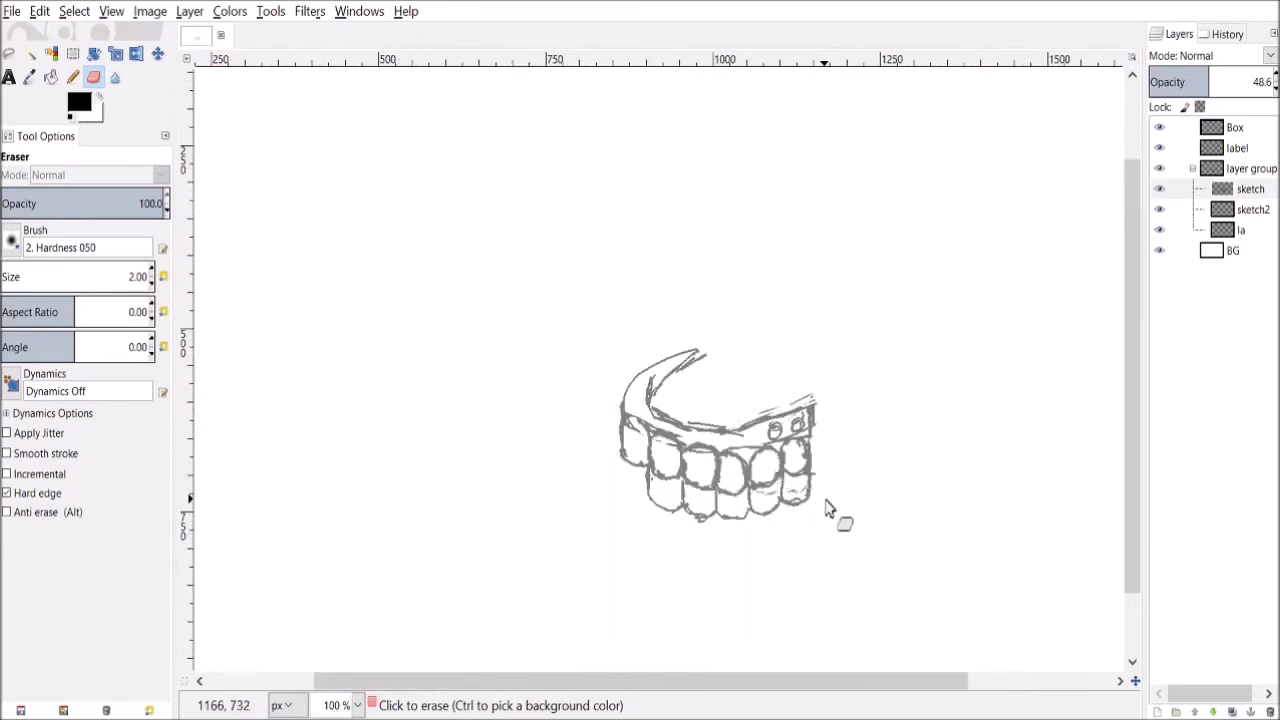
{"action": "scroll", "coordinate": [792, 510], "scroll_direction": "up", "scroll_amount": 2, "text": "ctrl"}
{"action": "key", "text": "n"}
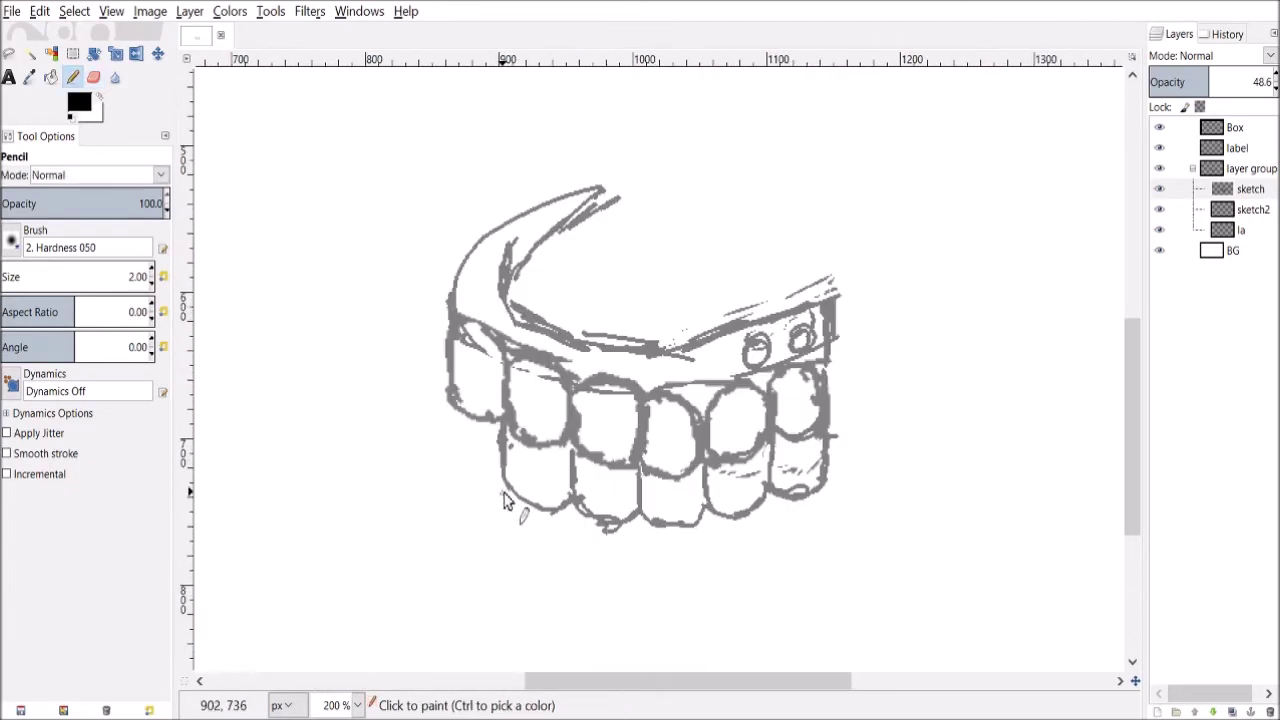
{"action": "left_click_drag", "start_coordinate": [504, 497], "coordinate": [501, 534]}
{"action": "mouse_move", "coordinate": [504, 487]}
{"action": "left_mouse_down"}
{"action": "mouse_move", "coordinate": [506, 538]}
{"action": "mouse_move", "coordinate": [568, 568]}
{"action": "mouse_move", "coordinate": [658, 580]}
{"action": "mouse_move", "coordinate": [815, 548]}
{"action": "left_mouse_up"}
{"action": "mouse_move", "coordinate": [827, 480]}
{"action": "left_mouse_down"}
{"action": "mouse_move", "coordinate": [826, 513]}
{"action": "mouse_move", "coordinate": [826, 482]}
{"action": "mouse_move", "coordinate": [806, 552]}
{"action": "left_mouse_up"}
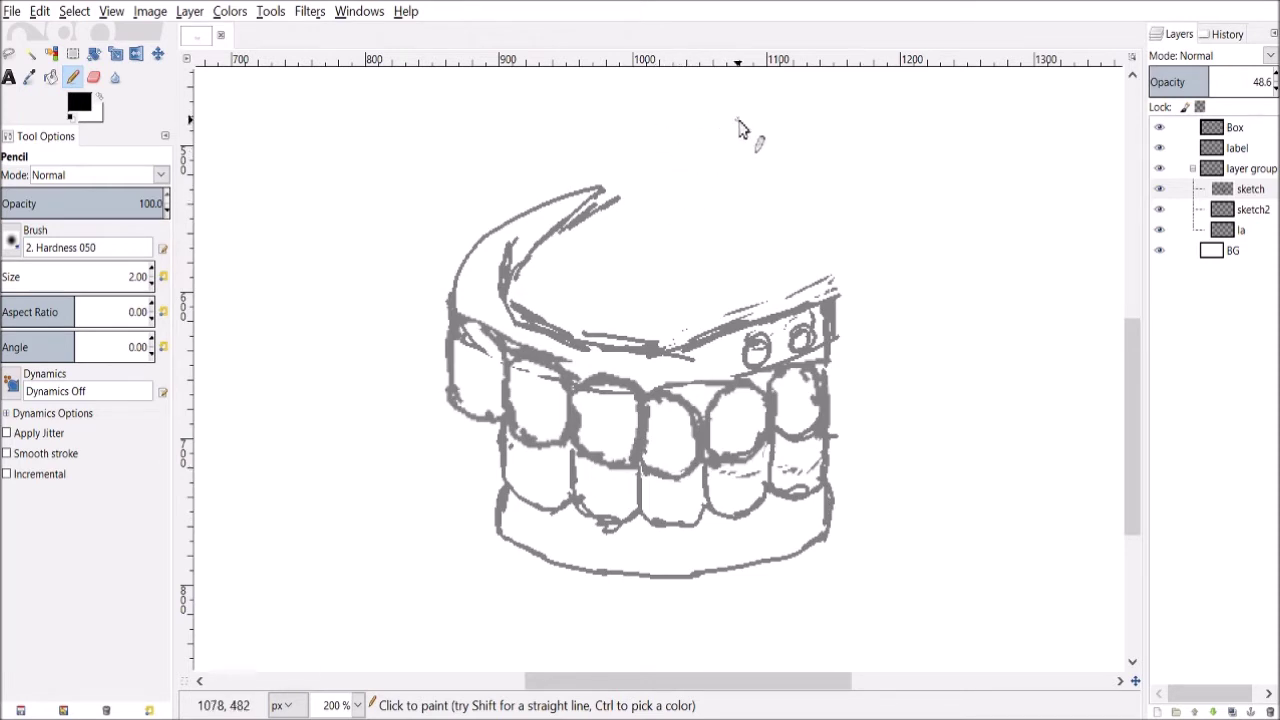
Redraw the upper gum band's inner edge as a smoother, higher curve and erase the old lines below it.
{"action": "mouse_move", "coordinate": [766, 304]}
{"action": "left_mouse_down"}
{"action": "mouse_move", "coordinate": [819, 301]}
{"action": "mouse_move", "coordinate": [804, 307]}
{"action": "mouse_move", "coordinate": [821, 297]}
{"action": "mouse_move", "coordinate": [704, 329]}
{"action": "mouse_move", "coordinate": [728, 324]}
{"action": "mouse_move", "coordinate": [599, 326]}
{"action": "mouse_move", "coordinate": [619, 335]}
{"action": "mouse_move", "coordinate": [597, 340]}
{"action": "mouse_move", "coordinate": [536, 317]}
{"action": "mouse_move", "coordinate": [589, 329]}
{"action": "mouse_move", "coordinate": [505, 287]}
{"action": "mouse_move", "coordinate": [585, 313]}
{"action": "mouse_move", "coordinate": [544, 324]}
{"action": "mouse_move", "coordinate": [518, 308]}
{"action": "mouse_move", "coordinate": [615, 353]}
{"action": "mouse_move", "coordinate": [597, 343]}
{"action": "mouse_move", "coordinate": [712, 350]}
{"action": "mouse_move", "coordinate": [570, 355]}
{"action": "left_mouse_up"}
{"action": "key", "text": "shift+e"}
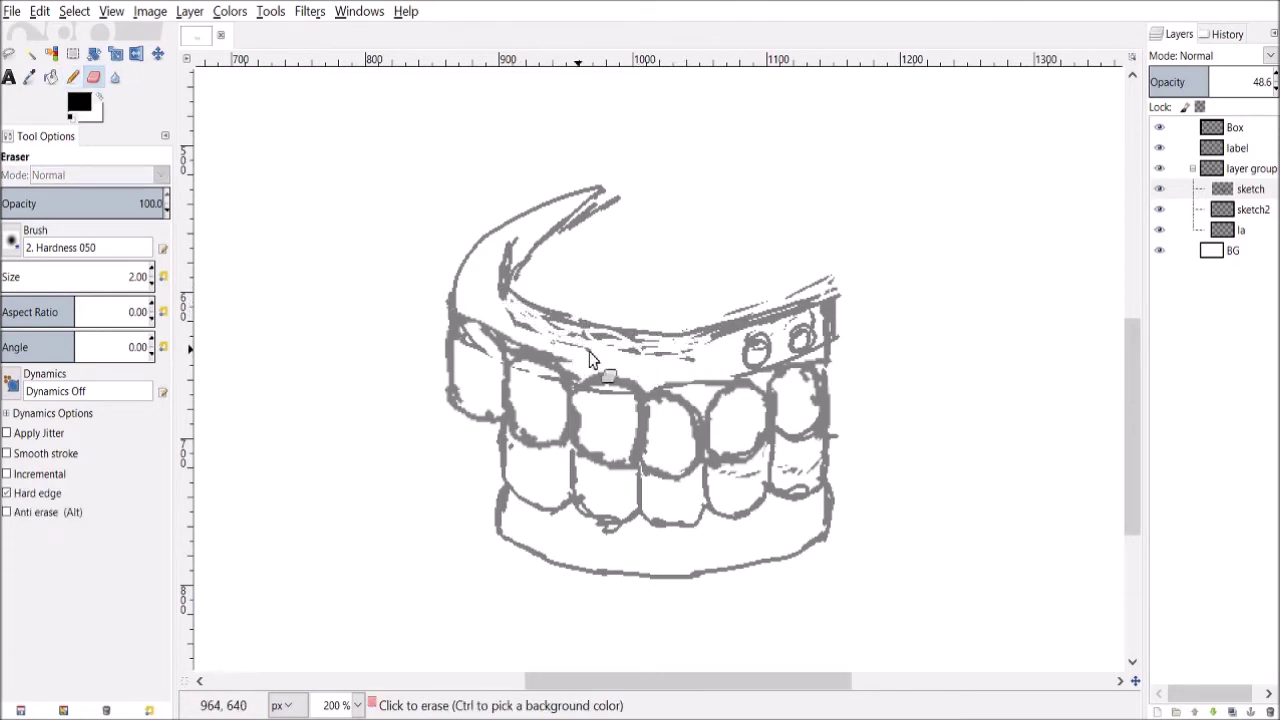
{"action": "mouse_move", "coordinate": [715, 350]}
{"action": "left_mouse_down"}
{"action": "mouse_move", "coordinate": [827, 268]}
{"action": "mouse_move", "coordinate": [720, 318]}
{"action": "left_mouse_up"}
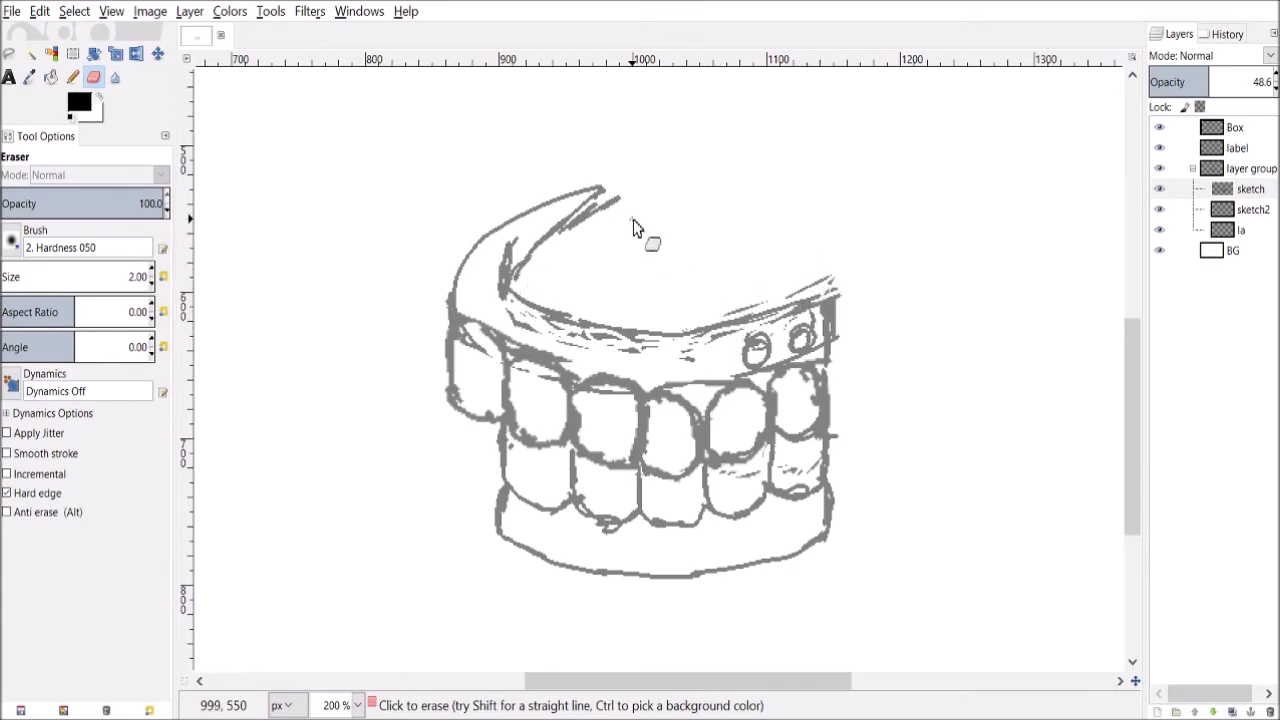
Sketch a flatter back curve from the inner edge's left end, and delete the old crescent arm above it with a freehand selection.
{"action": "key", "text": "n"}
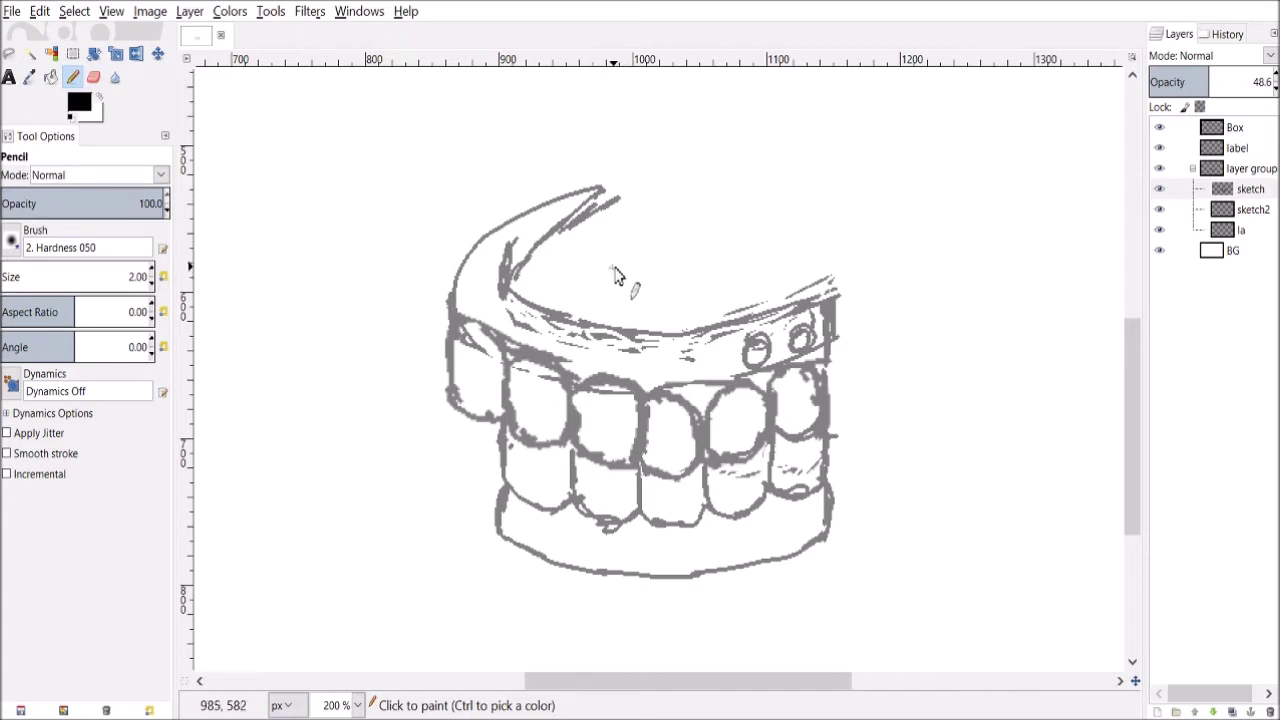
{"action": "mouse_move", "coordinate": [651, 262]}
{"action": "left_mouse_down"}
{"action": "mouse_move", "coordinate": [523, 284]}
{"action": "mouse_move", "coordinate": [596, 251]}
{"action": "mouse_move", "coordinate": [558, 264]}
{"action": "left_mouse_up"}
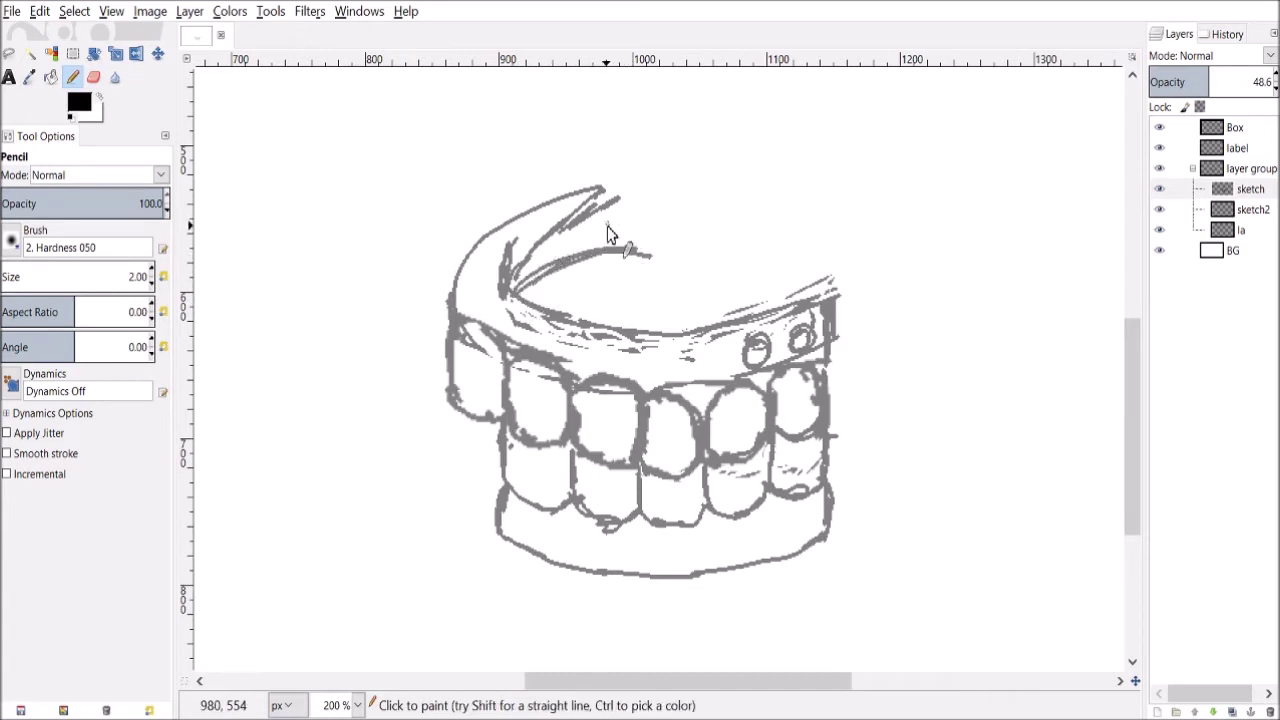
{"action": "key", "text": "shift+e"}
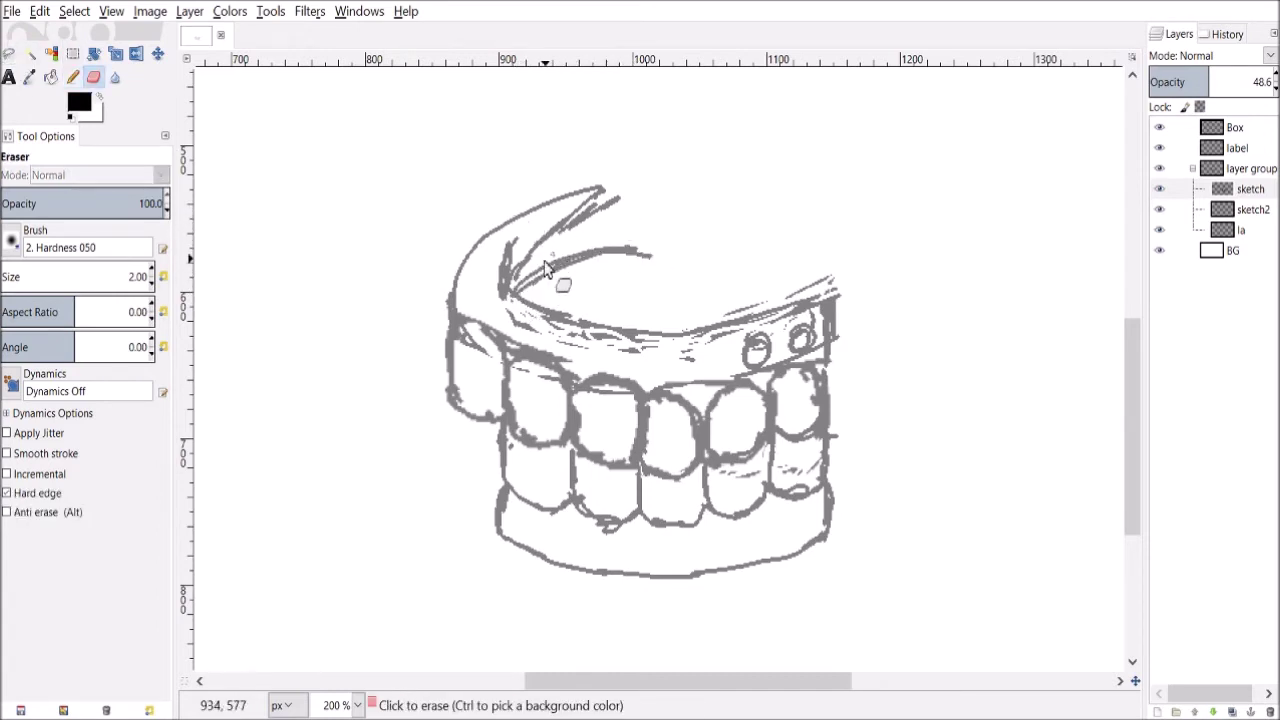
{"action": "key", "text": "f"}
{"action": "mouse_move", "coordinate": [681, 198]}
{"action": "left_mouse_down"}
{"action": "mouse_move", "coordinate": [510, 287]}
{"action": "mouse_move", "coordinate": [443, 294]}
{"action": "mouse_move", "coordinate": [631, 143]}
{"action": "mouse_move", "coordinate": [645, 199]}
{"action": "mouse_move", "coordinate": [686, 205]}
{"action": "left_mouse_up"}
{"action": "key", "text": "Delete"}
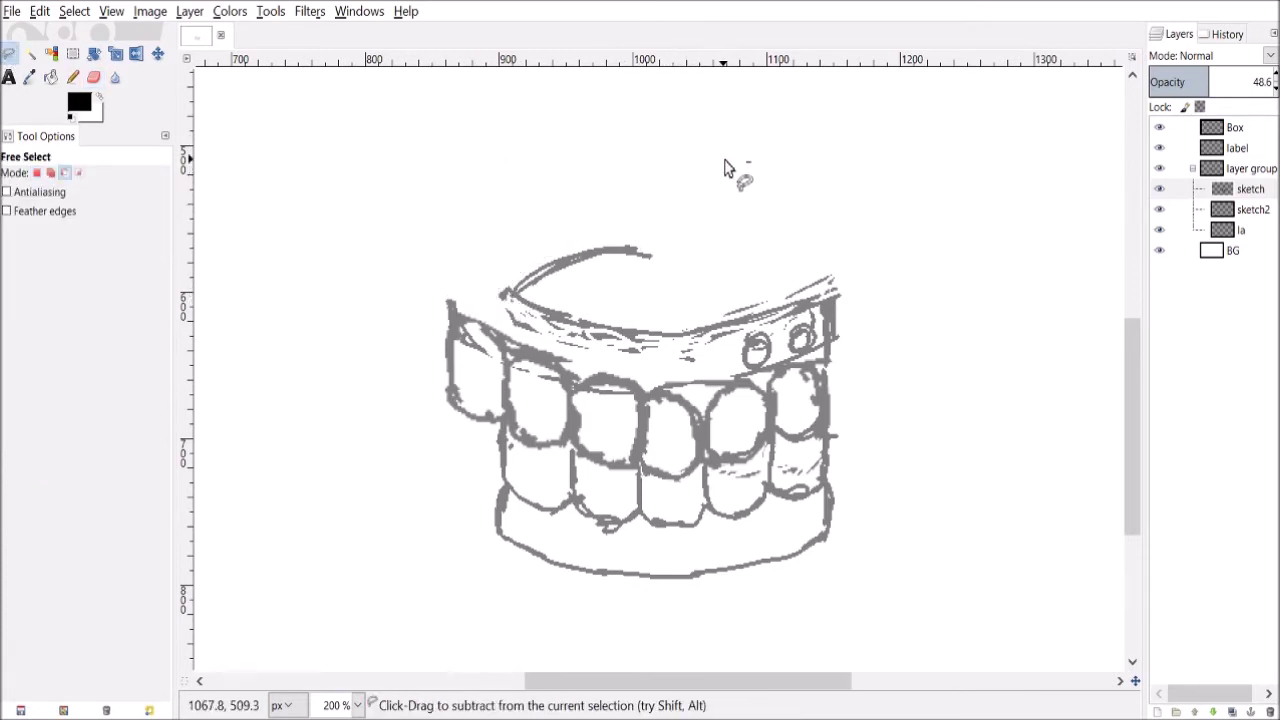
Sketch the outer curve of the upper gum's left arm, tapering it to the inner curve's tip, and trim the band's right end.
{"action": "key", "text": "n"}
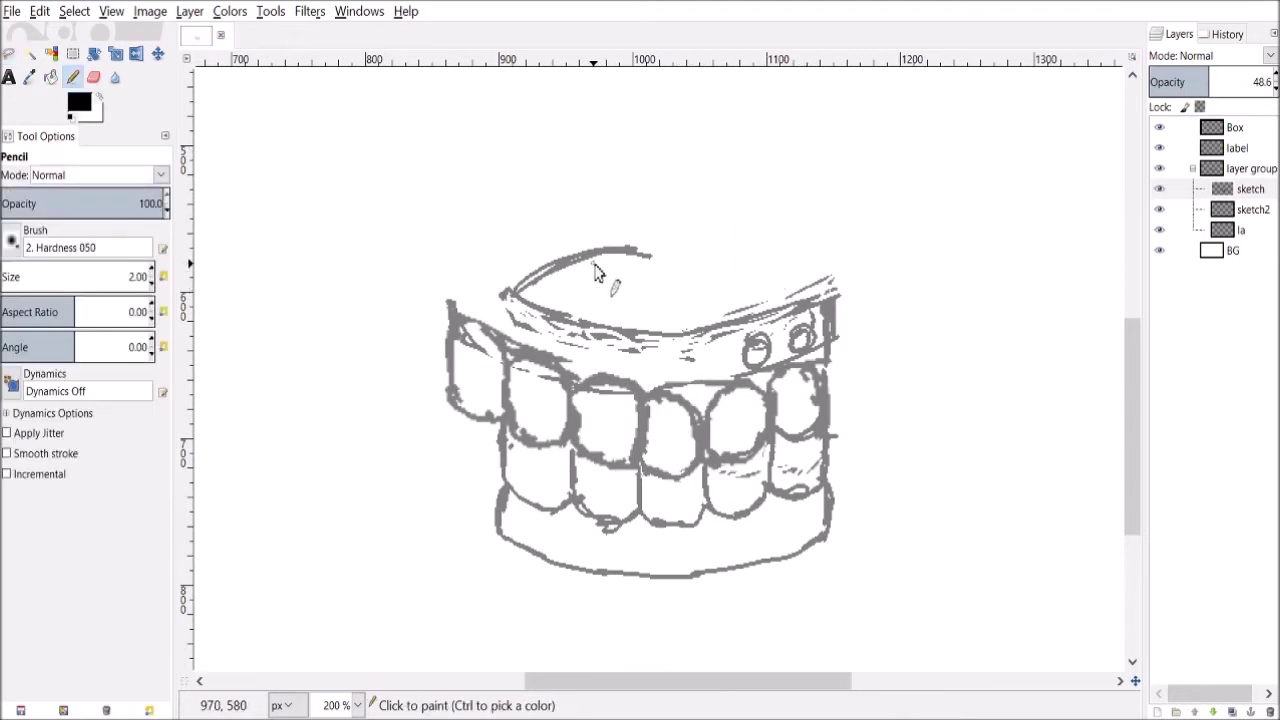
{"action": "mouse_move", "coordinate": [505, 292]}
{"action": "left_mouse_down"}
{"action": "mouse_move", "coordinate": [638, 254]}
{"action": "mouse_move", "coordinate": [510, 242]}
{"action": "mouse_move", "coordinate": [459, 301]}
{"action": "left_mouse_up"}
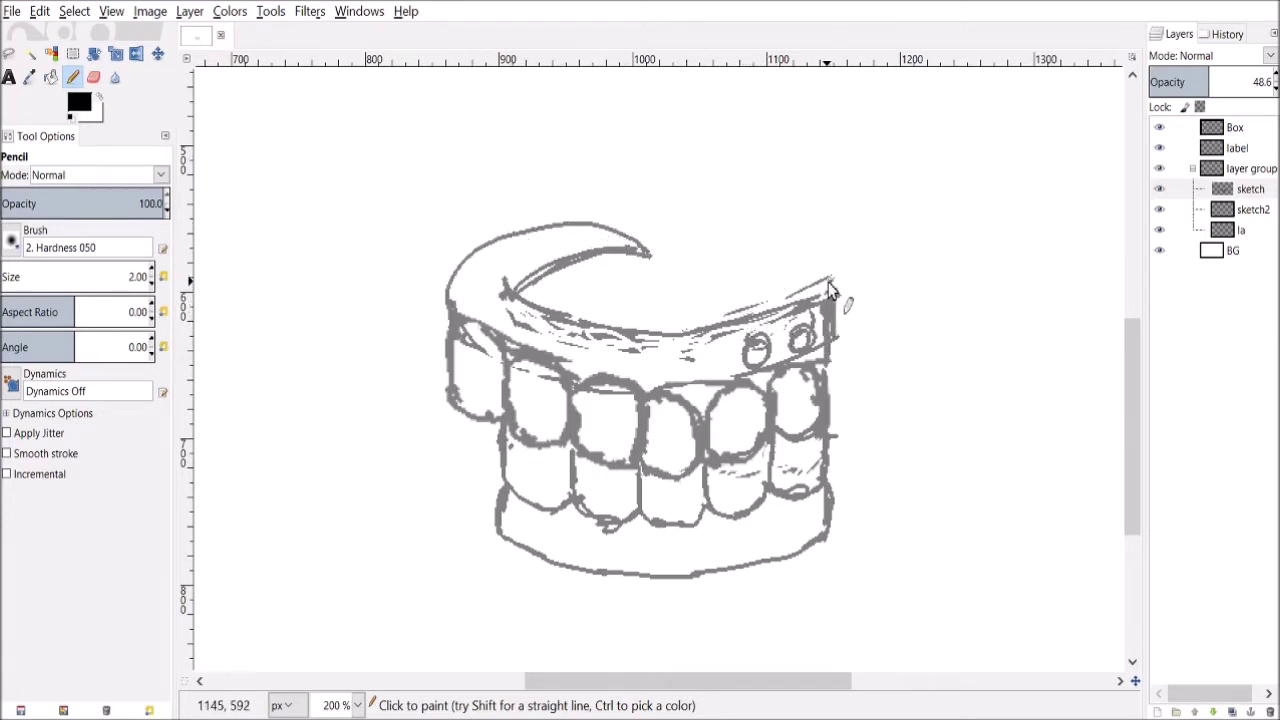
{"action": "key", "text": "shift+e"}
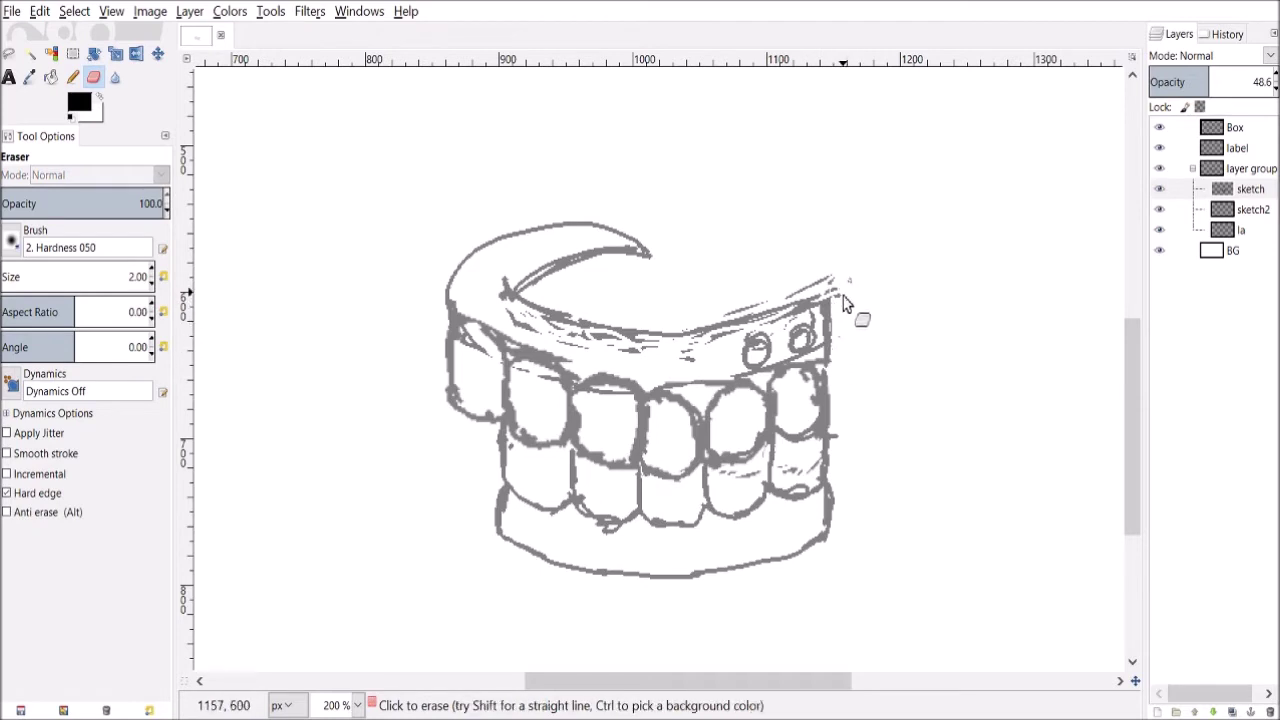
{"action": "key", "text": "n"}
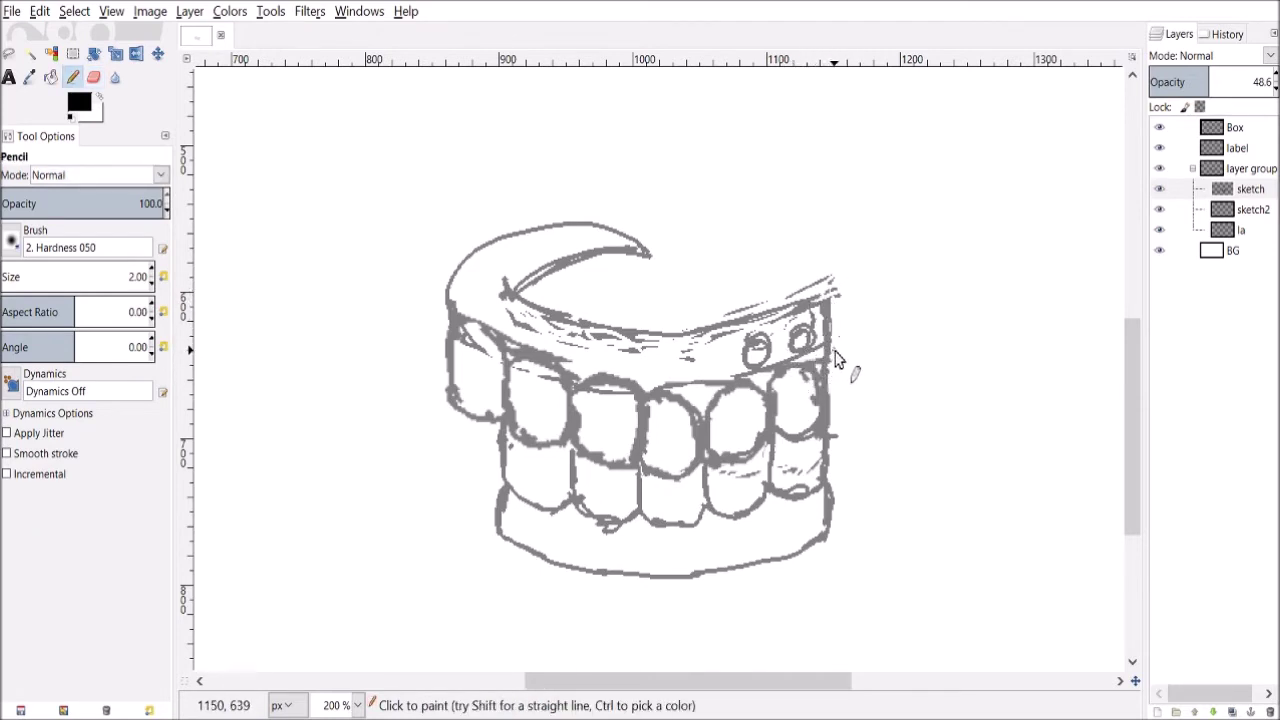
{"action": "key", "text": "shift+e"}
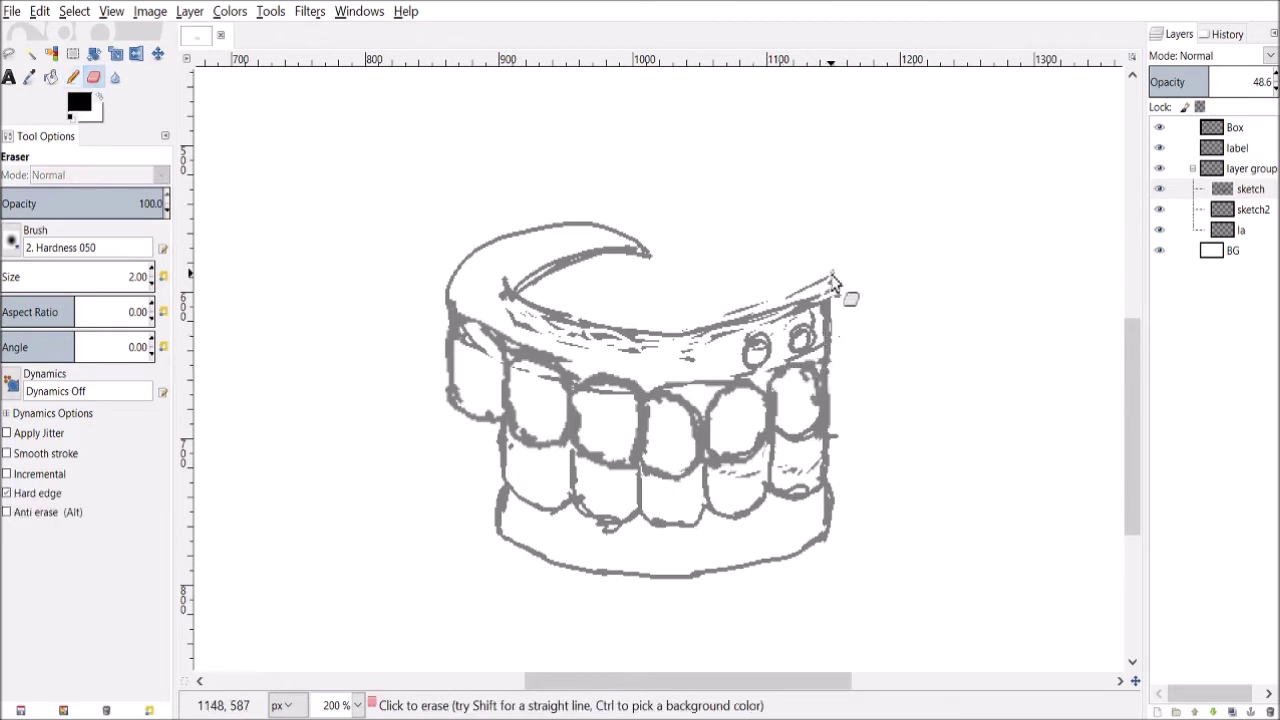
Sketch the upper gum's back edge as a concave curve from the left arm's tip down to the band's right side.
{"action": "key", "text": "n"}
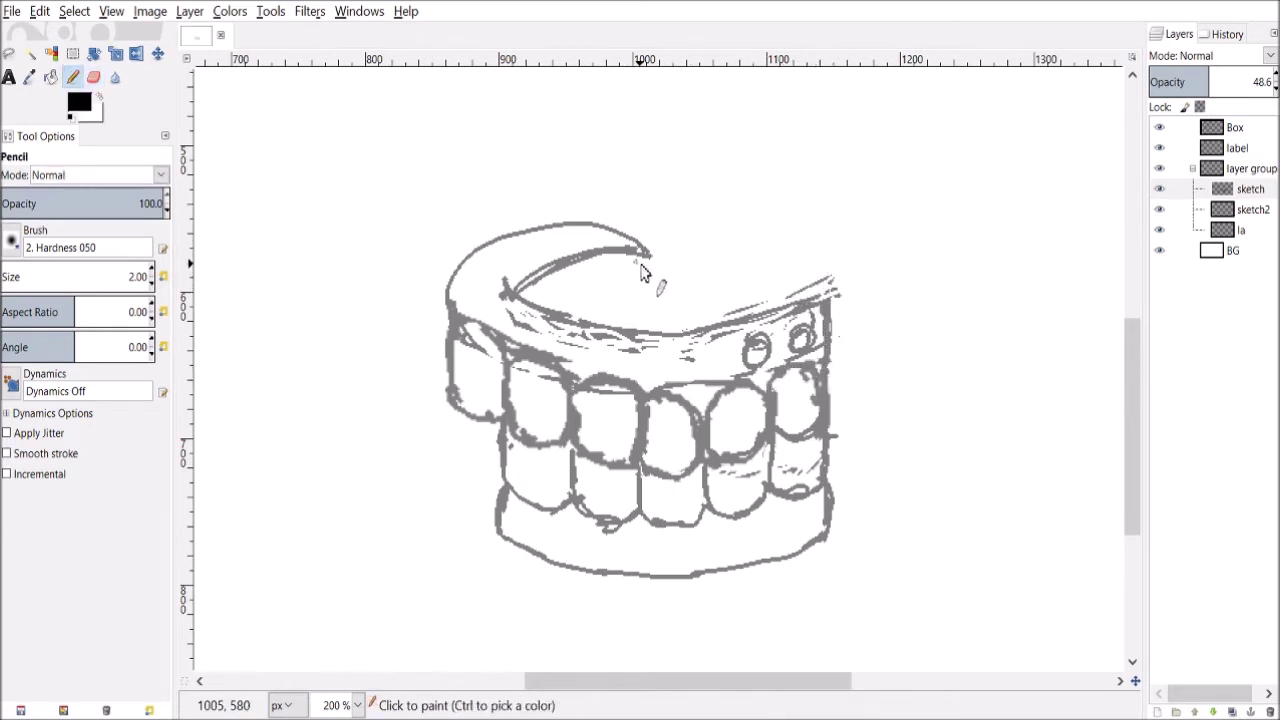
{"action": "left_click_drag", "start_coordinate": [648, 263], "coordinate": [803, 312]}
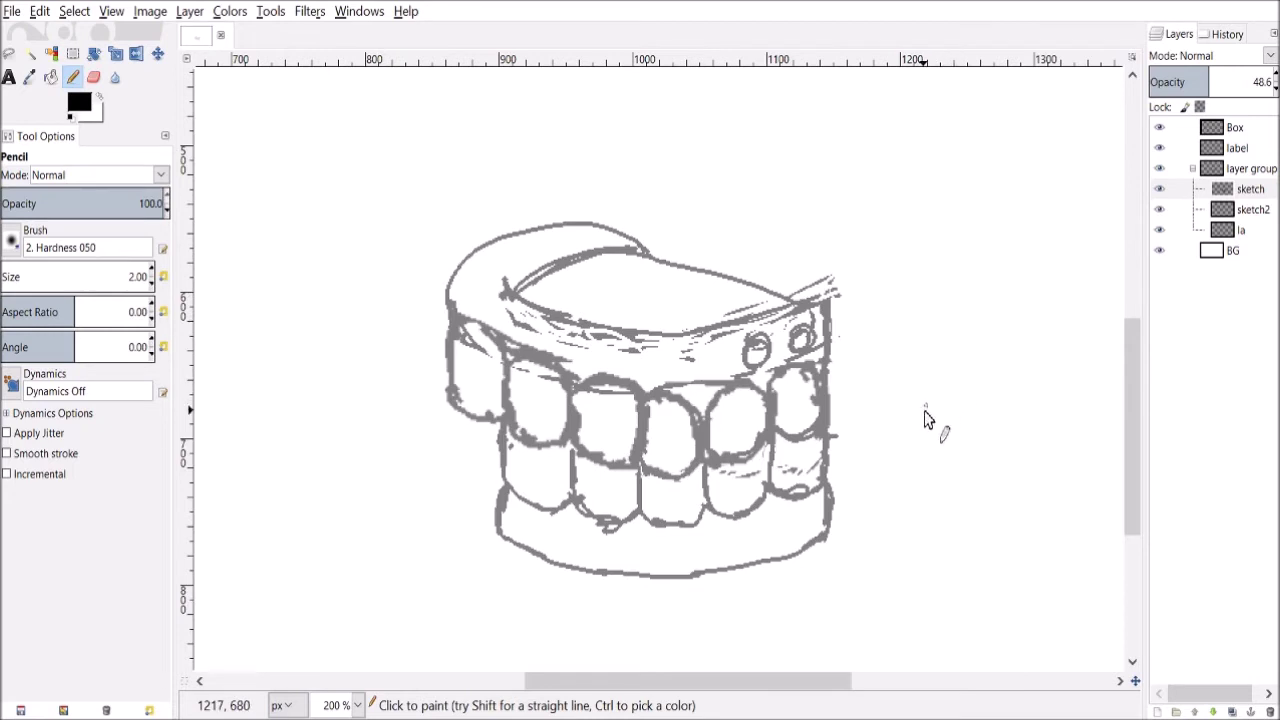
{"action": "key", "text": "ctrl+z"}
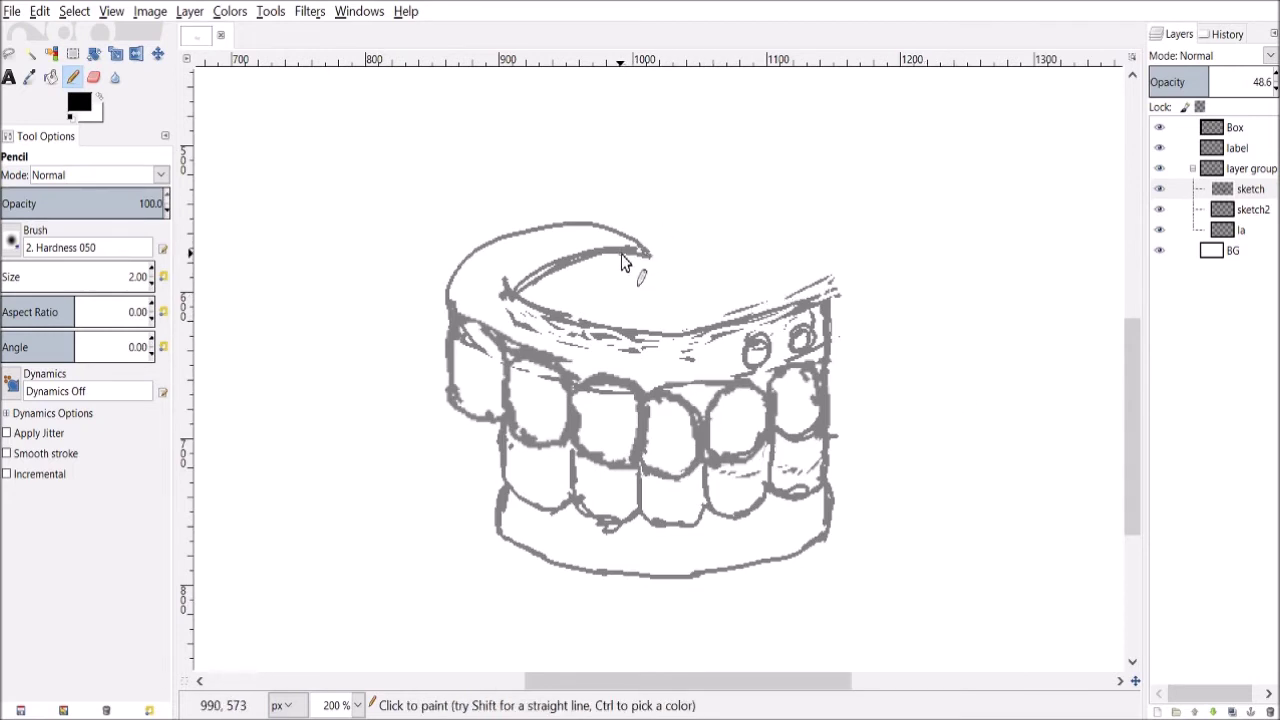
{"action": "left_click_drag", "start_coordinate": [665, 276], "coordinate": [783, 312]}
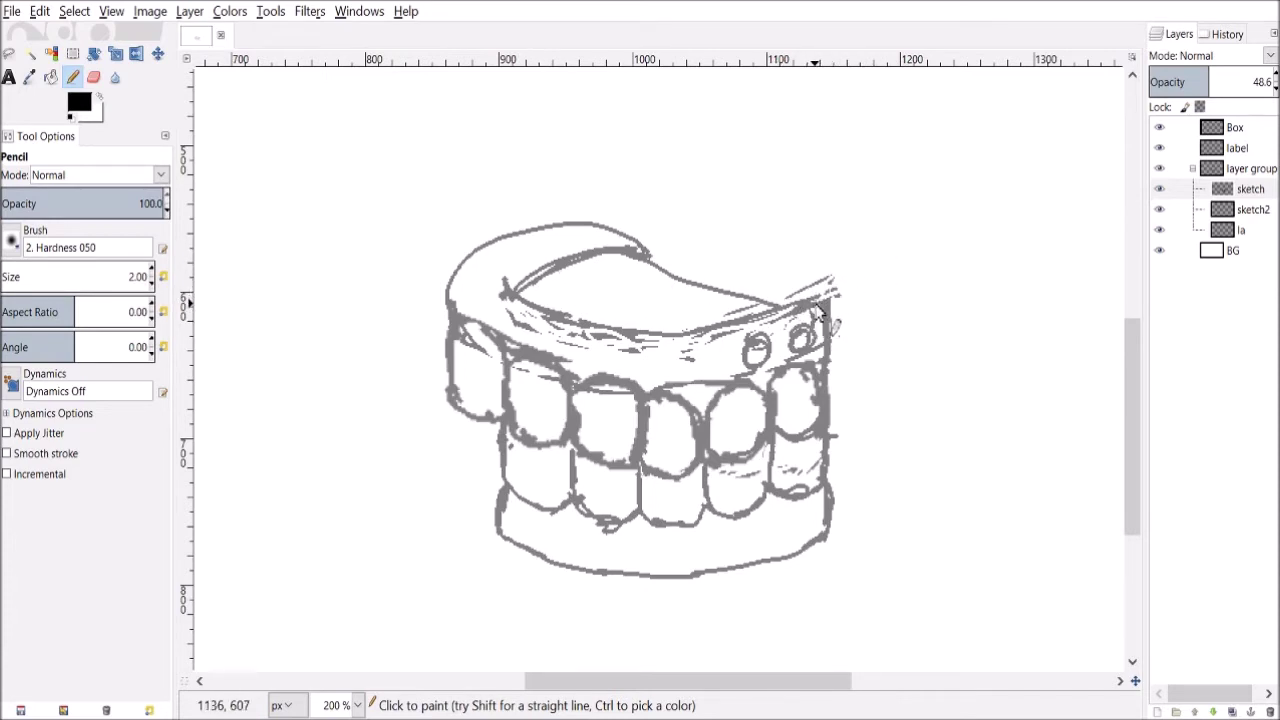
Redraw the upper gum's front rim slightly lower from its right end and erase the old line along the middle.
{"action": "key", "text": "shift+e"}
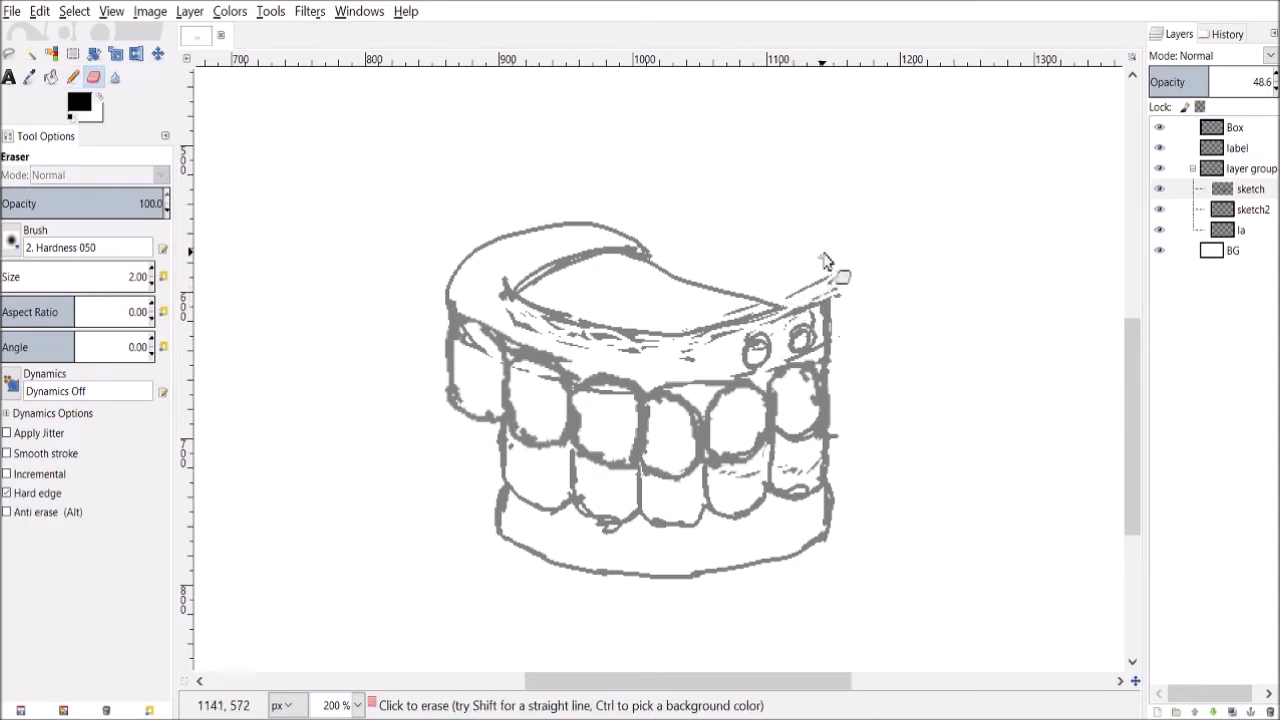
{"action": "key", "text": "n"}
{"action": "mouse_move", "coordinate": [826, 303]}
{"action": "left_mouse_down"}
{"action": "mouse_move", "coordinate": [750, 312]}
{"action": "mouse_move", "coordinate": [792, 298]}
{"action": "mouse_move", "coordinate": [794, 317]}
{"action": "mouse_move", "coordinate": [740, 335]}
{"action": "mouse_move", "coordinate": [590, 327]}
{"action": "left_mouse_up"}
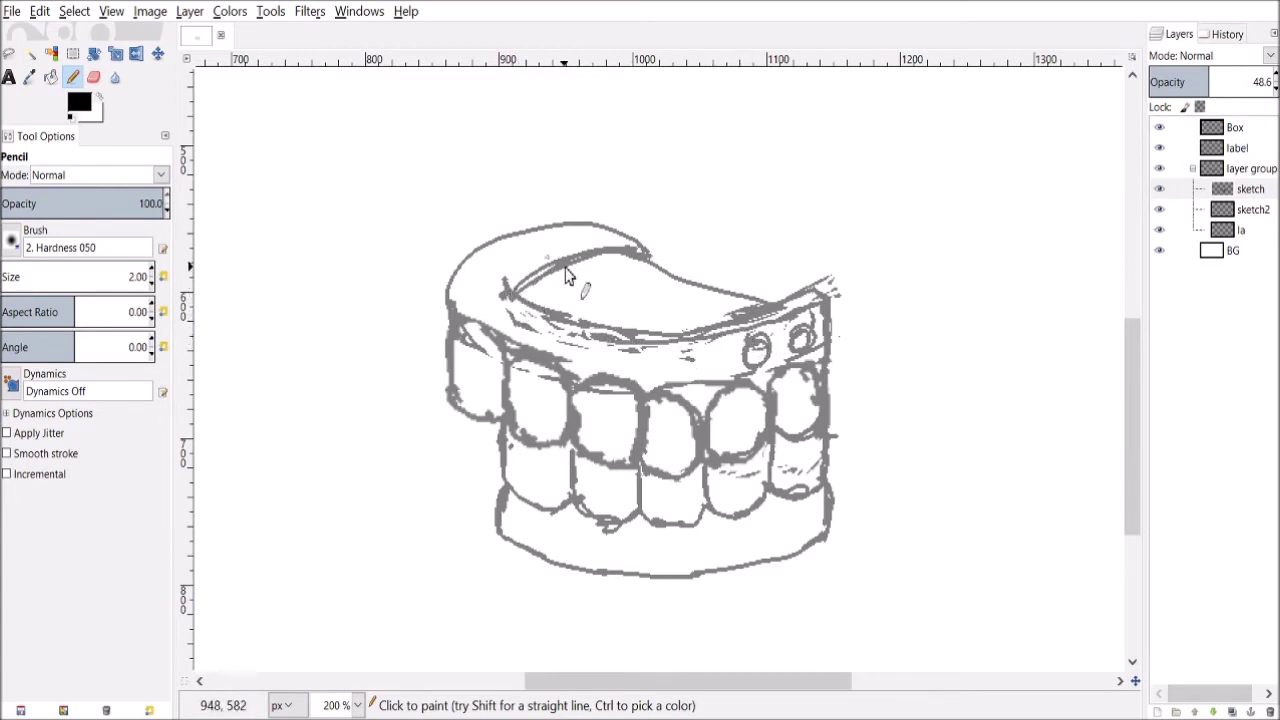
{"action": "key", "text": "shift+e"}
{"action": "mouse_move", "coordinate": [700, 338]}
{"action": "left_mouse_down"}
{"action": "mouse_move", "coordinate": [570, 333]}
{"action": "mouse_move", "coordinate": [622, 343]}
{"action": "mouse_move", "coordinate": [540, 331]}
{"action": "mouse_move", "coordinate": [598, 336]}
{"action": "left_mouse_up"}
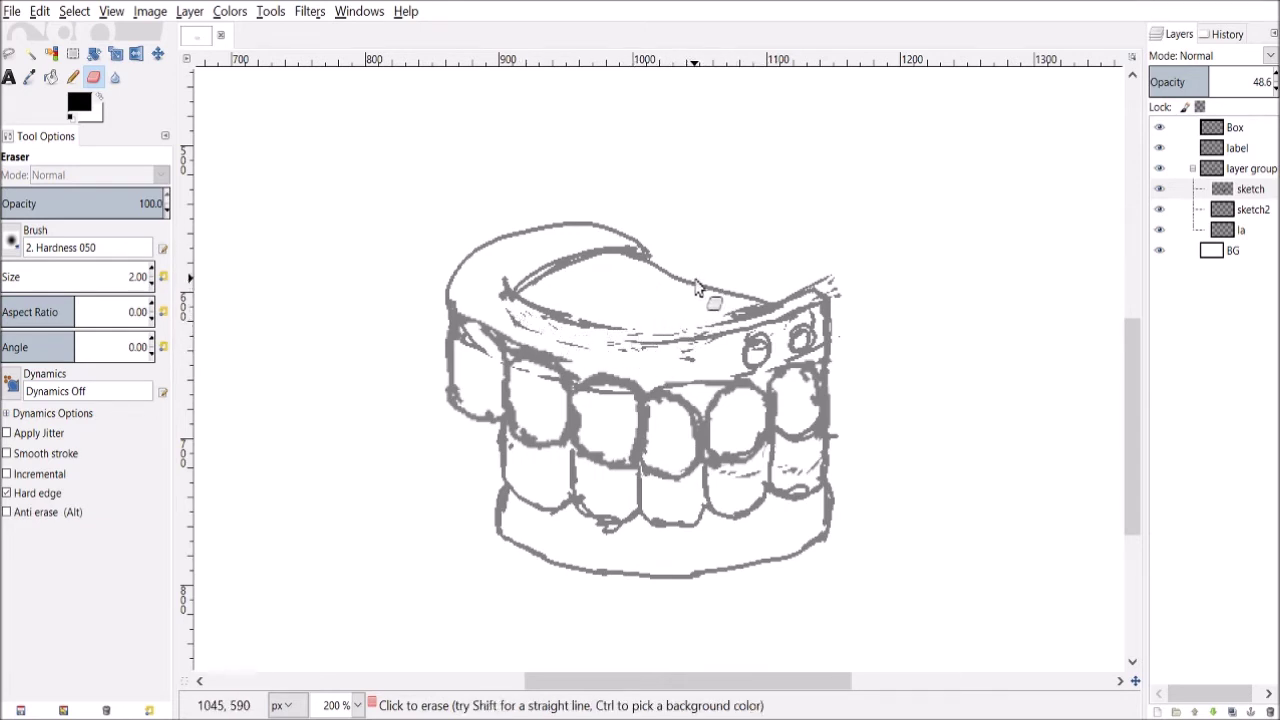
Sketch a second line along the inside of the front rim and rework its left portion by erasing and redrawing.
{"action": "key", "text": "n"}
{"action": "left_click_drag", "start_coordinate": [734, 318], "coordinate": [586, 323]}
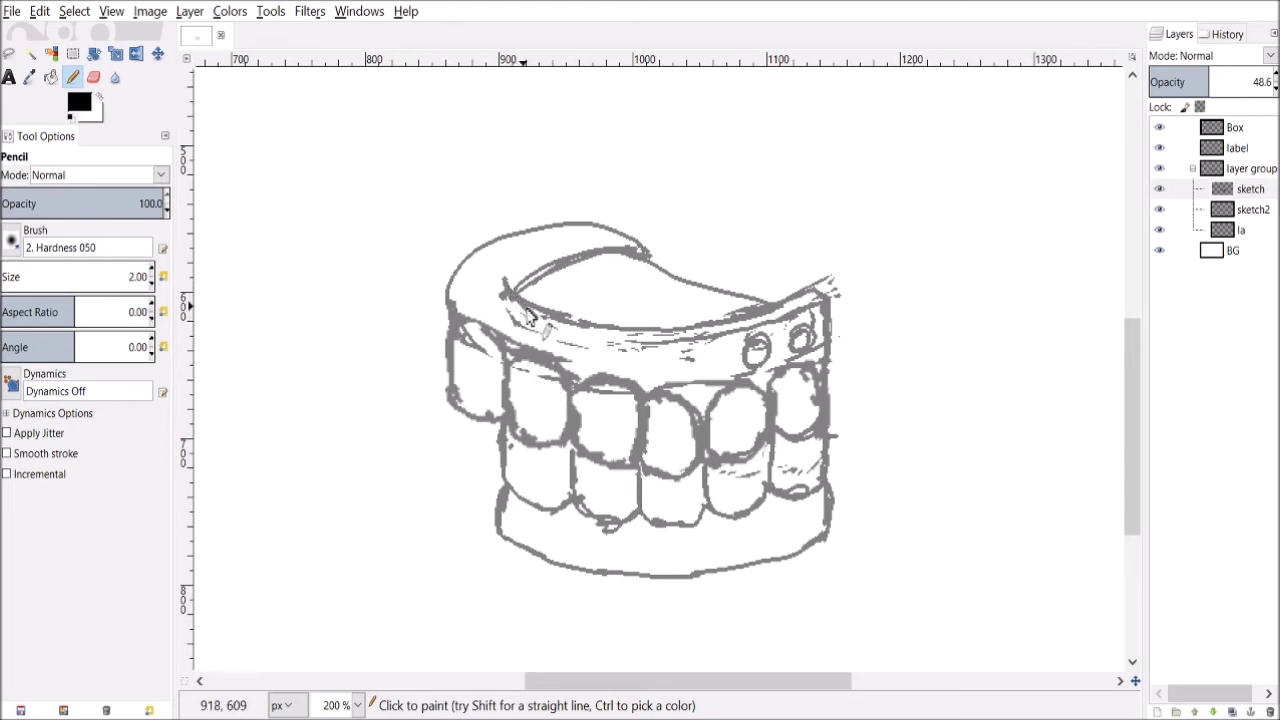
{"action": "key", "text": "shift+e"}
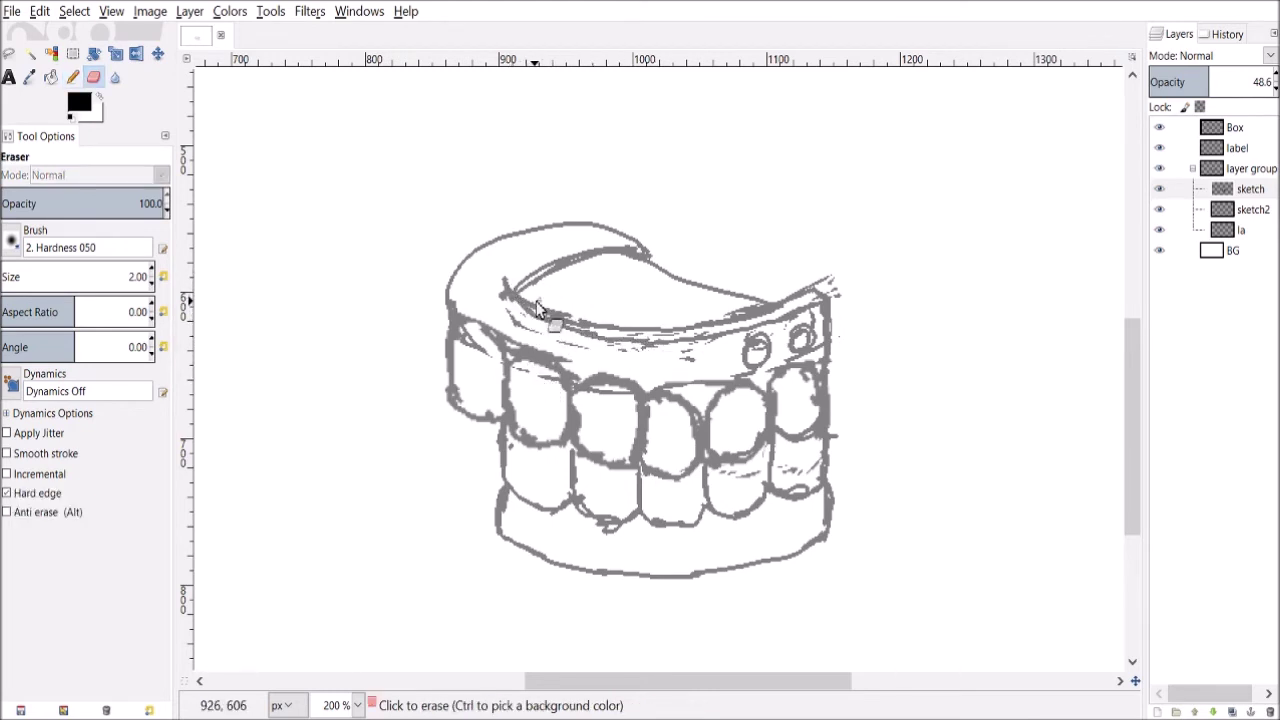
{"action": "left_click_drag", "start_coordinate": [533, 310], "coordinate": [589, 331]}
{"action": "key", "text": "n"}
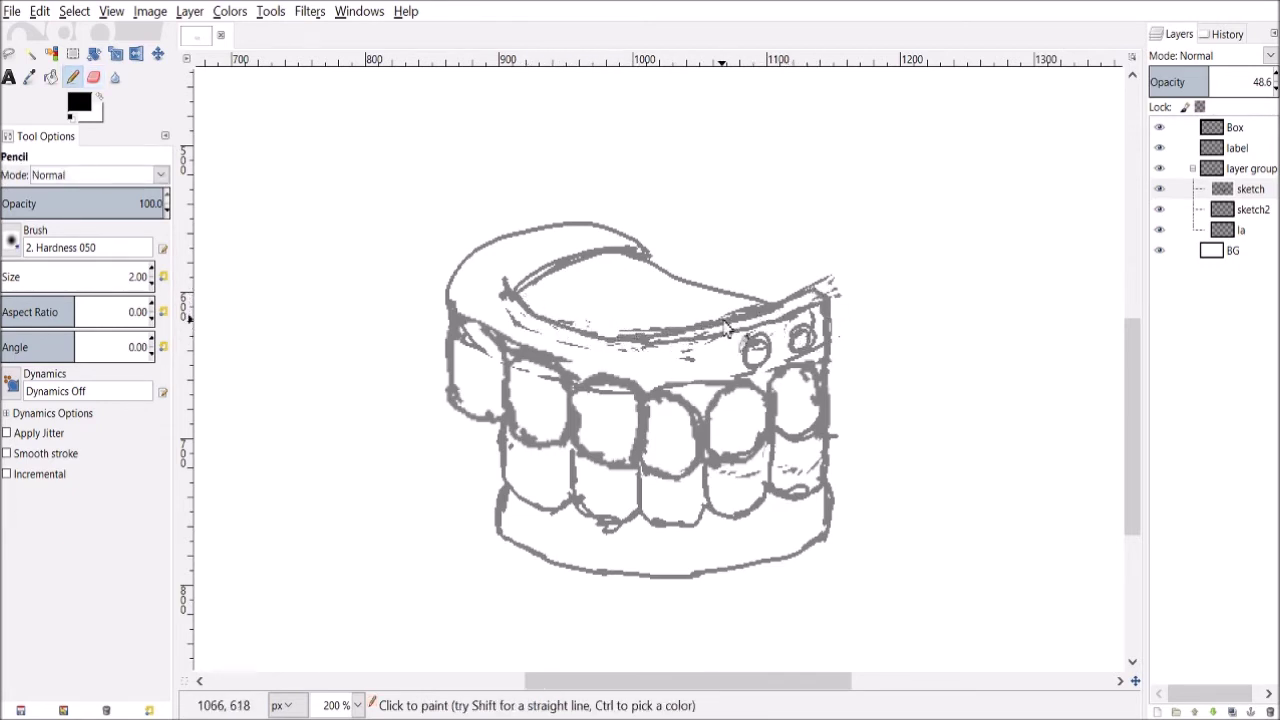
Erase stray marks at both ends of the upper gum's rim and tidy the inner curve's left corner.
{"action": "key", "text": "shift+e"}
{"action": "left_click_drag", "start_coordinate": [762, 309], "coordinate": [722, 312]}
{"action": "mouse_move", "coordinate": [501, 293]}
{"action": "left_mouse_down"}
{"action": "mouse_move", "coordinate": [579, 300]}
{"action": "mouse_move", "coordinate": [603, 197]}
{"action": "mouse_move", "coordinate": [557, 296]}
{"action": "mouse_move", "coordinate": [516, 223]}
{"action": "mouse_move", "coordinate": [500, 272]}
{"action": "mouse_move", "coordinate": [534, 288]}
{"action": "mouse_move", "coordinate": [498, 285]}
{"action": "mouse_move", "coordinate": [514, 307]}
{"action": "mouse_move", "coordinate": [564, 260]}
{"action": "mouse_move", "coordinate": [659, 248]}
{"action": "mouse_move", "coordinate": [535, 279]}
{"action": "mouse_move", "coordinate": [516, 294]}
{"action": "mouse_move", "coordinate": [534, 286]}
{"action": "mouse_move", "coordinate": [530, 312]}
{"action": "mouse_move", "coordinate": [505, 285]}
{"action": "mouse_move", "coordinate": [527, 300]}
{"action": "mouse_move", "coordinate": [603, 270]}
{"action": "mouse_move", "coordinate": [544, 277]}
{"action": "mouse_move", "coordinate": [519, 306]}
{"action": "left_mouse_up"}
{"action": "key", "text": "n"}
{"action": "key", "text": "shift+e"}
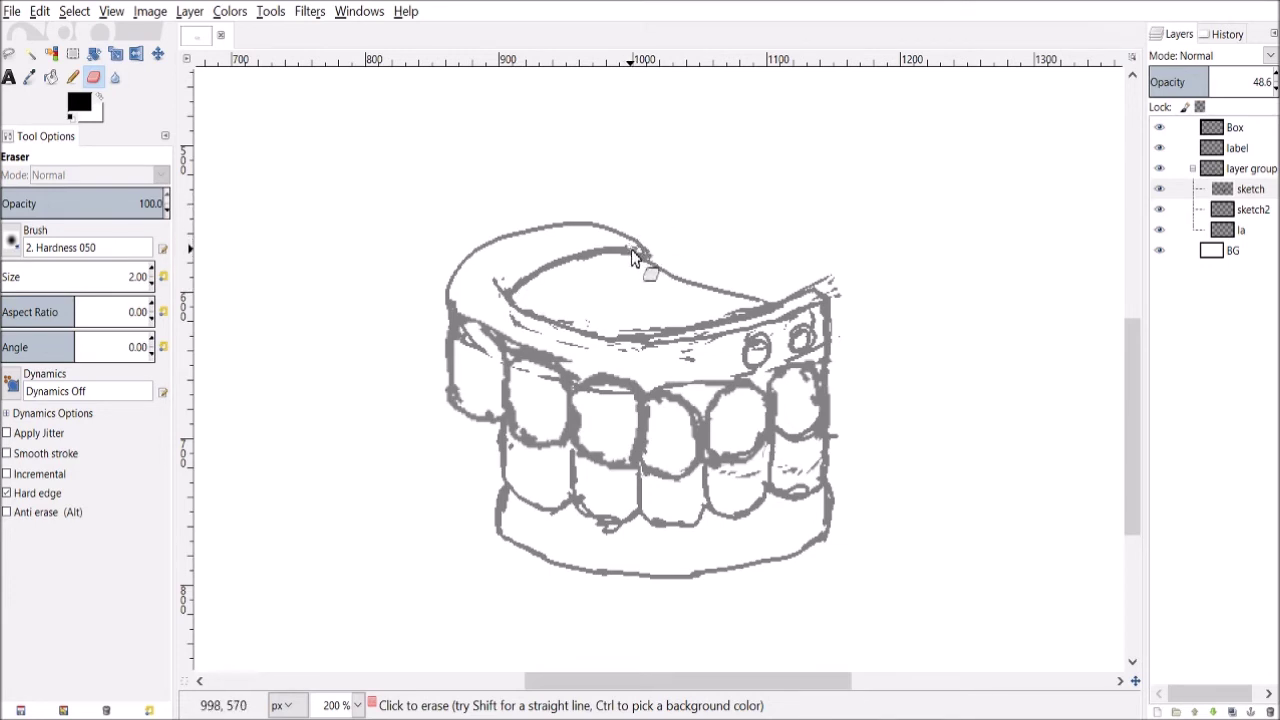
{"action": "left_click_drag", "start_coordinate": [841, 295], "coordinate": [831, 281]}
{"action": "key", "text": "1"}
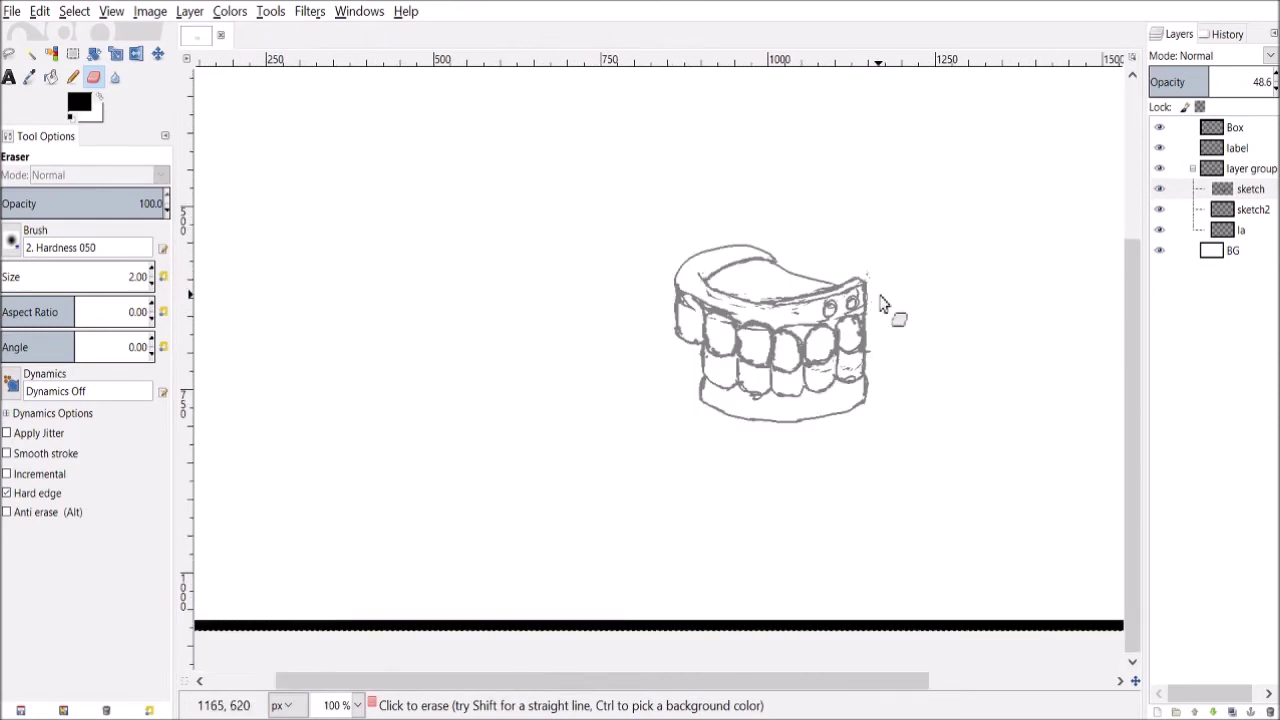
{"action": "key", "text": "2"}
{"action": "left_click_drag", "start_coordinate": [656, 228], "coordinate": [647, 226]}
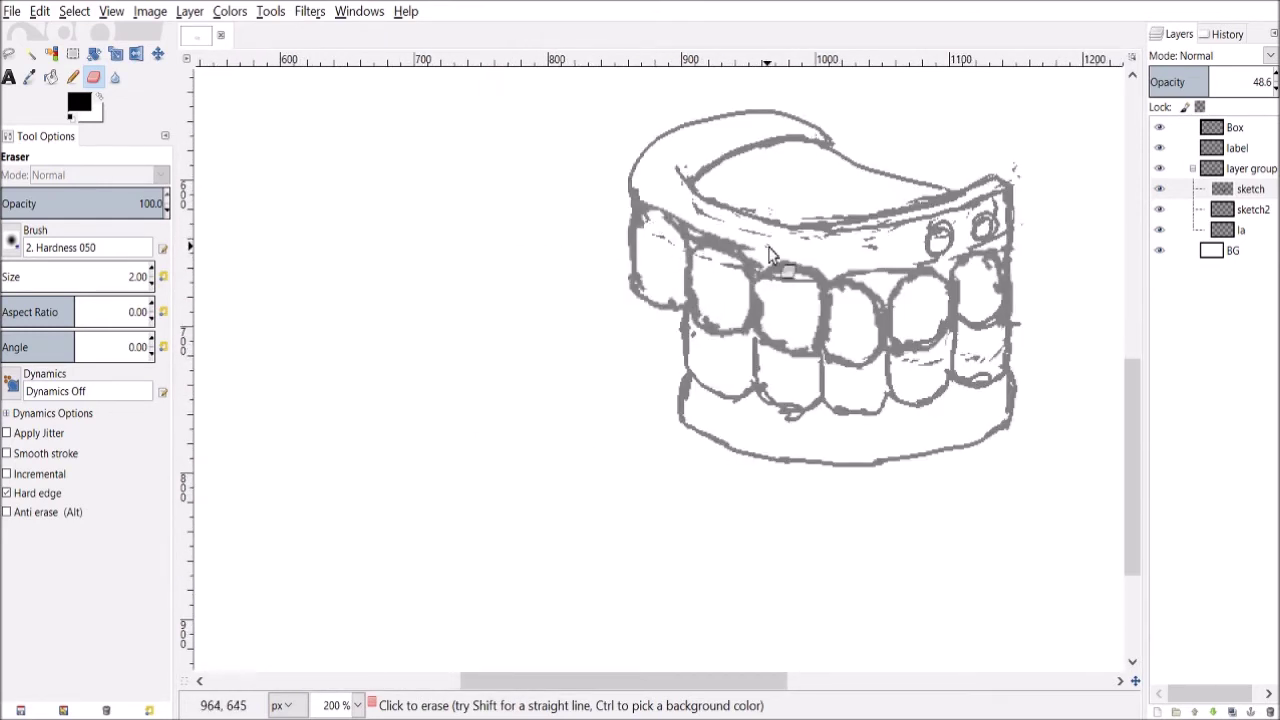
{"action": "key", "text": "1"}
{"action": "key", "text": "n"}
{"action": "key", "text": "plus"}
{"action": "mouse_move", "coordinate": [1130, 402]}
{"action": "left_mouse_down"}
{"action": "mouse_move", "coordinate": [1134, 337]}
{"action": "mouse_move", "coordinate": [1110, 315]}
{"action": "left_mouse_up"}
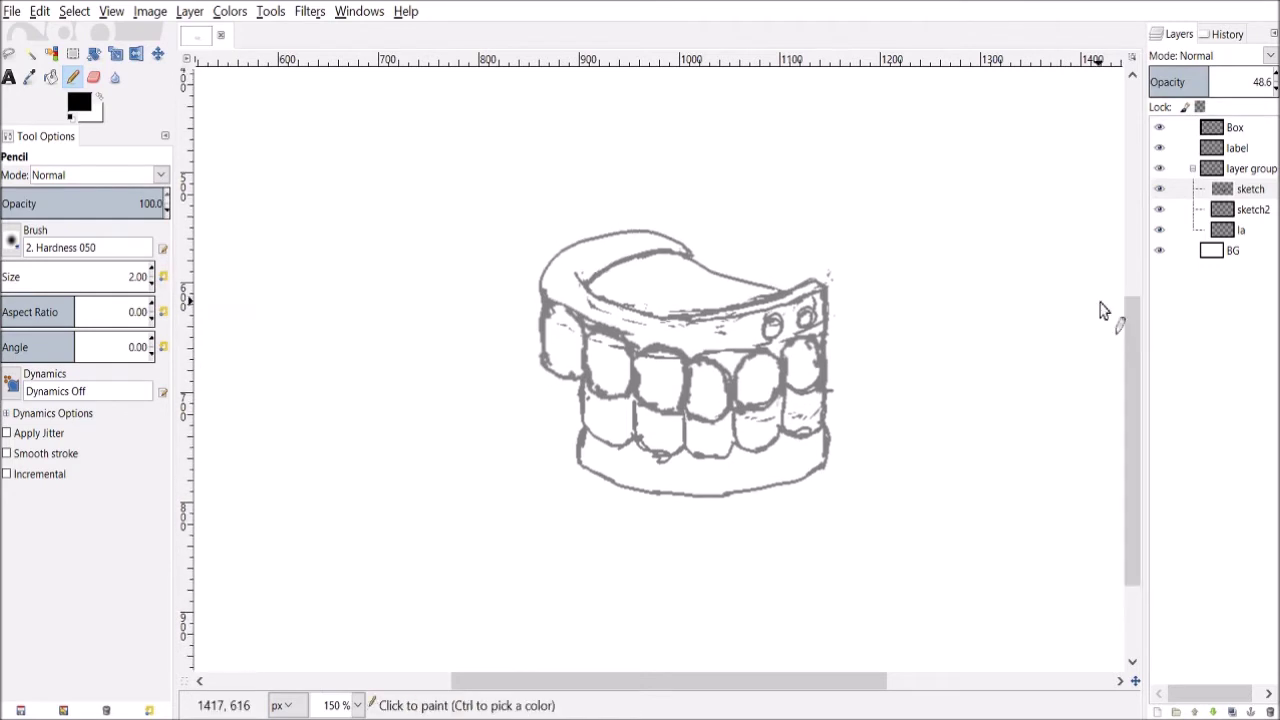
Select the whole teeth drawing with a rectangle of about 974 by 749 px, then cut and paste it as a floating selection.
{"action": "key", "text": "minus"}
{"action": "key", "text": "minus"}
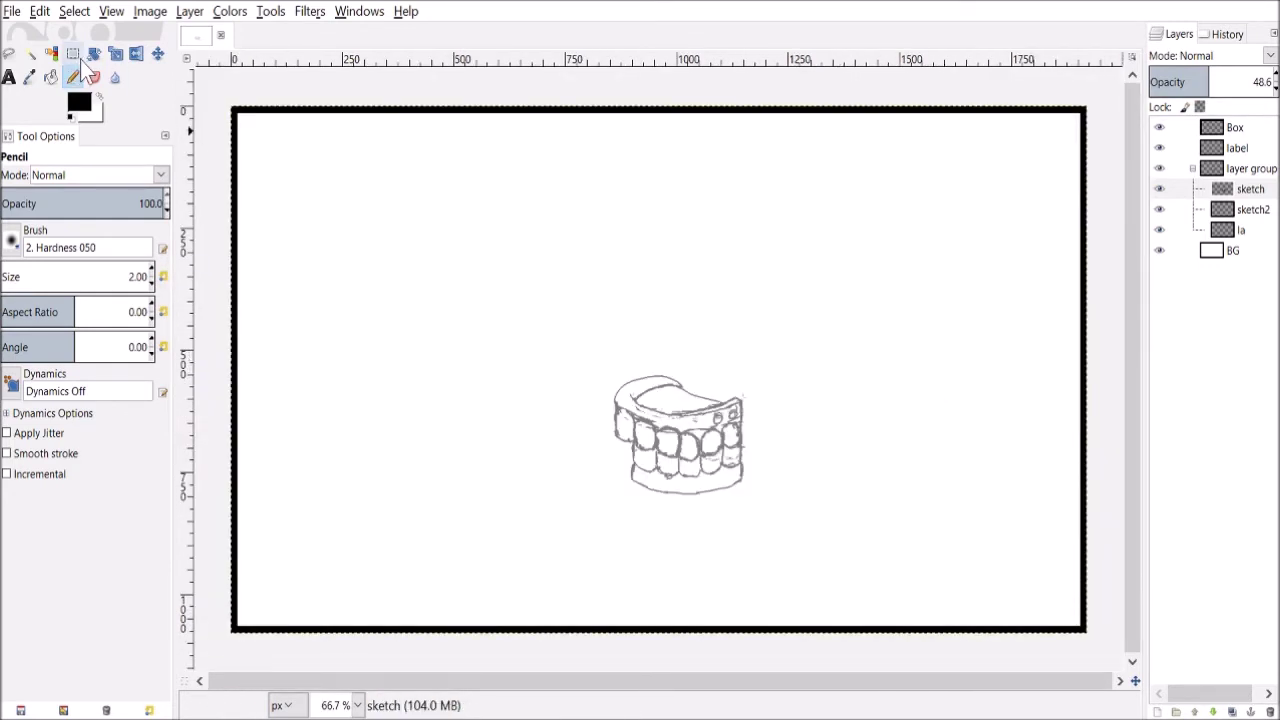
{"action": "key", "text": "minus"}
{"action": "key", "text": "r"}
{"action": "mouse_move", "coordinate": [506, 270]}
{"action": "left_mouse_down"}
{"action": "mouse_move", "coordinate": [740, 440]}
{"action": "mouse_move", "coordinate": [832, 544]}
{"action": "left_mouse_up"}
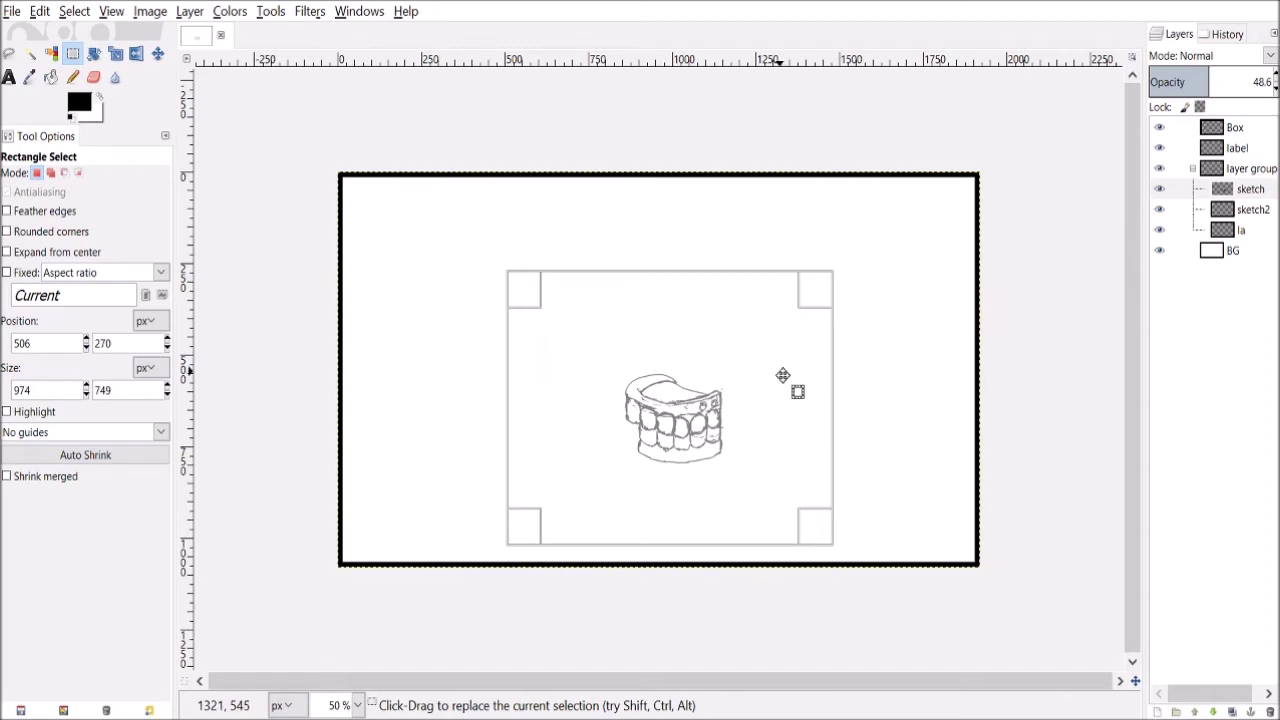
{"action": "key", "text": "ctrl+x"}
{"action": "key", "text": "ctrl+v"}
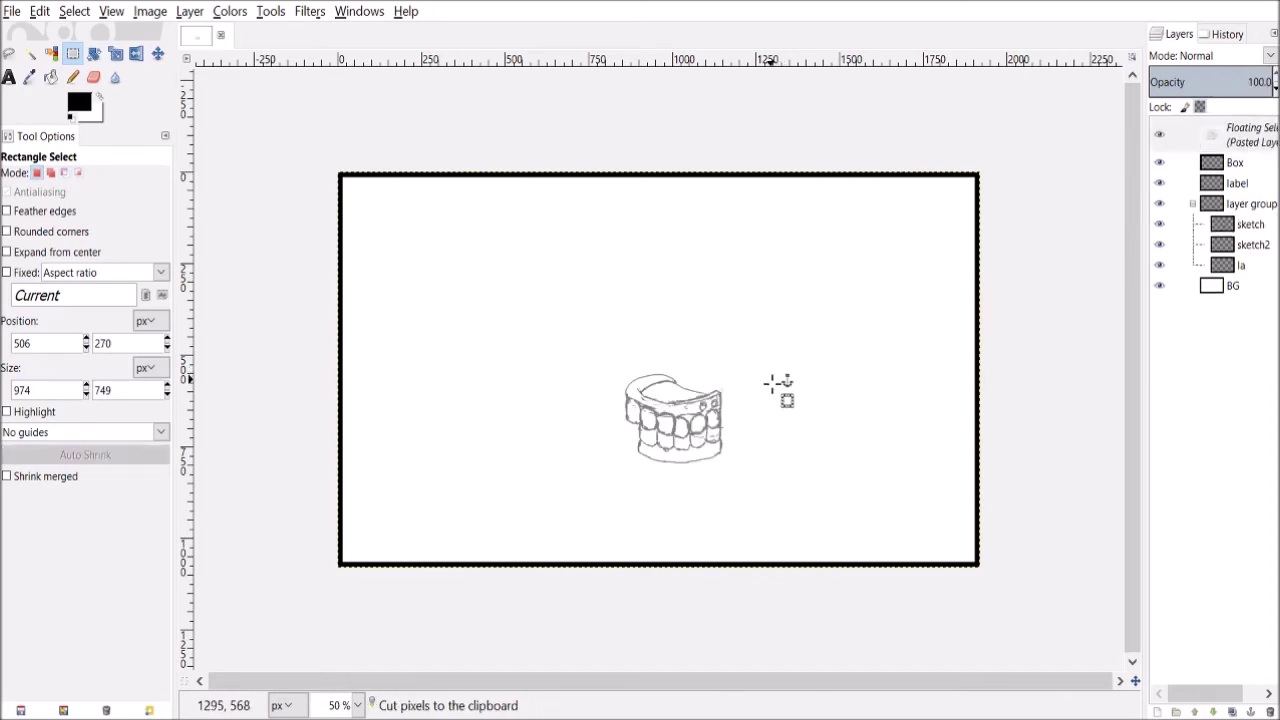
Scale the floating teeth drawing up proportionally until it fills most of the frame's height.
{"action": "left_click", "coordinate": [115, 55]}
{"action": "left_click_drag", "start_coordinate": [609, 328], "coordinate": [434, 172]}
{"action": "mouse_move", "coordinate": [755, 407]}
{"action": "left_mouse_down"}
{"action": "mouse_move", "coordinate": [929, 543]}
{"action": "mouse_move", "coordinate": [477, 200]}
{"action": "mouse_move", "coordinate": [903, 437]}
{"action": "mouse_move", "coordinate": [586, 263]}
{"action": "mouse_move", "coordinate": [1063, 275]}
{"action": "left_mouse_up"}
{"action": "left_click", "coordinate": [1003, 260]}
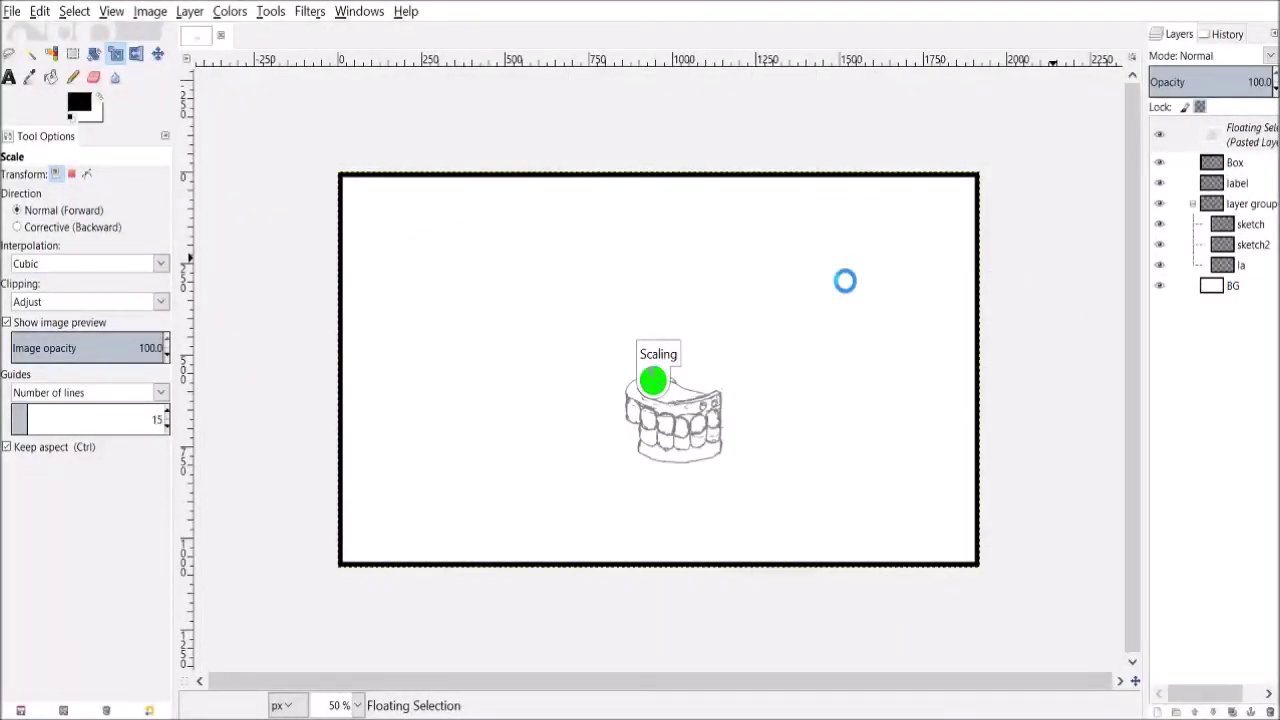
Move the enlarged teeth drawing to the lower middle of the frame and anchor it to the sketch layer.
{"action": "key", "text": "u"}
{"action": "left_click", "coordinate": [160, 56]}
{"action": "mouse_move", "coordinate": [863, 461]}
{"action": "left_mouse_down"}
{"action": "mouse_move", "coordinate": [814, 468]}
{"action": "mouse_move", "coordinate": [805, 493]}
{"action": "left_mouse_up"}
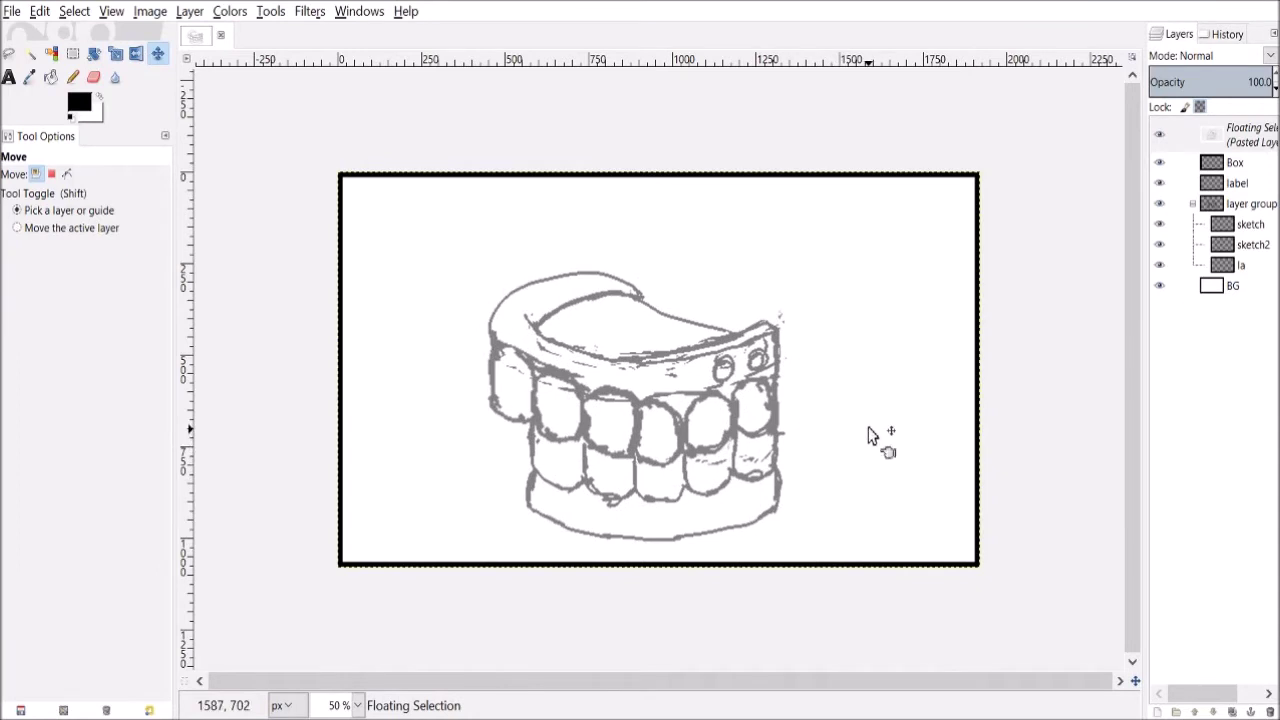
{"action": "key", "text": "ctrl+h"}
Sketch curved ground lines behind the teeth, running from the upper gum out to the left and right frame edges.
{"action": "key", "text": "n"}
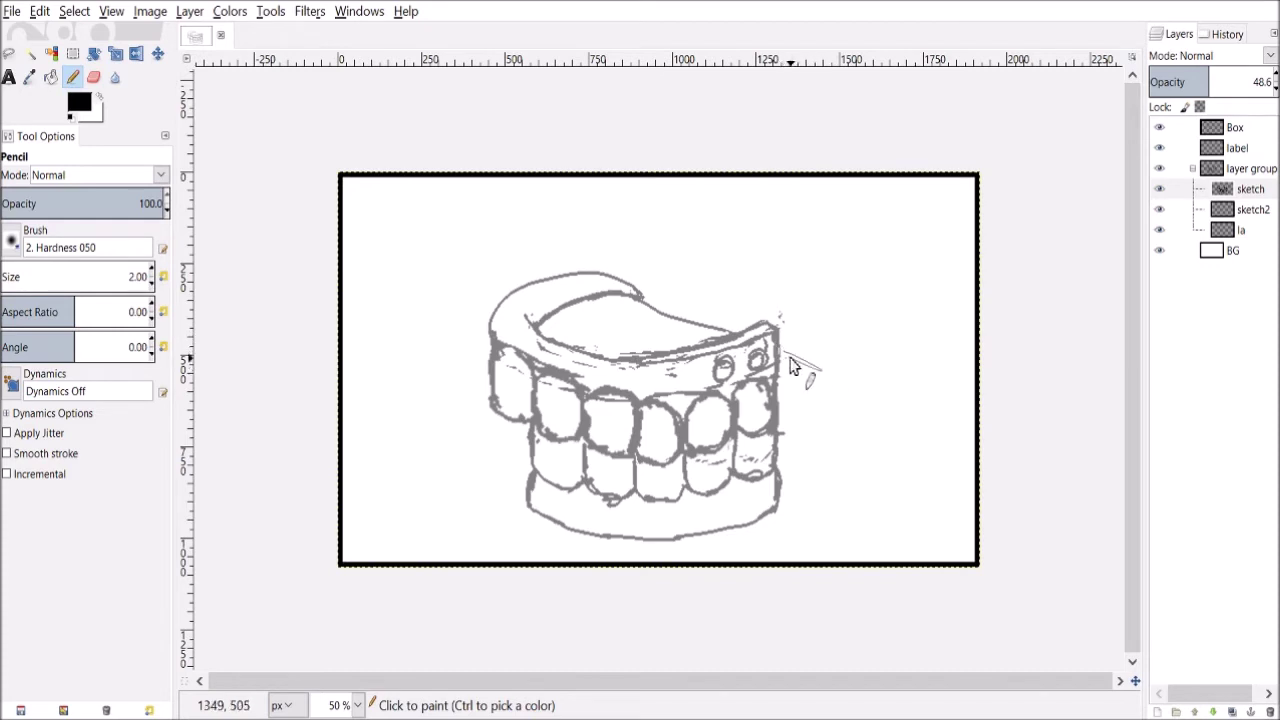
{"action": "left_click_drag", "start_coordinate": [780, 353], "coordinate": [950, 462]}
{"action": "left_click_drag", "start_coordinate": [809, 373], "coordinate": [986, 457]}
{"action": "mouse_move", "coordinate": [566, 278]}
{"action": "left_mouse_down"}
{"action": "mouse_move", "coordinate": [360, 232]}
{"action": "mouse_move", "coordinate": [292, 236]}
{"action": "left_mouse_up"}
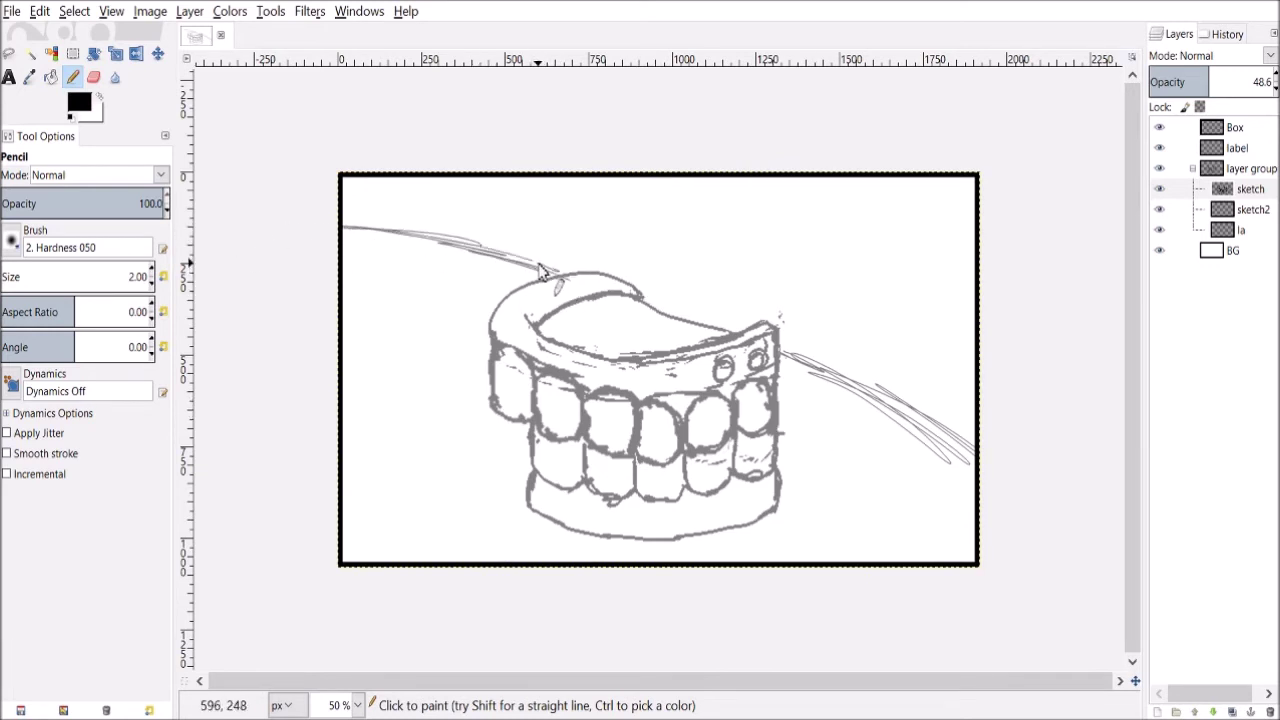
Sketch a tall upright line right of the teeth and a narrow V of two lines rising behind the upper gum.
{"action": "left_click_drag", "start_coordinate": [881, 238], "coordinate": [873, 298]}
{"action": "key", "text": "ctrl+z"}
{"action": "mouse_move", "coordinate": [820, 227]}
{"action": "left_mouse_down"}
{"action": "mouse_move", "coordinate": [816, 338]}
{"action": "mouse_move", "coordinate": [811, 228]}
{"action": "mouse_move", "coordinate": [822, 355]}
{"action": "mouse_move", "coordinate": [810, 181]}
{"action": "mouse_move", "coordinate": [807, 243]}
{"action": "left_mouse_up"}
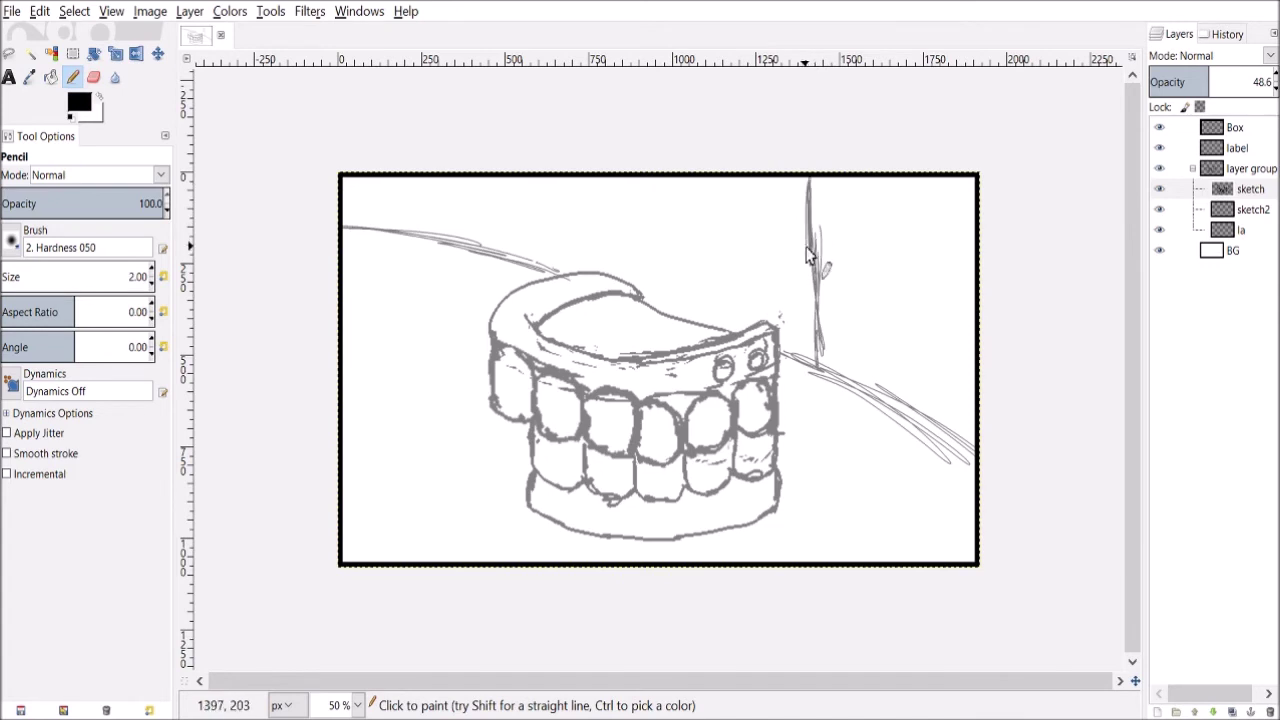
{"action": "left_click_drag", "start_coordinate": [630, 277], "coordinate": [661, 176]}
{"action": "mouse_move", "coordinate": [621, 237]}
{"action": "left_mouse_down"}
{"action": "mouse_move", "coordinate": [617, 286]}
{"action": "mouse_move", "coordinate": [623, 233]}
{"action": "left_mouse_up"}
{"action": "key", "text": "shift+e"}
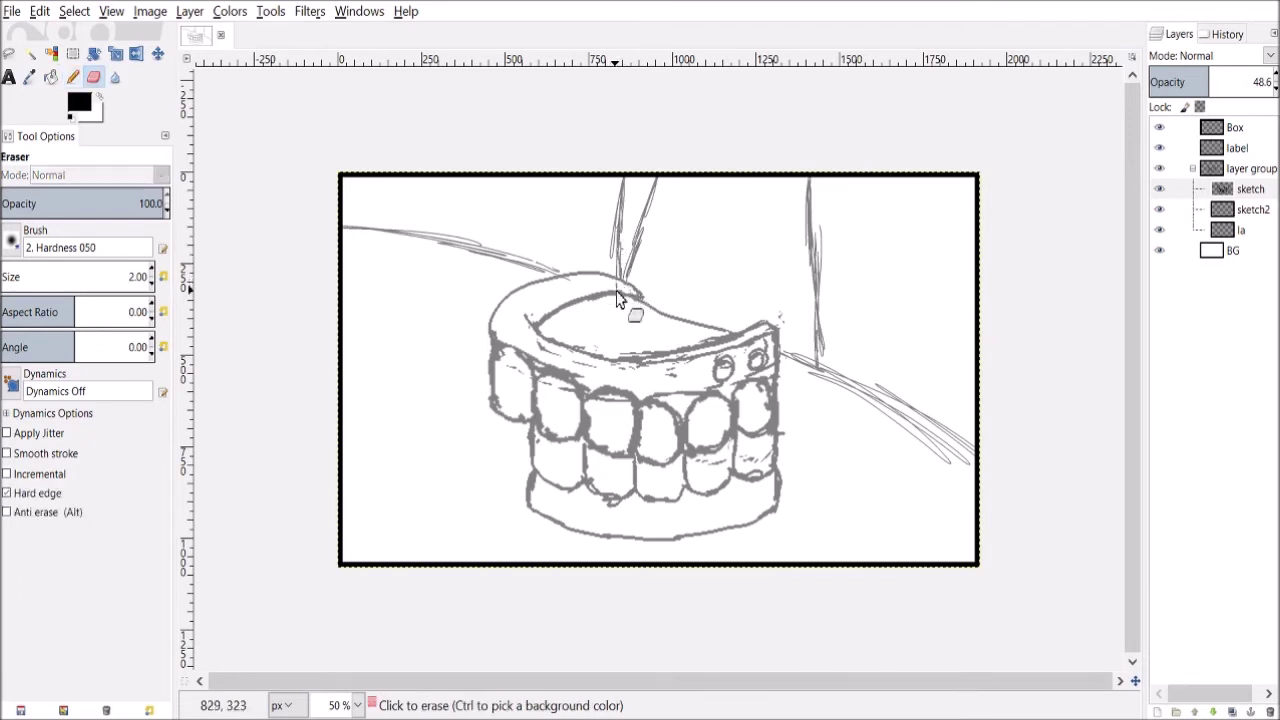
Sketch a short slanted curve and two short upright lines above the ground line in the frame's upper-left corner.
{"action": "key", "text": "n"}
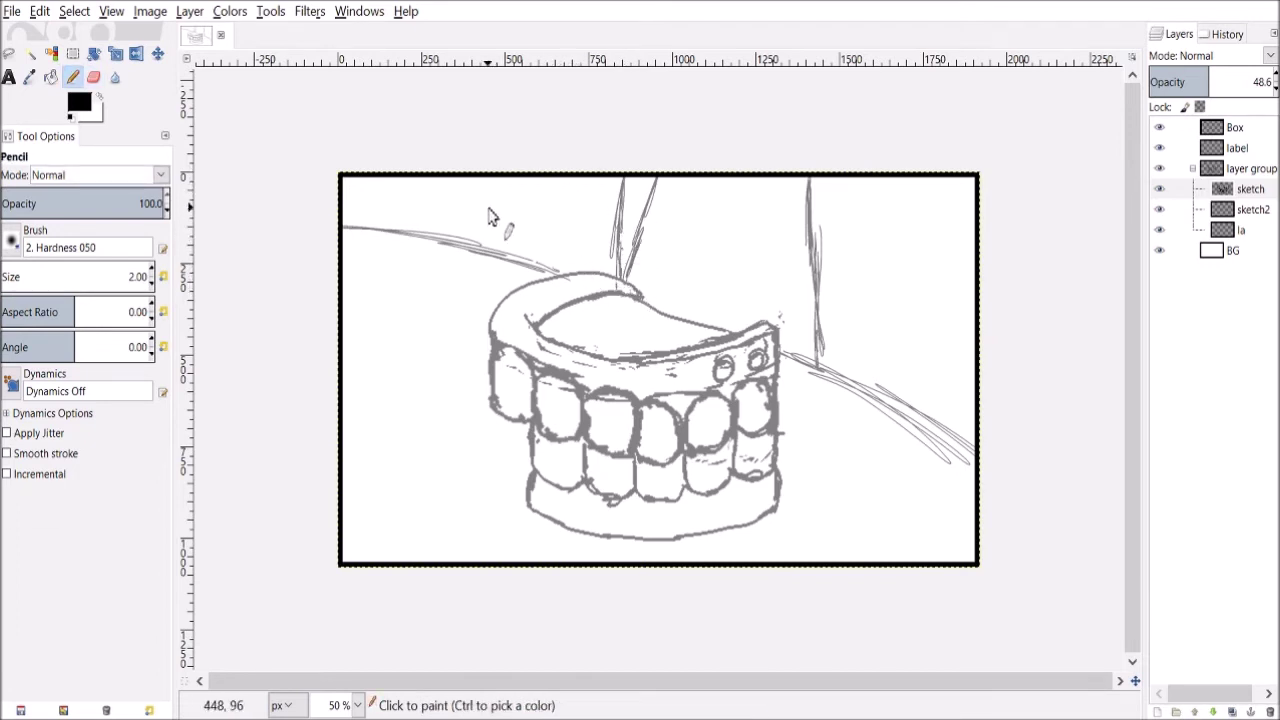
{"action": "mouse_move", "coordinate": [476, 190]}
{"action": "left_mouse_down"}
{"action": "mouse_move", "coordinate": [425, 232]}
{"action": "mouse_move", "coordinate": [447, 201]}
{"action": "left_mouse_up"}
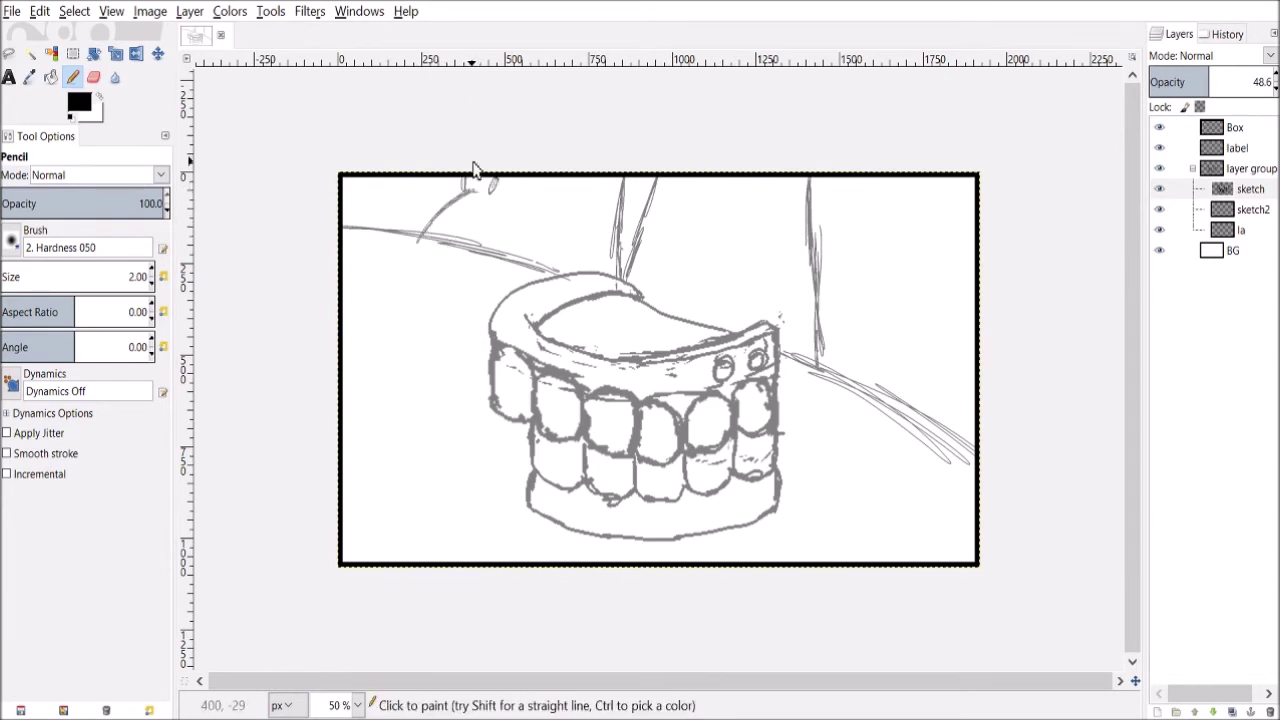
{"action": "left_click_drag", "start_coordinate": [390, 229], "coordinate": [389, 170]}
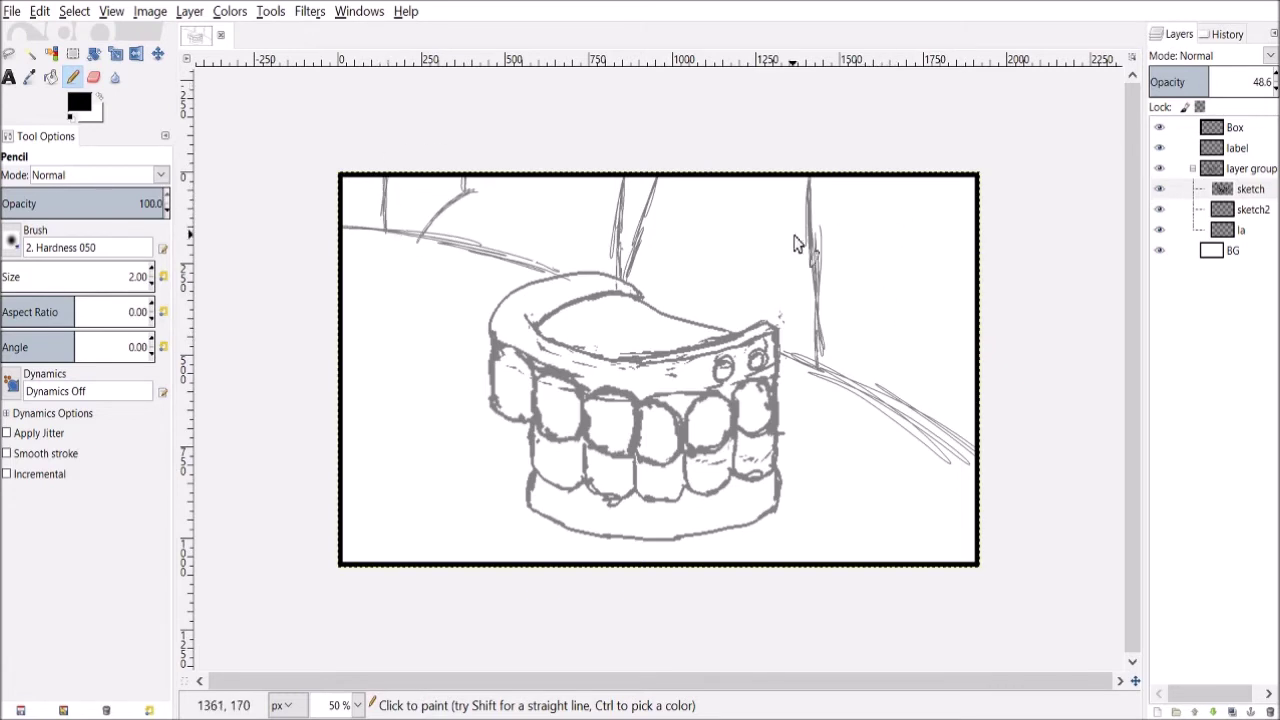
{"action": "left_click_drag", "start_coordinate": [361, 227], "coordinate": [364, 193]}
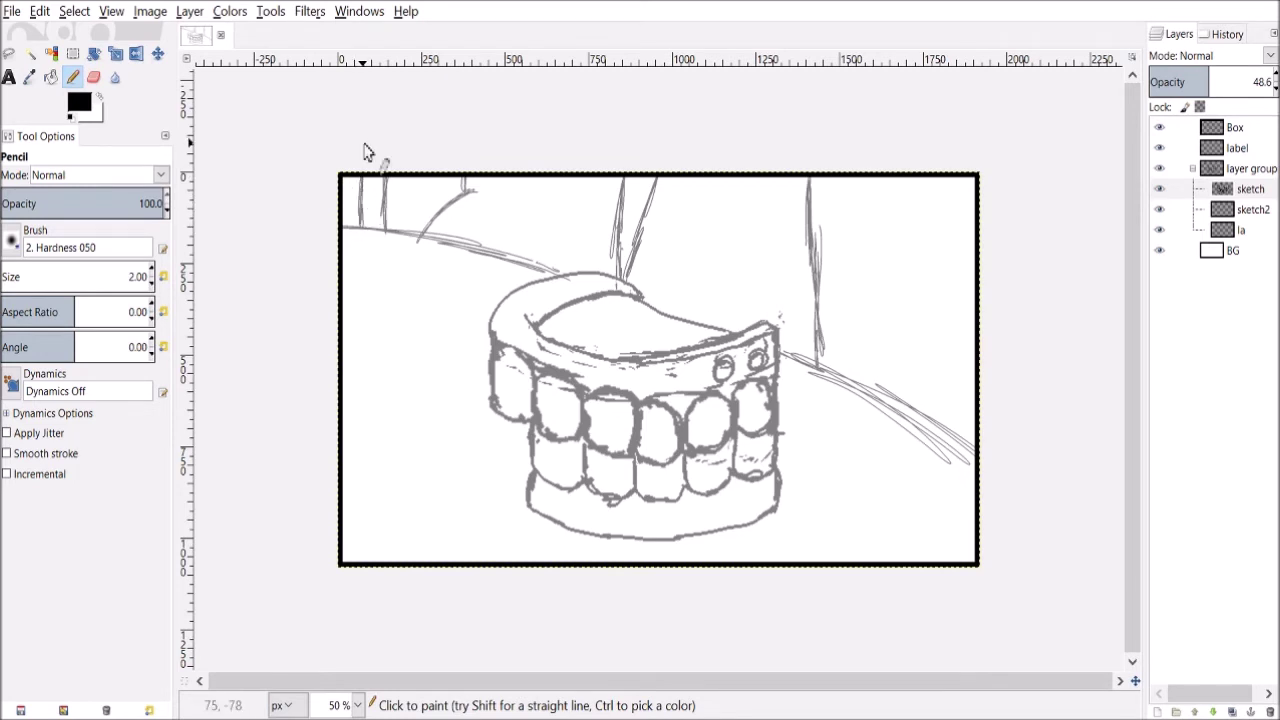
Rework the upright right of the teeth into two lines converging at the ground, and add another upright line farther right.
{"action": "left_click_drag", "start_coordinate": [832, 379], "coordinate": [837, 345]}
{"action": "mouse_move", "coordinate": [868, 182]}
{"action": "left_mouse_down"}
{"action": "mouse_move", "coordinate": [845, 311]}
{"action": "mouse_move", "coordinate": [868, 162]}
{"action": "mouse_move", "coordinate": [835, 278]}
{"action": "left_mouse_up"}
{"action": "key", "text": "ctrl+z"}
{"action": "left_click_drag", "start_coordinate": [840, 206], "coordinate": [834, 336]}
{"action": "left_click_drag", "start_coordinate": [836, 286], "coordinate": [831, 362]}
{"action": "mouse_move", "coordinate": [821, 206]}
{"action": "left_mouse_down"}
{"action": "mouse_move", "coordinate": [815, 270]}
{"action": "mouse_move", "coordinate": [829, 163]}
{"action": "mouse_move", "coordinate": [806, 212]}
{"action": "mouse_move", "coordinate": [807, 191]}
{"action": "mouse_move", "coordinate": [810, 278]}
{"action": "mouse_move", "coordinate": [813, 192]}
{"action": "mouse_move", "coordinate": [807, 241]}
{"action": "left_mouse_up"}
{"action": "key", "text": "shift+e"}
{"action": "mouse_move", "coordinate": [845, 302]}
{"action": "left_mouse_down"}
{"action": "mouse_move", "coordinate": [843, 348]}
{"action": "mouse_move", "coordinate": [841, 318]}
{"action": "left_mouse_up"}
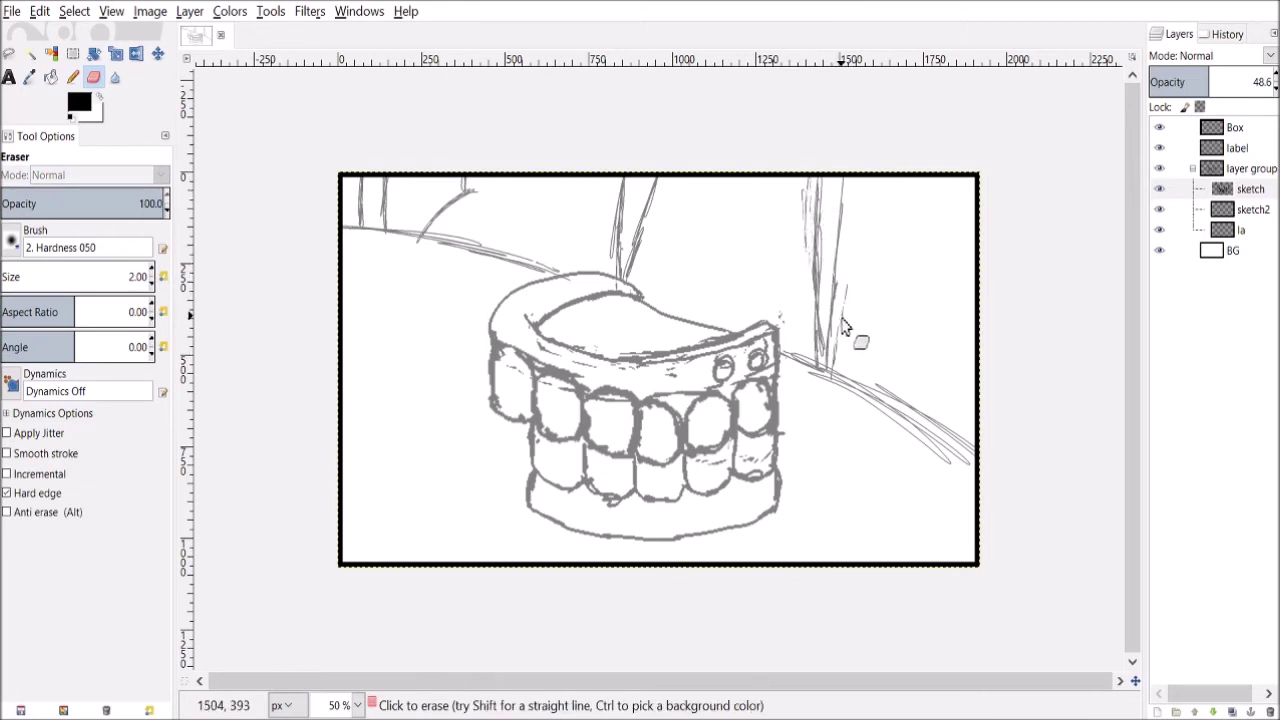
{"action": "key", "text": "n"}
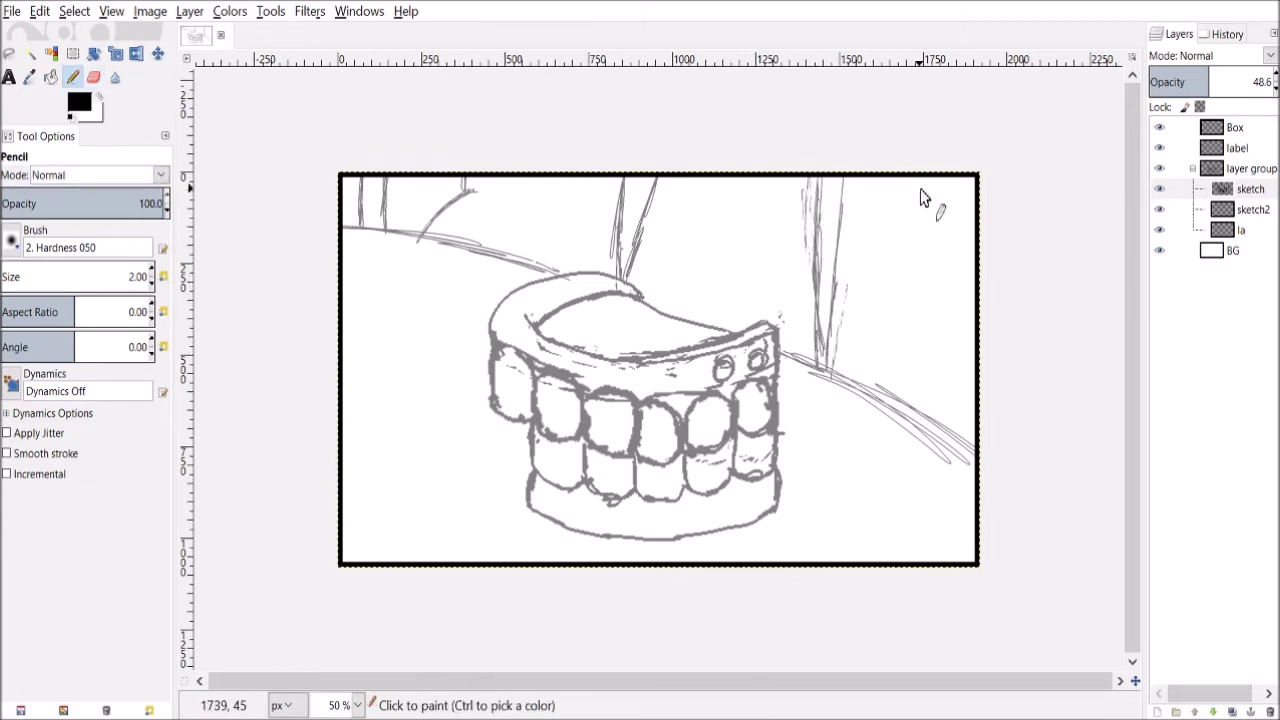
{"action": "mouse_move", "coordinate": [906, 178]}
{"action": "left_mouse_down"}
{"action": "mouse_move", "coordinate": [918, 190]}
{"action": "mouse_move", "coordinate": [898, 242]}
{"action": "mouse_move", "coordinate": [903, 233]}
{"action": "mouse_move", "coordinate": [885, 385]}
{"action": "left_mouse_up"}
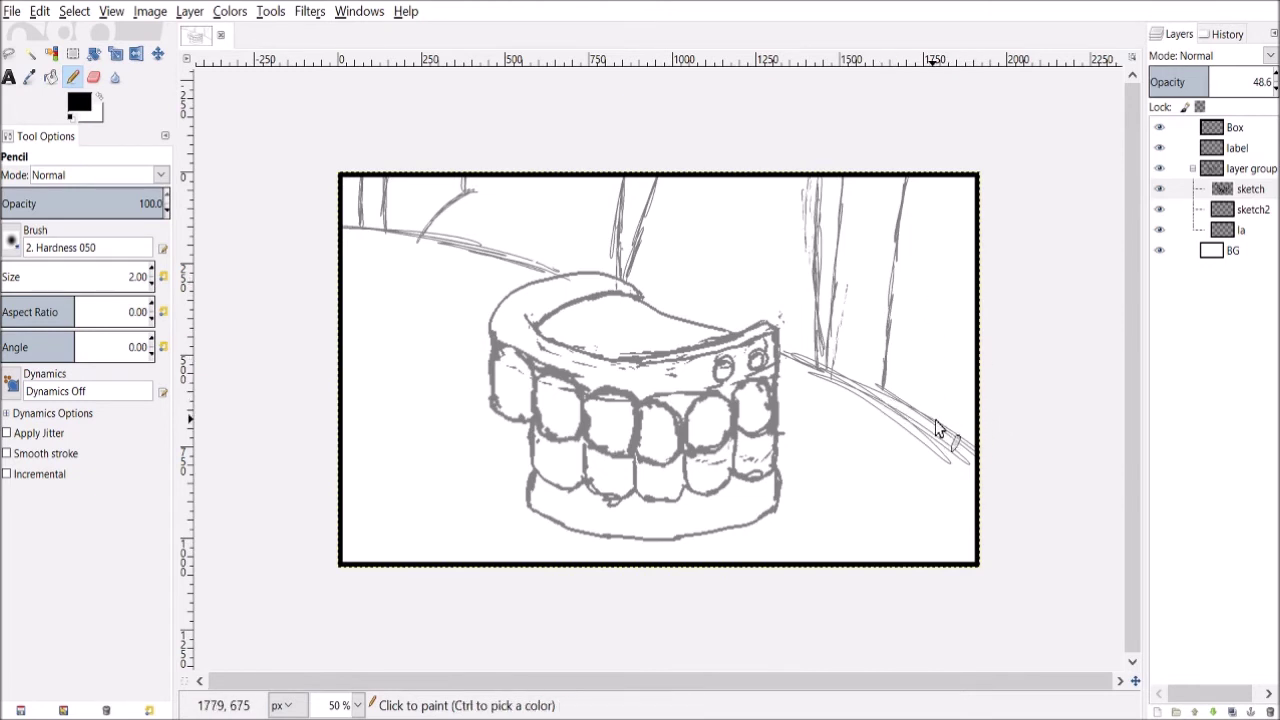
Sketch a short base line at the frame's right edge and a tall upright line rising from it to the top edge.
{"action": "left_click_drag", "start_coordinate": [966, 418], "coordinate": [986, 405]}
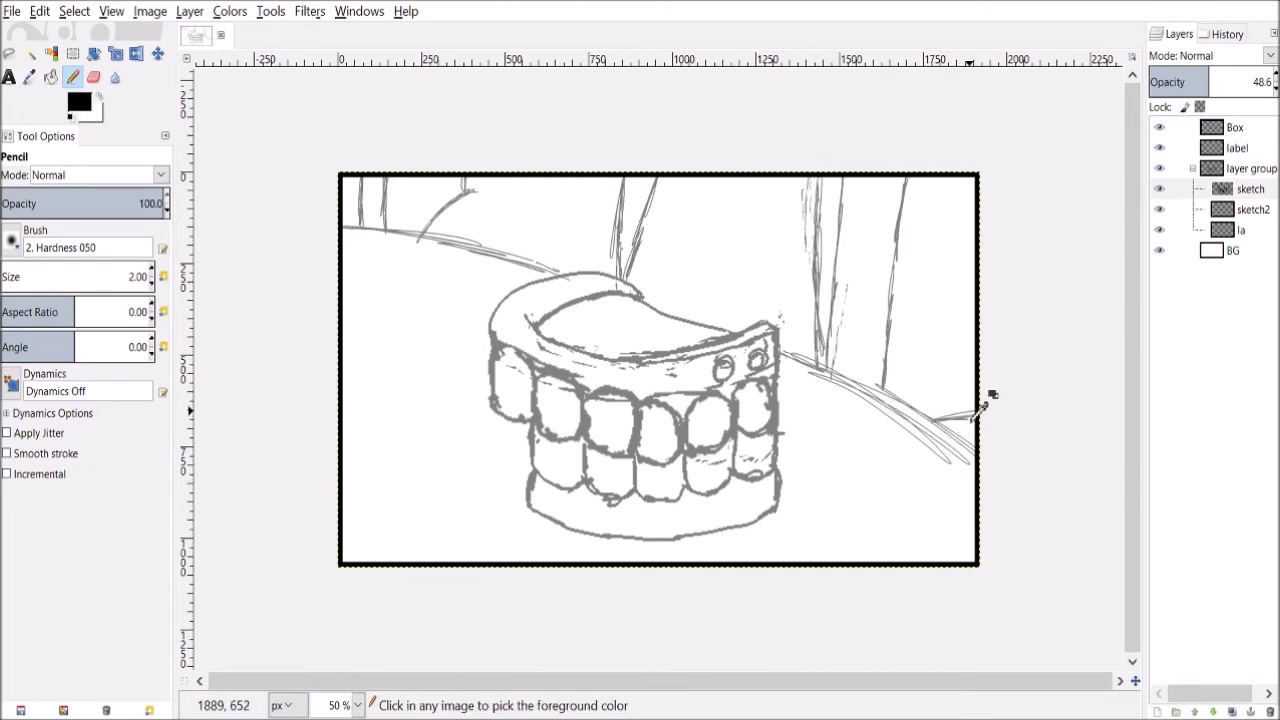
{"action": "left_click_drag", "start_coordinate": [949, 181], "coordinate": [946, 370]}
{"action": "key", "text": "ctrl+z"}
{"action": "left_click_drag", "start_coordinate": [953, 180], "coordinate": [957, 373]}
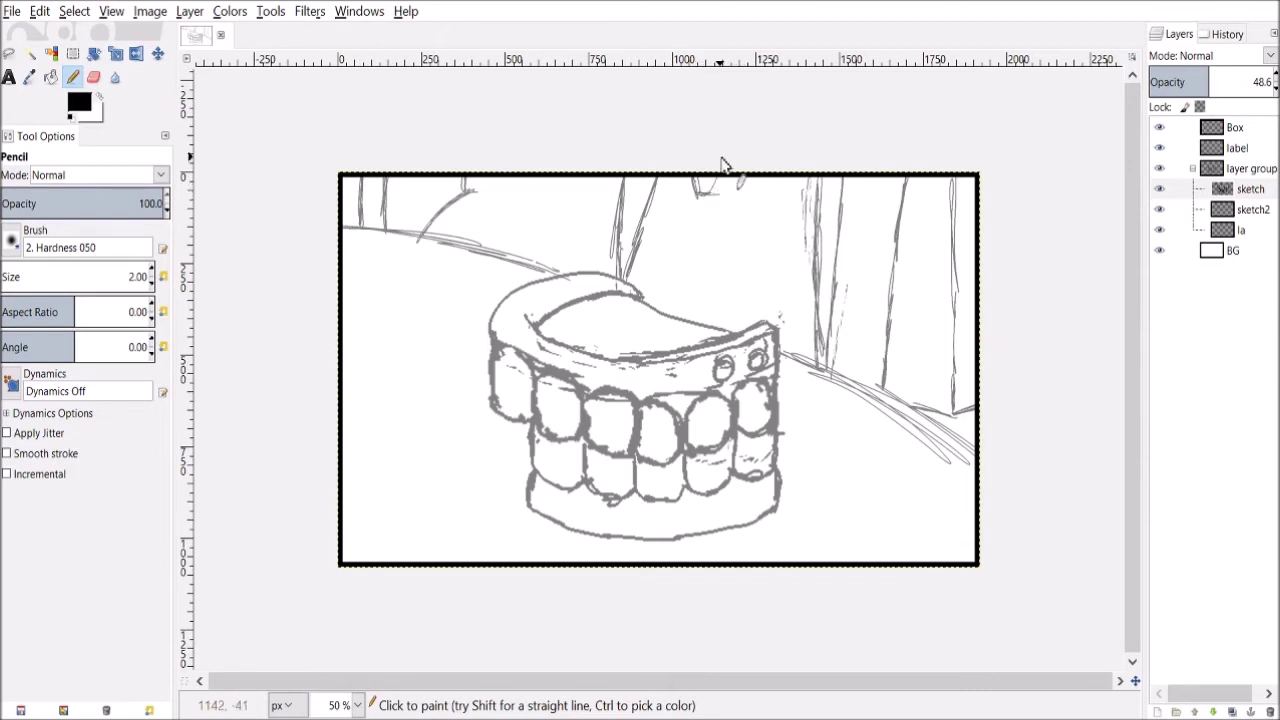
Sketch a wide, shallow shape hanging from the frame's top edge across the uprights, and erase the upright line inside it.
{"action": "left_click_drag", "start_coordinate": [716, 199], "coordinate": [742, 199]}
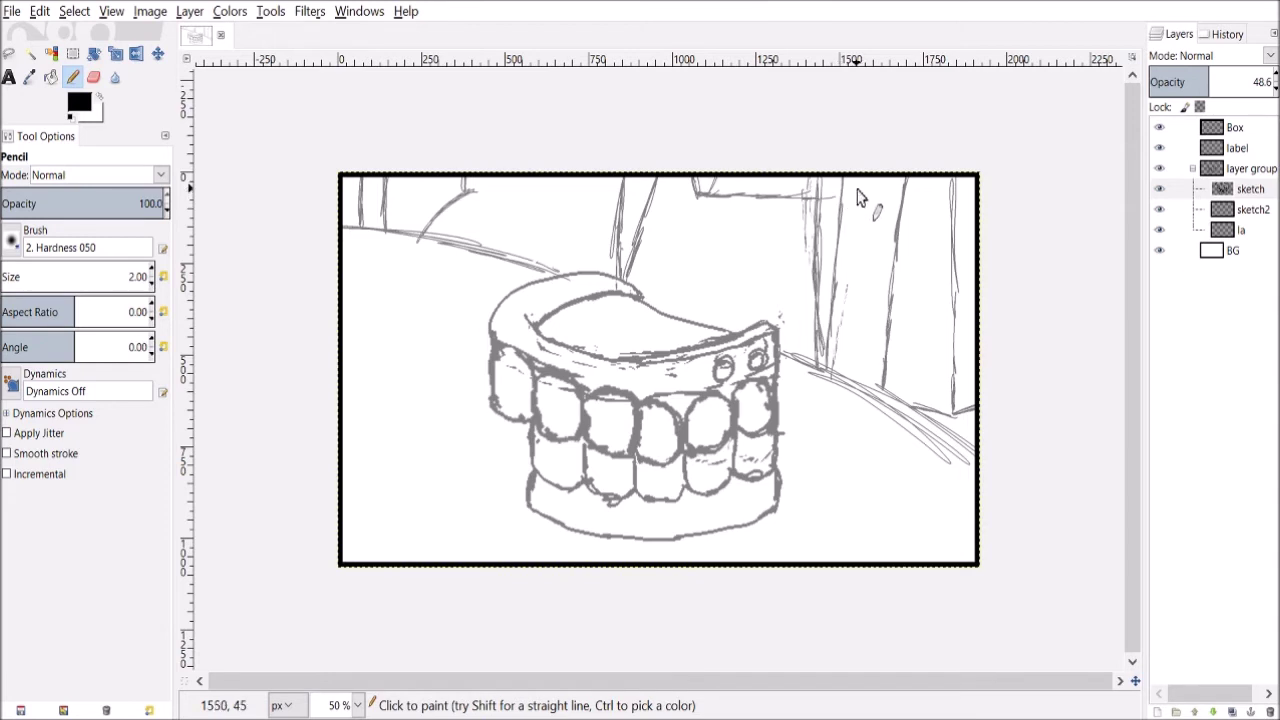
{"action": "mouse_move", "coordinate": [835, 204]}
{"action": "left_mouse_down"}
{"action": "mouse_move", "coordinate": [858, 196]}
{"action": "mouse_move", "coordinate": [824, 205]}
{"action": "left_mouse_up"}
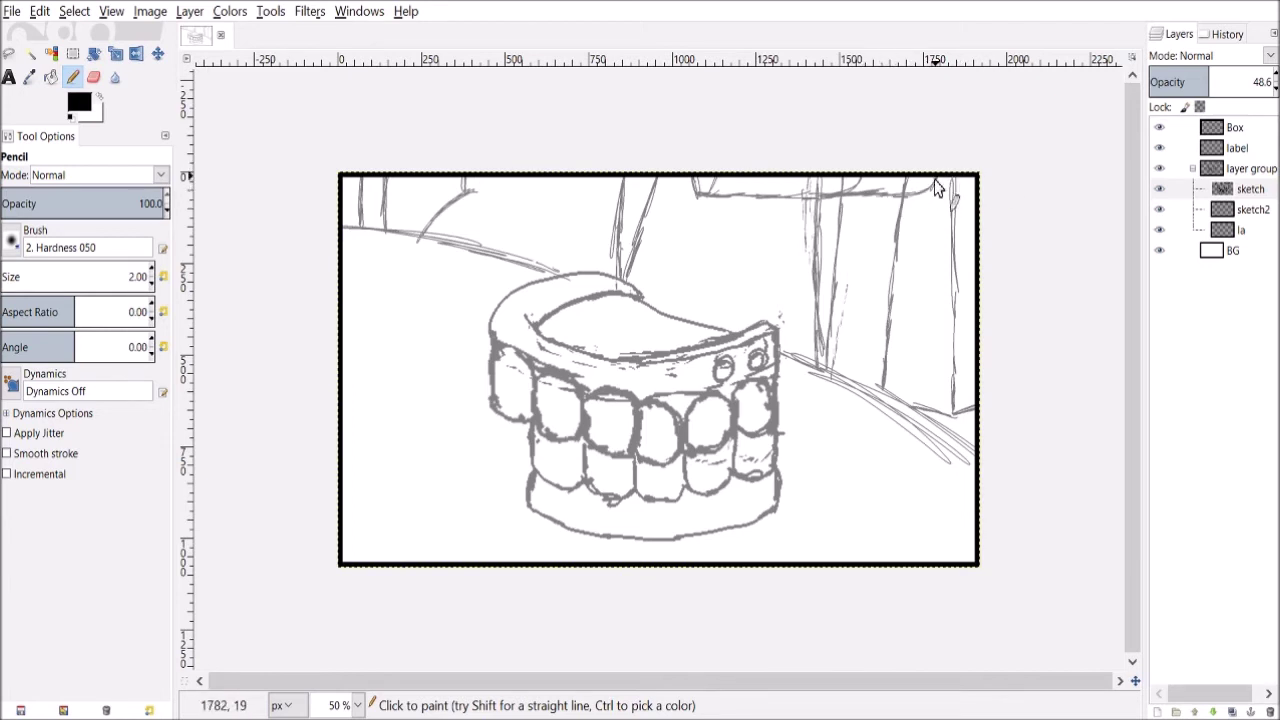
{"action": "key", "text": "shift+e"}
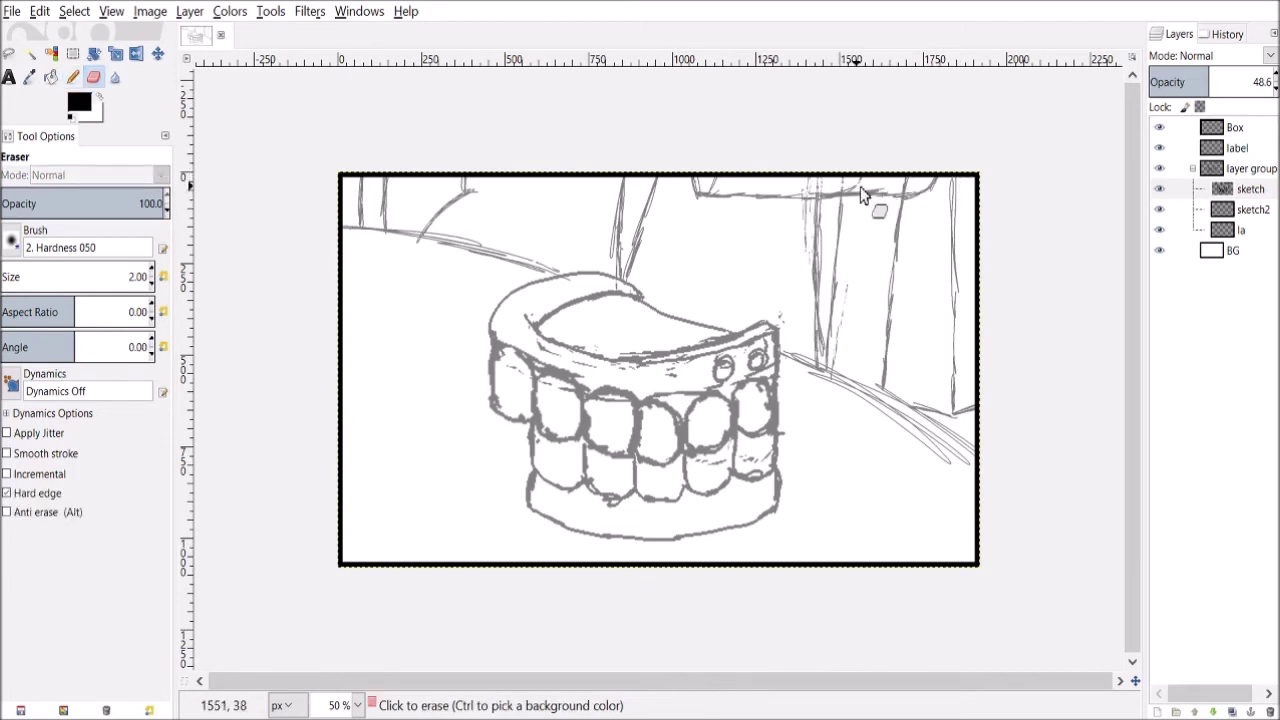
{"action": "left_click_drag", "start_coordinate": [910, 182], "coordinate": [906, 175]}
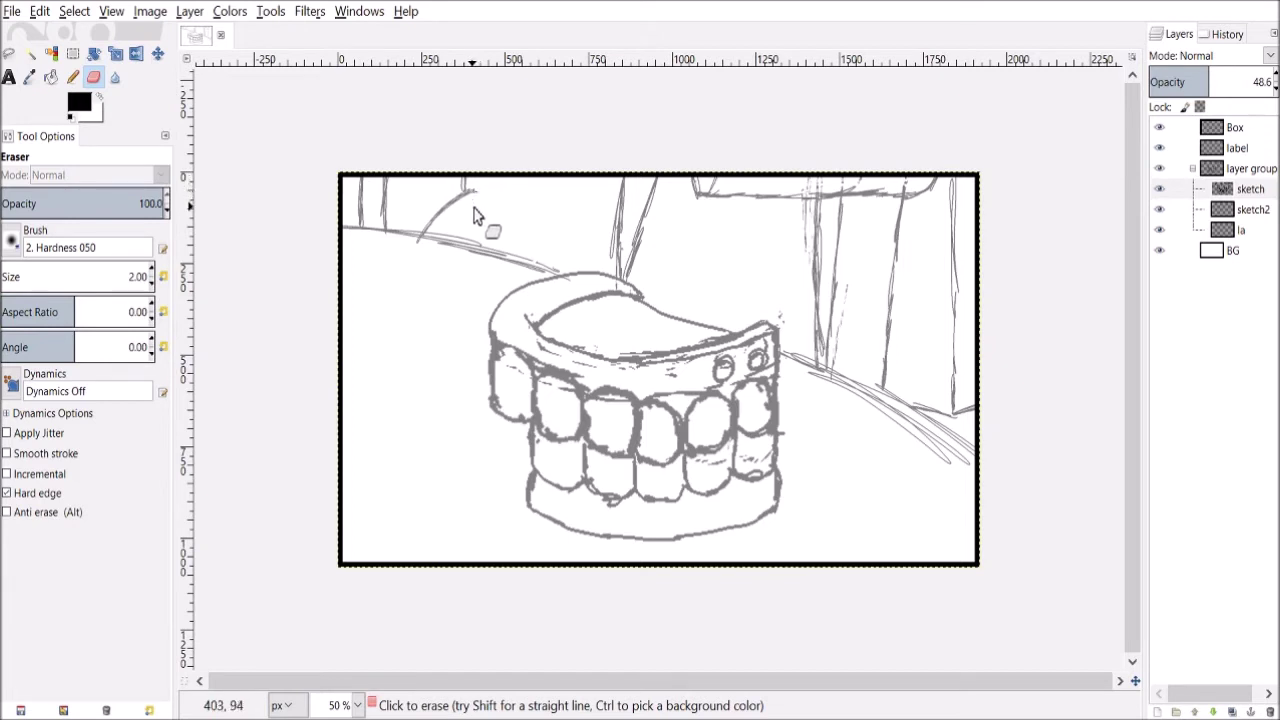
{"action": "key", "text": "n"}
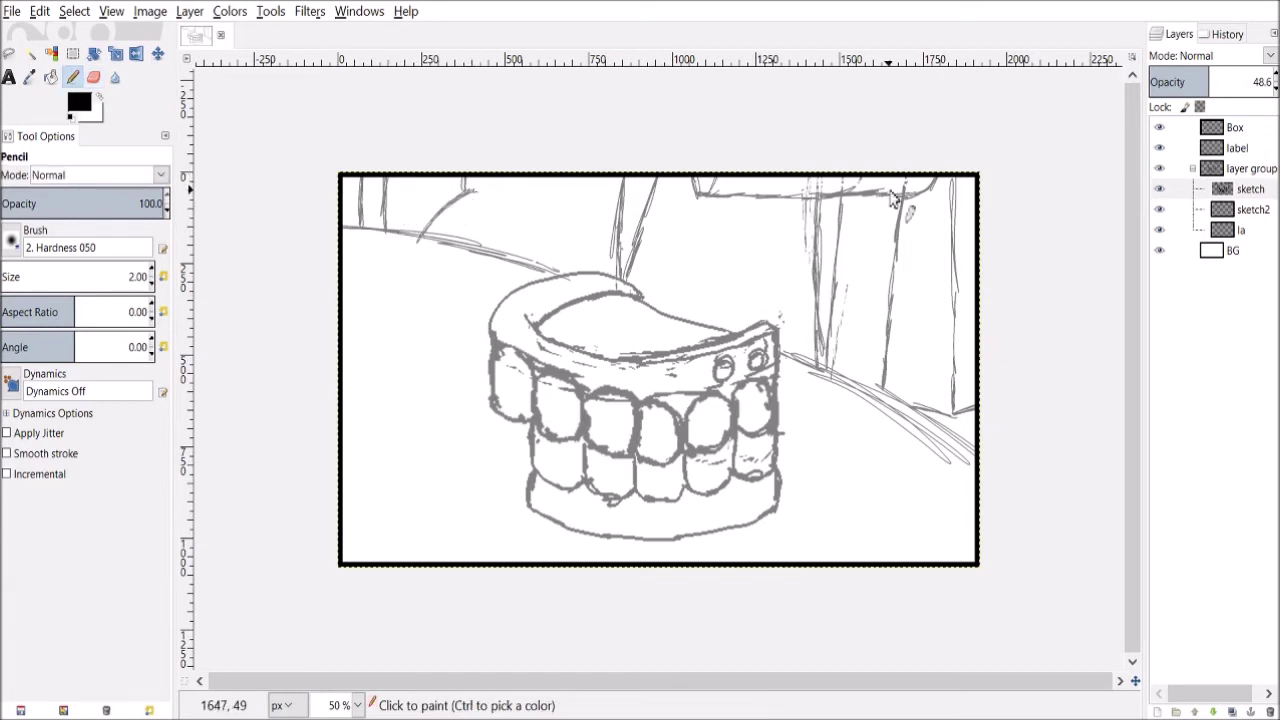
Try to ink the inner back edge of the upper gum in black on the la layer.
{"action": "left_click", "coordinate": [1240, 230]}
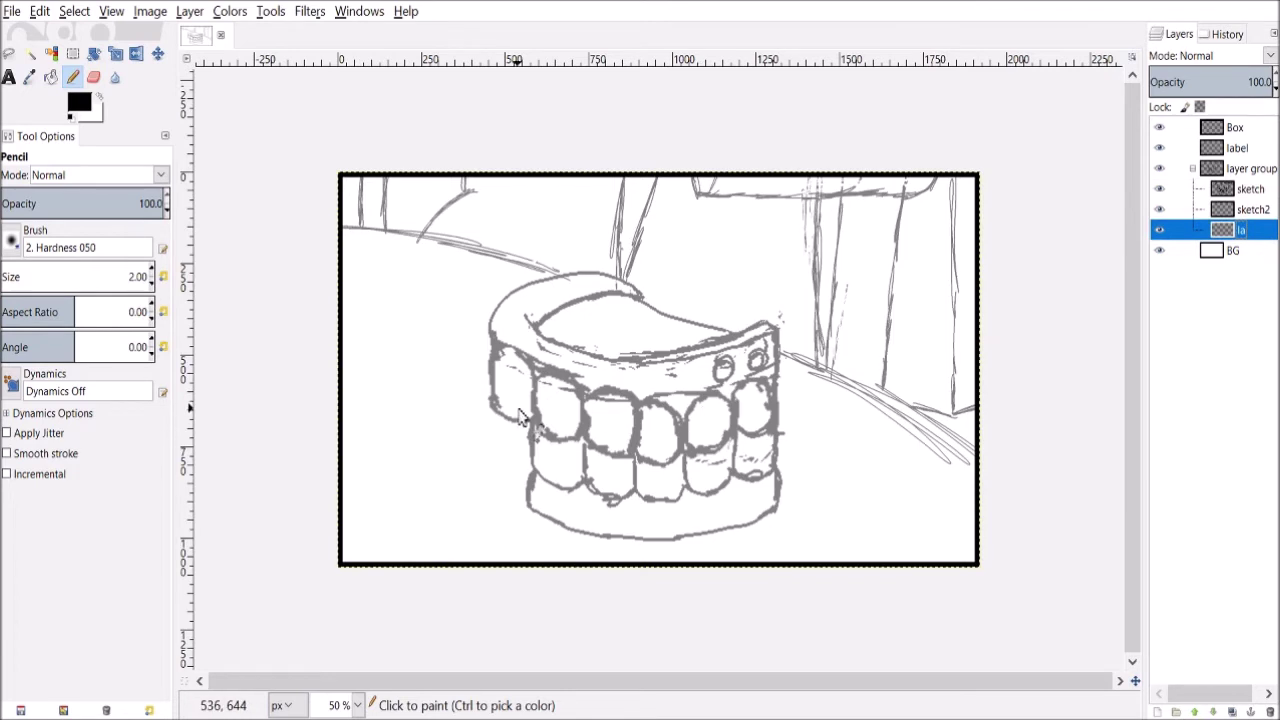
{"action": "left_click", "coordinate": [78, 106]}
{"action": "left_click", "coordinate": [1182, 352]}
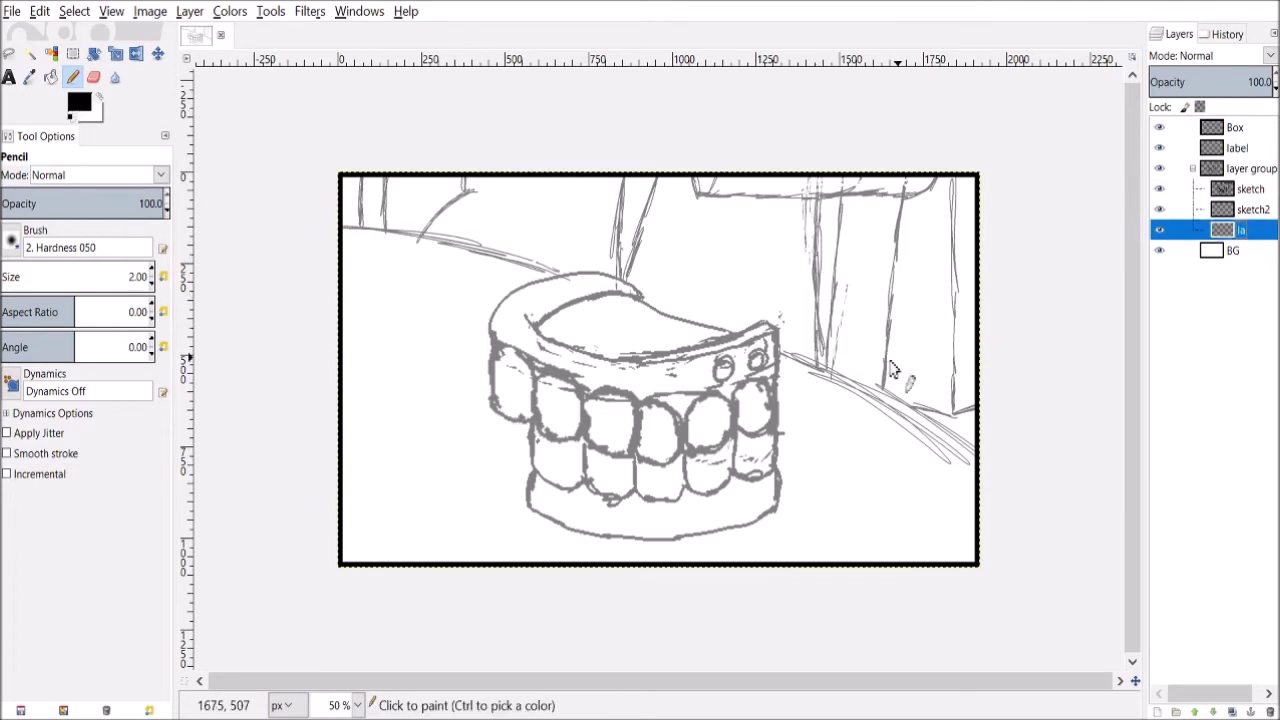
{"action": "key", "text": "plus"}
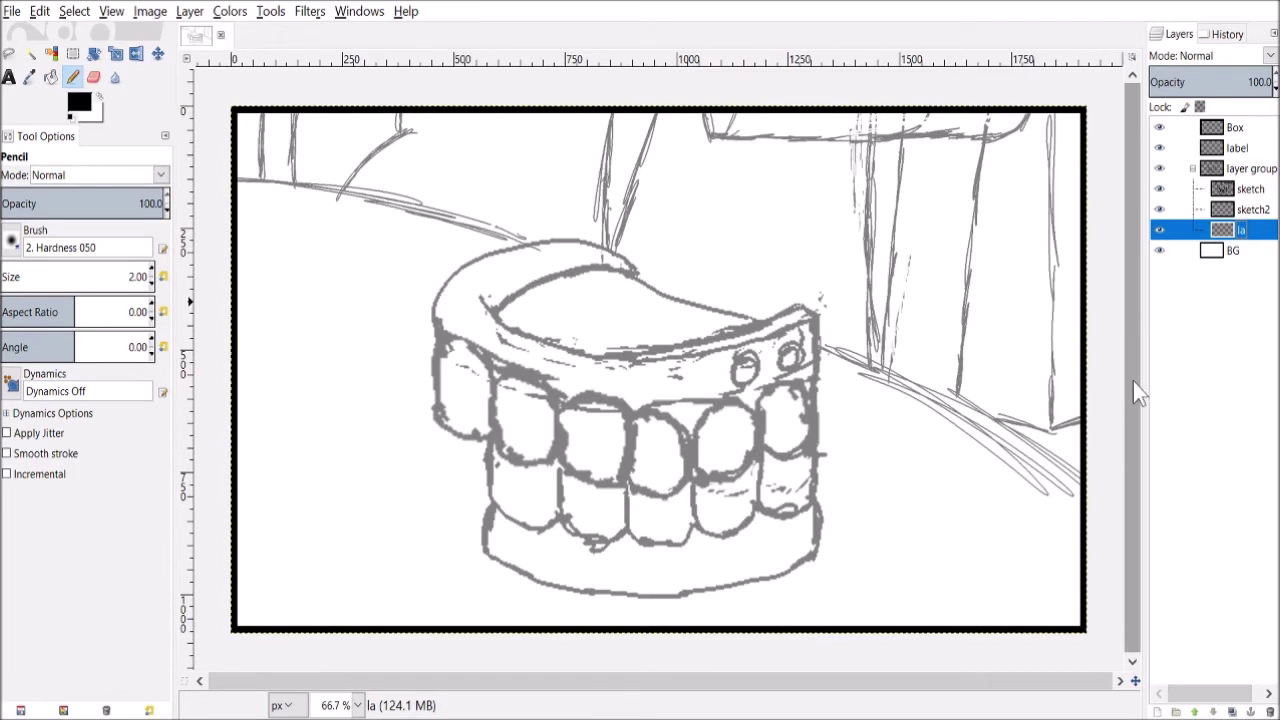
{"action": "key", "text": "plus"}
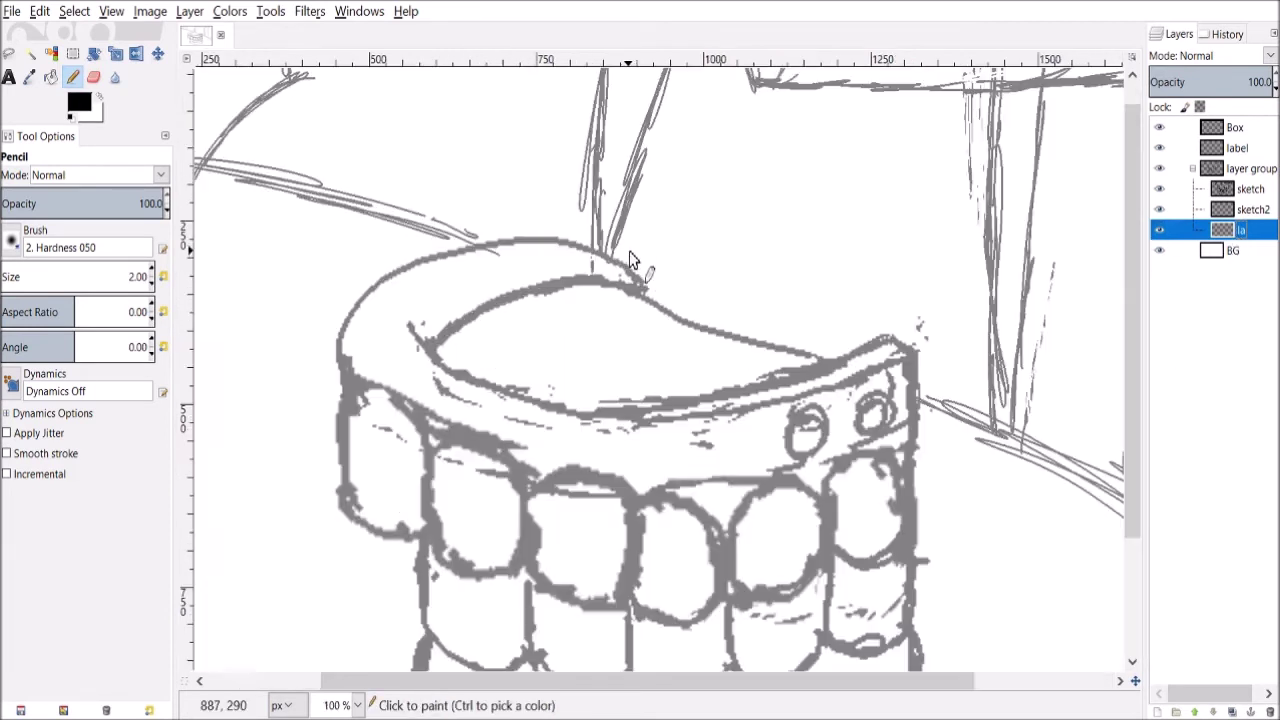
{"action": "left_click_drag", "start_coordinate": [636, 293], "coordinate": [625, 285]}
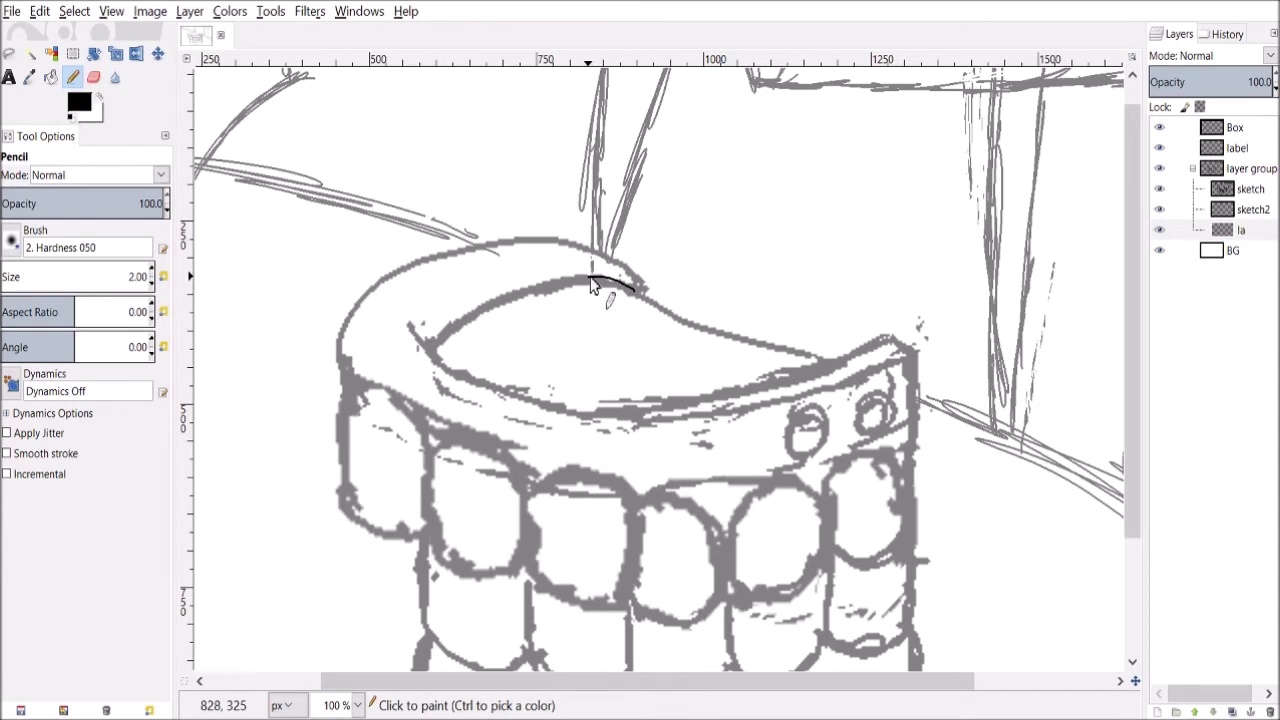
Lower the opacity of the sketch layer to fade the pencil drawing.
{"action": "left_click", "coordinate": [1250, 192]}
{"action": "left_click_drag", "start_coordinate": [1165, 91], "coordinate": [1163, 110]}
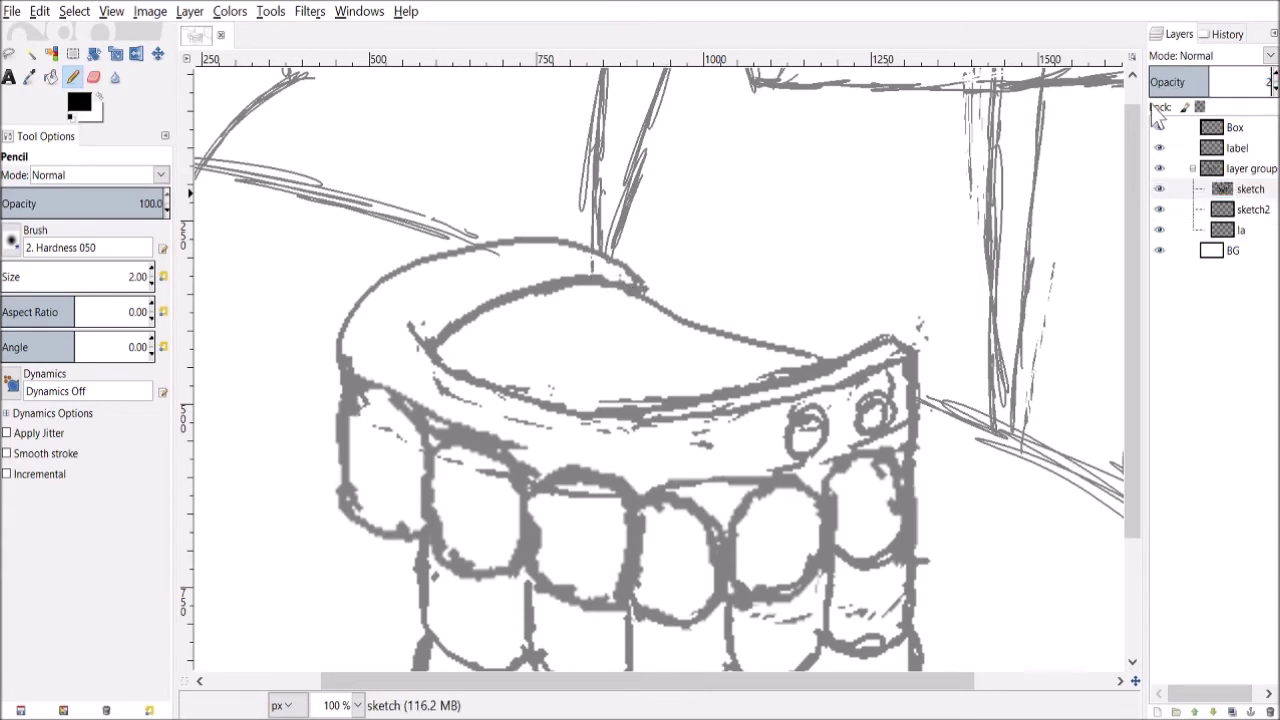
{"action": "key", "text": "Return"}
{"action": "left_click", "coordinate": [1228, 209]}
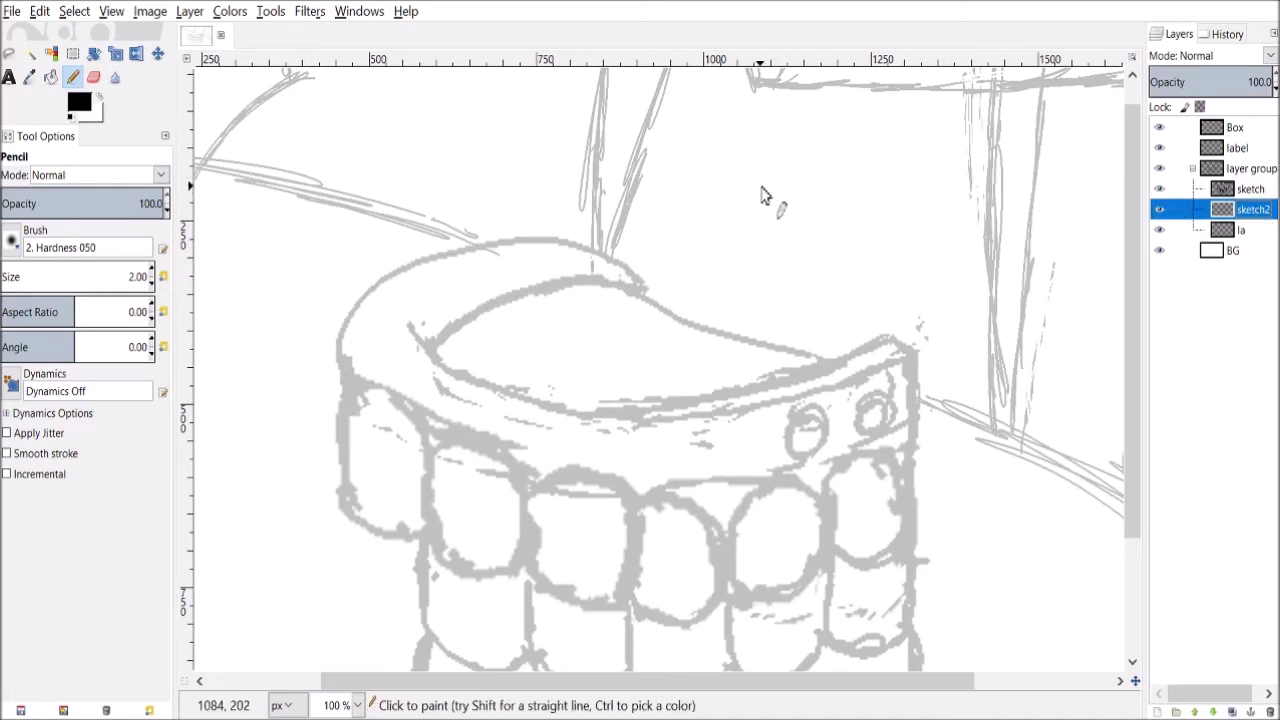
Ink the upper gum's inner opening on the la layer, from the back curve around the front to the right corner.
{"action": "left_click", "coordinate": [1238, 230]}
{"action": "mouse_move", "coordinate": [637, 292]}
{"action": "left_mouse_down"}
{"action": "mouse_move", "coordinate": [545, 282]}
{"action": "mouse_move", "coordinate": [473, 311]}
{"action": "mouse_move", "coordinate": [432, 349]}
{"action": "mouse_move", "coordinate": [411, 328]}
{"action": "mouse_move", "coordinate": [451, 376]}
{"action": "mouse_move", "coordinate": [630, 419]}
{"action": "mouse_move", "coordinate": [775, 403]}
{"action": "mouse_move", "coordinate": [911, 349]}
{"action": "left_mouse_up"}
{"action": "scroll", "coordinate": [906, 347], "scroll_direction": "up", "scroll_amount": 1}
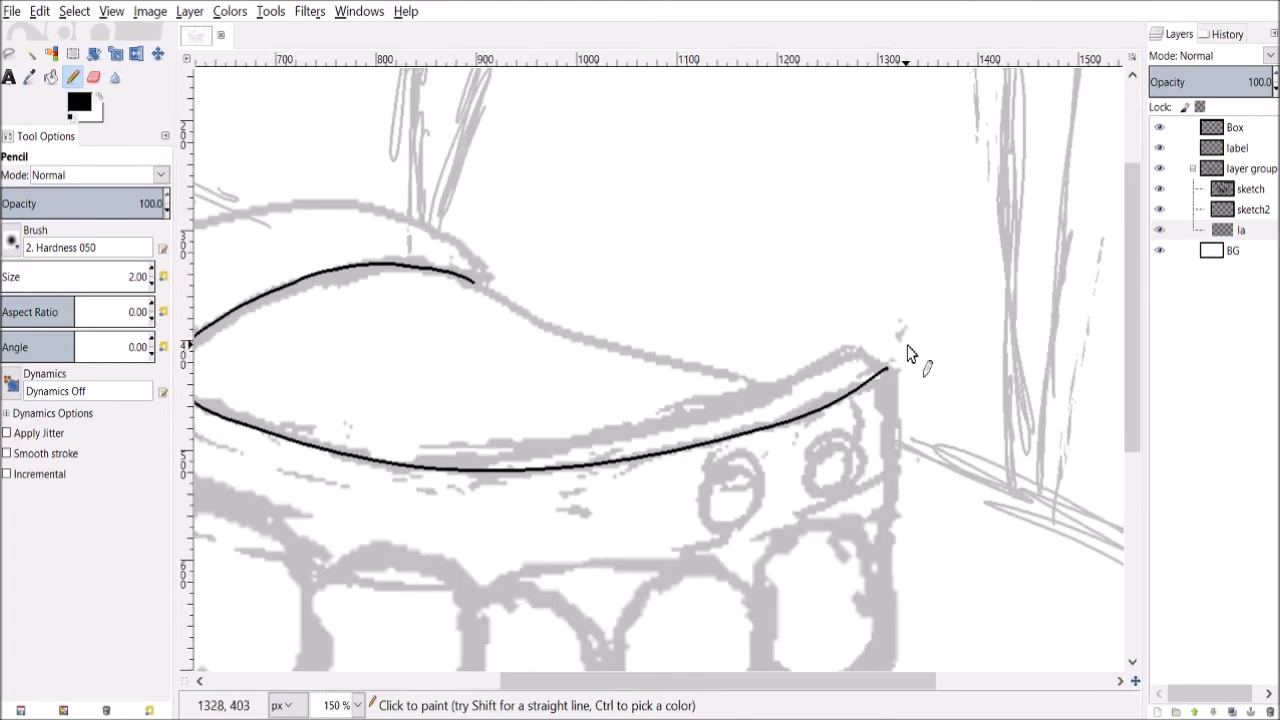
{"action": "scroll", "coordinate": [908, 357], "scroll_direction": "down", "scroll_amount": 1}
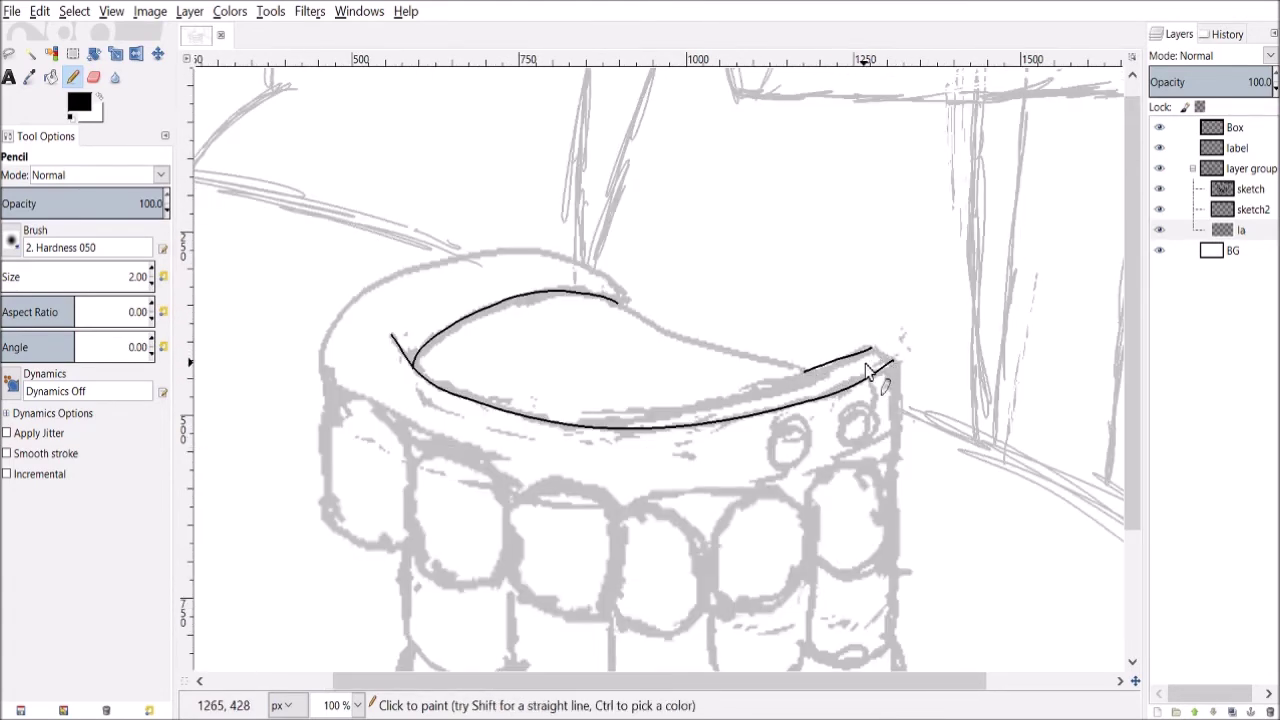
Ink a second rim line just above the gum's front curve, joining it to that curve at both ends.
{"action": "mouse_move", "coordinate": [577, 425]}
{"action": "left_mouse_down"}
{"action": "mouse_move", "coordinate": [632, 421]}
{"action": "mouse_move", "coordinate": [622, 410]}
{"action": "mouse_move", "coordinate": [581, 421]}
{"action": "mouse_move", "coordinate": [709, 407]}
{"action": "mouse_move", "coordinate": [878, 357]}
{"action": "left_mouse_up"}
{"action": "key", "text": "ctrl+z"}
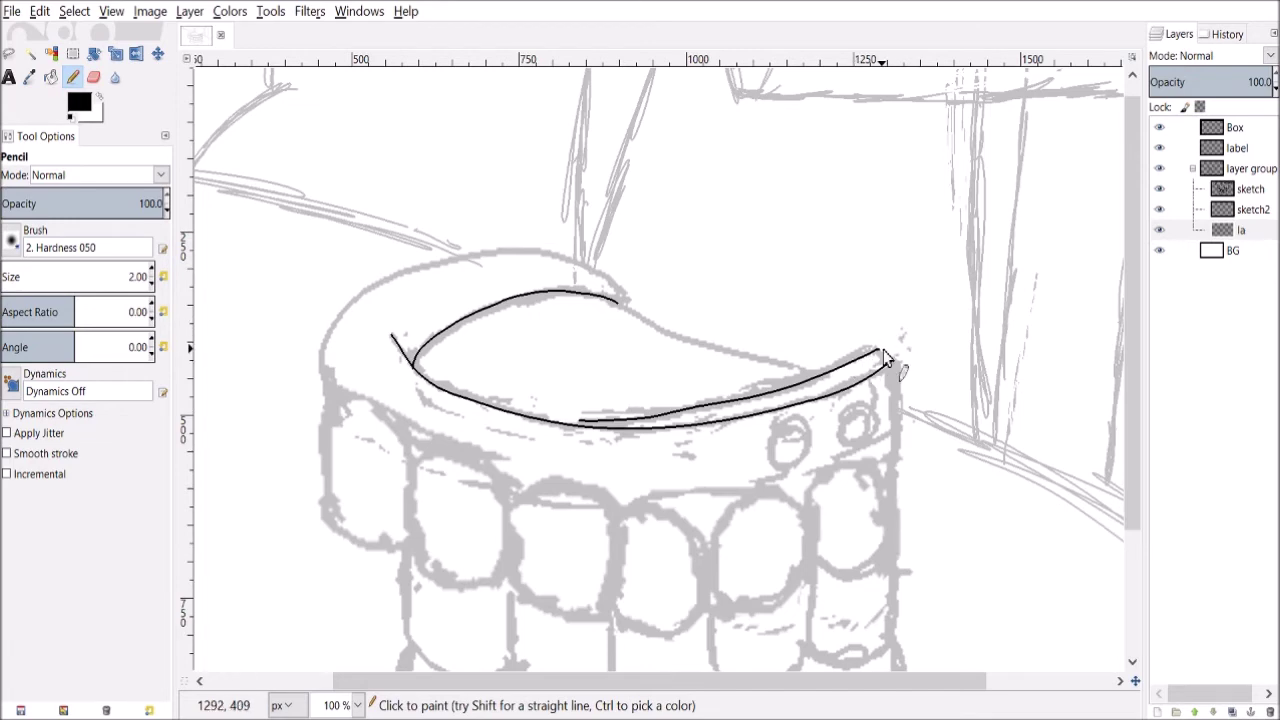
{"action": "scroll", "coordinate": [903, 353], "scroll_direction": "up", "scroll_amount": 2}
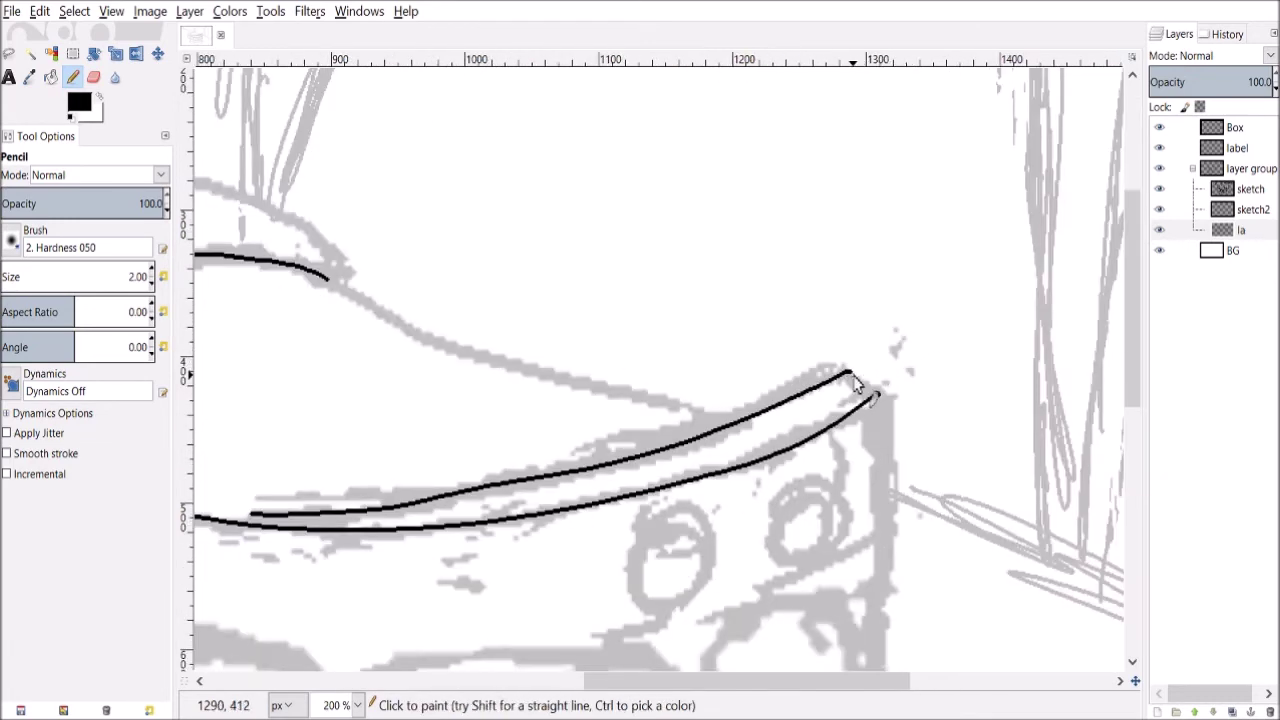
{"action": "left_click_drag", "start_coordinate": [651, 684], "coordinate": [556, 684]}
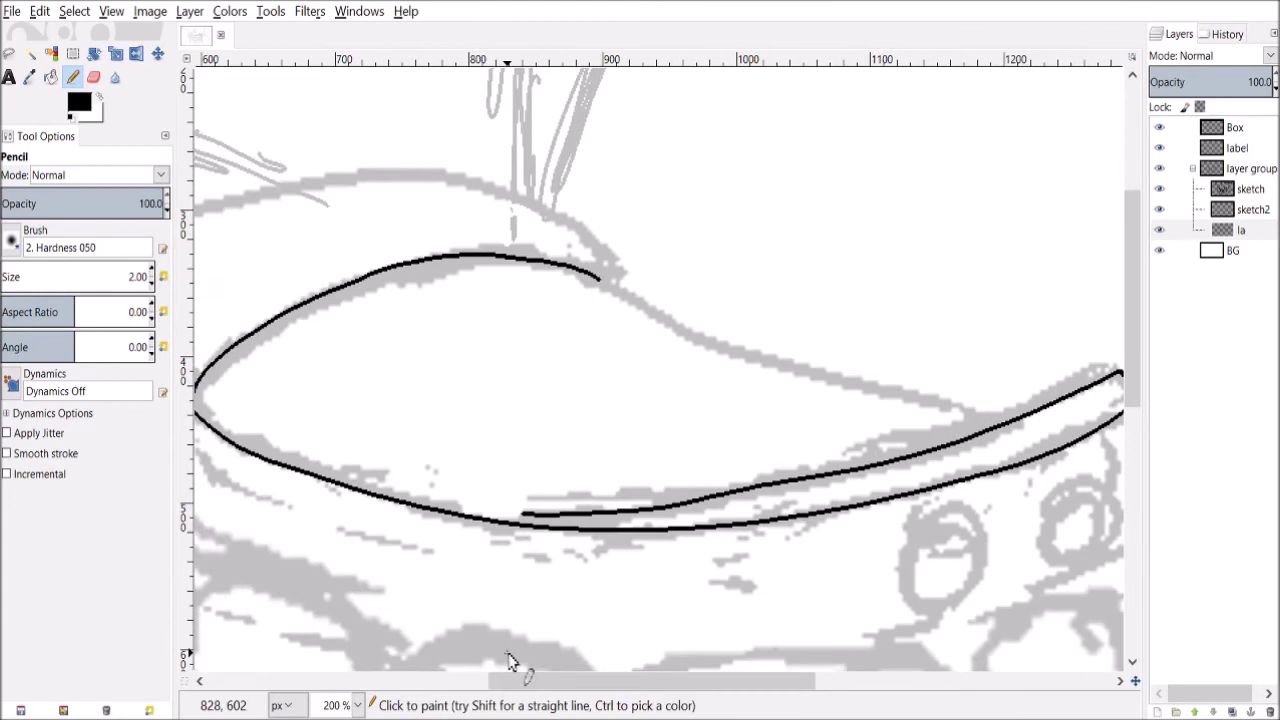
{"action": "scroll", "coordinate": [510, 662], "scroll_direction": "up", "scroll_amount": 2}
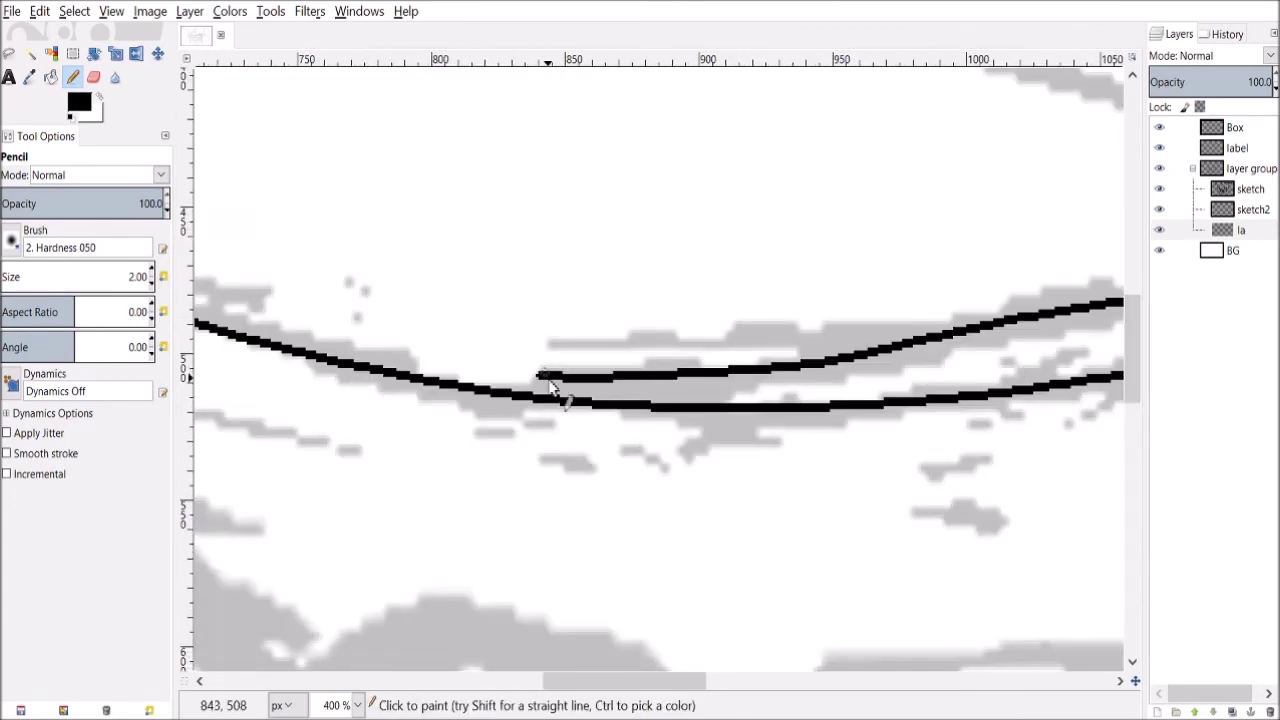
{"action": "scroll", "coordinate": [468, 372], "scroll_direction": "down", "scroll_amount": 2}
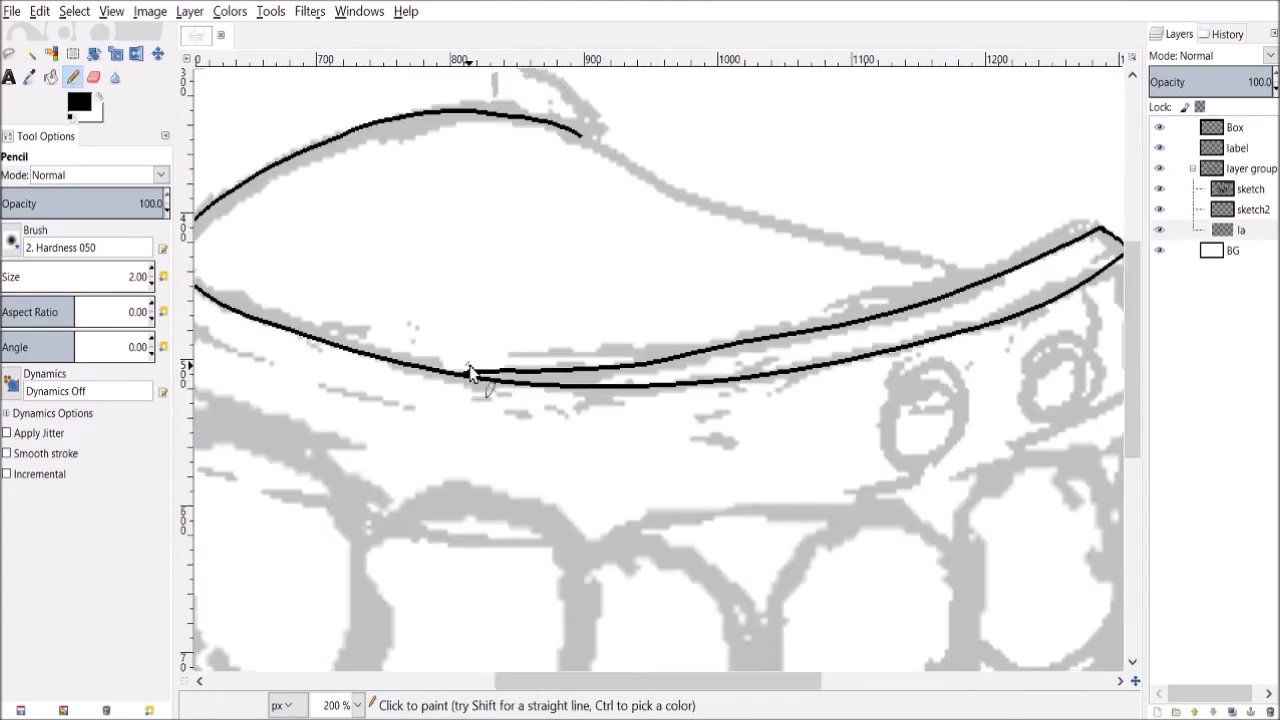
{"action": "scroll", "coordinate": [1092, 331], "scroll_direction": "down", "scroll_amount": 1}
Ink the upper gum's straight right edge and the full oval outline of the rightmost upper tooth.
{"action": "left_click_drag", "start_coordinate": [682, 681], "coordinate": [864, 686]}
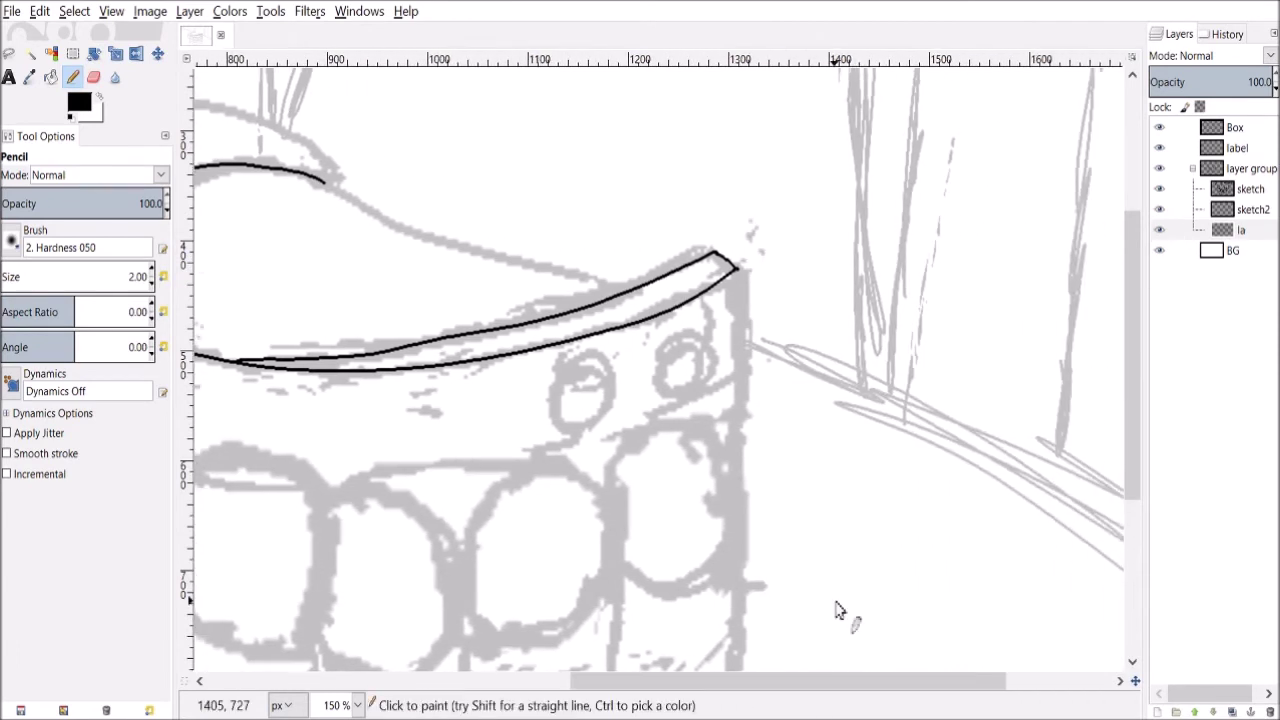
{"action": "key", "text": "shift+e"}
{"action": "key", "text": "n"}
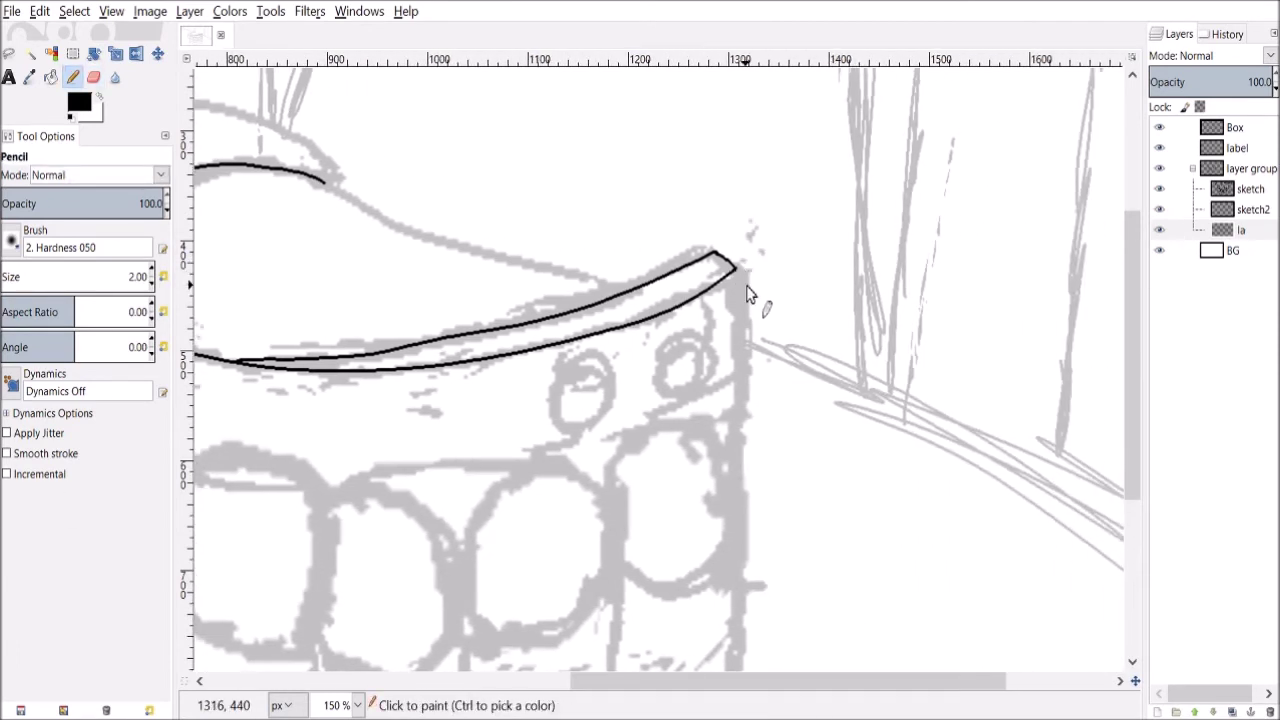
{"action": "left_click_drag", "start_coordinate": [733, 419], "coordinate": [733, 483]}
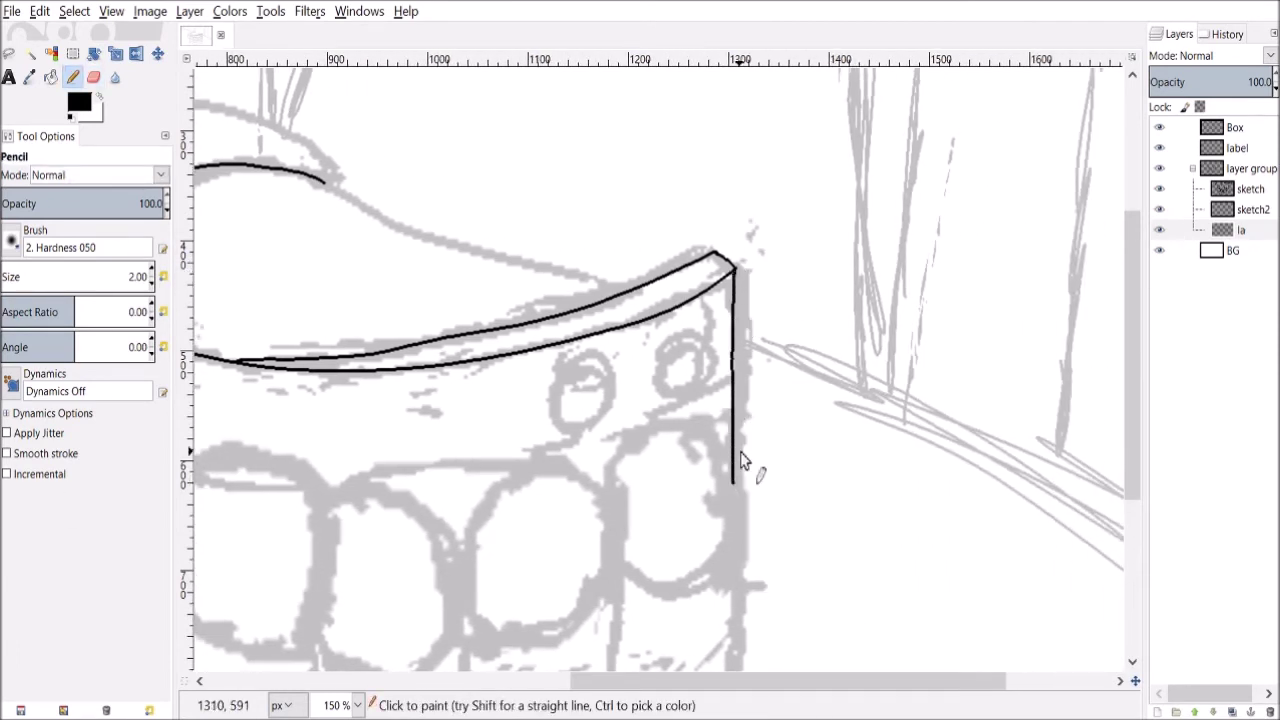
{"action": "left_click_drag", "start_coordinate": [1127, 333], "coordinate": [1123, 363]}
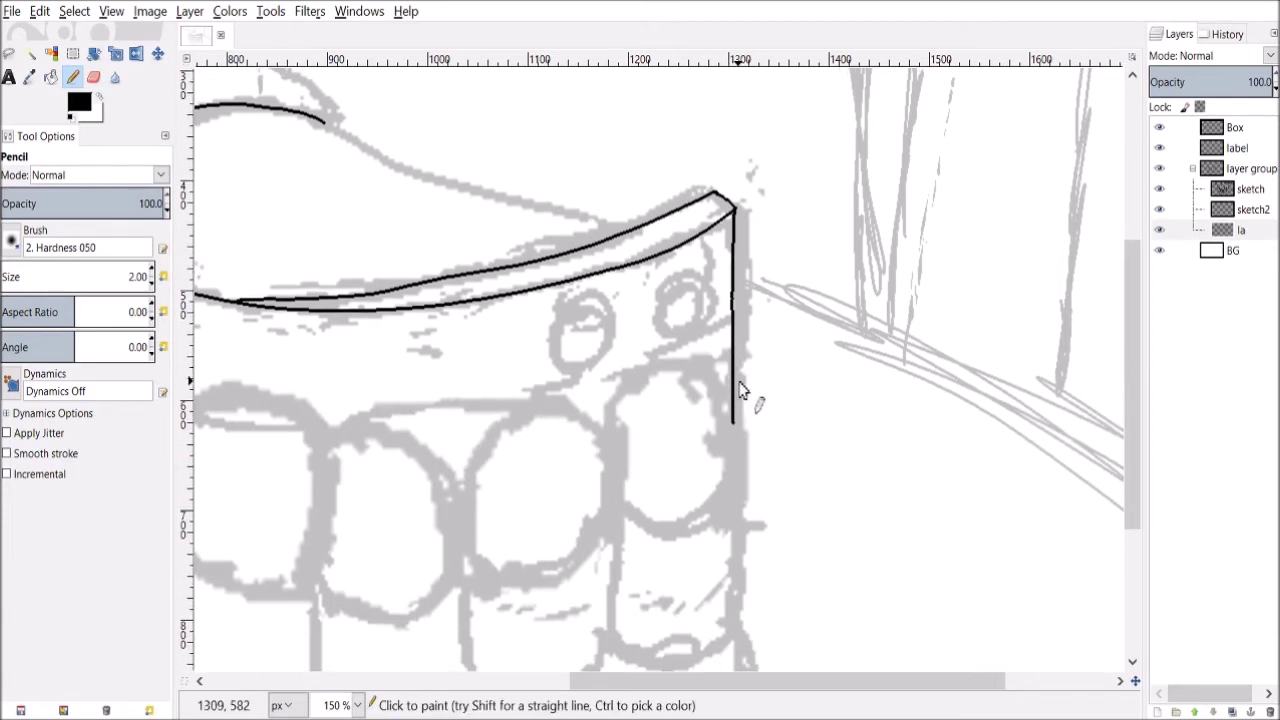
{"action": "mouse_move", "coordinate": [733, 421]}
{"action": "left_mouse_down"}
{"action": "mouse_move", "coordinate": [707, 370]}
{"action": "mouse_move", "coordinate": [675, 366]}
{"action": "left_mouse_up"}
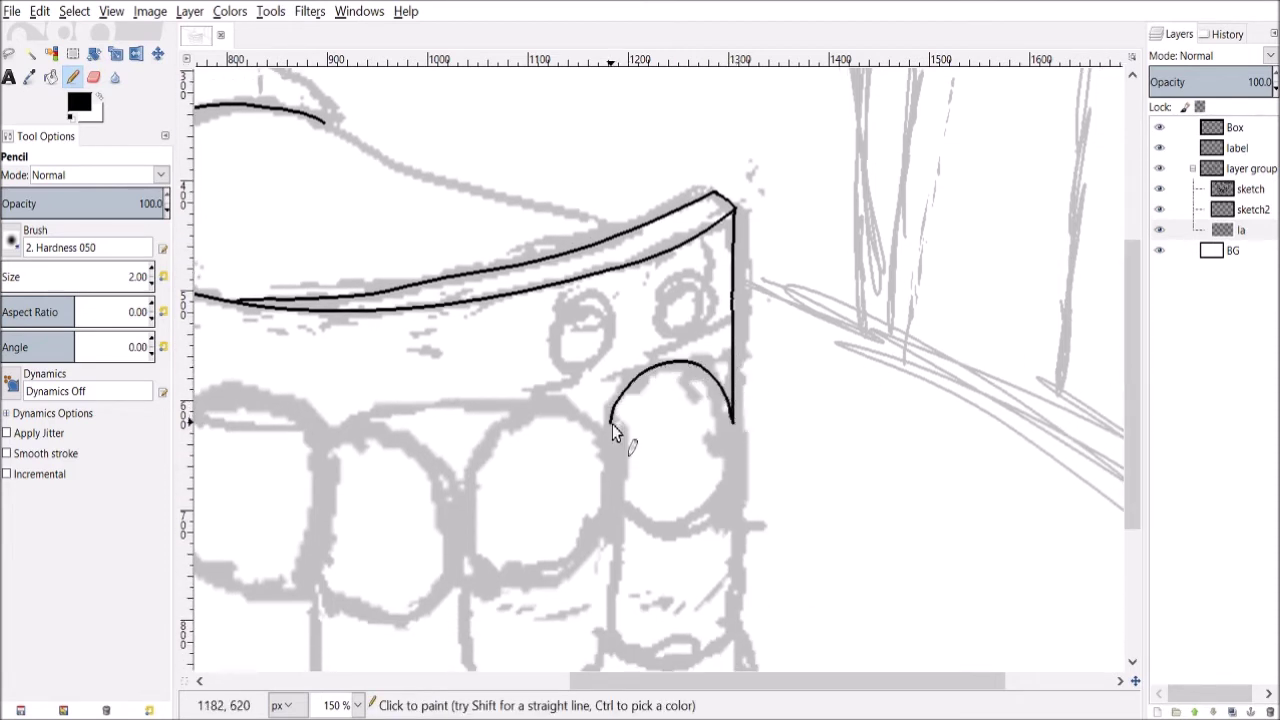
{"action": "mouse_move", "coordinate": [640, 535]}
{"action": "left_mouse_down"}
{"action": "mouse_move", "coordinate": [691, 550]}
{"action": "mouse_move", "coordinate": [726, 524]}
{"action": "mouse_move", "coordinate": [740, 499]}
{"action": "mouse_move", "coordinate": [734, 424]}
{"action": "left_mouse_up"}
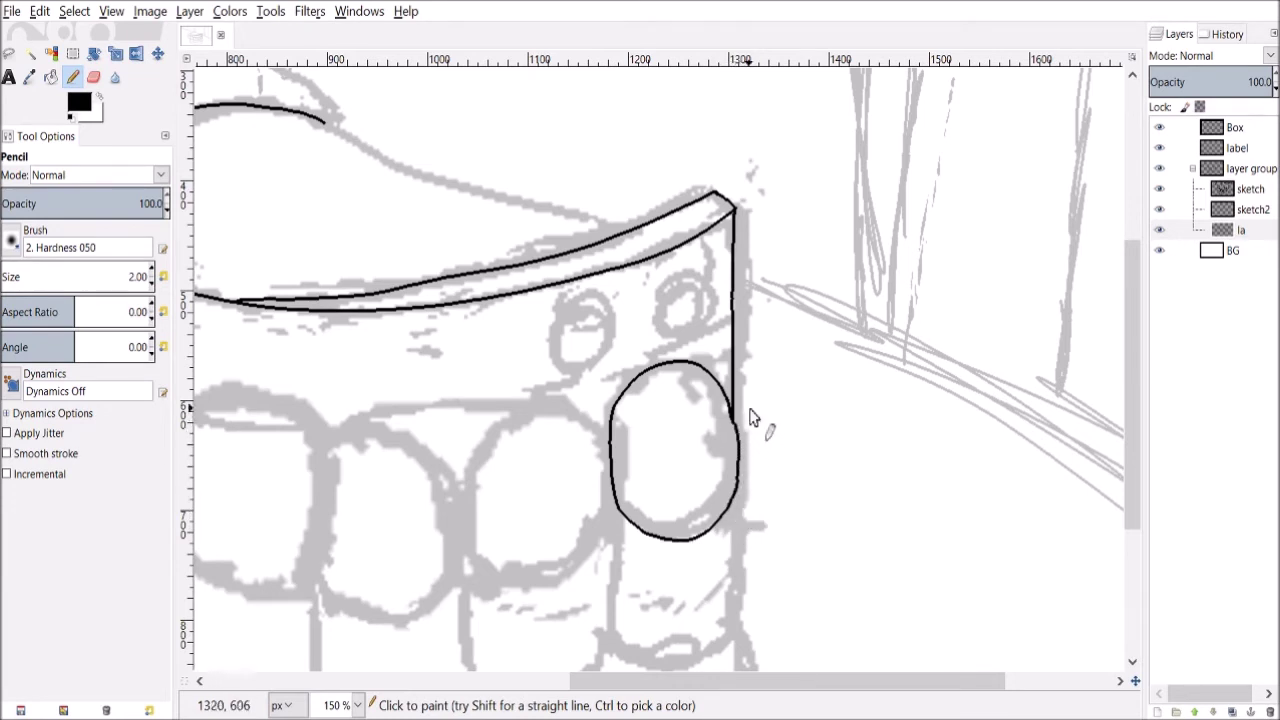
Ink the rightmost lower tooth with two straight sides and a rounded base beneath the upper tooth.
{"action": "left_click_drag", "start_coordinate": [1123, 371], "coordinate": [1112, 445]}
{"action": "left_click_drag", "start_coordinate": [624, 377], "coordinate": [620, 487]}
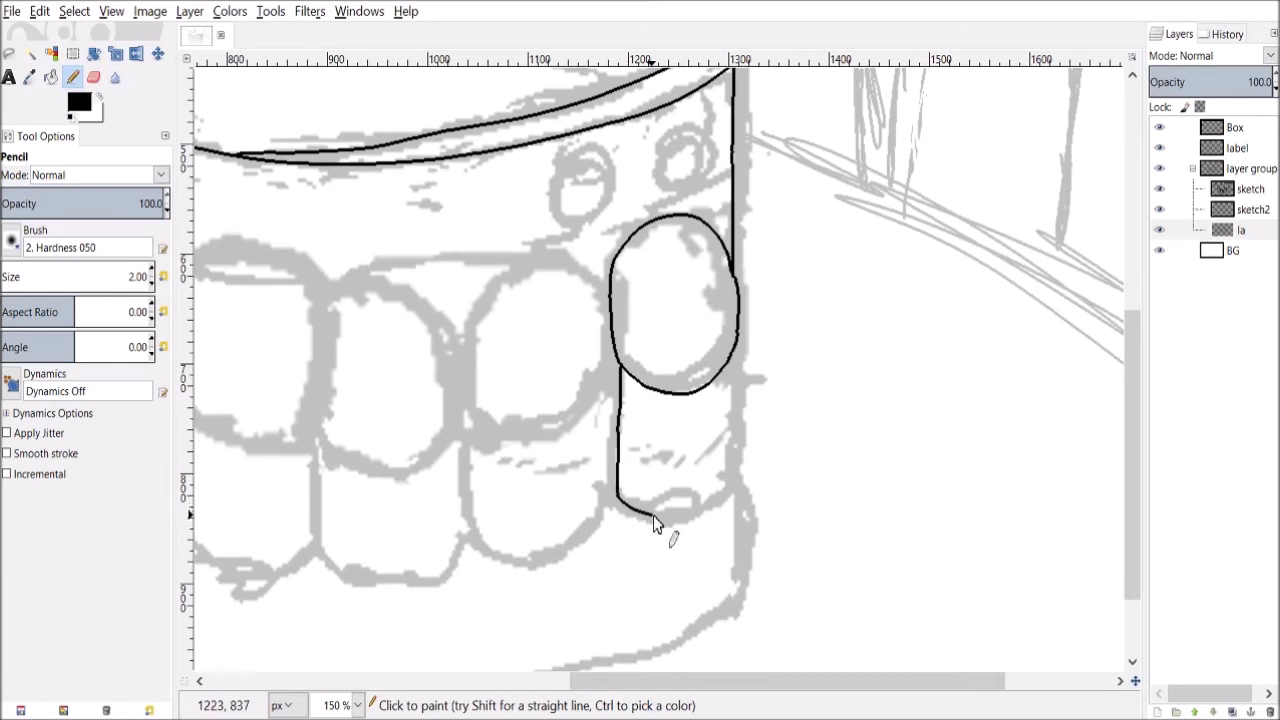
{"action": "mouse_move", "coordinate": [684, 517]}
{"action": "left_mouse_down"}
{"action": "mouse_move", "coordinate": [734, 500]}
{"action": "mouse_move", "coordinate": [735, 482]}
{"action": "left_mouse_up"}
{"action": "left_click_drag", "start_coordinate": [734, 372], "coordinate": [734, 466]}
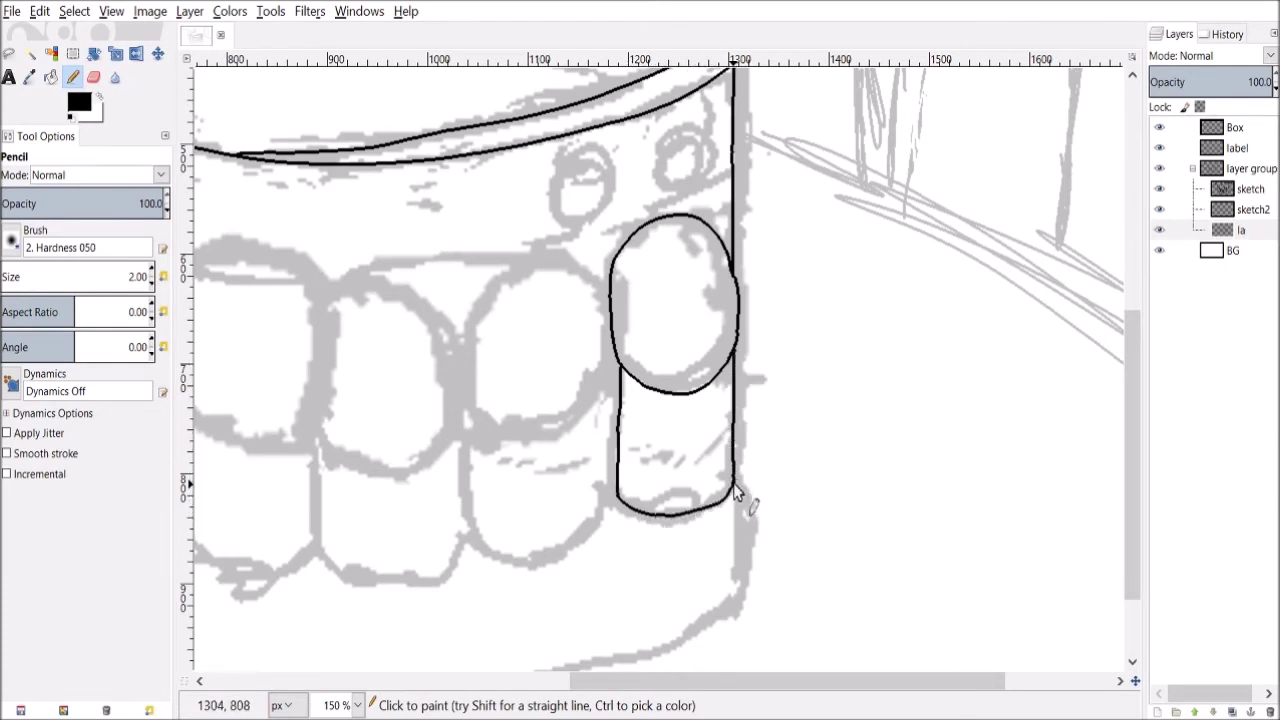
Delete the rightmost upper tooth's lower curve and redraw it as a shallower line between the two sides.
{"action": "scroll", "coordinate": [744, 352], "scroll_direction": "up", "scroll_amount": 1}
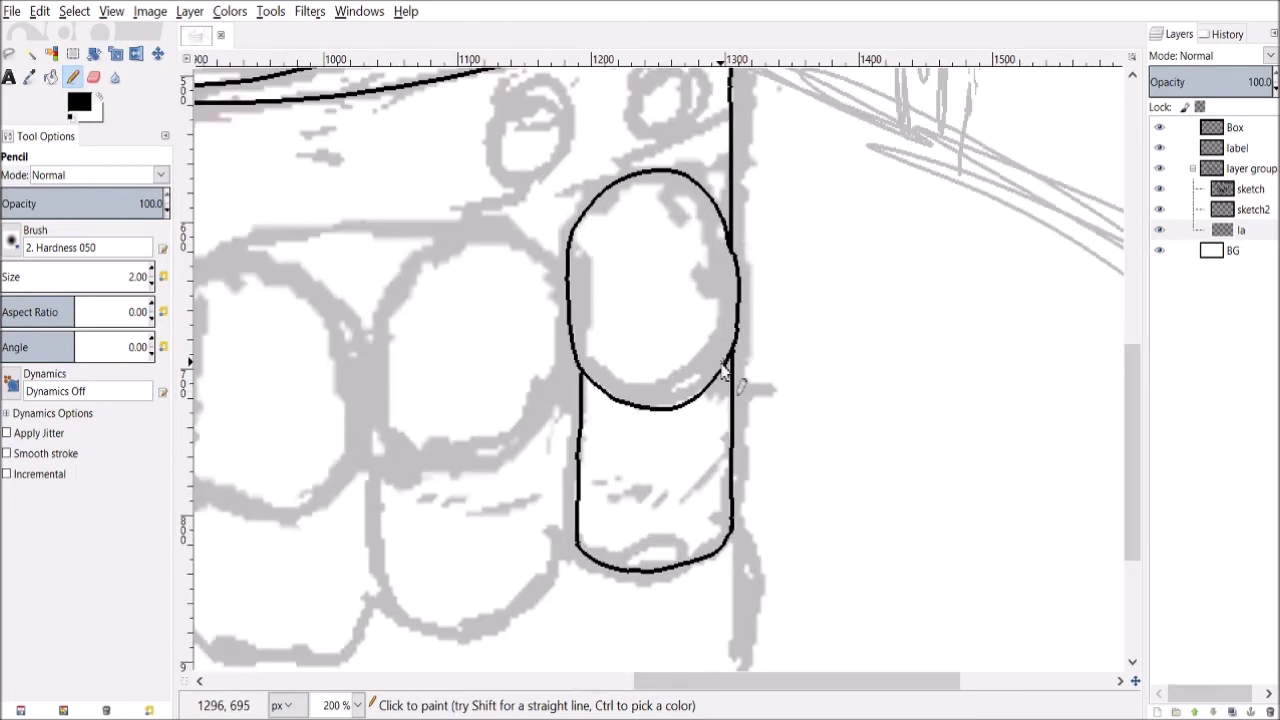
{"action": "key", "text": "f"}
{"action": "mouse_move", "coordinate": [586, 382]}
{"action": "left_mouse_down"}
{"action": "mouse_move", "coordinate": [712, 418]}
{"action": "mouse_move", "coordinate": [726, 393]}
{"action": "mouse_move", "coordinate": [727, 355]}
{"action": "mouse_move", "coordinate": [708, 333]}
{"action": "mouse_move", "coordinate": [585, 380]}
{"action": "left_mouse_up"}
{"action": "key", "text": "Delete"}
{"action": "key", "text": "n"}
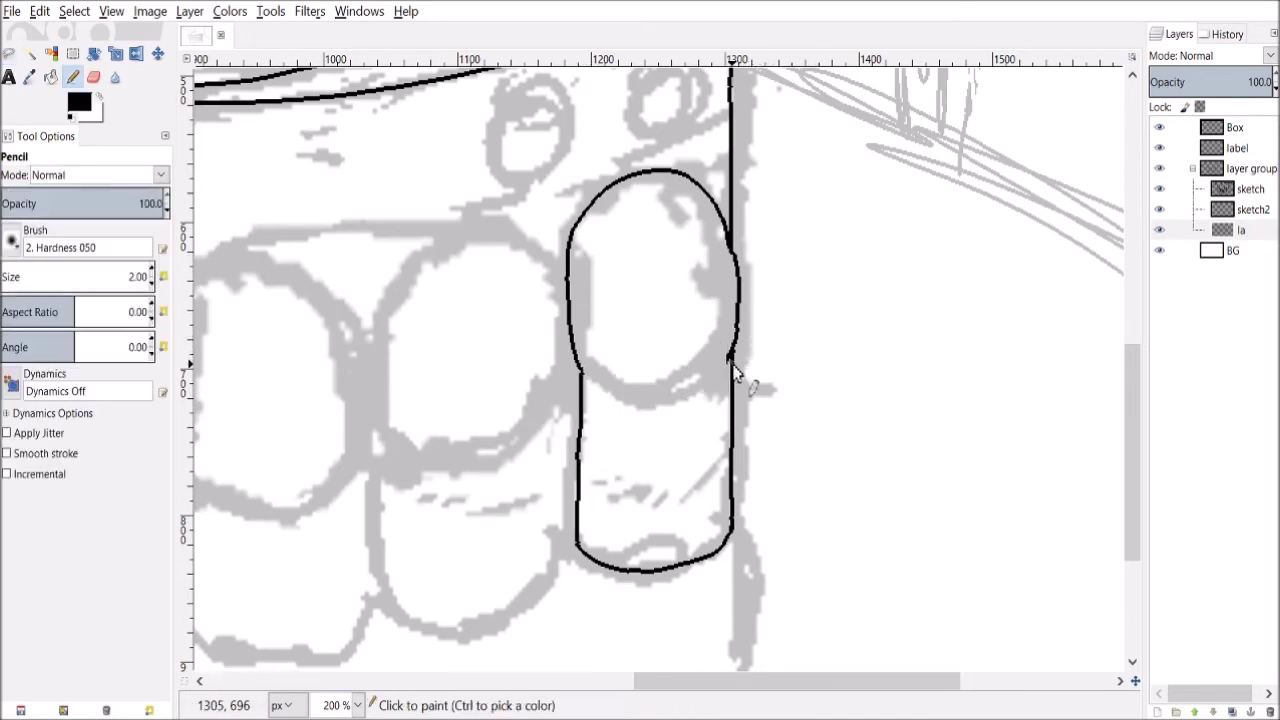
{"action": "mouse_move", "coordinate": [731, 369]}
{"action": "left_mouse_down"}
{"action": "mouse_move", "coordinate": [680, 383]}
{"action": "mouse_move", "coordinate": [580, 377]}
{"action": "left_mouse_up"}
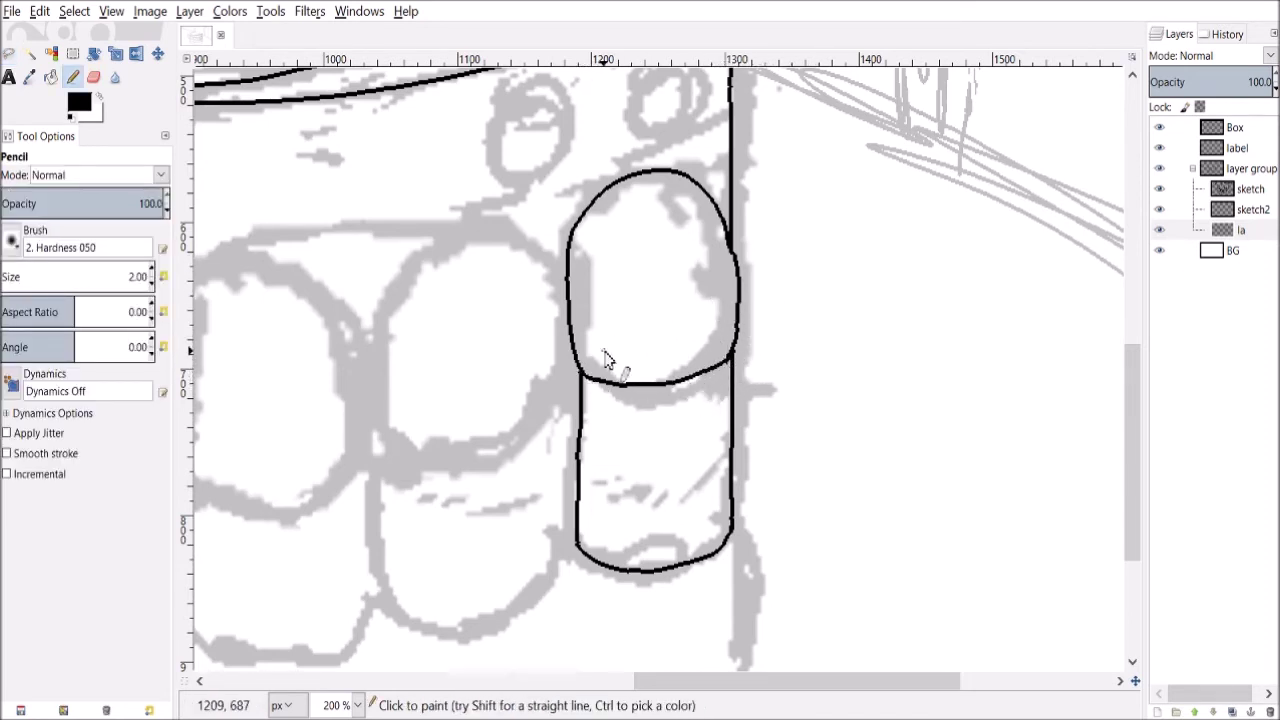
Ink the lower gum's right edge down from the lower tooth and around the corner along its bottom.
{"action": "left_click_drag", "start_coordinate": [1130, 385], "coordinate": [1129, 427]}
{"action": "mouse_move", "coordinate": [738, 432]}
{"action": "left_mouse_down"}
{"action": "mouse_move", "coordinate": [735, 590]}
{"action": "mouse_move", "coordinate": [592, 650]}
{"action": "left_mouse_up"}
{"action": "left_click_drag", "start_coordinate": [729, 681], "coordinate": [671, 681]}
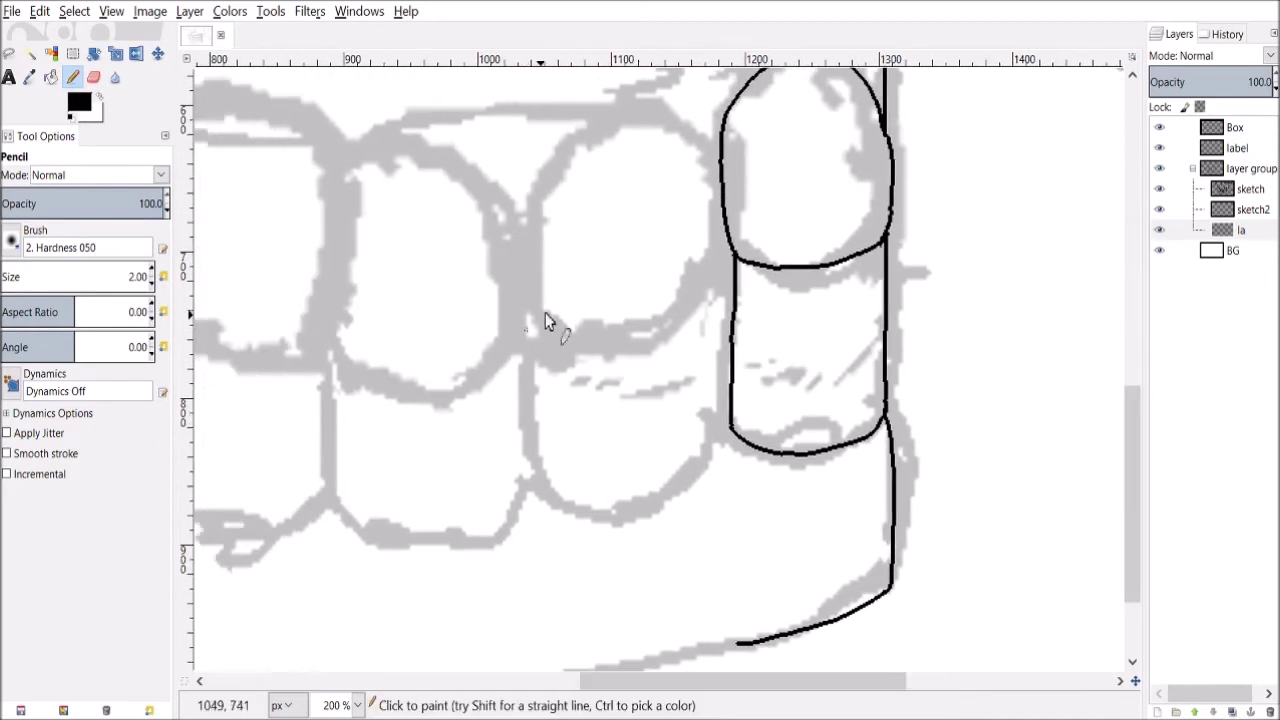
Ink the closed oval outline of the second upper tooth from the right and erase the overshoot at its lower corner.
{"action": "key", "text": "u"}
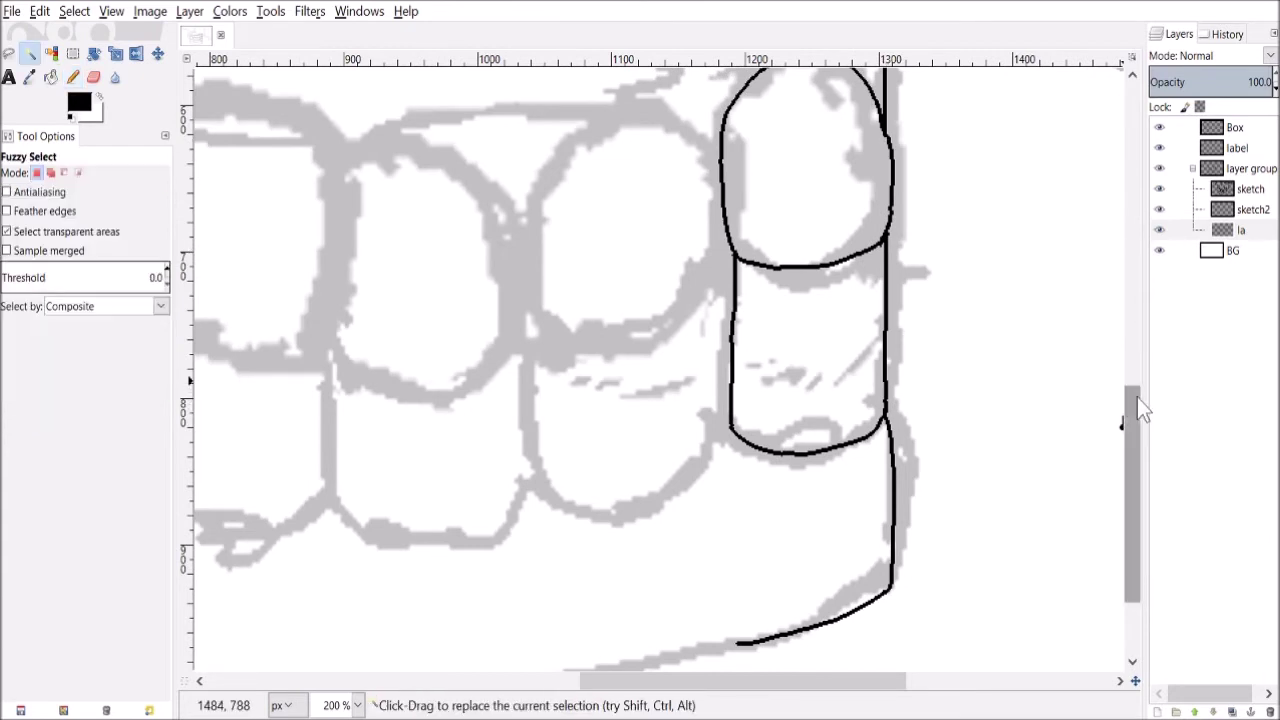
{"action": "scroll", "coordinate": [1140, 395], "scroll_direction": "up", "scroll_amount": 2}
{"action": "scroll", "coordinate": [1140, 395], "scroll_direction": "up", "scroll_amount": 1}
{"action": "key", "text": "n"}
{"action": "mouse_move", "coordinate": [706, 287]}
{"action": "left_mouse_down"}
{"action": "mouse_move", "coordinate": [644, 251]}
{"action": "mouse_move", "coordinate": [594, 264]}
{"action": "mouse_move", "coordinate": [548, 312]}
{"action": "left_mouse_up"}
{"action": "left_click_drag", "start_coordinate": [529, 401], "coordinate": [536, 473]}
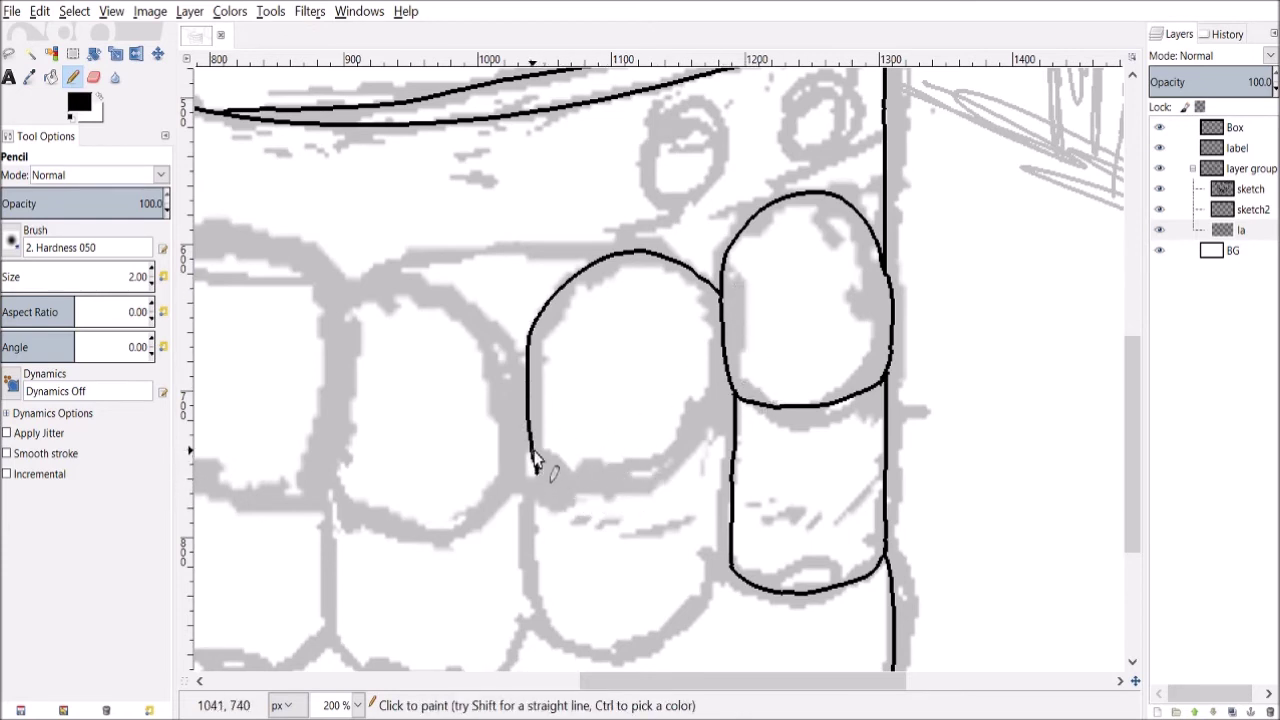
{"action": "left_click_drag", "start_coordinate": [658, 470], "coordinate": [733, 418]}
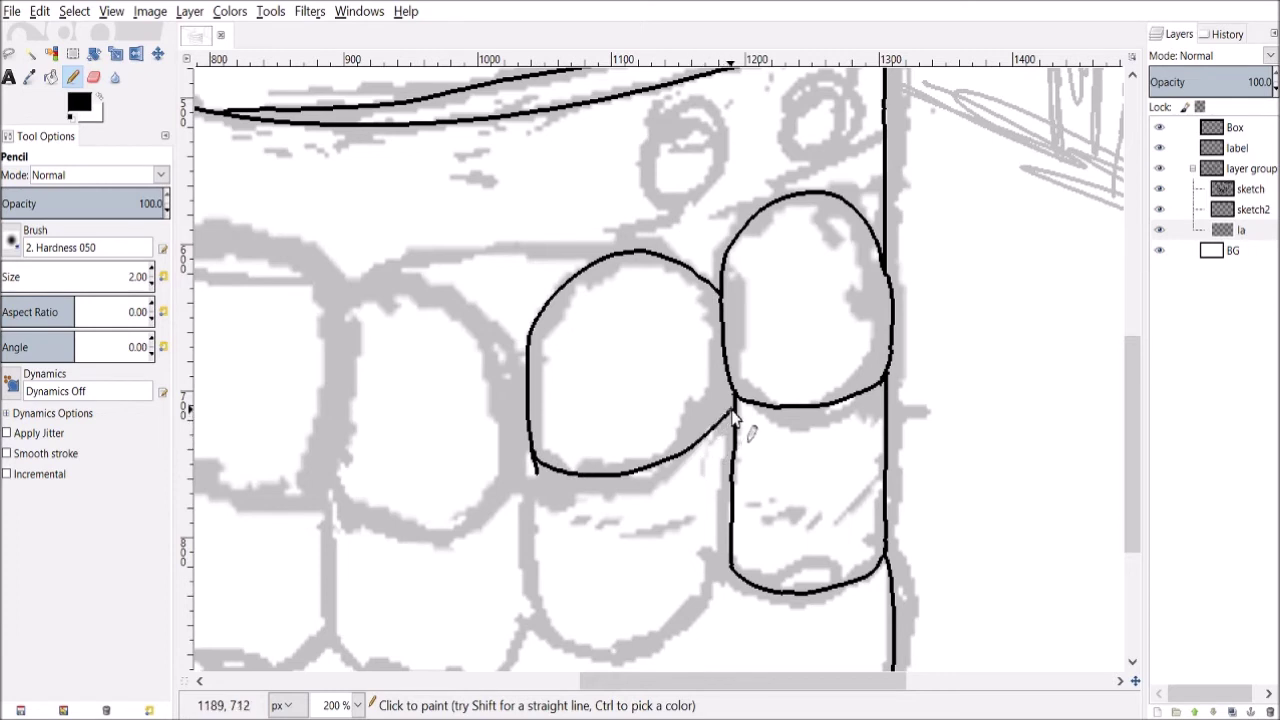
{"action": "key", "text": "shift+e"}
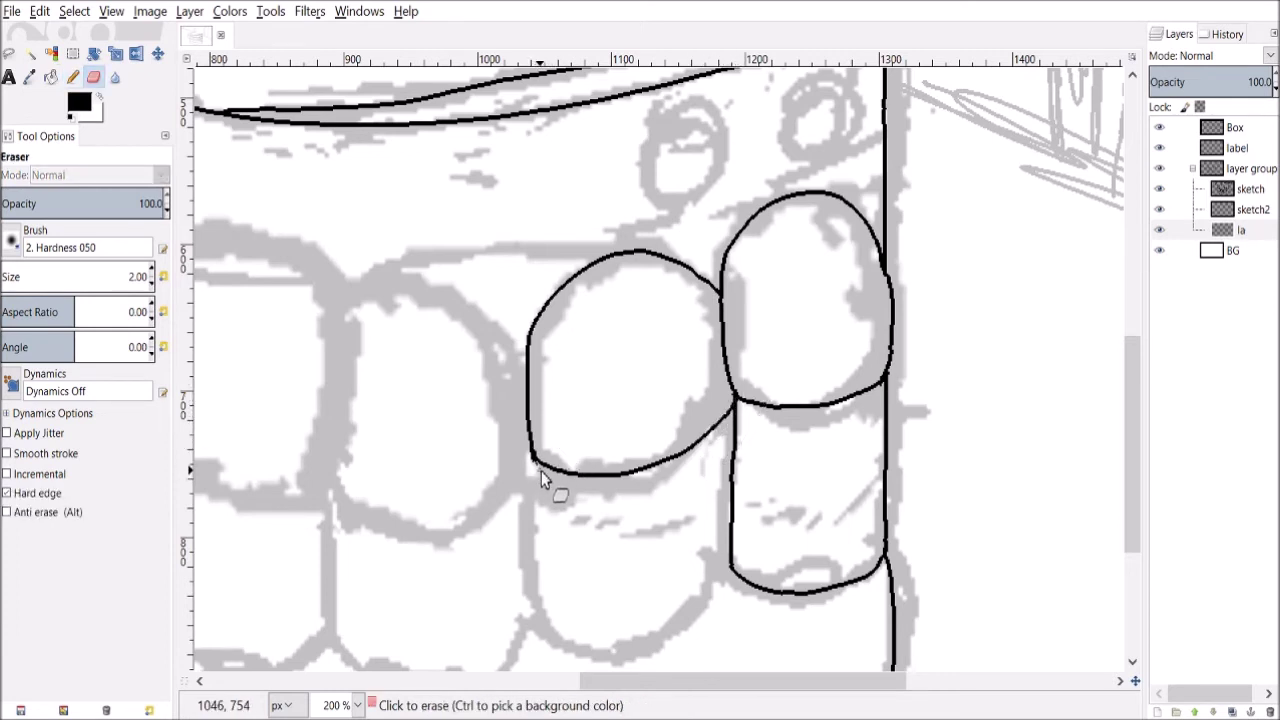
Ink the second lower tooth from the right with a straight left side and a rounded base joining its right neighbour.
{"action": "key", "text": "n"}
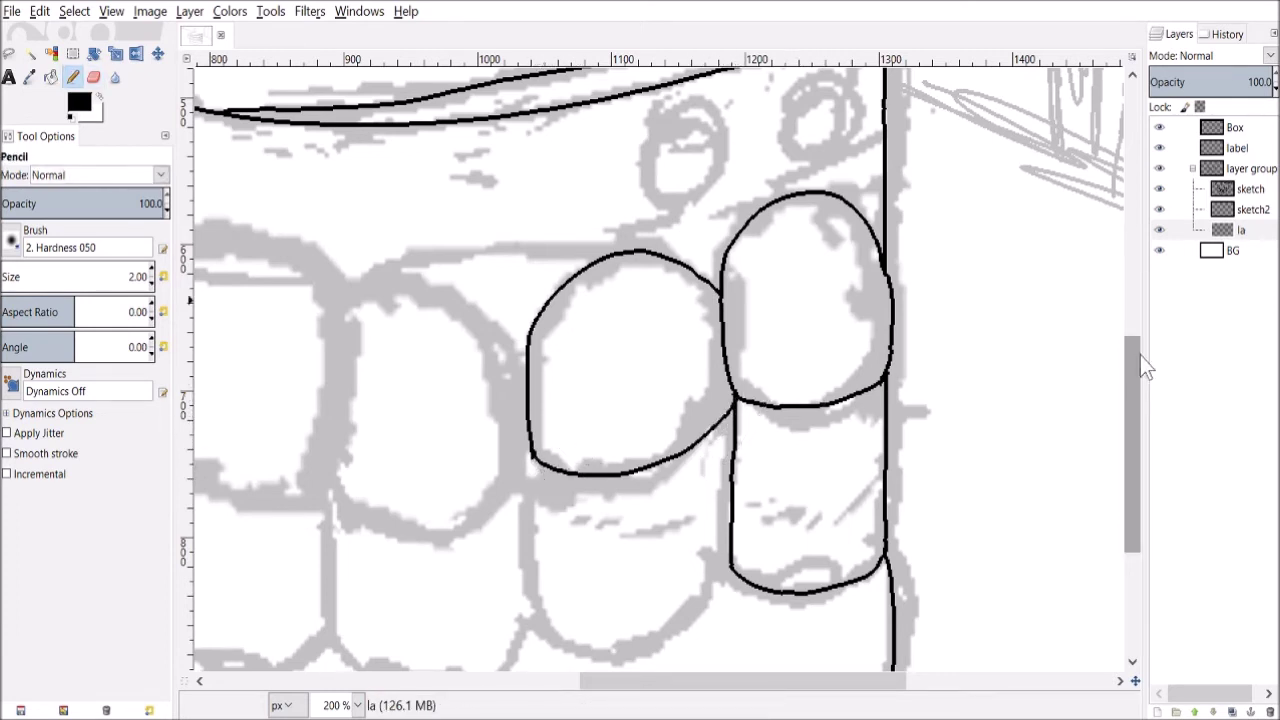
{"action": "scroll", "coordinate": [1140, 355], "scroll_direction": "down", "scroll_amount": 2}
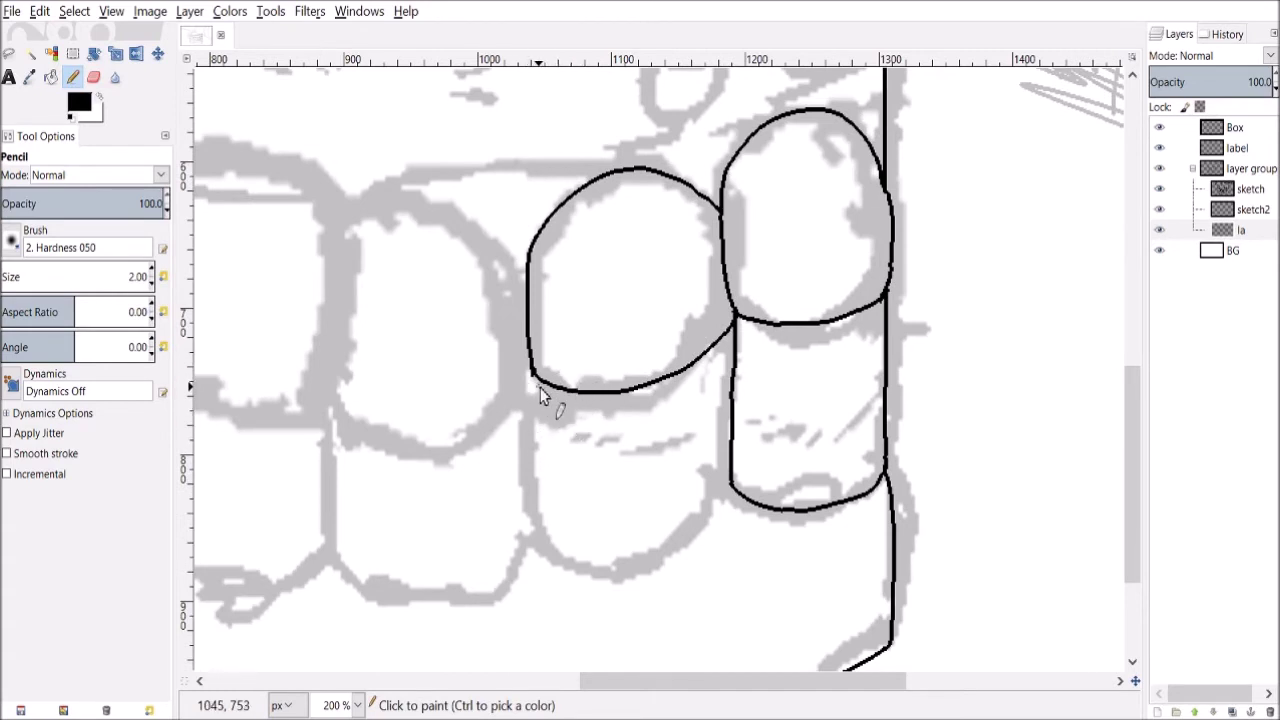
{"action": "mouse_move", "coordinate": [535, 378]}
{"action": "left_mouse_down"}
{"action": "mouse_move", "coordinate": [540, 538]}
{"action": "mouse_move", "coordinate": [583, 569]}
{"action": "mouse_move", "coordinate": [633, 573]}
{"action": "mouse_move", "coordinate": [675, 561]}
{"action": "mouse_move", "coordinate": [725, 520]}
{"action": "left_mouse_up"}
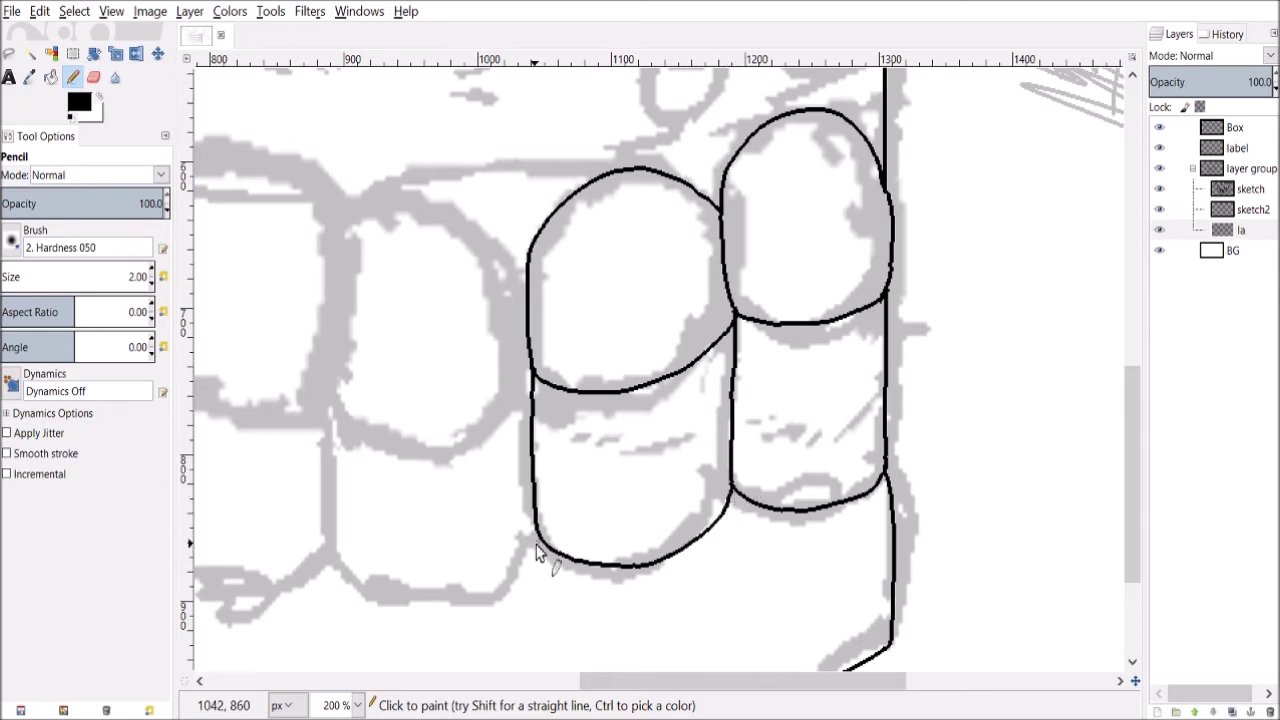
Ink the third upper tooth from the right with a rounded top, straight left side and curved lower edge.
{"action": "left_click_drag", "start_coordinate": [629, 683], "coordinate": [561, 683]}
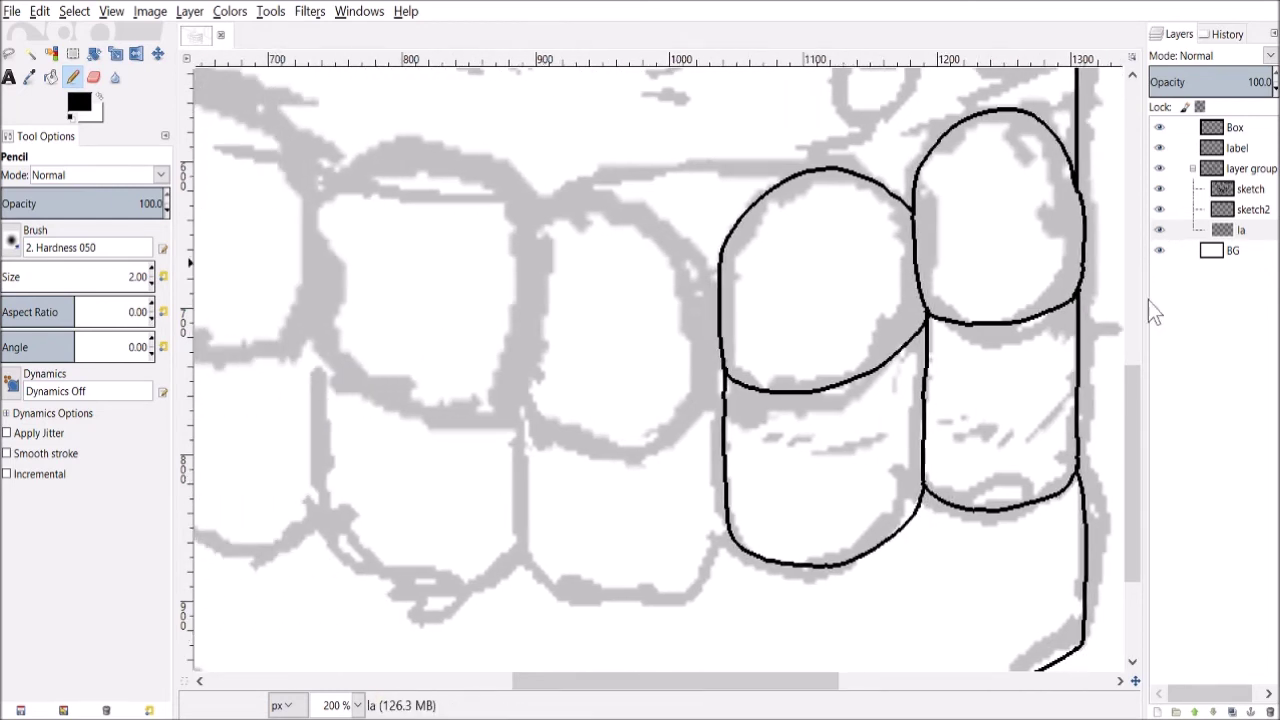
{"action": "scroll", "coordinate": [1134, 381], "scroll_direction": "up", "scroll_amount": 3}
{"action": "left_click_drag", "start_coordinate": [722, 331], "coordinate": [604, 263]}
{"action": "key", "text": "ctrl+z"}
{"action": "mouse_move", "coordinate": [722, 343]}
{"action": "left_mouse_down"}
{"action": "mouse_move", "coordinate": [651, 267]}
{"action": "mouse_move", "coordinate": [607, 266]}
{"action": "left_mouse_up"}
{"action": "mouse_move", "coordinate": [532, 318]}
{"action": "left_mouse_down"}
{"action": "mouse_move", "coordinate": [521, 490]}
{"action": "mouse_move", "coordinate": [524, 461]}
{"action": "mouse_move", "coordinate": [547, 498]}
{"action": "mouse_move", "coordinate": [585, 518]}
{"action": "mouse_move", "coordinate": [716, 489]}
{"action": "left_mouse_up"}
Clean up the third upper tooth's lower right corner by erasing the rough end and redrawing the join to the neighbouring line.
{"action": "key", "text": "shift+e"}
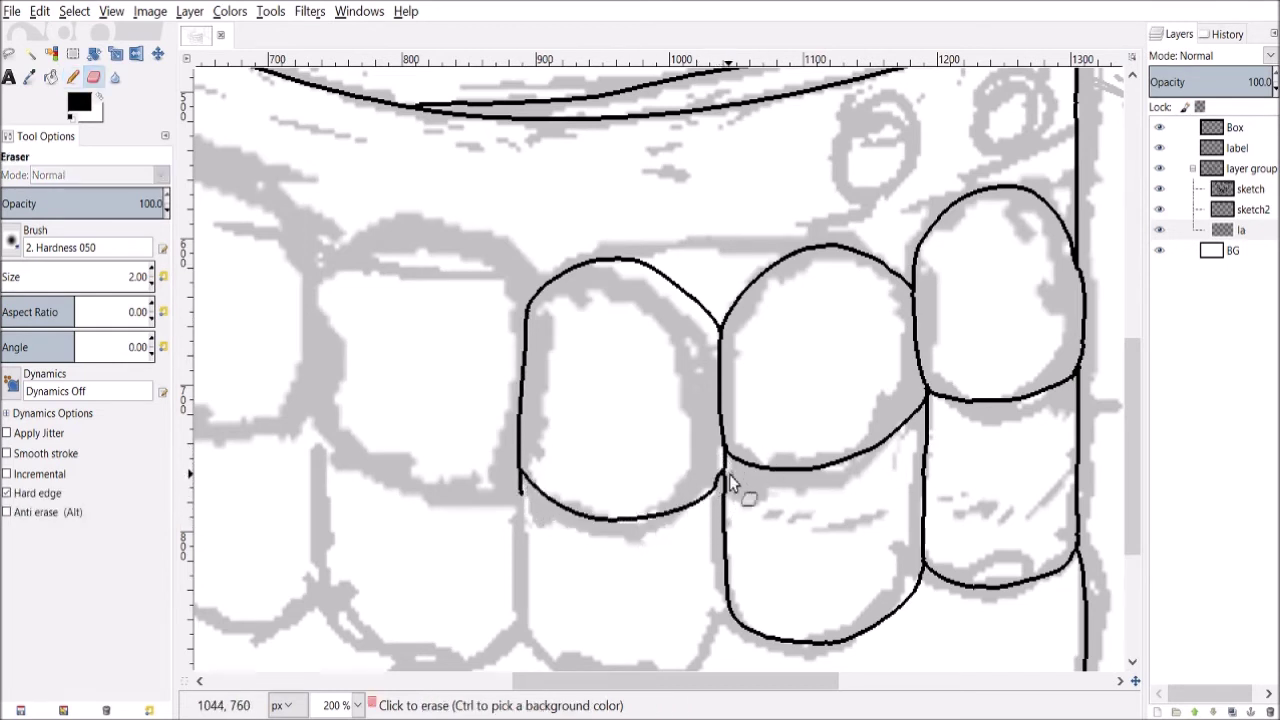
{"action": "scroll", "coordinate": [727, 487], "scroll_direction": "up", "scroll_amount": 2}
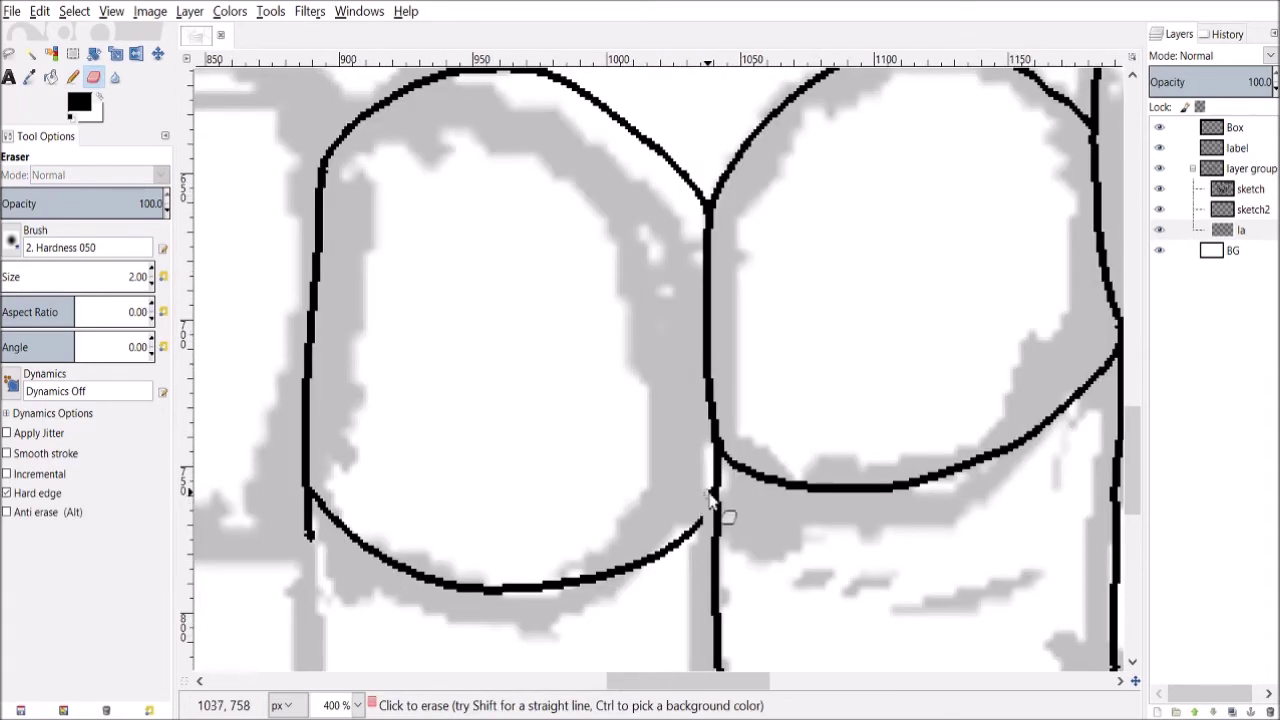
{"action": "key", "text": "n"}
{"action": "left_click_drag", "start_coordinate": [717, 500], "coordinate": [706, 514]}
Ink the third lower tooth from the right with a straight left side and a rounded base.
{"action": "key", "text": "minus"}
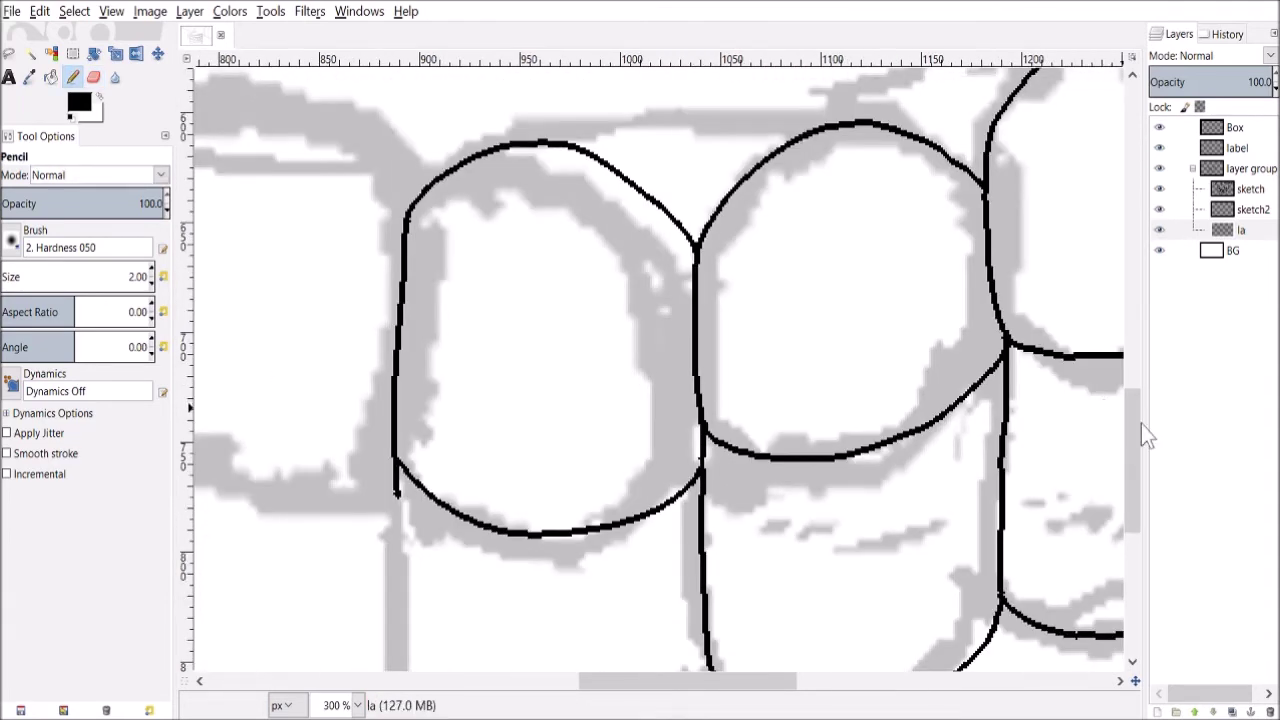
{"action": "left_click_drag", "start_coordinate": [1134, 432], "coordinate": [1116, 470]}
{"action": "scroll", "coordinate": [1118, 483], "scroll_direction": "down", "scroll_amount": 2}
{"action": "mouse_move", "coordinate": [398, 280]}
{"action": "left_mouse_down"}
{"action": "mouse_move", "coordinate": [400, 456]}
{"action": "mouse_move", "coordinate": [408, 491]}
{"action": "mouse_move", "coordinate": [438, 522]}
{"action": "mouse_move", "coordinate": [488, 545]}
{"action": "mouse_move", "coordinate": [594, 548]}
{"action": "mouse_move", "coordinate": [673, 516]}
{"action": "mouse_move", "coordinate": [711, 455]}
{"action": "left_mouse_up"}
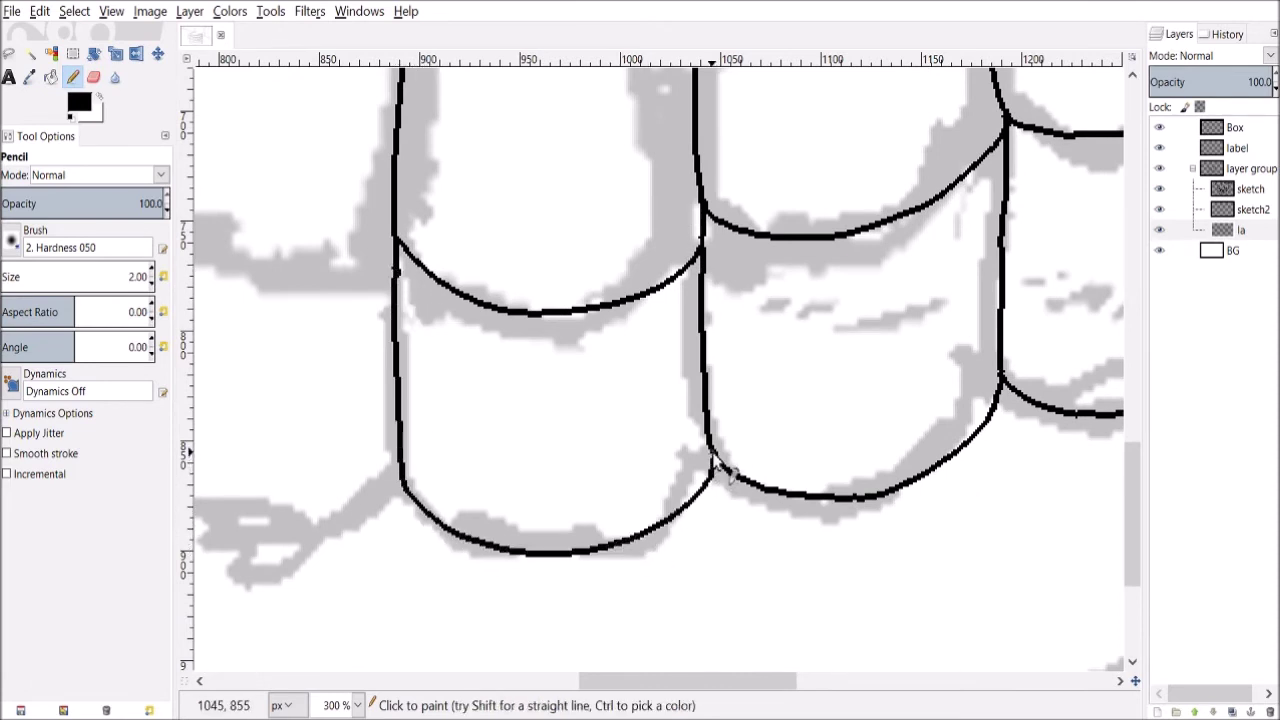
Ink the fourth lower tooth from the right with a straight left side and a rounded base.
{"action": "scroll", "coordinate": [711, 457], "scroll_direction": "down", "scroll_amount": 2}
{"action": "left_click_drag", "start_coordinate": [637, 682], "coordinate": [580, 682]}
{"action": "scroll", "coordinate": [545, 635], "scroll_direction": "up", "scroll_amount": 1}
{"action": "scroll", "coordinate": [545, 643], "scroll_direction": "up", "scroll_amount": 1}
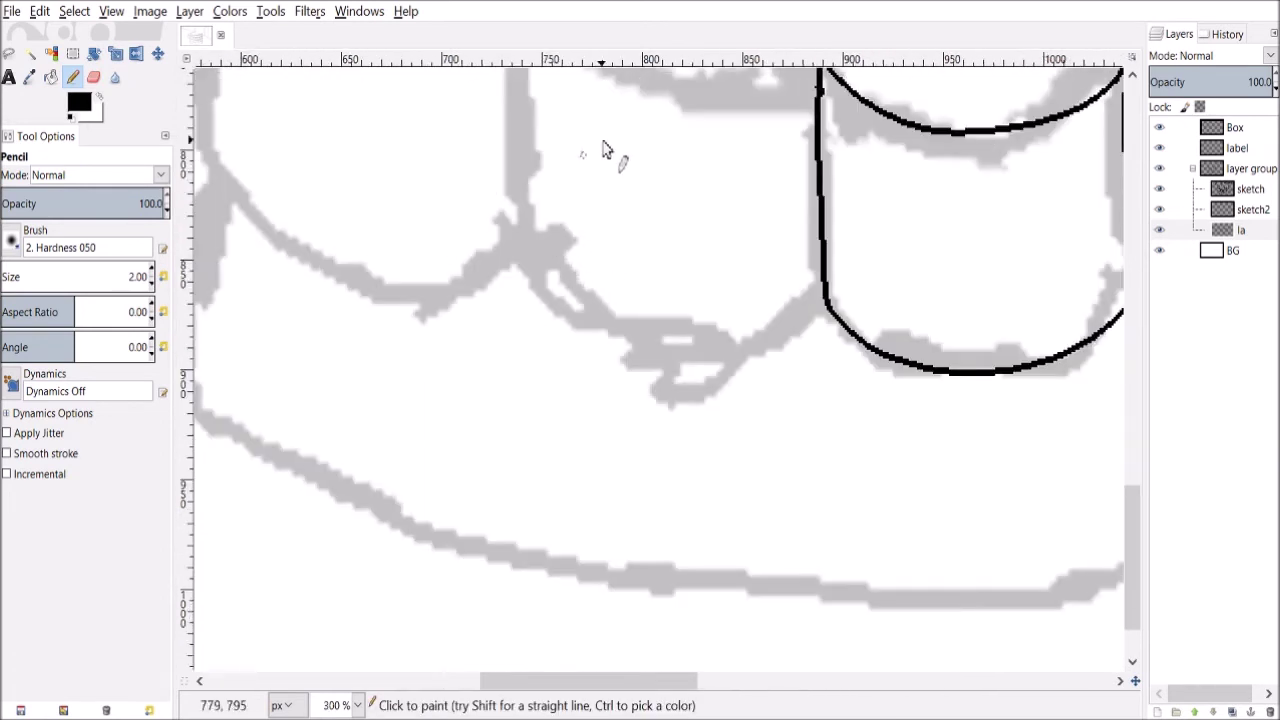
{"action": "left_click_drag", "start_coordinate": [1131, 525], "coordinate": [1126, 462]}
{"action": "mouse_move", "coordinate": [518, 232]}
{"action": "left_mouse_down"}
{"action": "mouse_move", "coordinate": [515, 430]}
{"action": "mouse_move", "coordinate": [524, 490]}
{"action": "mouse_move", "coordinate": [552, 530]}
{"action": "mouse_move", "coordinate": [614, 568]}
{"action": "mouse_move", "coordinate": [670, 575]}
{"action": "mouse_move", "coordinate": [725, 570]}
{"action": "mouse_move", "coordinate": [818, 525]}
{"action": "left_mouse_up"}
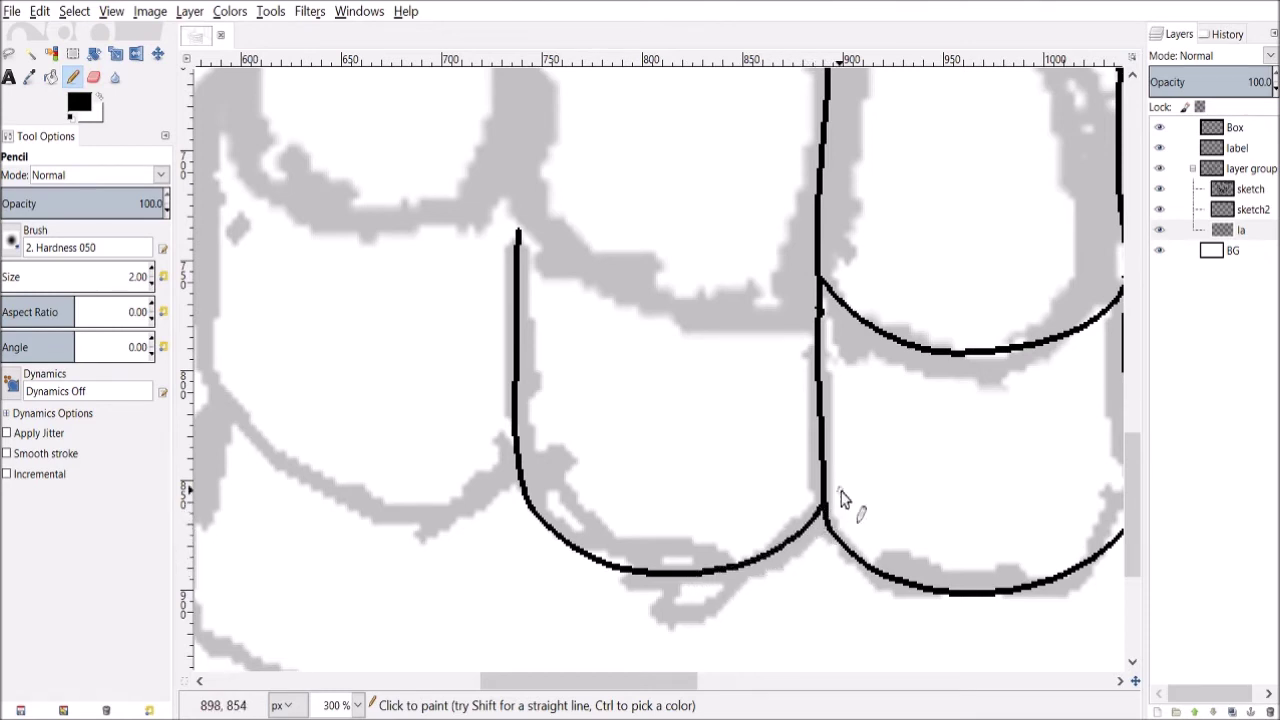
Ink the leftmost lower tooth with a straight left side and a rounded base meeting its right neighbour.
{"action": "left_click_drag", "start_coordinate": [640, 681], "coordinate": [560, 678]}
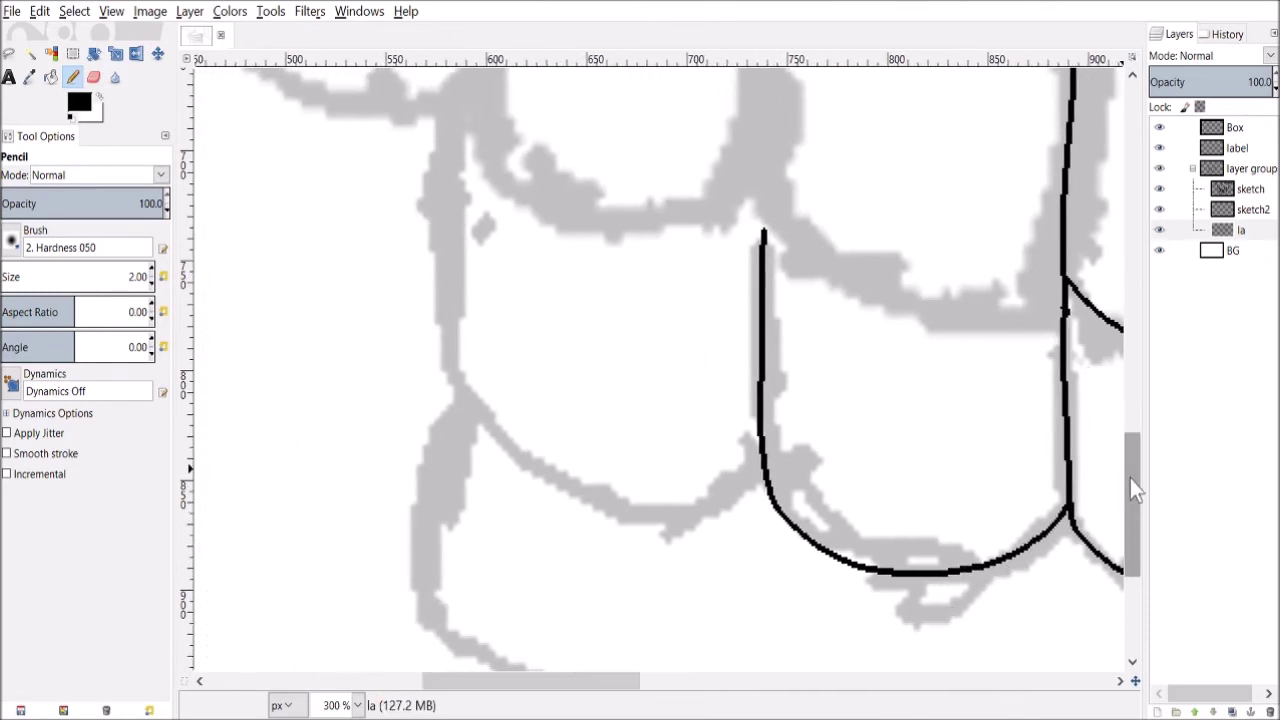
{"action": "left_click_drag", "start_coordinate": [1131, 486], "coordinate": [1131, 480]}
{"action": "mouse_move", "coordinate": [441, 142]}
{"action": "left_mouse_down"}
{"action": "mouse_move", "coordinate": [446, 366]}
{"action": "mouse_move", "coordinate": [505, 468]}
{"action": "mouse_move", "coordinate": [613, 517]}
{"action": "mouse_move", "coordinate": [664, 517]}
{"action": "mouse_move", "coordinate": [764, 461]}
{"action": "left_mouse_up"}
Ink the fifth upper tooth from the right as a full outline and connect its corner to the lower tooth line below.
{"action": "left_click_drag", "start_coordinate": [1134, 456], "coordinate": [1137, 403]}
{"action": "scroll", "coordinate": [1134, 395], "scroll_direction": "up", "scroll_amount": 1}
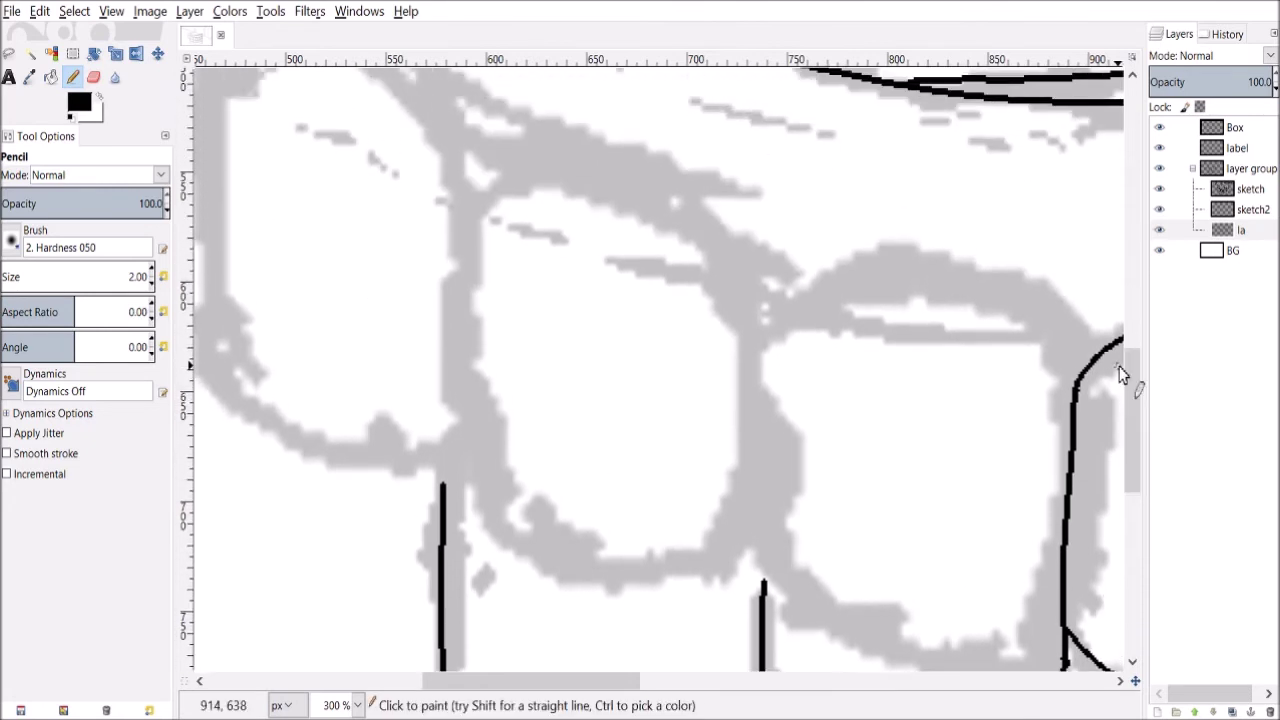
{"action": "mouse_move", "coordinate": [750, 333]}
{"action": "left_mouse_down"}
{"action": "mouse_move", "coordinate": [714, 266]}
{"action": "mouse_move", "coordinate": [594, 194]}
{"action": "mouse_move", "coordinate": [478, 212]}
{"action": "mouse_move", "coordinate": [452, 330]}
{"action": "mouse_move", "coordinate": [447, 491]}
{"action": "mouse_move", "coordinate": [508, 562]}
{"action": "mouse_move", "coordinate": [615, 602]}
{"action": "mouse_move", "coordinate": [718, 588]}
{"action": "mouse_move", "coordinate": [771, 537]}
{"action": "left_mouse_up"}
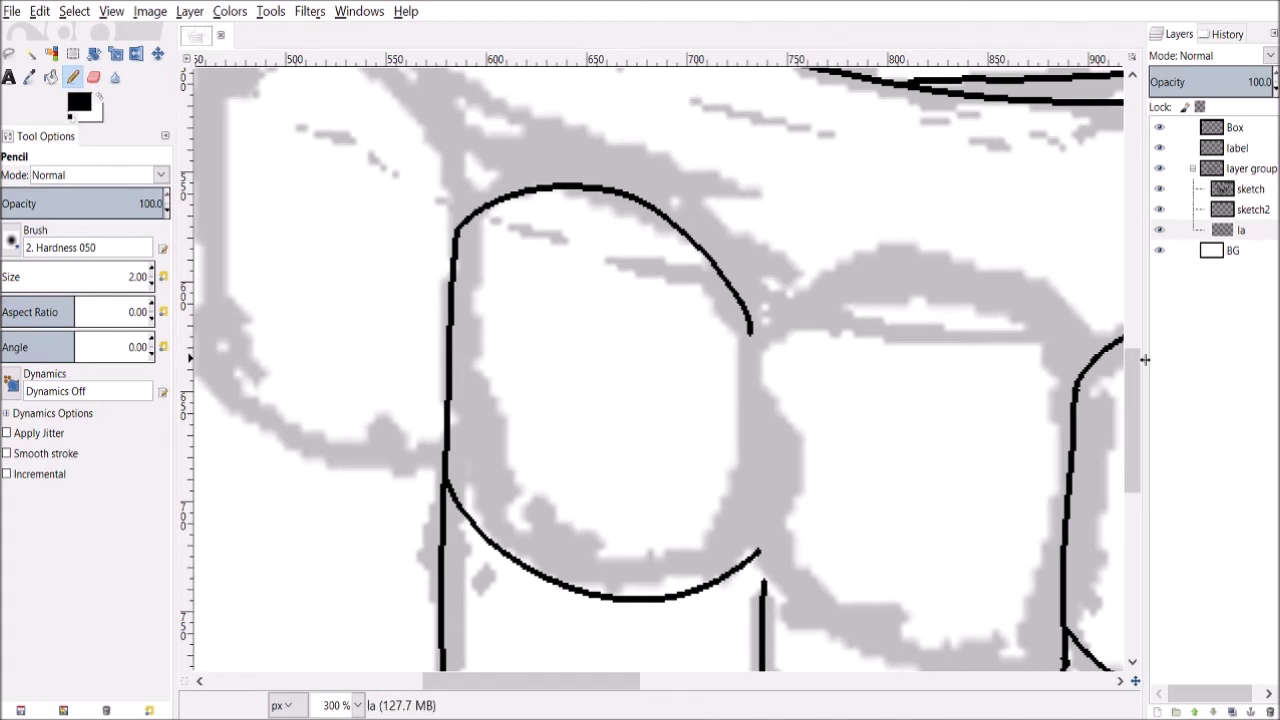
{"action": "scroll", "coordinate": [1136, 395], "scroll_direction": "down", "scroll_amount": 5}
{"action": "left_click_drag", "start_coordinate": [760, 440], "coordinate": [762, 475]}
{"action": "left_click_drag", "start_coordinate": [755, 225], "coordinate": [751, 294]}
{"action": "key", "text": "ctrl+z"}
{"action": "mouse_move", "coordinate": [754, 218]}
{"action": "left_mouse_down"}
{"action": "mouse_move", "coordinate": [766, 240]}
{"action": "mouse_move", "coordinate": [759, 432]}
{"action": "left_mouse_up"}
Ink the lower curve and rounded top of the fourth upper tooth from the right between its two inked neighbours.
{"action": "scroll", "coordinate": [651, 686], "scroll_direction": "right", "scroll_amount": 5}
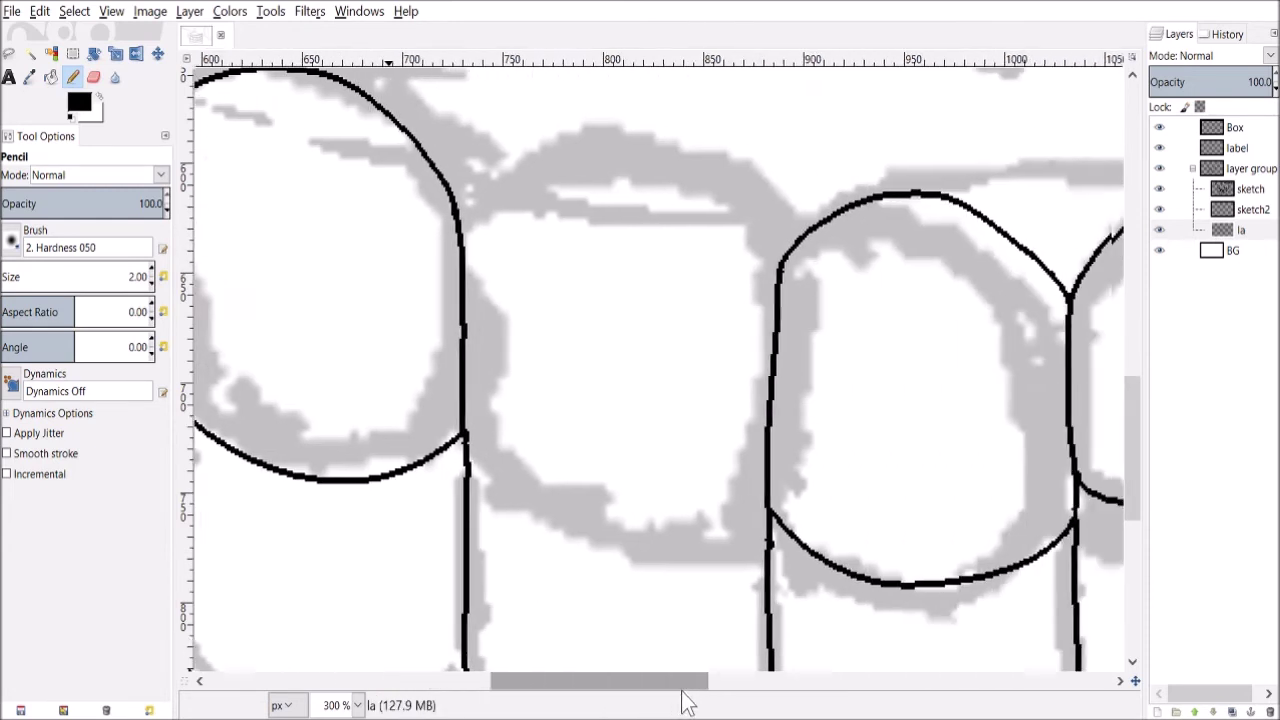
{"action": "mouse_move", "coordinate": [397, 438]}
{"action": "left_mouse_down"}
{"action": "mouse_move", "coordinate": [466, 505]}
{"action": "mouse_move", "coordinate": [514, 522]}
{"action": "mouse_move", "coordinate": [603, 538]}
{"action": "mouse_move", "coordinate": [697, 523]}
{"action": "left_mouse_up"}
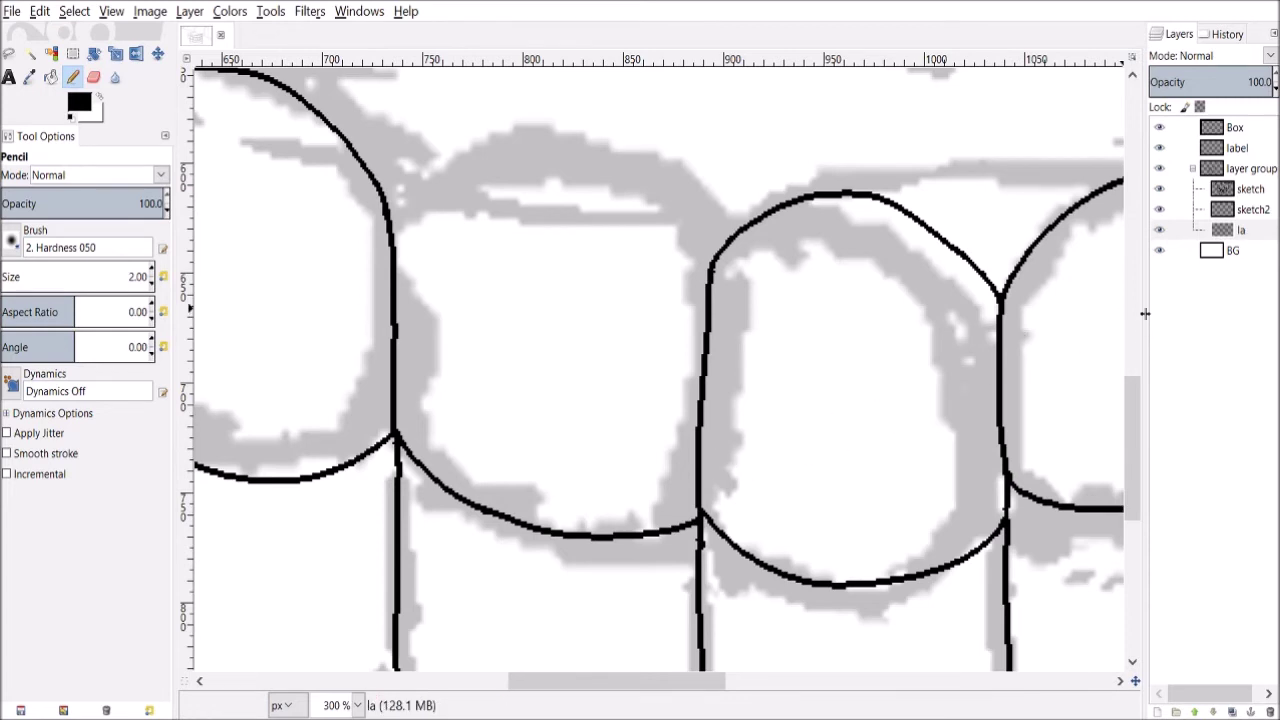
{"action": "left_click_drag", "start_coordinate": [1134, 403], "coordinate": [1126, 352]}
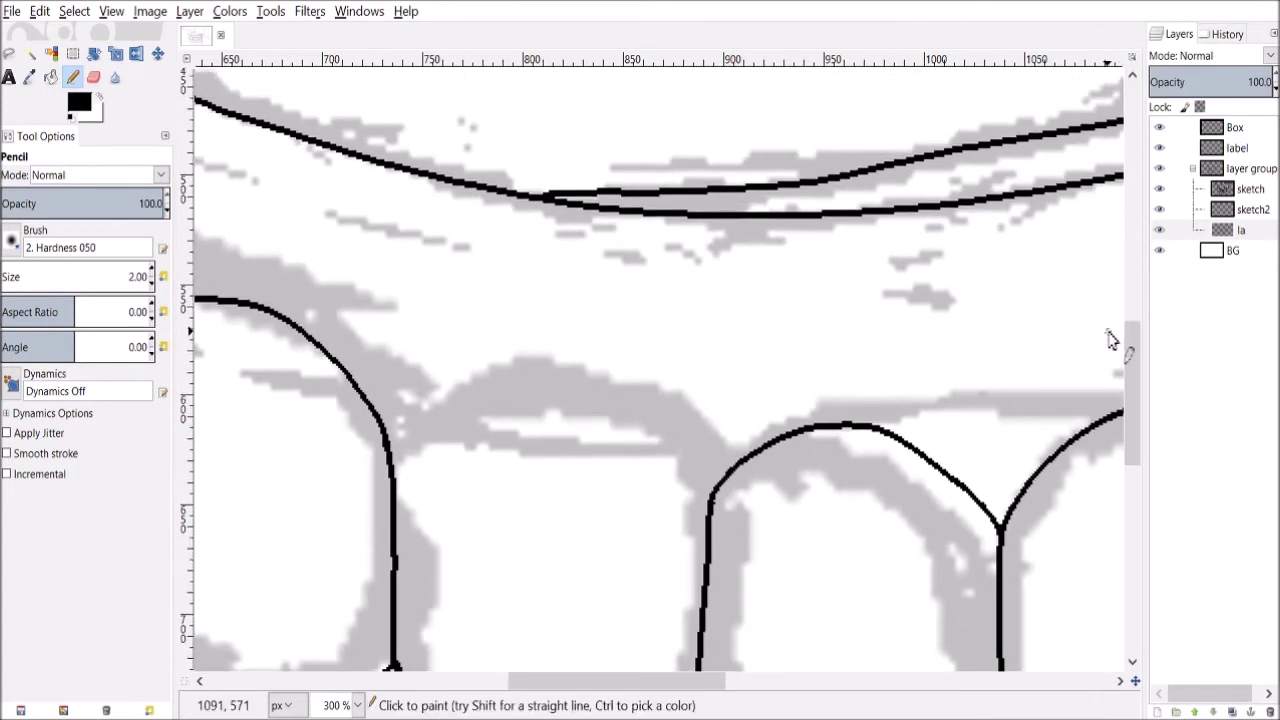
{"action": "scroll", "coordinate": [1132, 356], "scroll_direction": "down", "scroll_amount": 2}
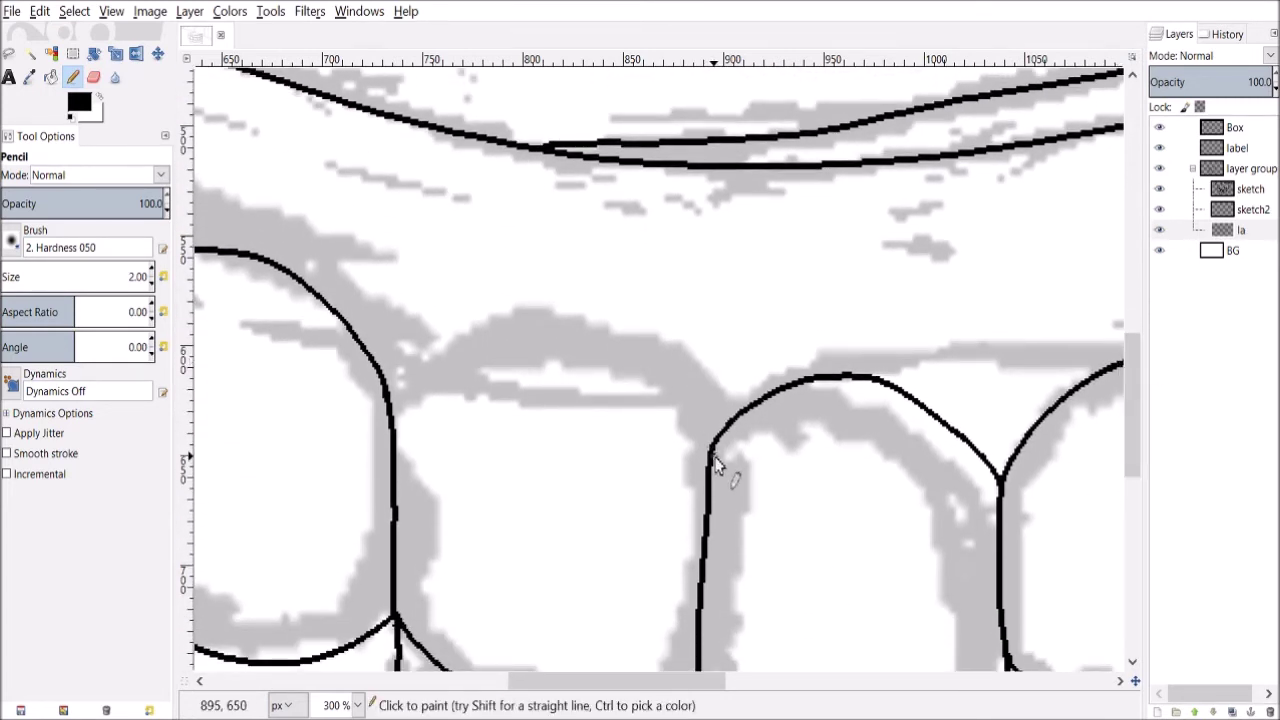
{"action": "mouse_move", "coordinate": [705, 442]}
{"action": "left_mouse_down"}
{"action": "mouse_move", "coordinate": [642, 366]}
{"action": "mouse_move", "coordinate": [579, 344]}
{"action": "mouse_move", "coordinate": [443, 363]}
{"action": "mouse_move", "coordinate": [392, 420]}
{"action": "left_mouse_up"}
Ink the leftmost upper tooth's left side and curved lower edge up to the neighbouring tooth.
{"action": "scroll", "coordinate": [392, 420], "scroll_direction": "down", "scroll_amount": 3}
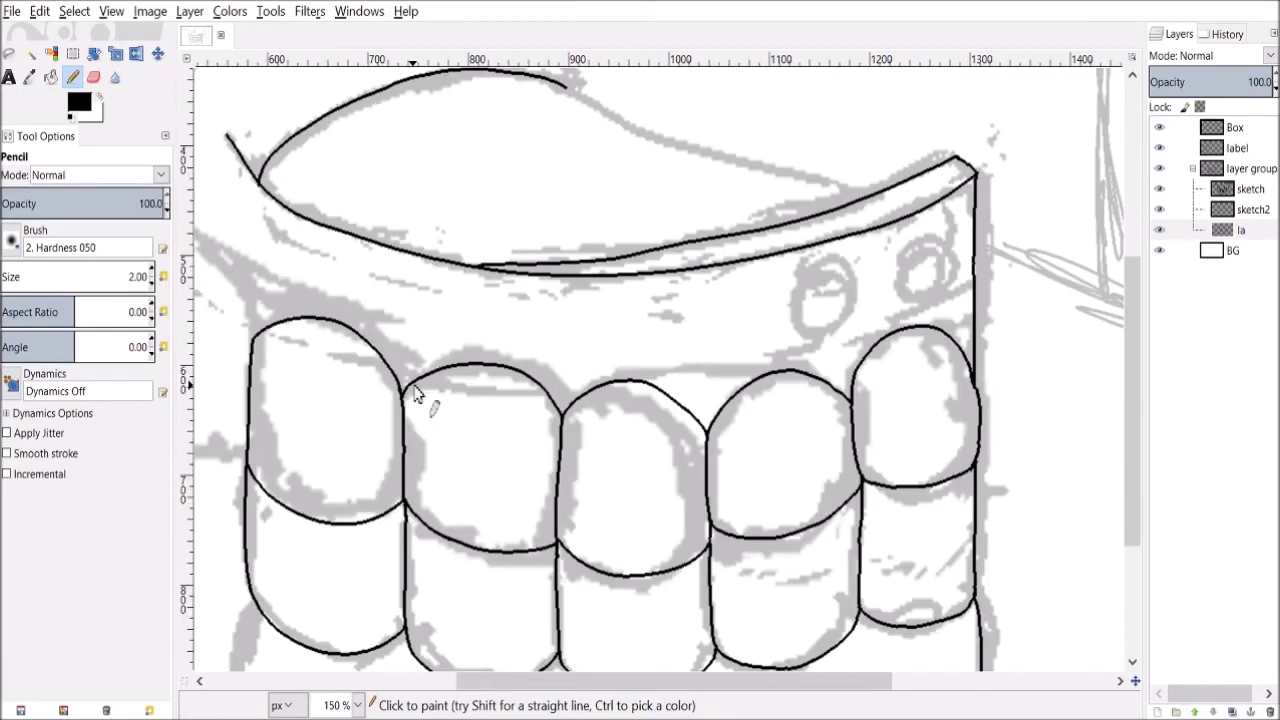
{"action": "scroll", "coordinate": [443, 677], "scroll_direction": "left", "scroll_amount": 3}
{"action": "scroll", "coordinate": [503, 551], "scroll_direction": "up", "scroll_amount": 3}
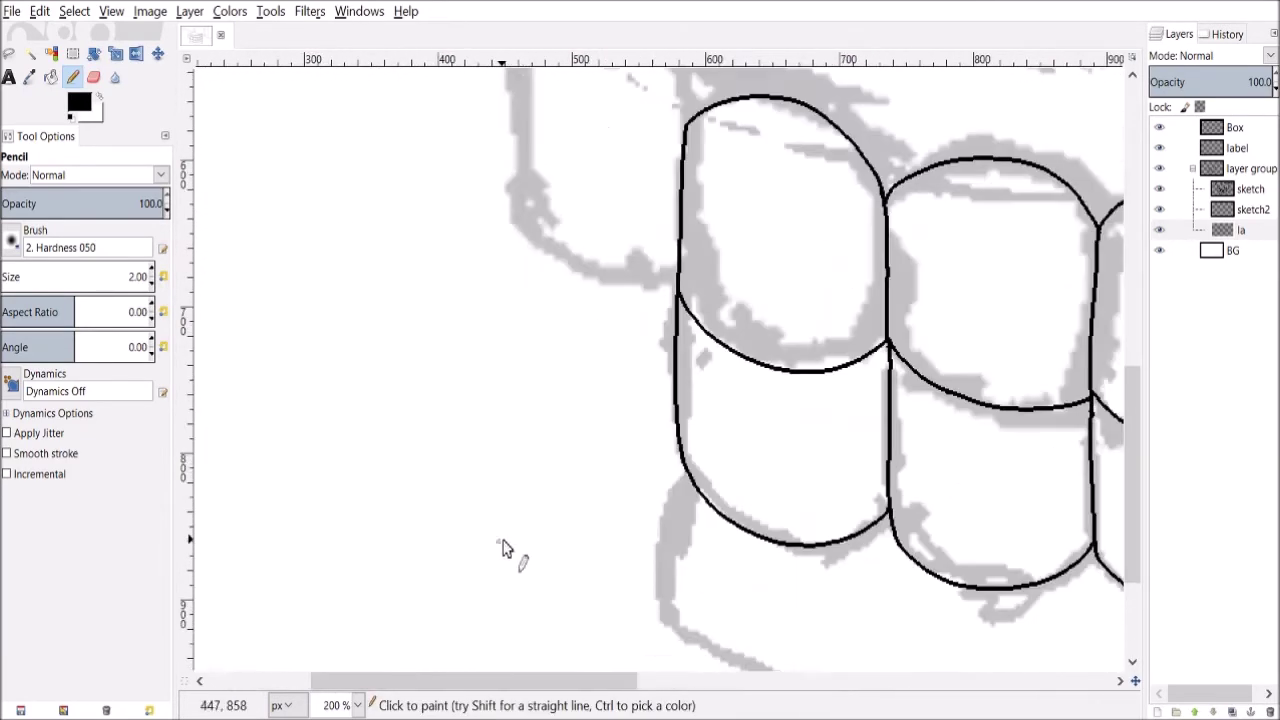
{"action": "left_click_drag", "start_coordinate": [1130, 410], "coordinate": [1149, 336]}
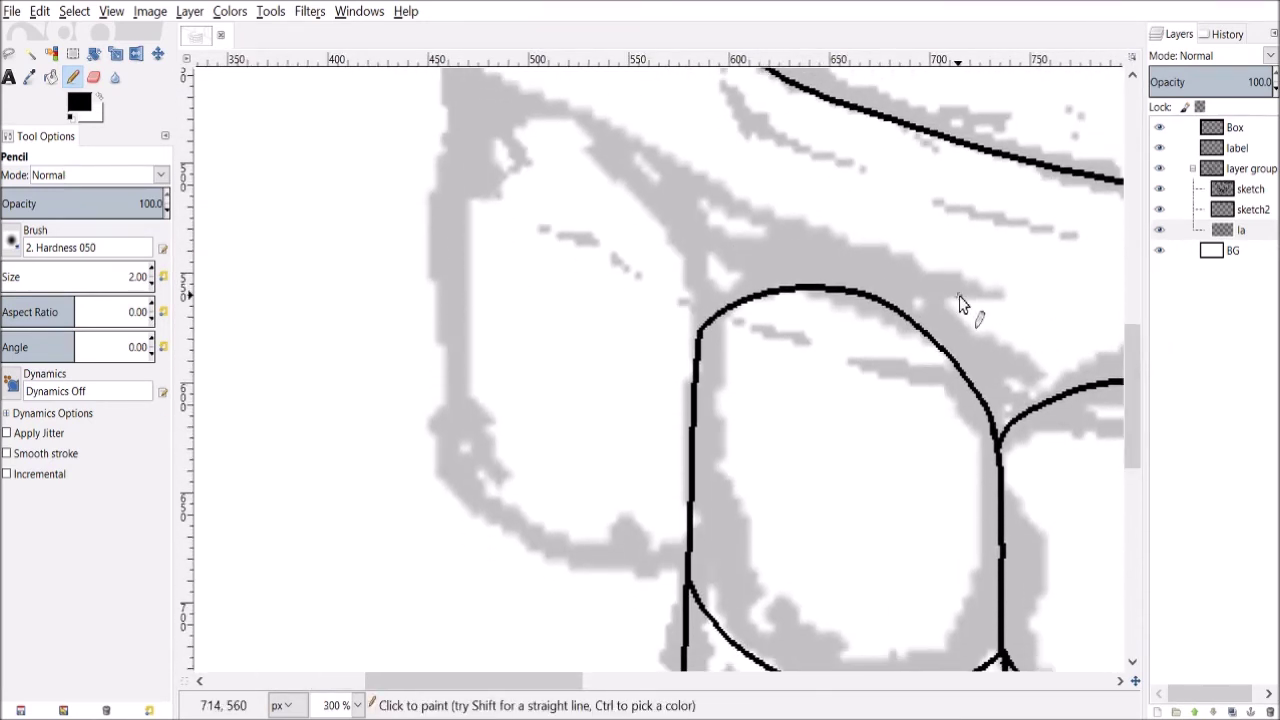
{"action": "mouse_move", "coordinate": [444, 163]}
{"action": "left_mouse_down"}
{"action": "mouse_move", "coordinate": [463, 490]}
{"action": "mouse_move", "coordinate": [561, 552]}
{"action": "mouse_move", "coordinate": [660, 578]}
{"action": "left_mouse_up"}
Ink the leftmost upper tooth's rounded top down to the neighbouring tooth, redoing the first stroke.
{"action": "key", "text": "minus"}
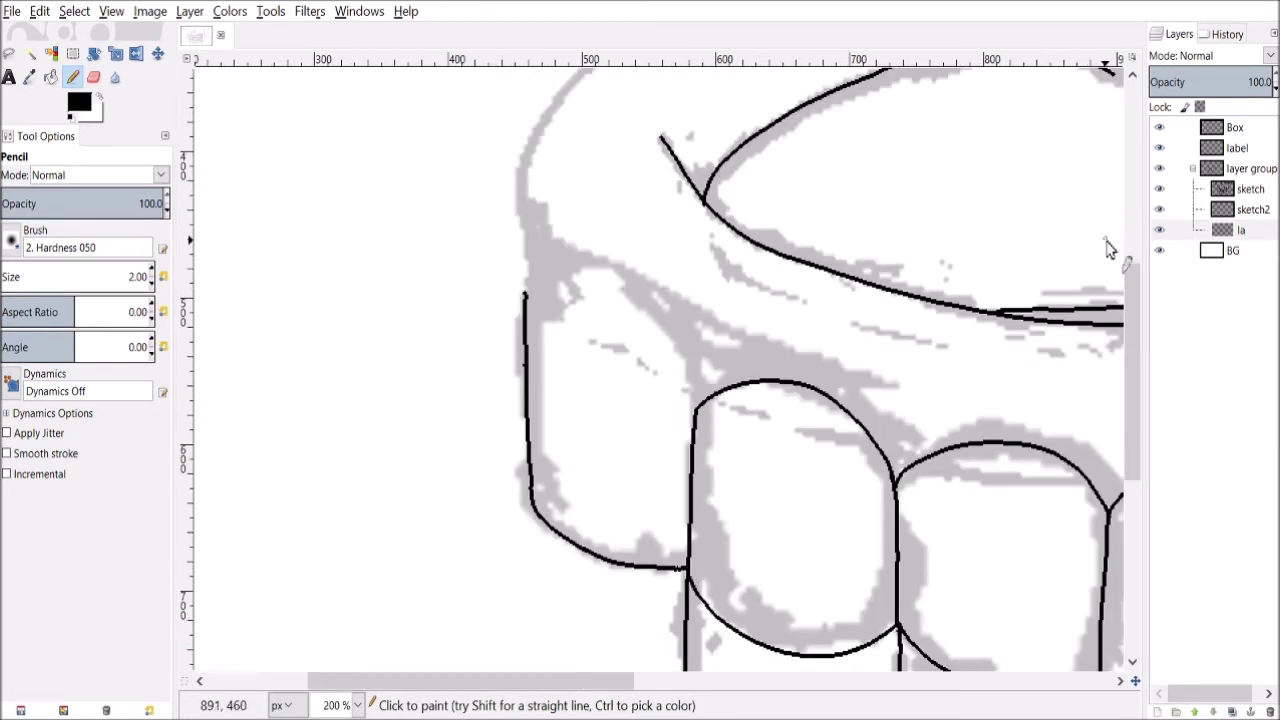
{"action": "left_click_drag", "start_coordinate": [1138, 318], "coordinate": [1134, 284]}
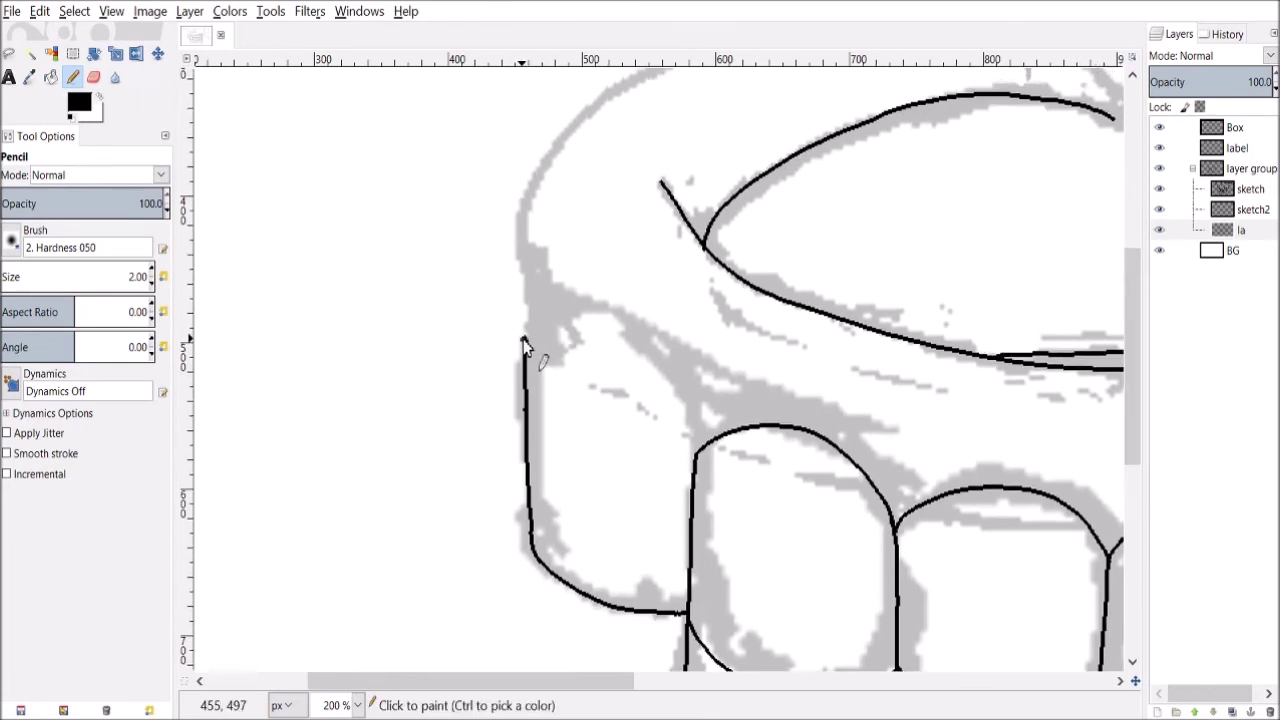
{"action": "mouse_move", "coordinate": [552, 308]}
{"action": "left_mouse_down"}
{"action": "mouse_move", "coordinate": [606, 297]}
{"action": "mouse_move", "coordinate": [645, 321]}
{"action": "left_mouse_up"}
{"action": "key", "text": "ctrl+z"}
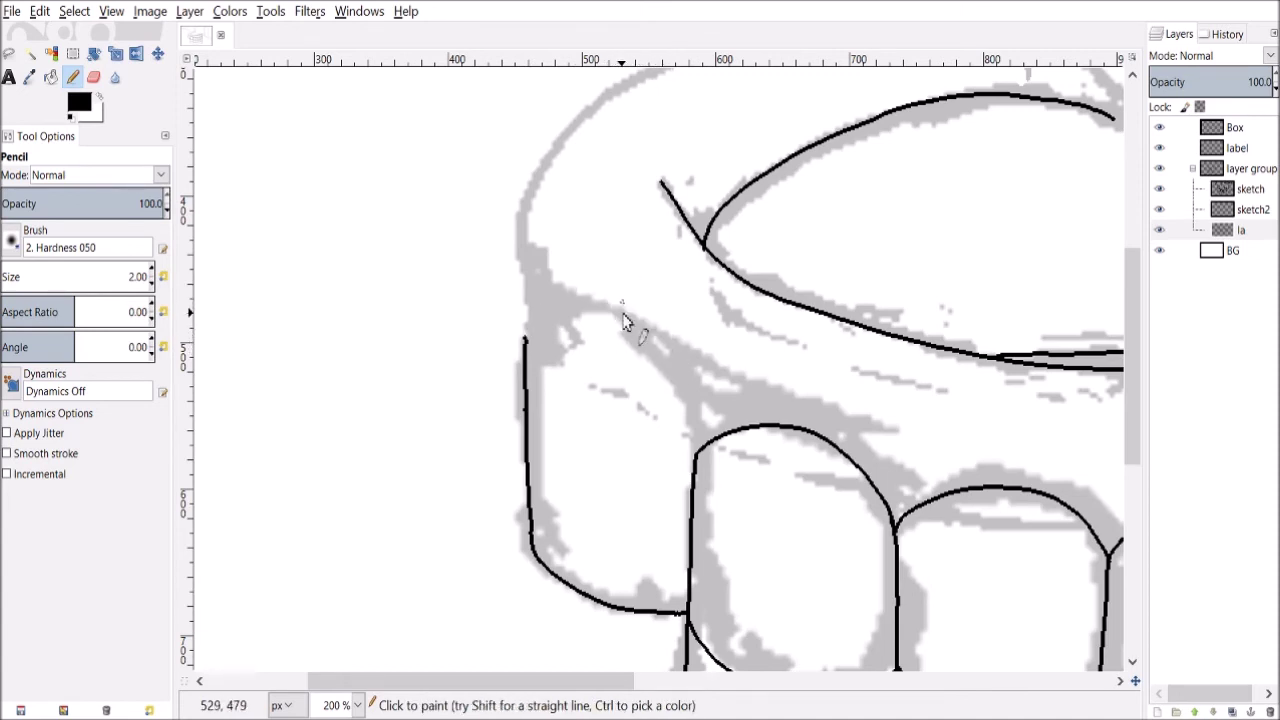
{"action": "mouse_move", "coordinate": [529, 343]}
{"action": "left_mouse_down"}
{"action": "mouse_move", "coordinate": [580, 306]}
{"action": "mouse_move", "coordinate": [620, 314]}
{"action": "left_mouse_up"}
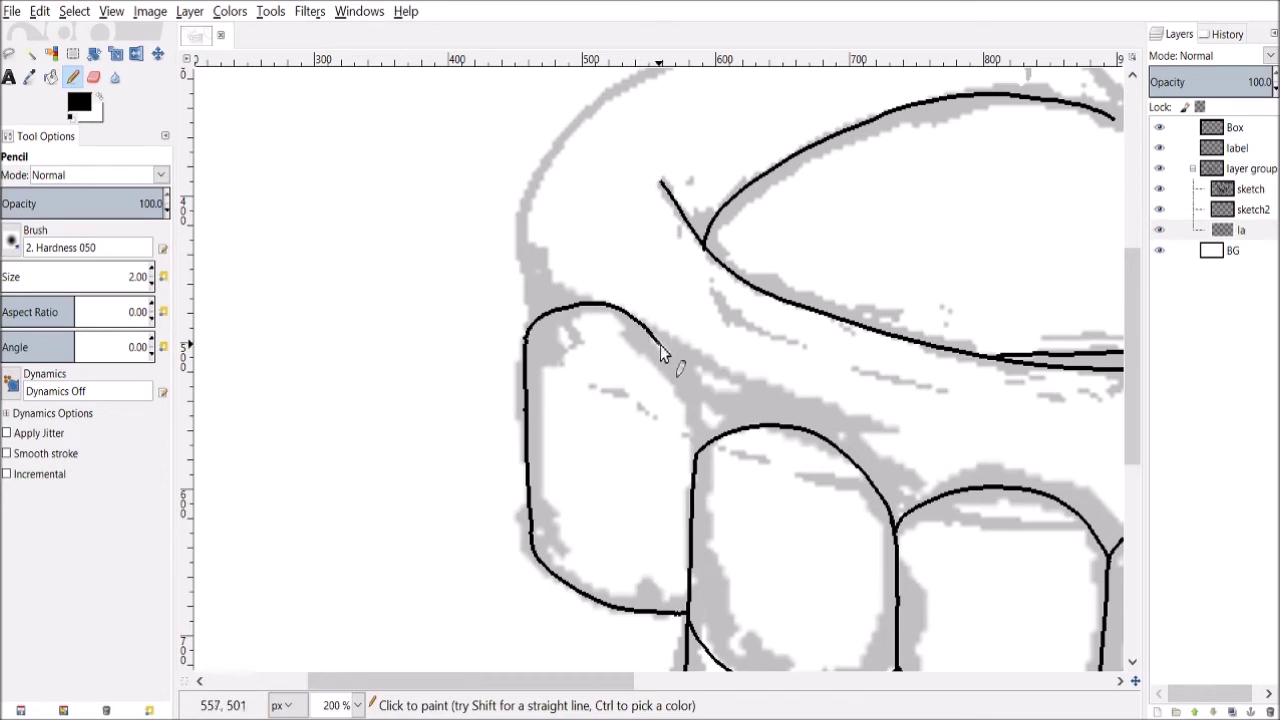
Ink the lower gum's left edge and long curved bottom across to the existing line at its right end.
{"action": "scroll", "coordinate": [698, 442], "scroll_direction": "down", "scroll_amount": 2}
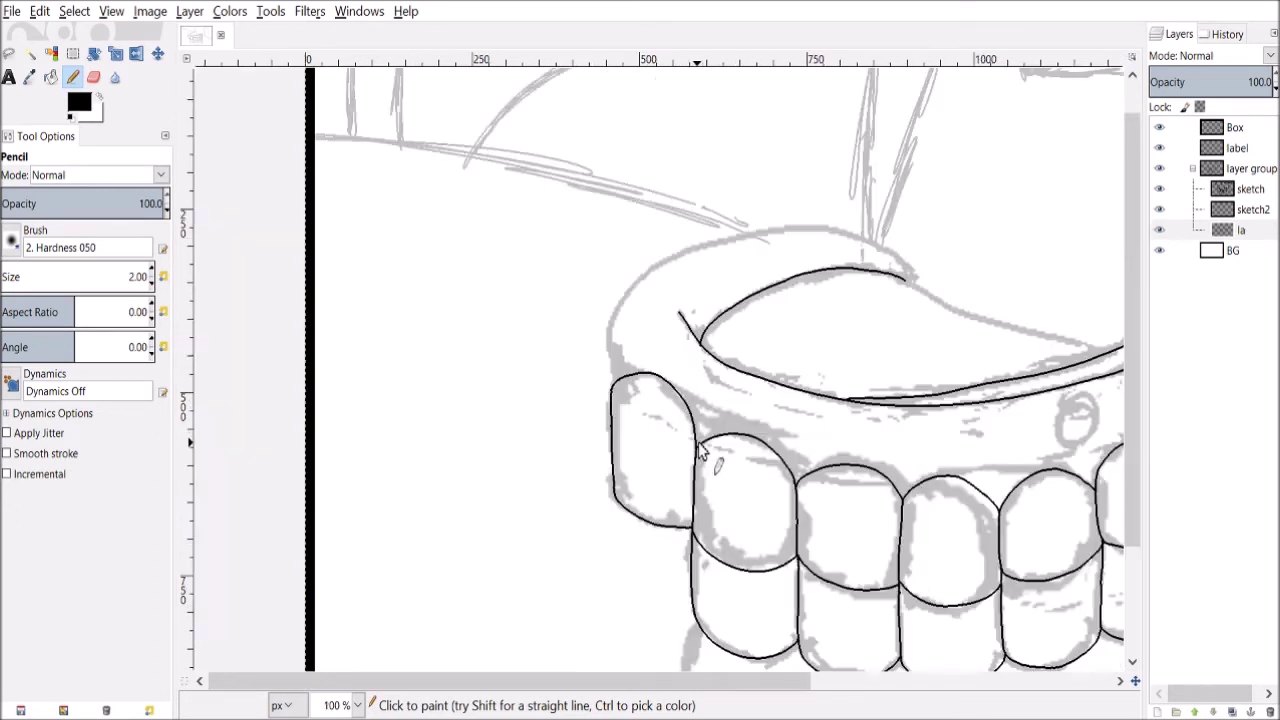
{"action": "left_click_drag", "start_coordinate": [1136, 420], "coordinate": [1135, 513]}
{"action": "left_click_drag", "start_coordinate": [795, 683], "coordinate": [873, 663]}
{"action": "mouse_move", "coordinate": [447, 492]}
{"action": "left_mouse_down"}
{"action": "mouse_move", "coordinate": [432, 562]}
{"action": "mouse_move", "coordinate": [451, 562]}
{"action": "mouse_move", "coordinate": [433, 567]}
{"action": "mouse_move", "coordinate": [549, 619]}
{"action": "mouse_move", "coordinate": [707, 635]}
{"action": "mouse_move", "coordinate": [870, 622]}
{"action": "left_mouse_up"}
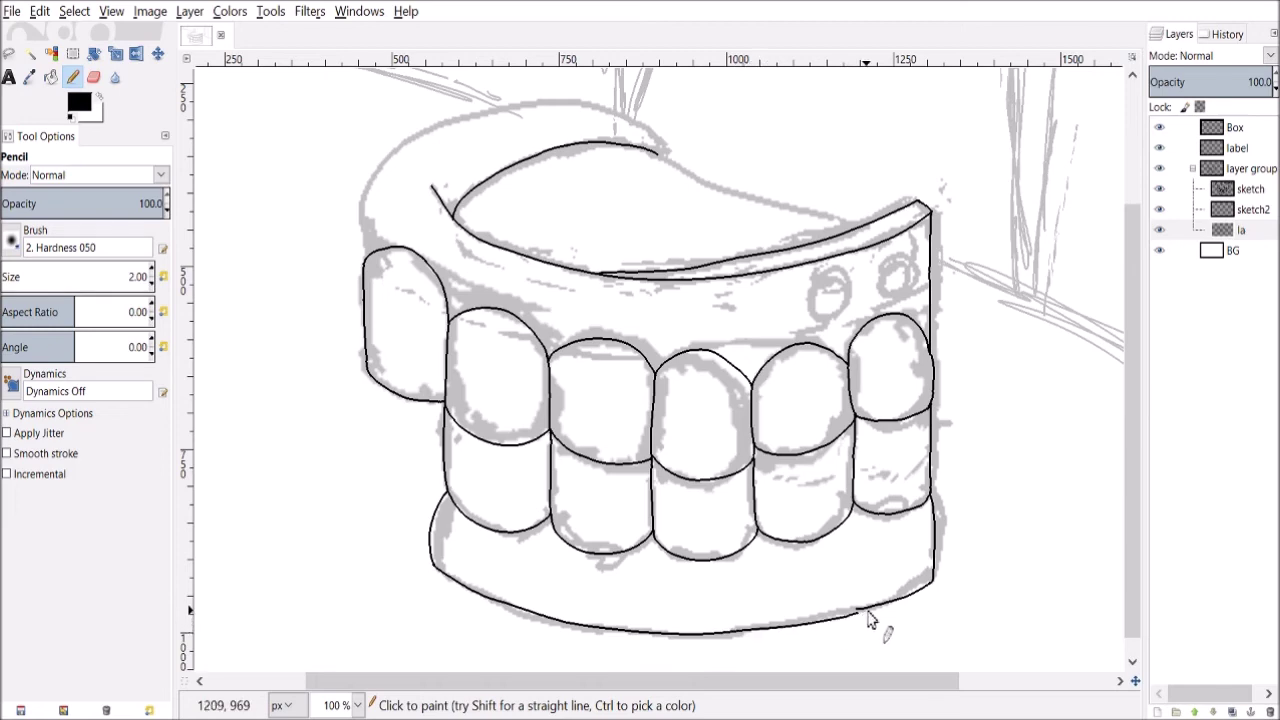
Erase the stray overshoot where the two strokes of the lower gum's bottom line meet.
{"action": "scroll", "coordinate": [870, 622], "scroll_direction": "up", "scroll_amount": 4}
{"action": "key", "text": "shift+e"}
{"action": "mouse_move", "coordinate": [738, 502]}
{"action": "left_mouse_down"}
{"action": "mouse_move", "coordinate": [777, 491]}
{"action": "mouse_move", "coordinate": [749, 517]}
{"action": "left_mouse_up"}
Ink the upper gum's outer back rim from the leftmost tooth over the top to the end of the inner curve.
{"action": "key", "text": "n"}
{"action": "scroll", "coordinate": [757, 500], "scroll_direction": "down", "scroll_amount": 4}
{"action": "left_click_drag", "start_coordinate": [1130, 455], "coordinate": [1121, 293]}
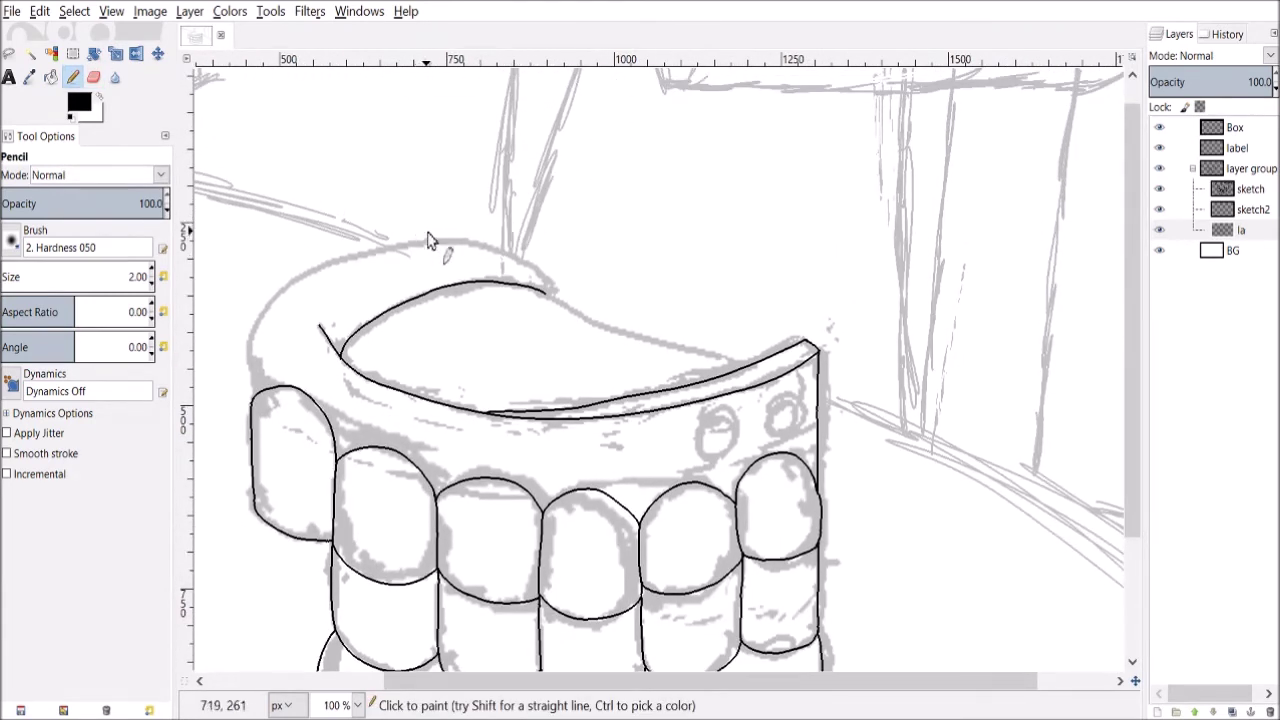
{"action": "mouse_move", "coordinate": [440, 242]}
{"action": "left_mouse_down"}
{"action": "mouse_move", "coordinate": [302, 282]}
{"action": "mouse_move", "coordinate": [255, 336]}
{"action": "mouse_move", "coordinate": [254, 395]}
{"action": "left_mouse_up"}
{"action": "scroll", "coordinate": [658, 232], "scroll_direction": "up", "scroll_amount": 1}
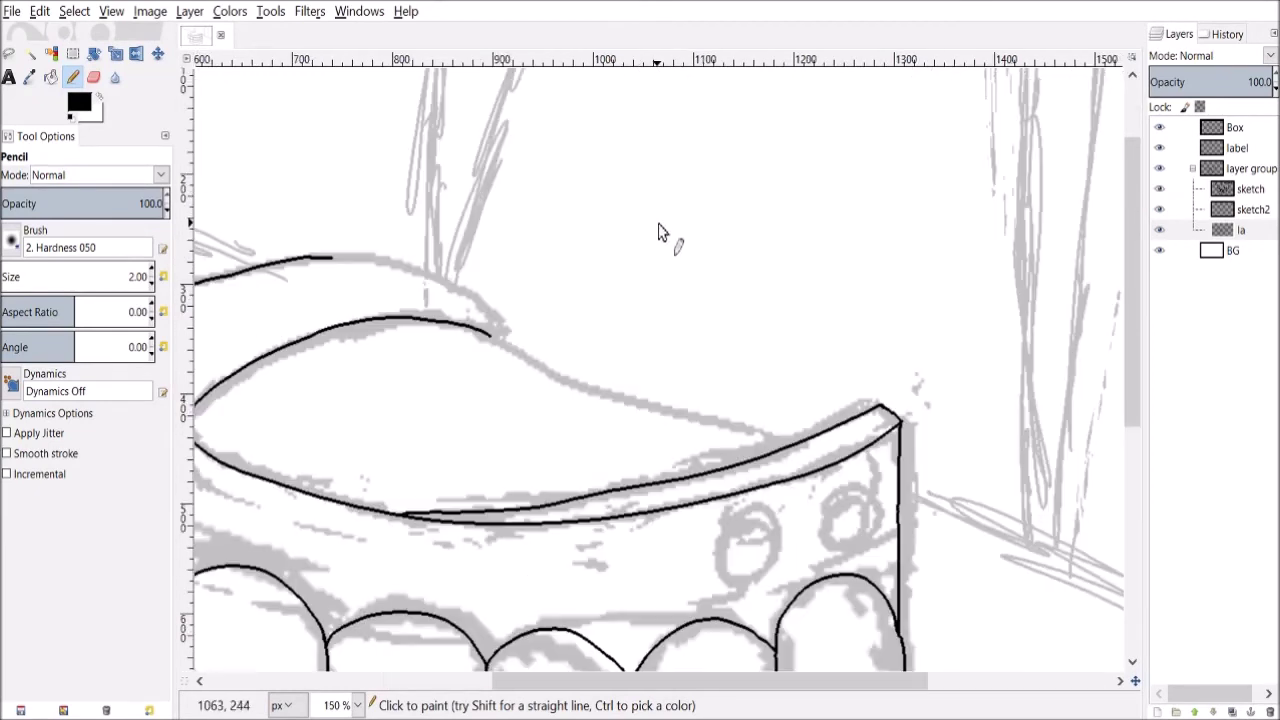
{"action": "mouse_move", "coordinate": [333, 268]}
{"action": "left_mouse_down"}
{"action": "mouse_move", "coordinate": [444, 292]}
{"action": "mouse_move", "coordinate": [482, 320]}
{"action": "left_mouse_up"}
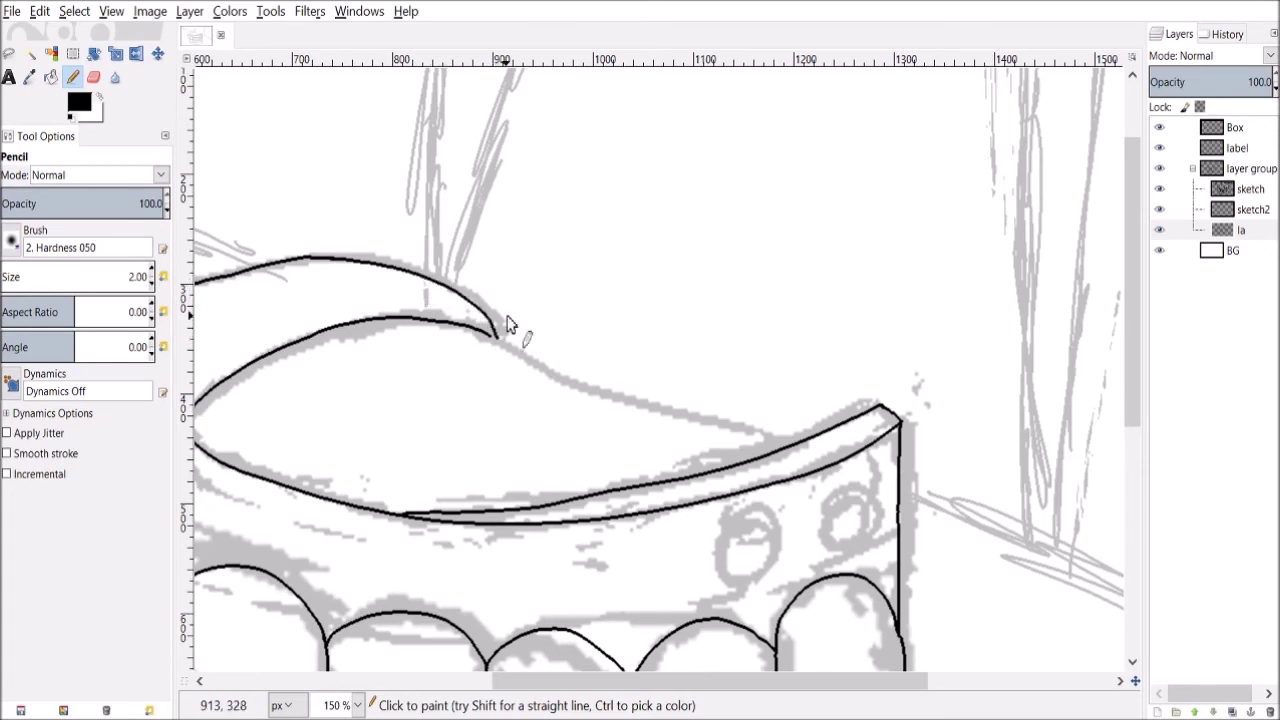
Ink the upper gum's sloping back edge from the rim's tip down to the raised right edge.
{"action": "scroll", "coordinate": [507, 323], "scroll_direction": "up", "scroll_amount": 2}
{"action": "mouse_move", "coordinate": [486, 364]}
{"action": "left_mouse_down"}
{"action": "mouse_move", "coordinate": [729, 472]}
{"action": "mouse_move", "coordinate": [1080, 577]}
{"action": "left_mouse_up"}
{"action": "scroll", "coordinate": [1080, 577], "scroll_direction": "down", "scroll_amount": 5}
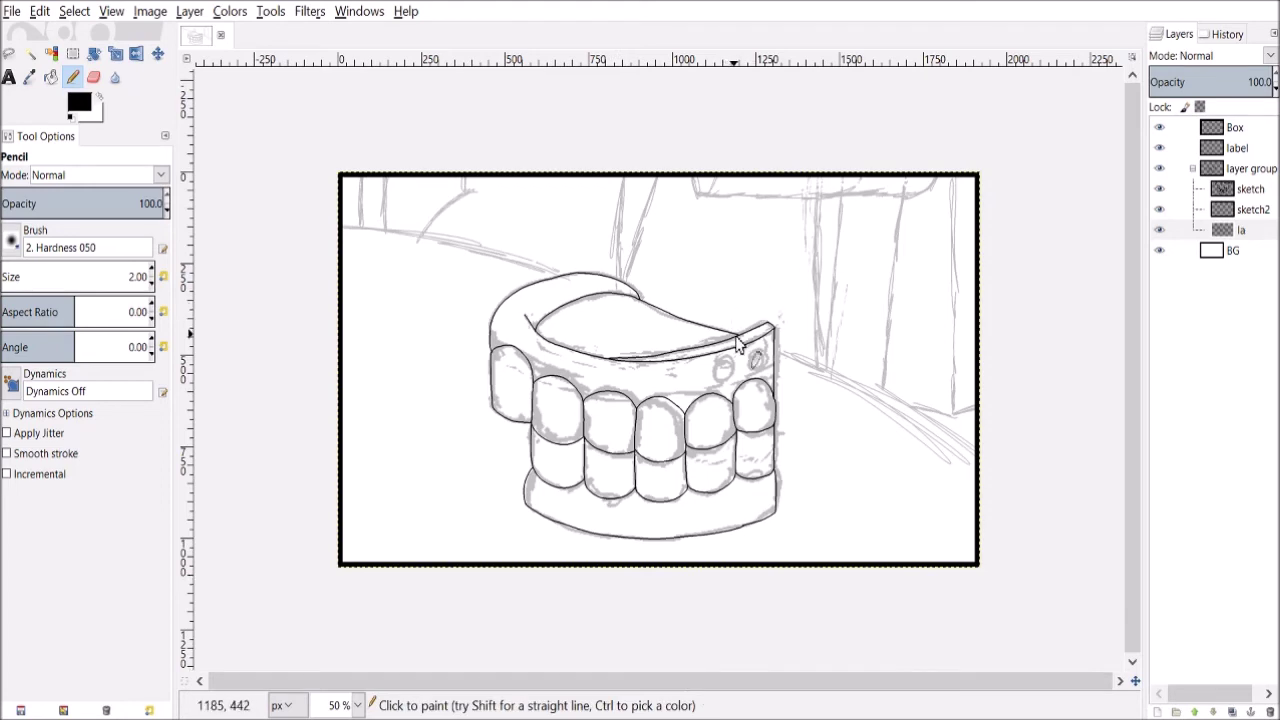
{"action": "scroll", "coordinate": [731, 333], "scroll_direction": "up", "scroll_amount": 5}
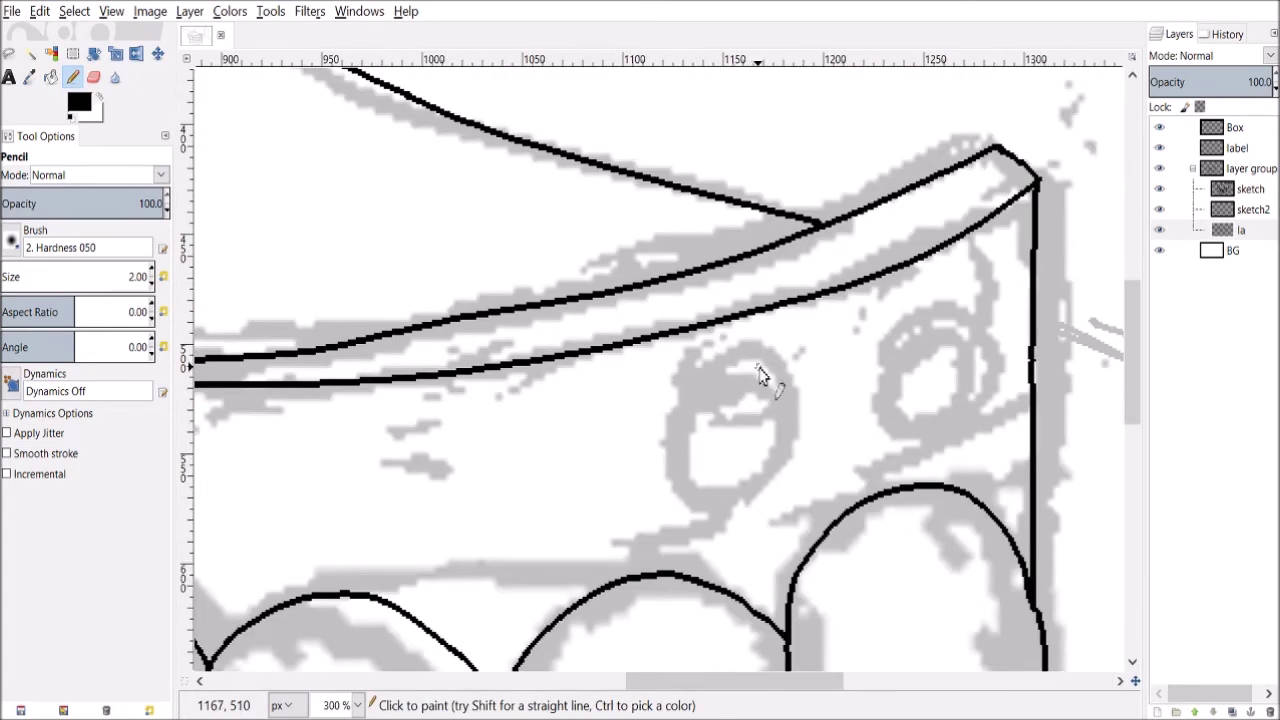
Ink the two small ovals on the front of the upper gum above the rightmost teeth, tracing the sketch.
{"action": "mouse_move", "coordinate": [753, 361]}
{"action": "left_mouse_down"}
{"action": "mouse_move", "coordinate": [688, 395]}
{"action": "mouse_move", "coordinate": [674, 448]}
{"action": "mouse_move", "coordinate": [695, 491]}
{"action": "mouse_move", "coordinate": [718, 502]}
{"action": "mouse_move", "coordinate": [754, 493]}
{"action": "mouse_move", "coordinate": [789, 460]}
{"action": "mouse_move", "coordinate": [798, 416]}
{"action": "mouse_move", "coordinate": [758, 368]}
{"action": "left_mouse_up"}
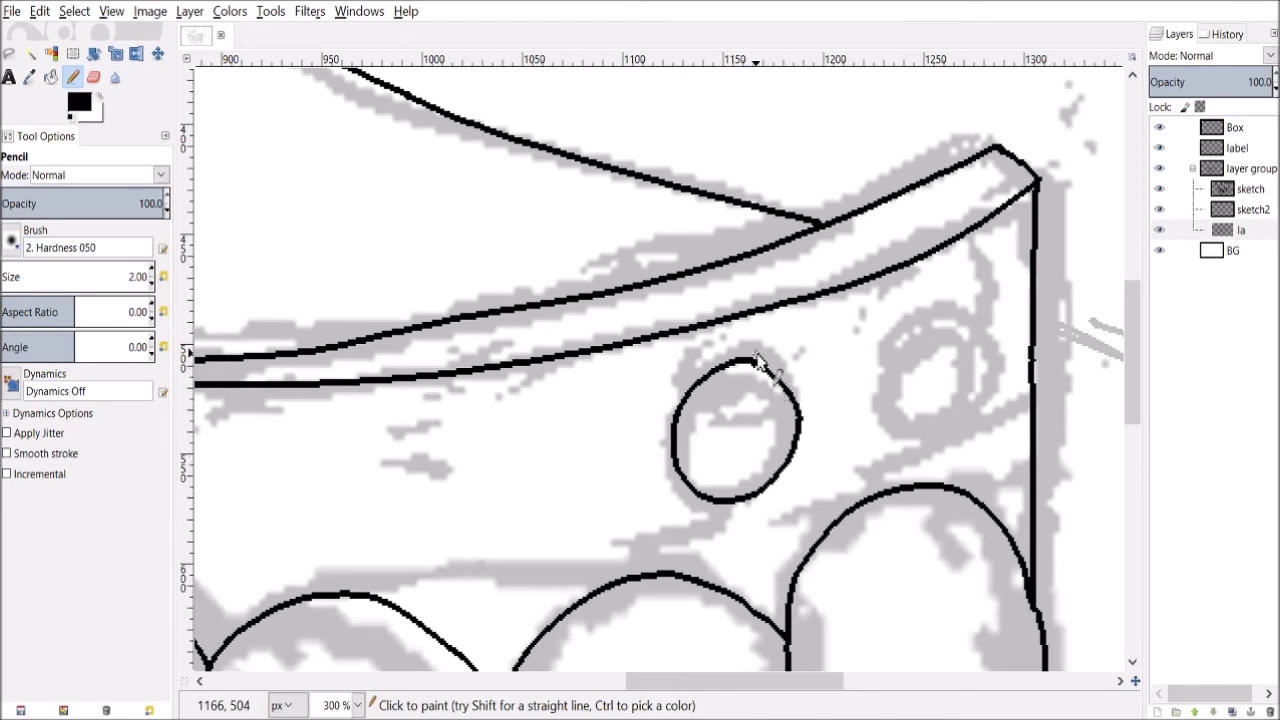
{"action": "mouse_move", "coordinate": [940, 312]}
{"action": "left_mouse_down"}
{"action": "mouse_move", "coordinate": [914, 337]}
{"action": "mouse_move", "coordinate": [886, 423]}
{"action": "mouse_move", "coordinate": [919, 442]}
{"action": "mouse_move", "coordinate": [982, 432]}
{"action": "mouse_move", "coordinate": [998, 385]}
{"action": "left_mouse_up"}
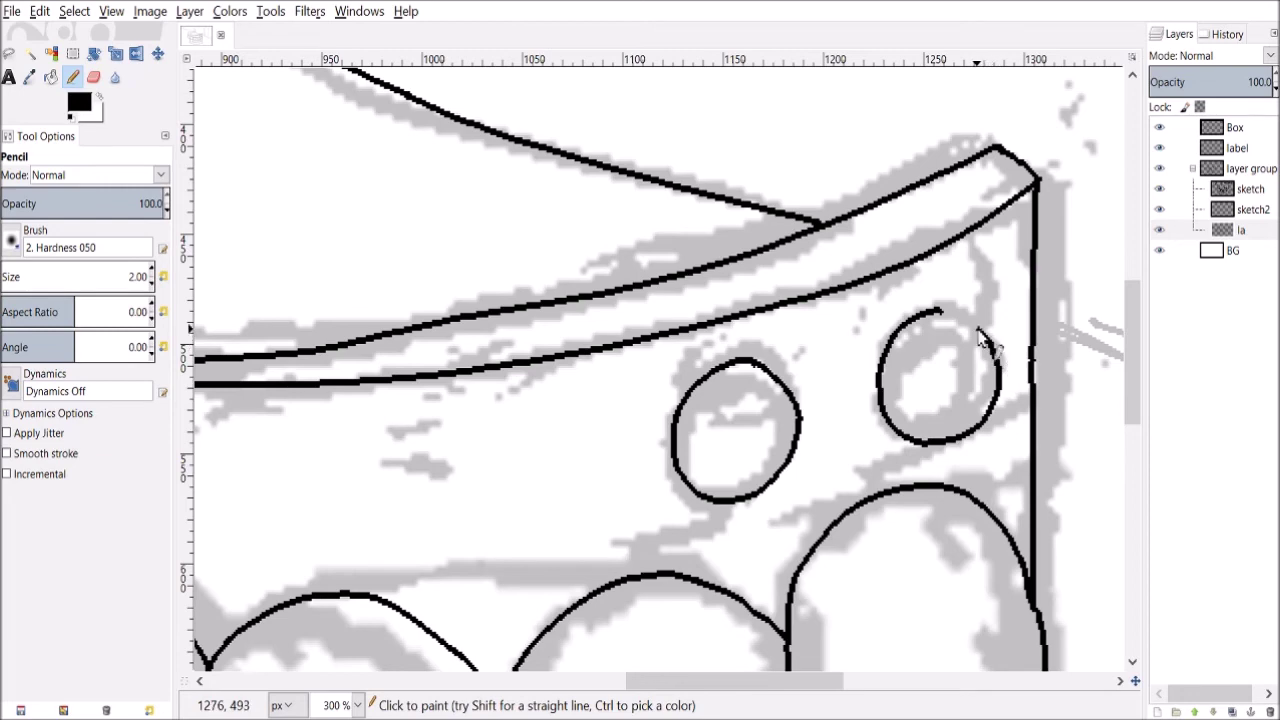
Ink the sloping ground line from the upper gum's right edge down to the canvas's right border.
{"action": "key", "text": "1"}
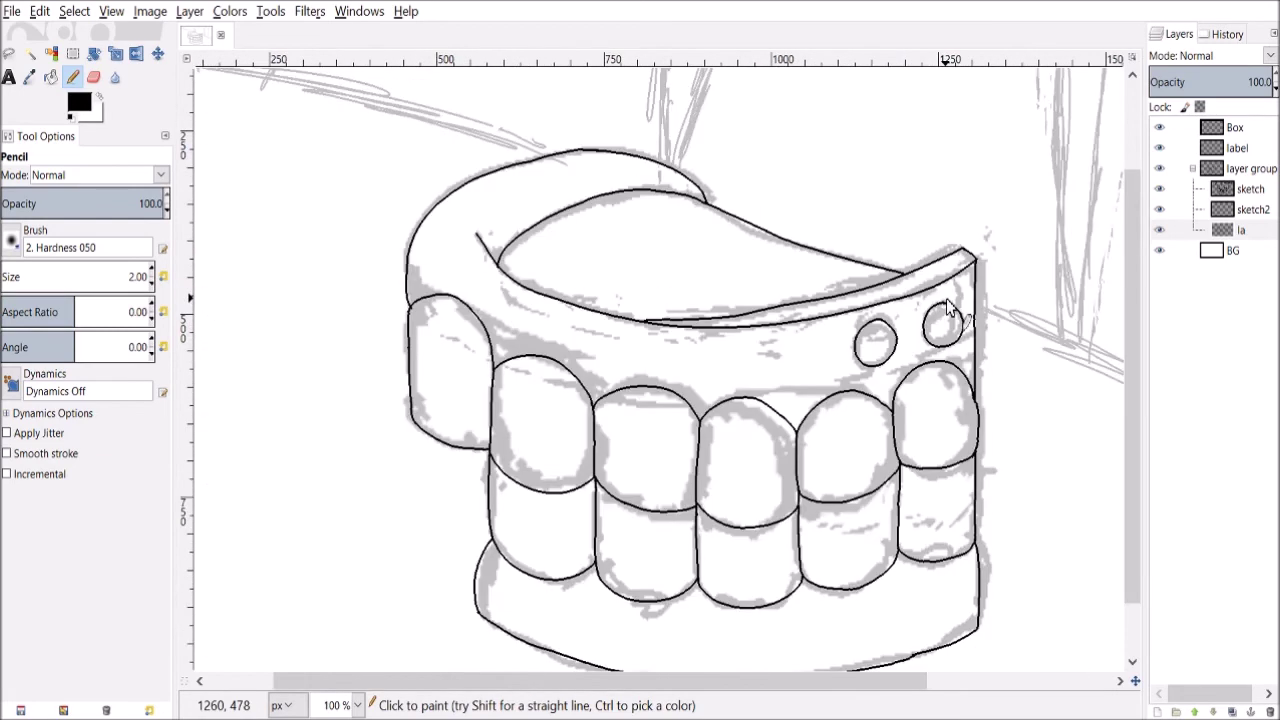
{"action": "key", "text": "minus"}
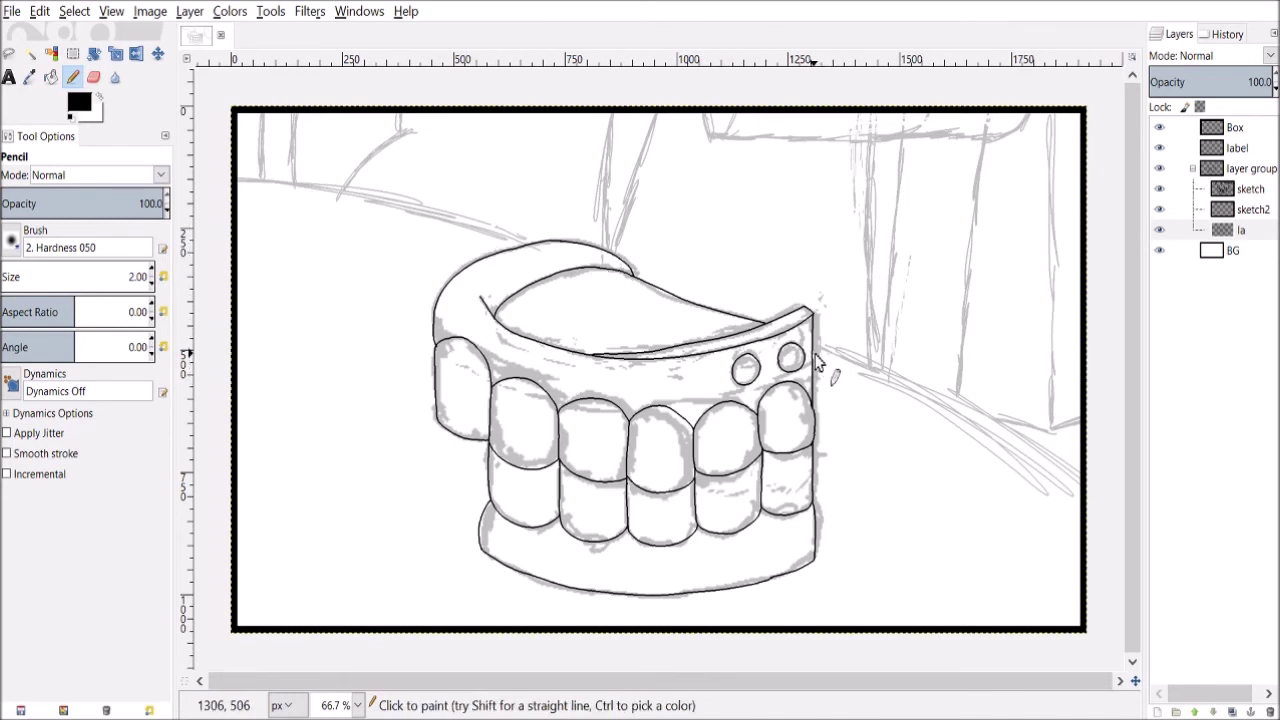
{"action": "mouse_move", "coordinate": [820, 358]}
{"action": "left_mouse_down"}
{"action": "mouse_move", "coordinate": [944, 426]}
{"action": "mouse_move", "coordinate": [1082, 540]}
{"action": "left_mouse_up"}
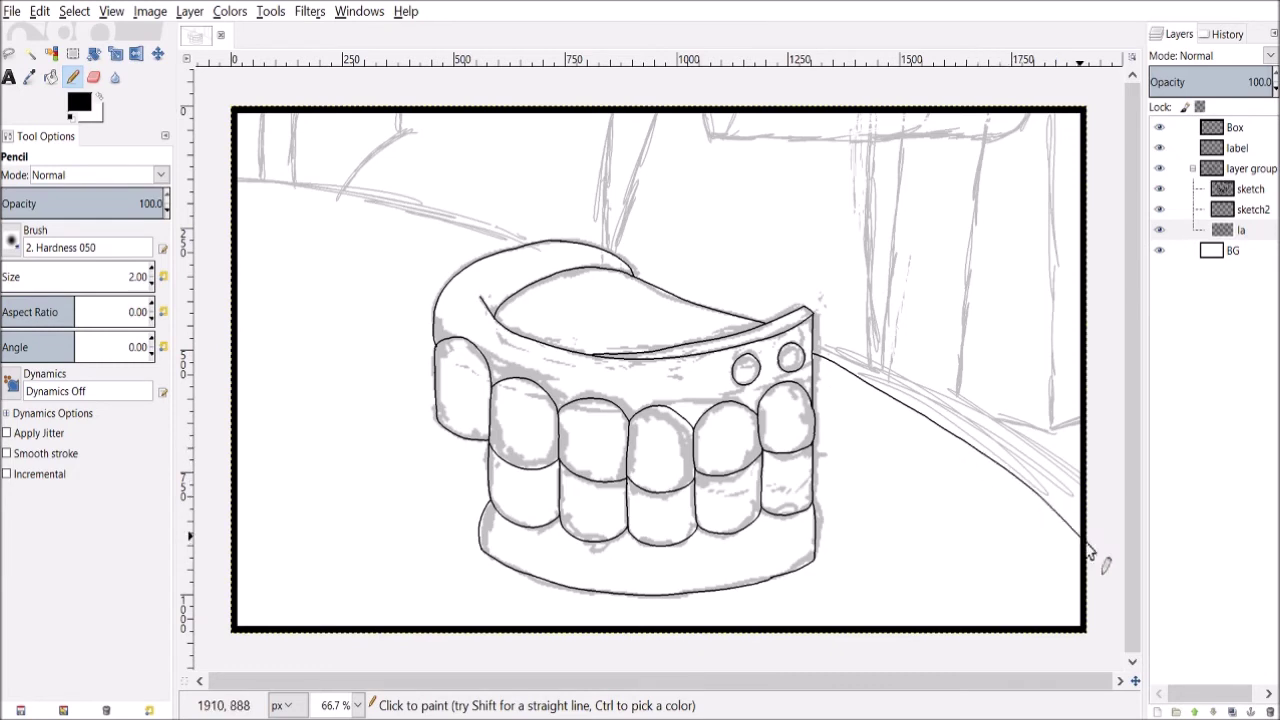
{"action": "key", "text": "u"}
{"action": "key", "text": "1"}
{"action": "key", "text": "2"}
{"action": "key", "text": "n"}
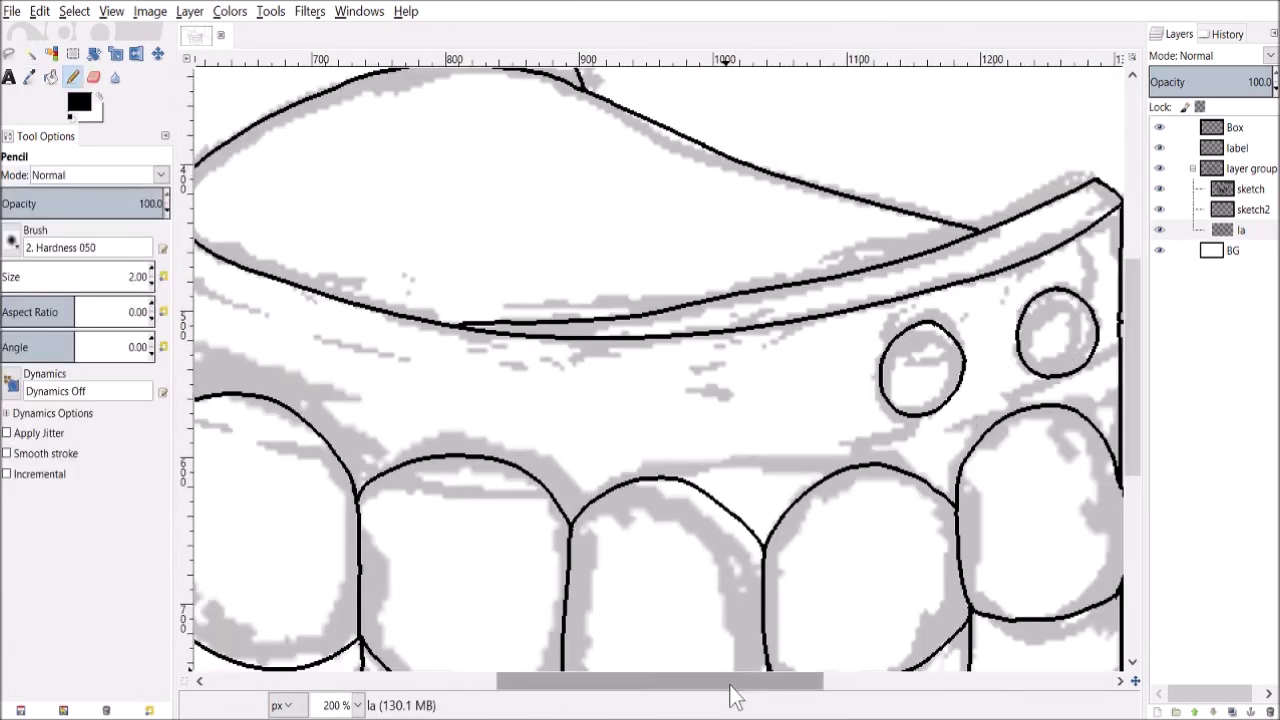
{"action": "left_click_drag", "start_coordinate": [729, 690], "coordinate": [840, 705]}
Ink the curved ground line from the canvas's left border to the top of the upper gum's back rim.
{"action": "key", "text": "shift+ctrl+j"}
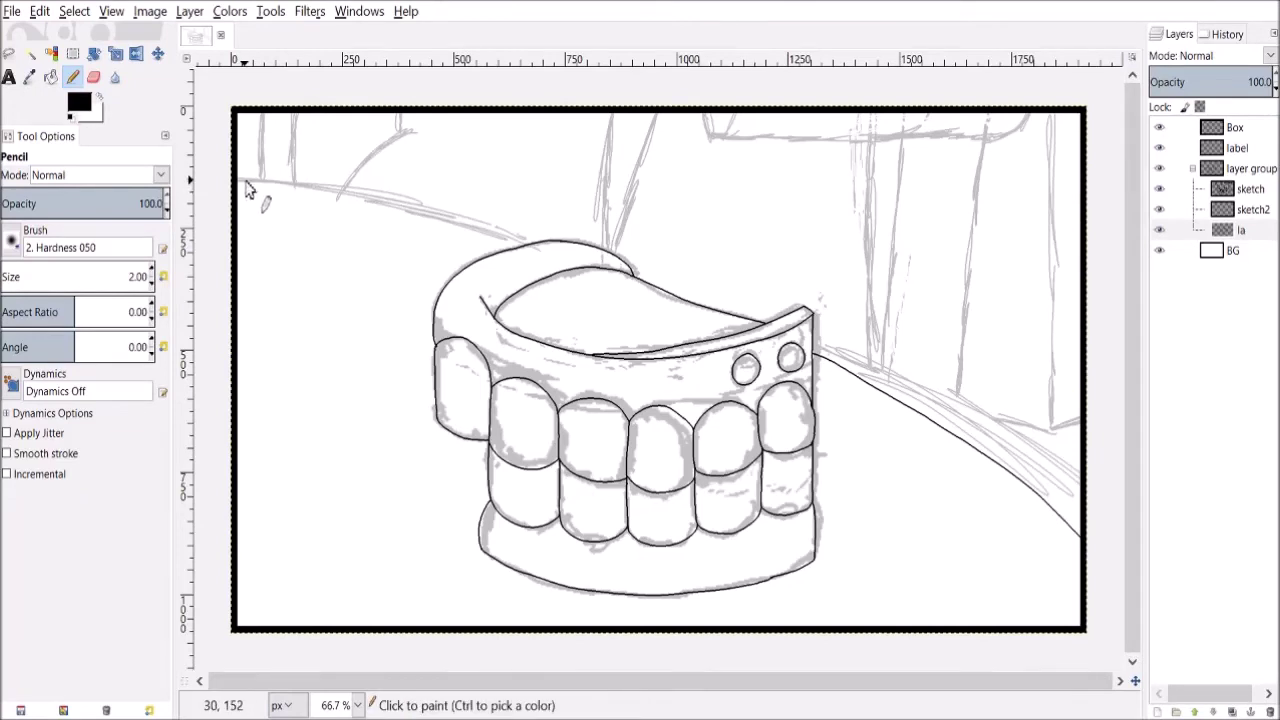
{"action": "left_click_drag", "start_coordinate": [235, 181], "coordinate": [436, 241]}
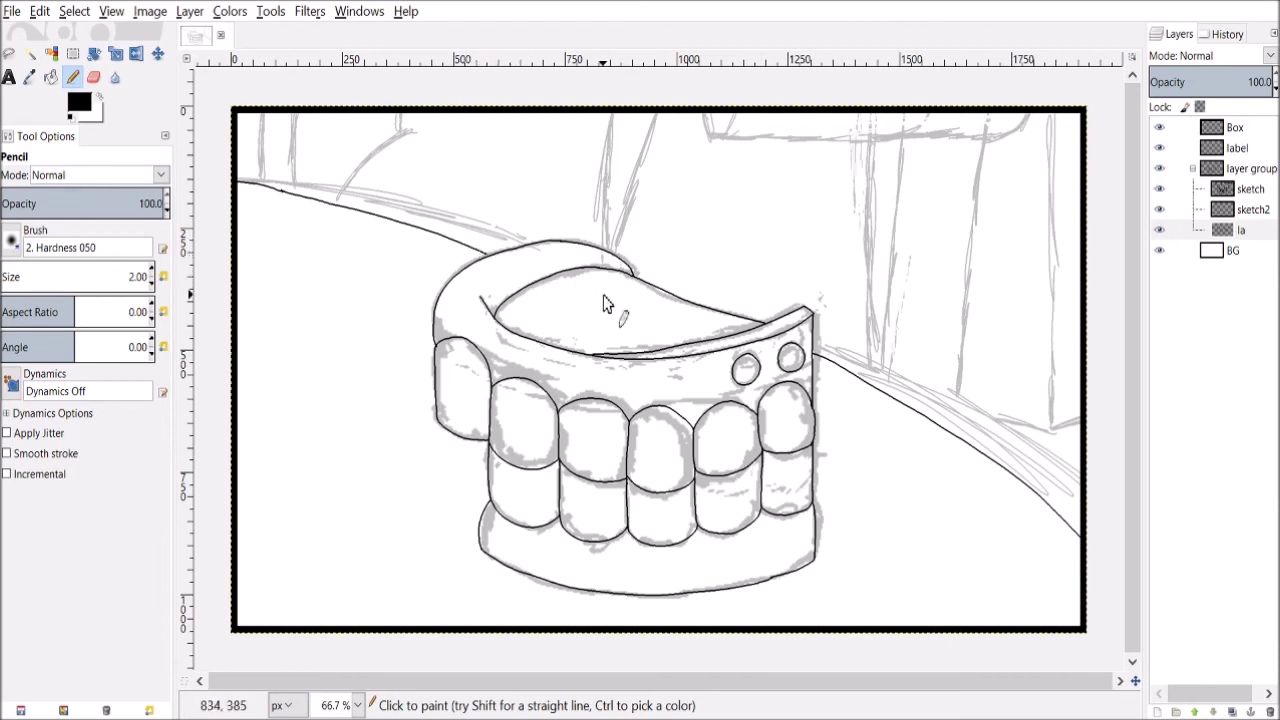
{"action": "key", "text": "ctrl+z"}
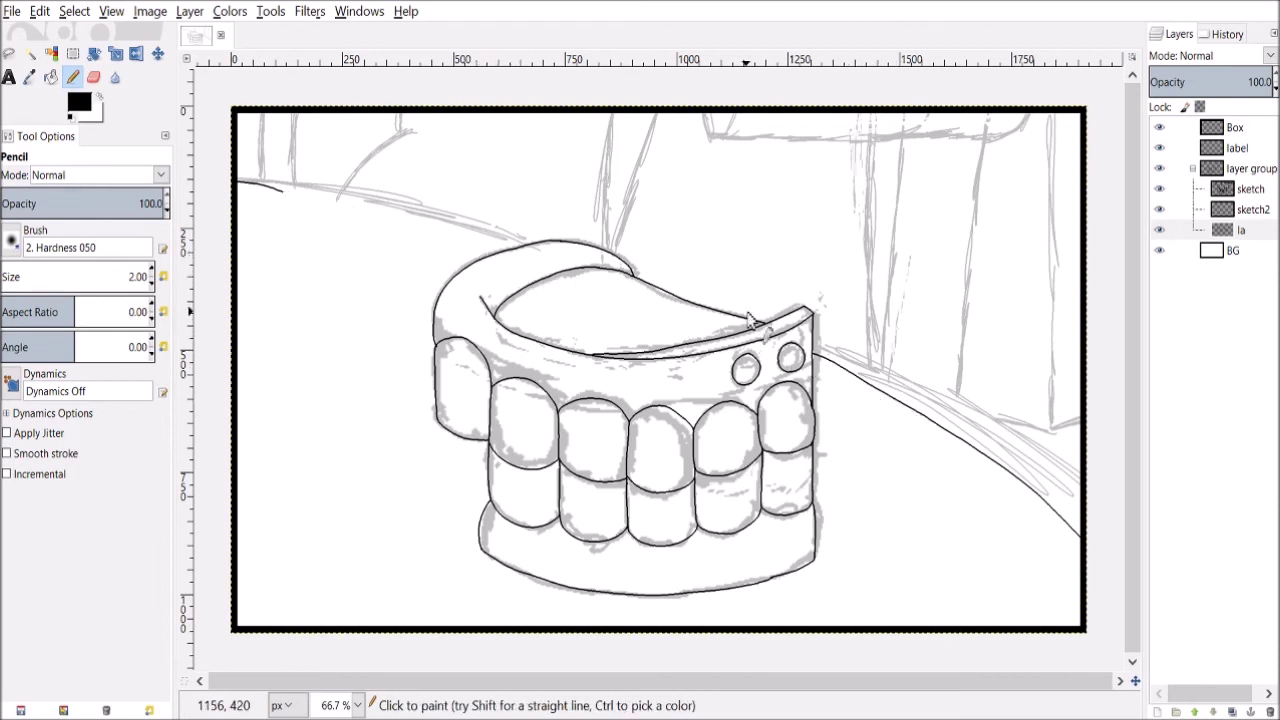
{"action": "mouse_move", "coordinate": [252, 186]}
{"action": "left_mouse_down"}
{"action": "mouse_move", "coordinate": [392, 199]}
{"action": "mouse_move", "coordinate": [512, 238]}
{"action": "left_mouse_up"}
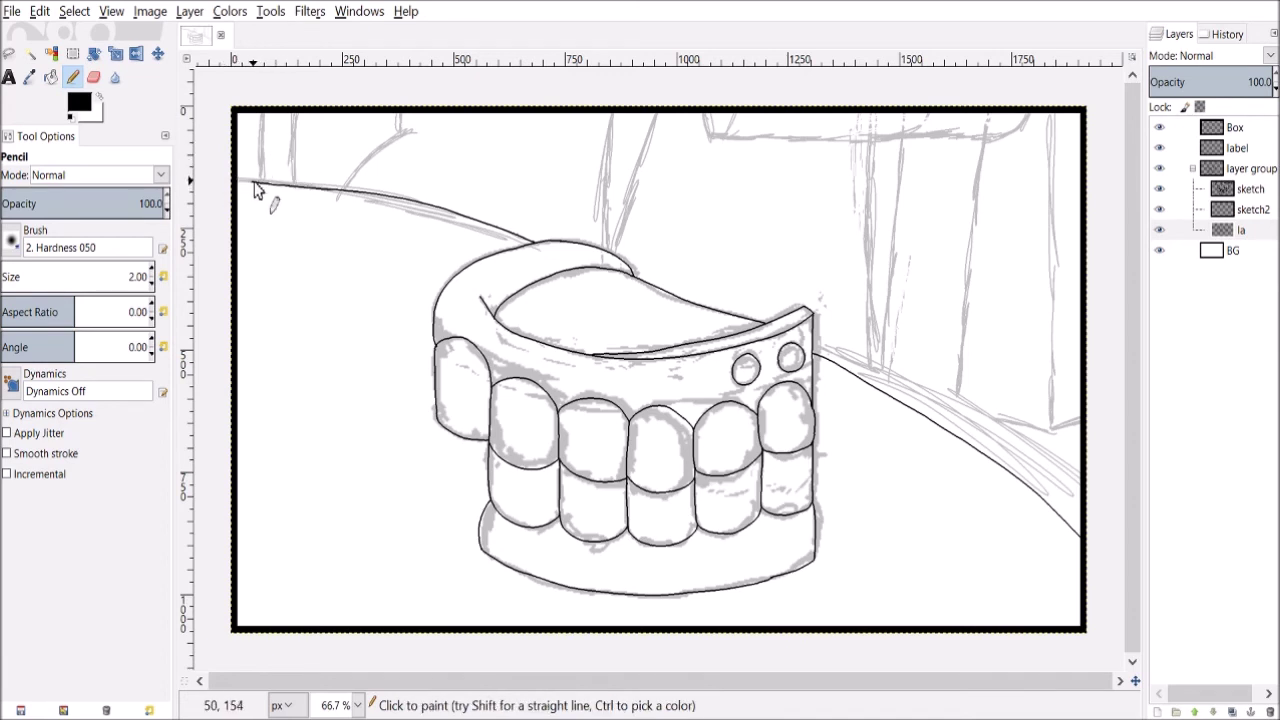
Ink the upper-left background lines: two verticals, the arc beside them and the short vertical rising from the arc.
{"action": "left_click_drag", "start_coordinate": [265, 182], "coordinate": [263, 113]}
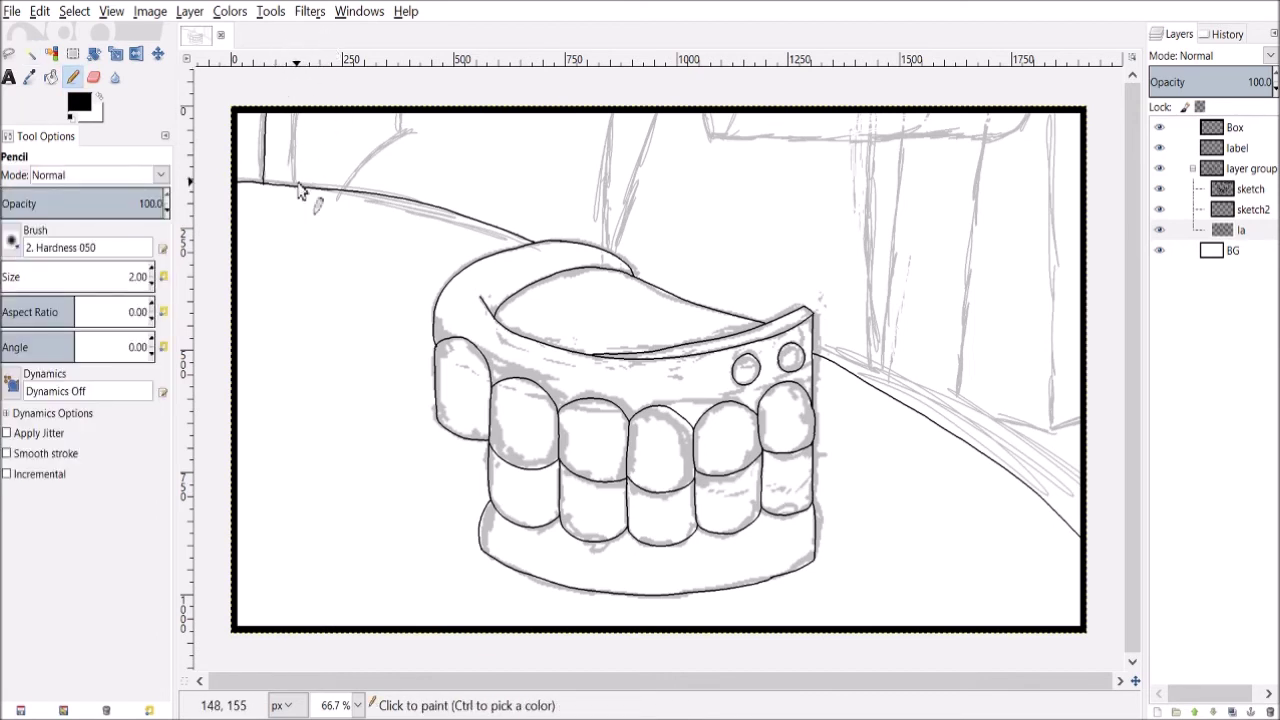
{"action": "left_click_drag", "start_coordinate": [296, 185], "coordinate": [296, 112]}
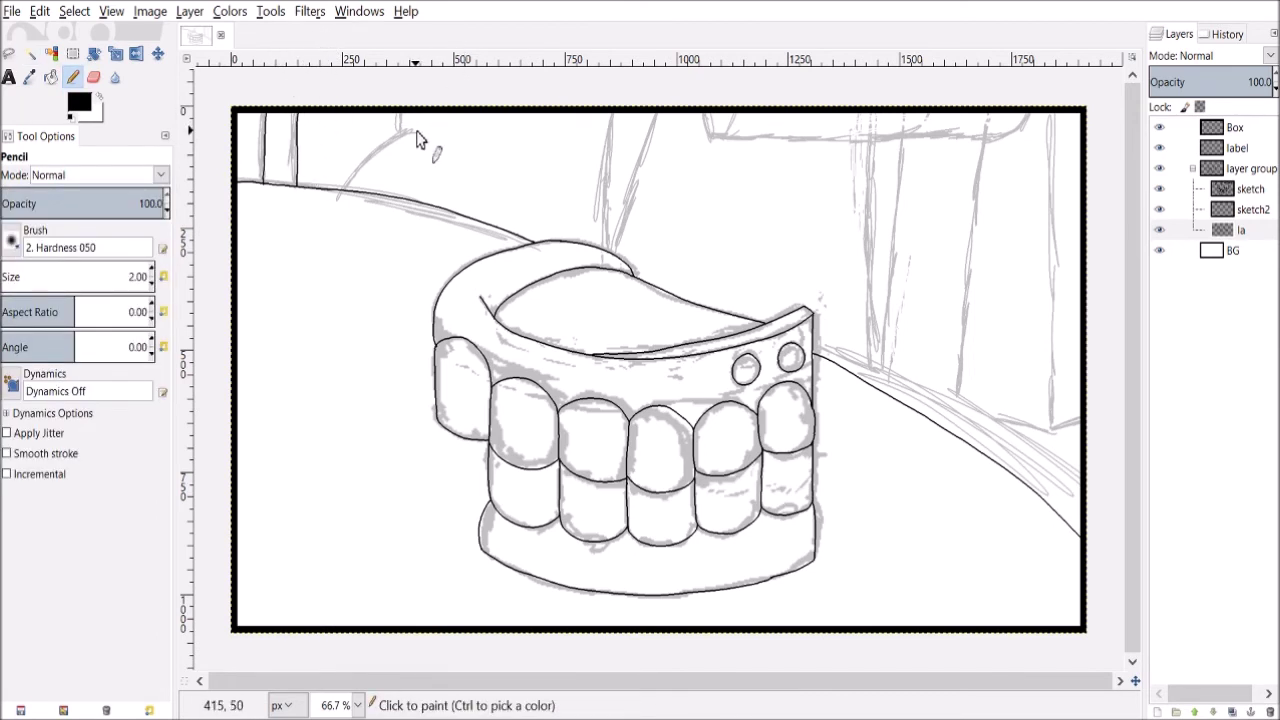
{"action": "left_click_drag", "start_coordinate": [401, 134], "coordinate": [355, 174]}
{"action": "key", "text": "plus"}
{"action": "key", "text": "plus"}
{"action": "key", "text": "plus"}
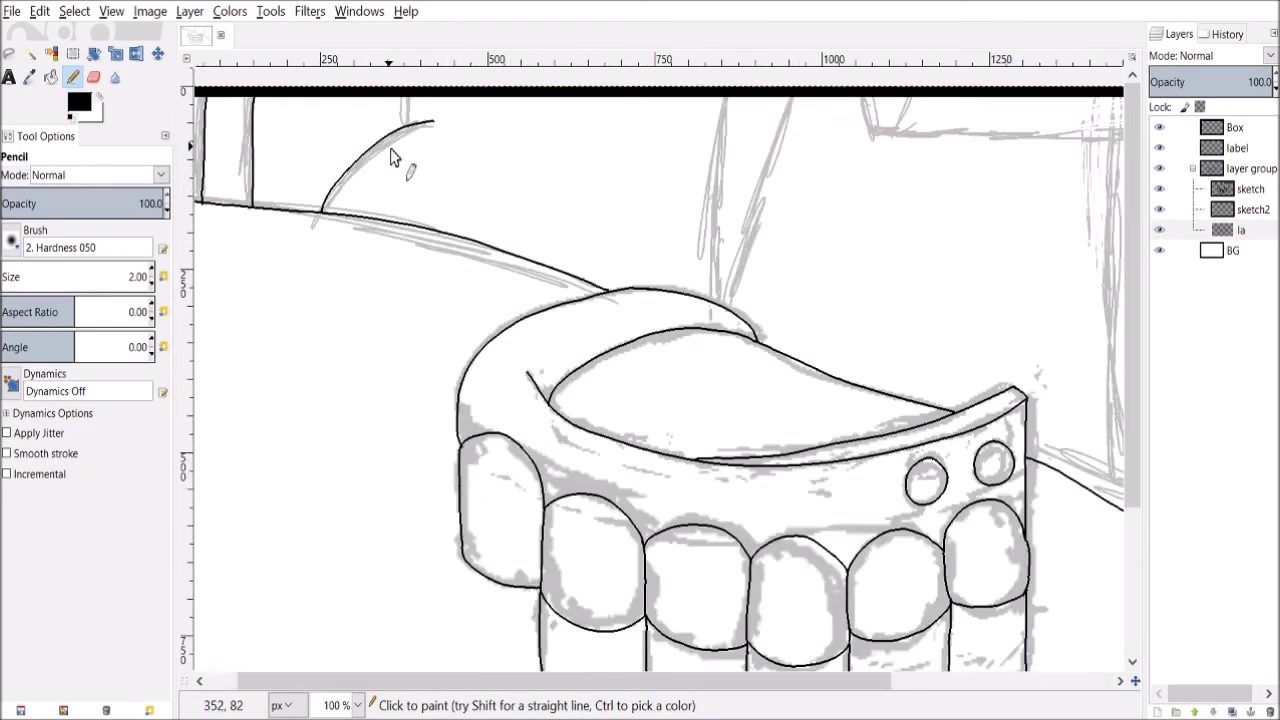
{"action": "left_click_drag", "start_coordinate": [1130, 242], "coordinate": [1130, 237]}
{"action": "scroll", "coordinate": [1135, 250], "scroll_direction": "up", "scroll_amount": 1}
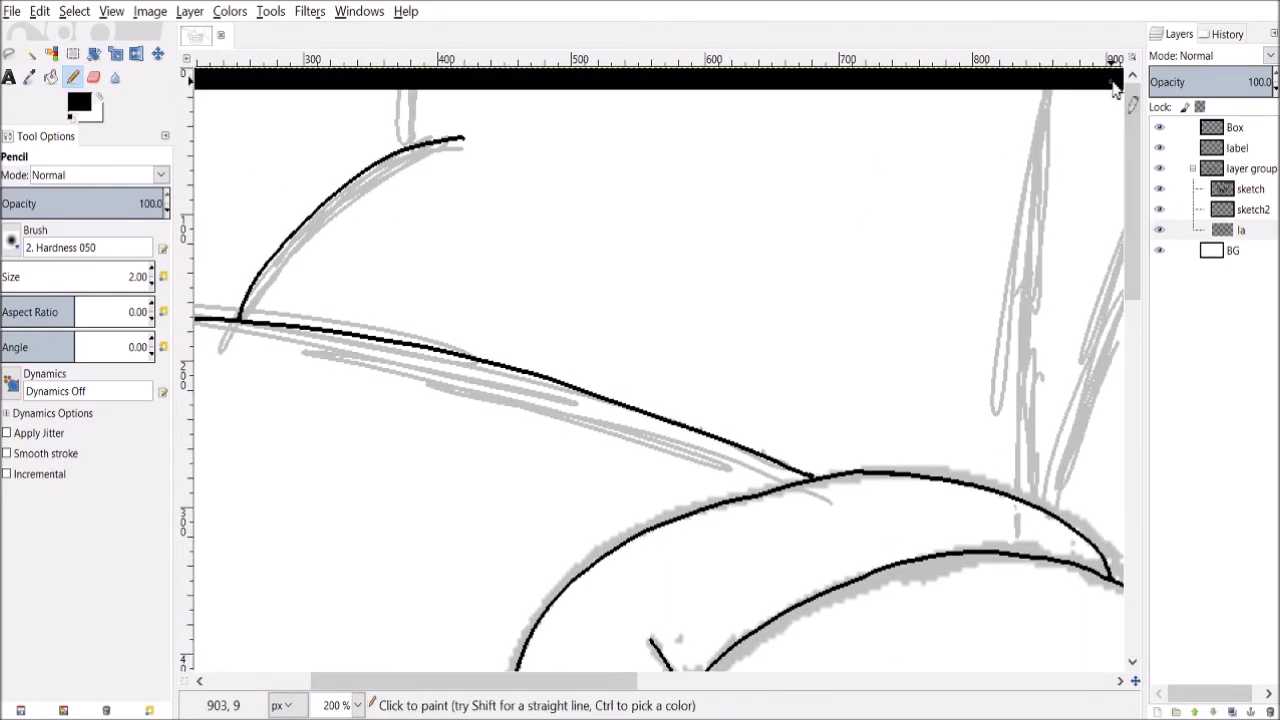
{"action": "left_click_drag", "start_coordinate": [410, 149], "coordinate": [413, 88]}
{"action": "key", "text": "u"}
{"action": "key", "text": "n"}
Hide the Box layer and ink the vertical and slanted lines from the canvas's top edge to the upper gum's back rim.
{"action": "left_click_drag", "start_coordinate": [616, 683], "coordinate": [757, 694]}
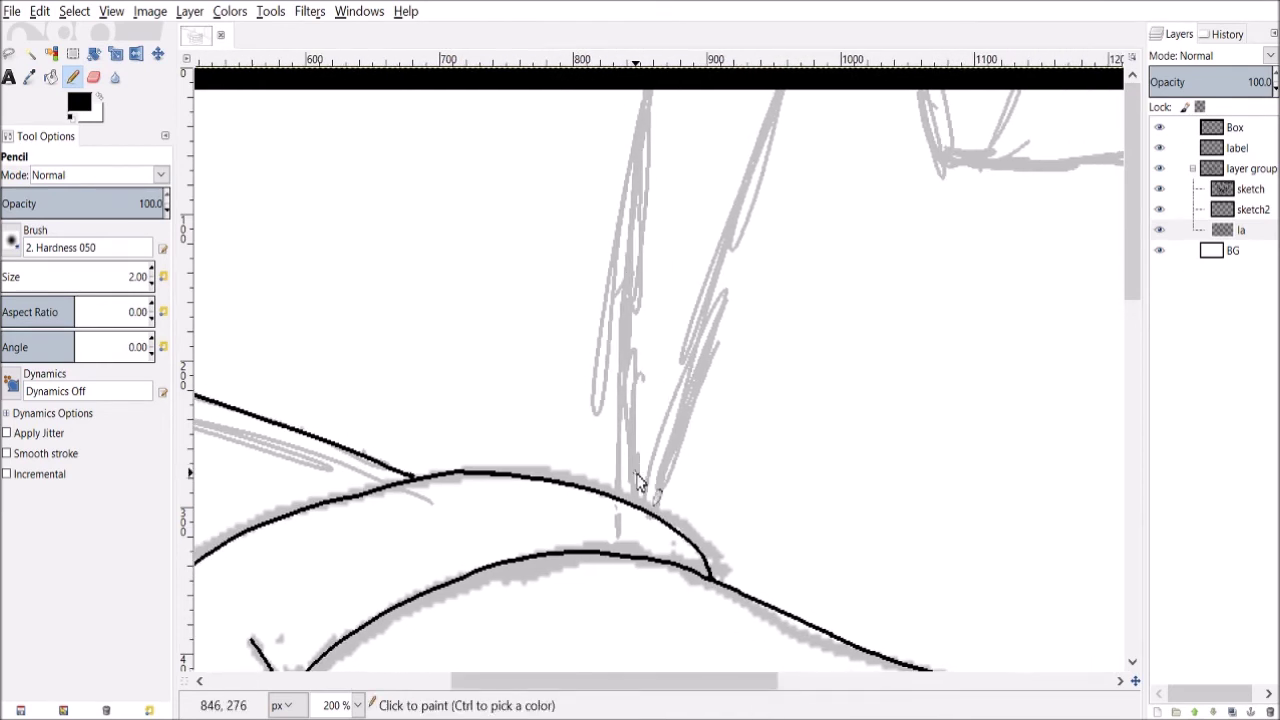
{"action": "left_click_drag", "start_coordinate": [650, 103], "coordinate": [637, 506]}
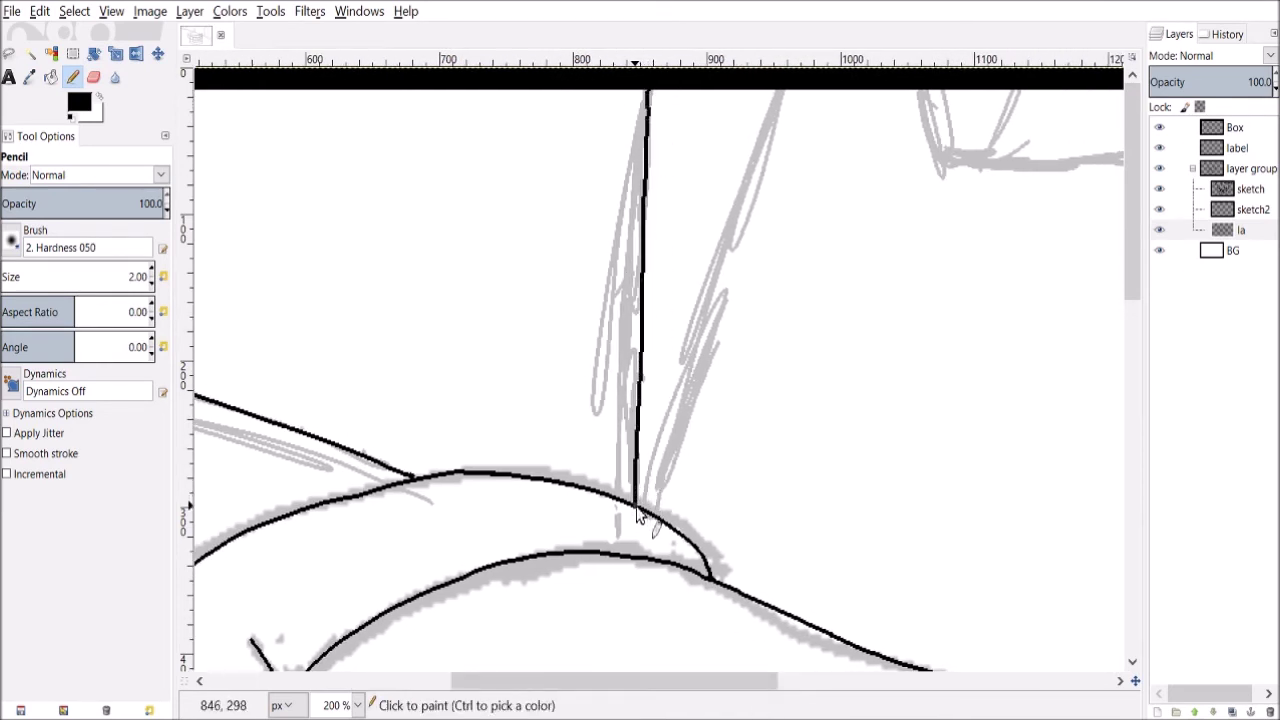
{"action": "left_click", "coordinate": [1160, 127]}
{"action": "left_click_drag", "start_coordinate": [650, 87], "coordinate": [651, 62]}
{"action": "mouse_move", "coordinate": [790, 70]}
{"action": "left_mouse_down"}
{"action": "mouse_move", "coordinate": [763, 145]}
{"action": "mouse_move", "coordinate": [650, 518]}
{"action": "left_mouse_up"}
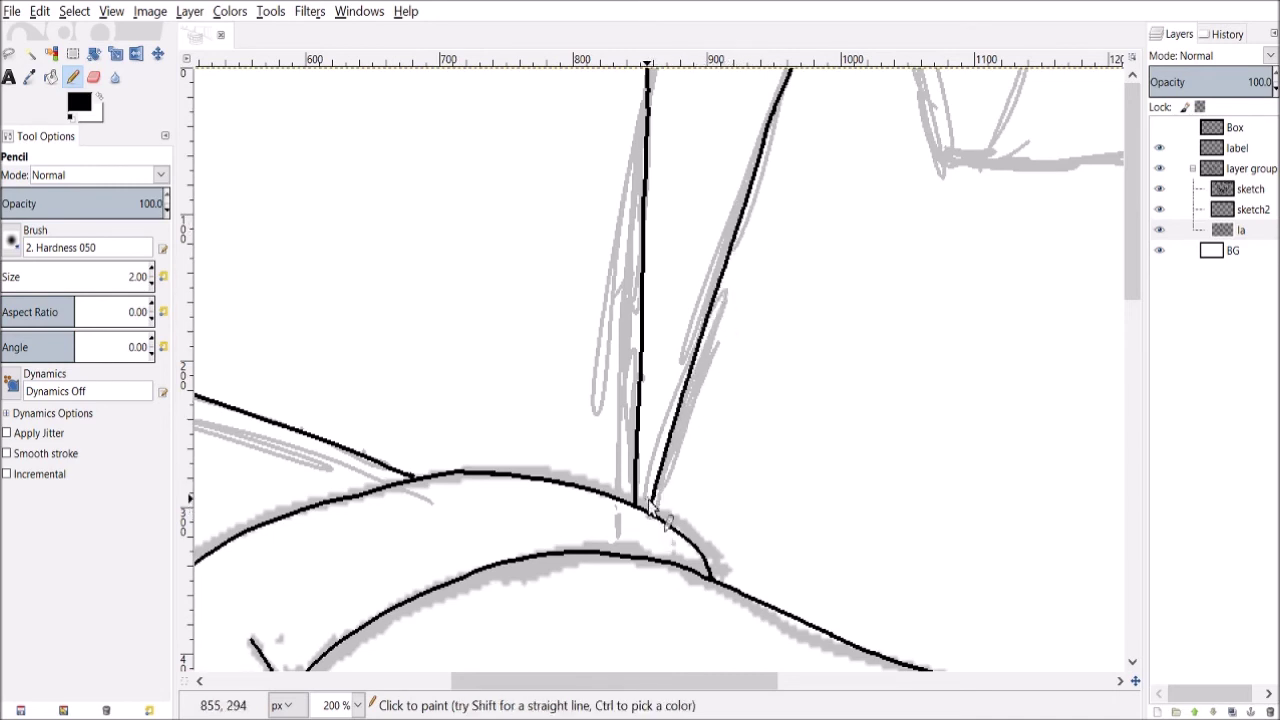
Ink the narrow U-shaped curve hanging from the canvas's top edge at the left end of the upper-right background shape.
{"action": "left_click_drag", "start_coordinate": [687, 677], "coordinate": [802, 681]}
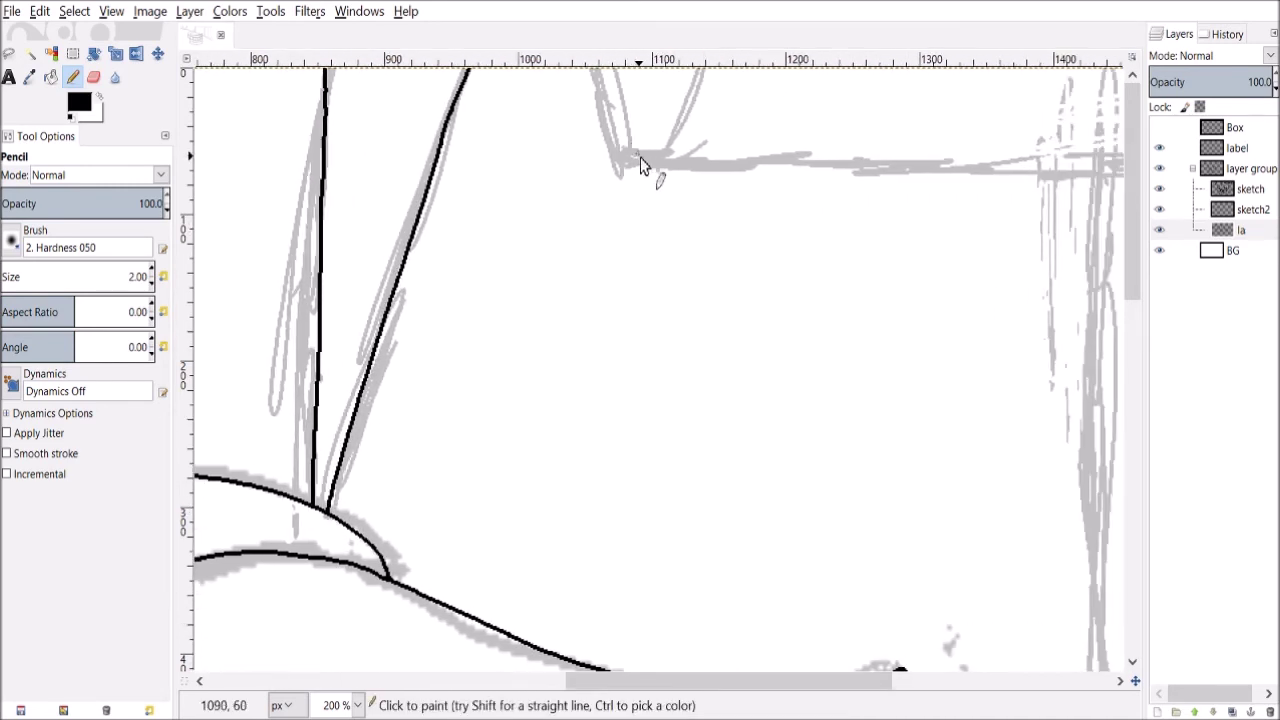
{"action": "mouse_move", "coordinate": [643, 165]}
{"action": "left_mouse_down"}
{"action": "mouse_move", "coordinate": [613, 136]}
{"action": "mouse_move", "coordinate": [586, 14]}
{"action": "left_mouse_up"}
{"action": "left_click_drag", "start_coordinate": [643, 167], "coordinate": [697, 84]}
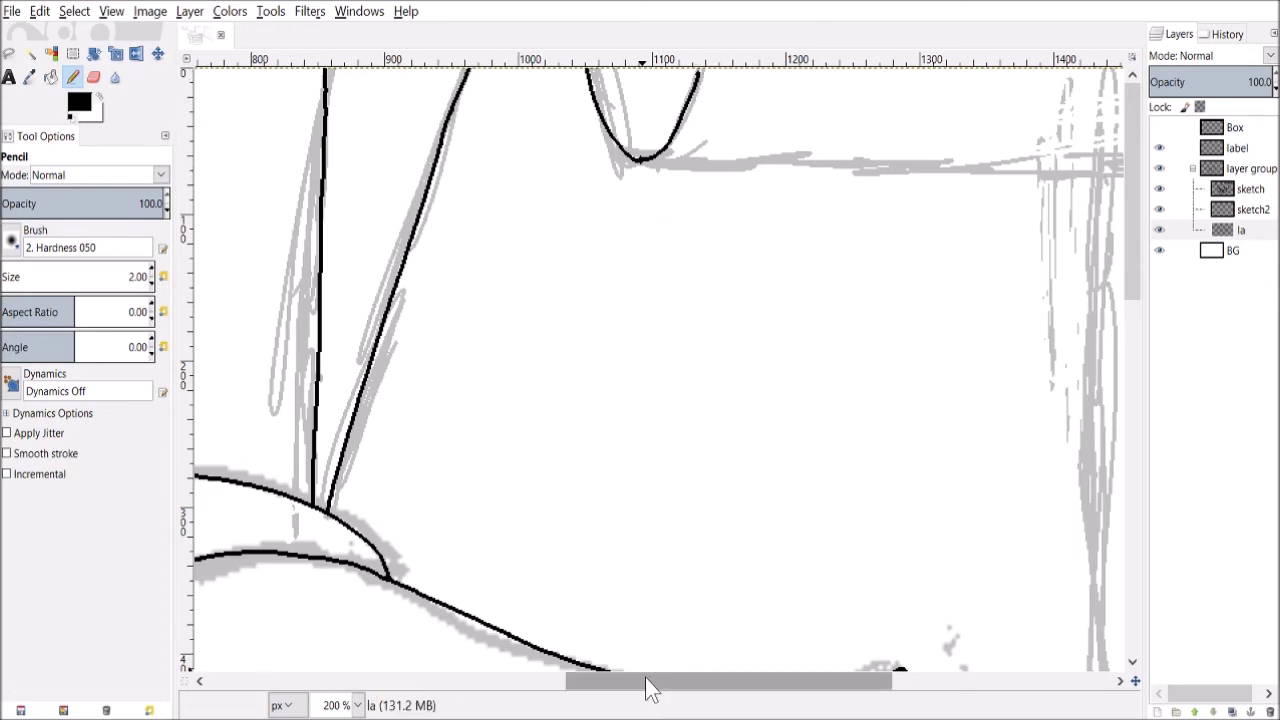
Ink the long, nearly horizontal line from the bottom of the U-shaped curve rightward past the sketched verticals.
{"action": "left_click_drag", "start_coordinate": [645, 681], "coordinate": [695, 682]}
{"action": "left_click_drag", "start_coordinate": [502, 163], "coordinate": [694, 167]}
{"action": "key", "text": "ctrl+z"}
{"action": "mouse_move", "coordinate": [502, 163]}
{"action": "left_mouse_down"}
{"action": "mouse_move", "coordinate": [641, 174]}
{"action": "mouse_move", "coordinate": [1072, 165]}
{"action": "left_mouse_up"}
{"action": "key", "text": "ctrl+z"}
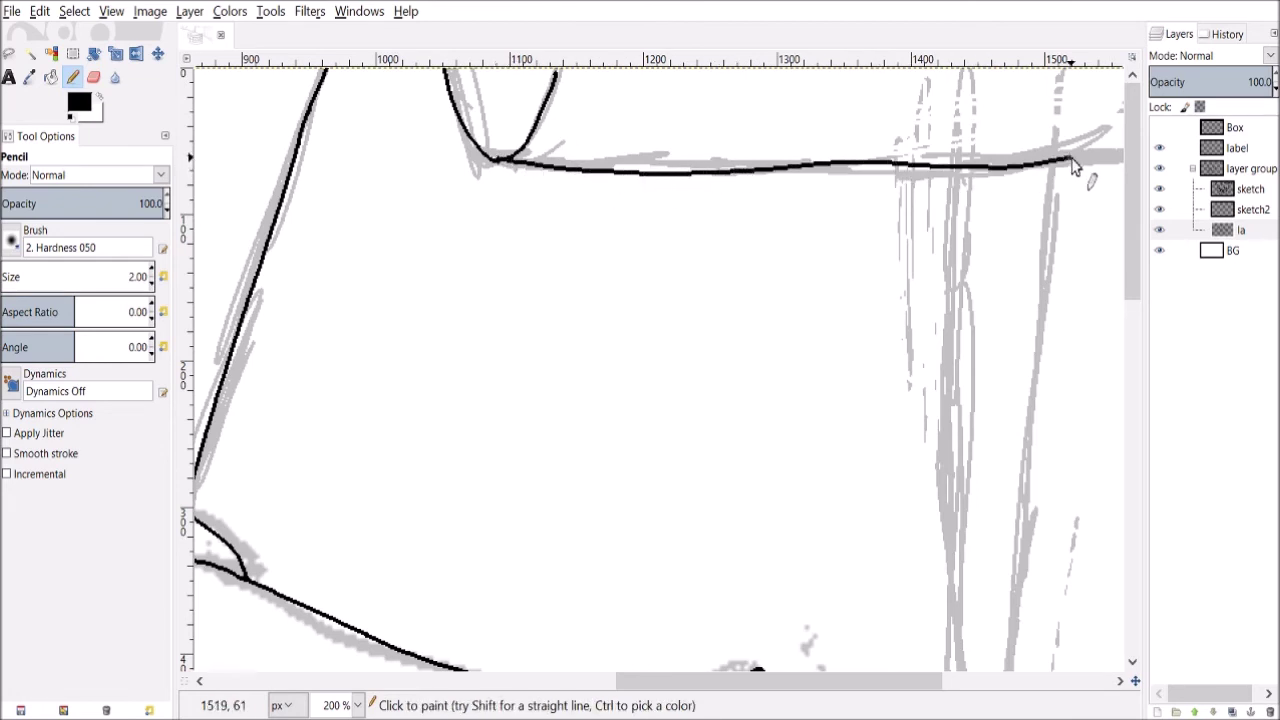
Erase the overshooting right end of the new horizontal line.
{"action": "left_click_drag", "start_coordinate": [805, 683], "coordinate": [911, 683]}
{"action": "mouse_move", "coordinate": [1131, 283]}
{"action": "left_mouse_down"}
{"action": "mouse_move", "coordinate": [1129, 306]}
{"action": "mouse_move", "coordinate": [1131, 264]}
{"action": "left_mouse_up"}
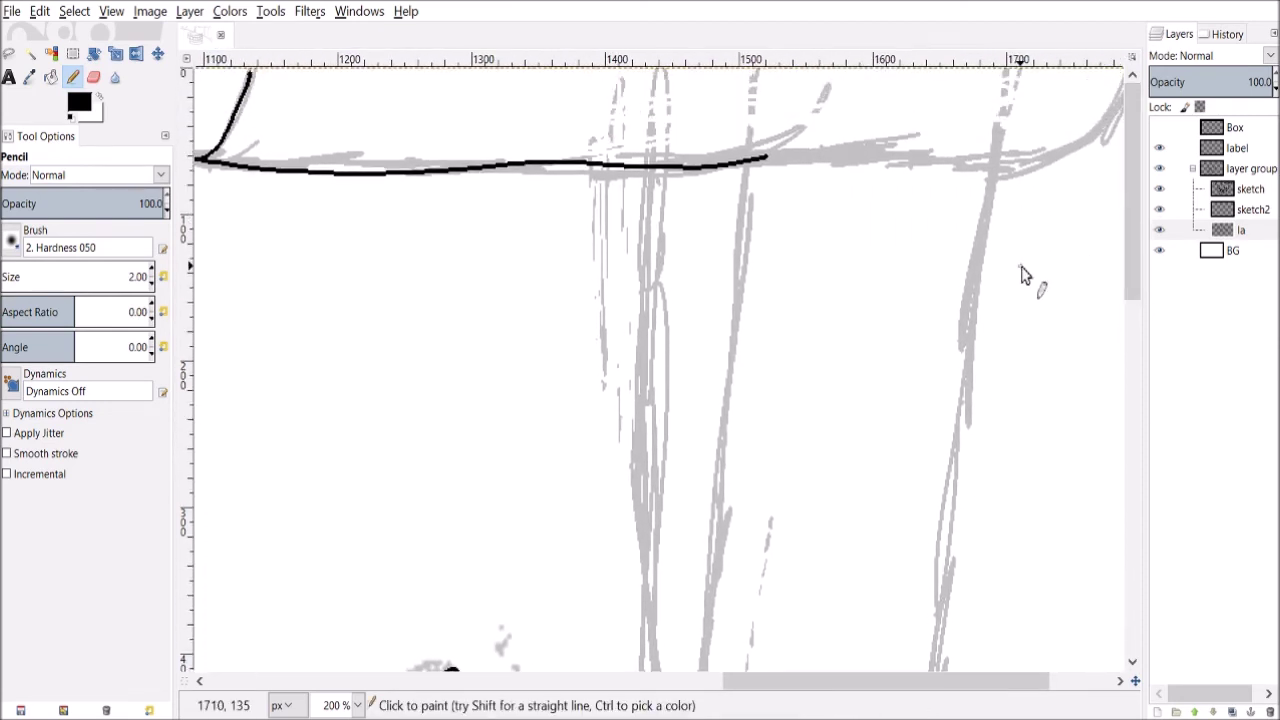
{"action": "left_click_drag", "start_coordinate": [758, 681], "coordinate": [775, 681]}
{"action": "key", "text": "shift+e"}
{"action": "left_click_drag", "start_coordinate": [772, 162], "coordinate": [713, 166]}
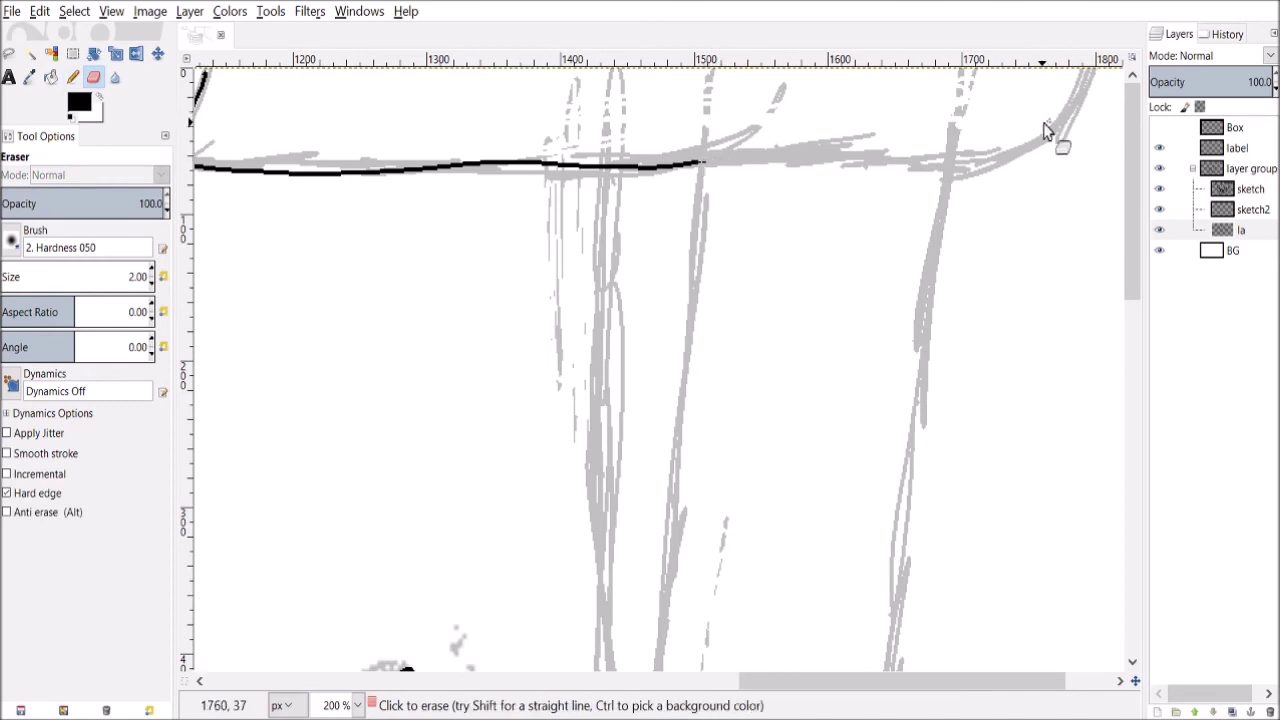
Continue the horizontal line to the right and curve it up to the canvas's top edge, cleaning the join.
{"action": "key", "text": "n"}
{"action": "mouse_move", "coordinate": [1062, 120]}
{"action": "left_mouse_down"}
{"action": "mouse_move", "coordinate": [968, 156]}
{"action": "mouse_move", "coordinate": [705, 162]}
{"action": "left_mouse_up"}
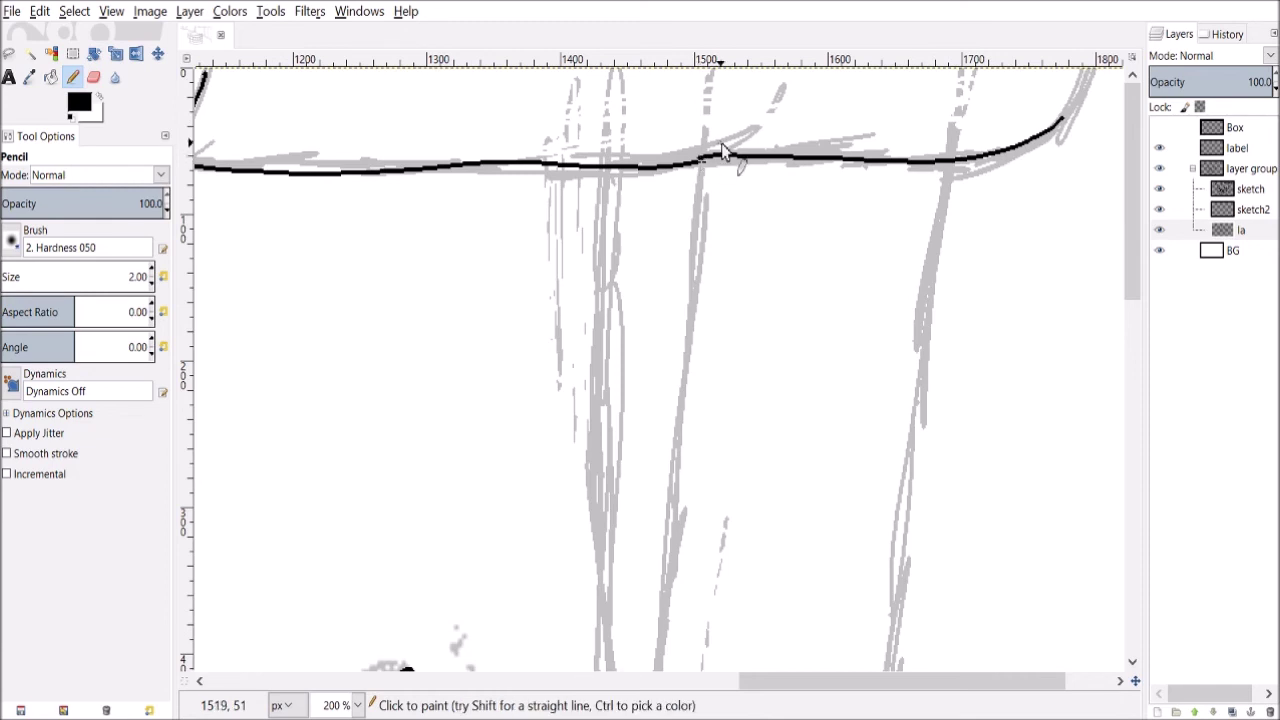
{"action": "key", "text": "shift+e"}
{"action": "key", "text": "n"}
{"action": "left_click_drag", "start_coordinate": [1062, 120], "coordinate": [1090, 68]}
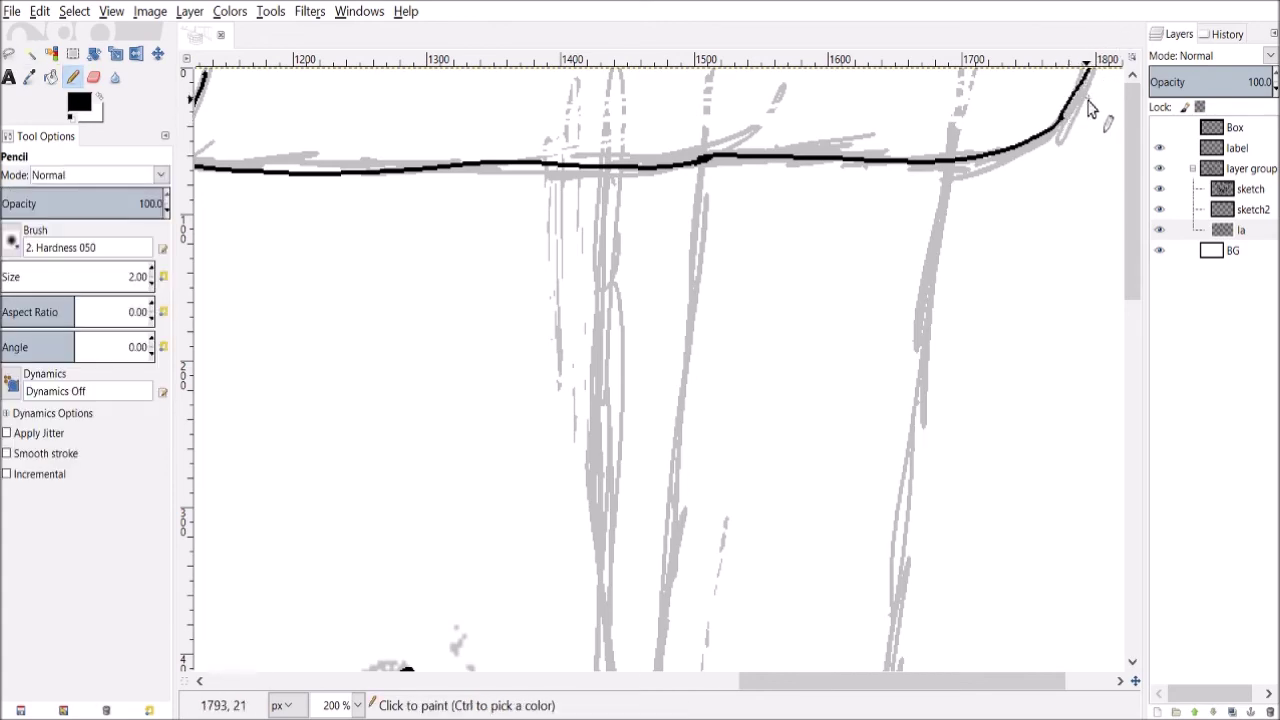
Erase the rough spot at the line's right-hand bend and show the Box layer again.
{"action": "key", "text": "shift+e"}
{"action": "left_click_drag", "start_coordinate": [1060, 126], "coordinate": [1067, 117]}
{"action": "scroll", "coordinate": [1076, 118], "scroll_direction": "down", "scroll_amount": 3}
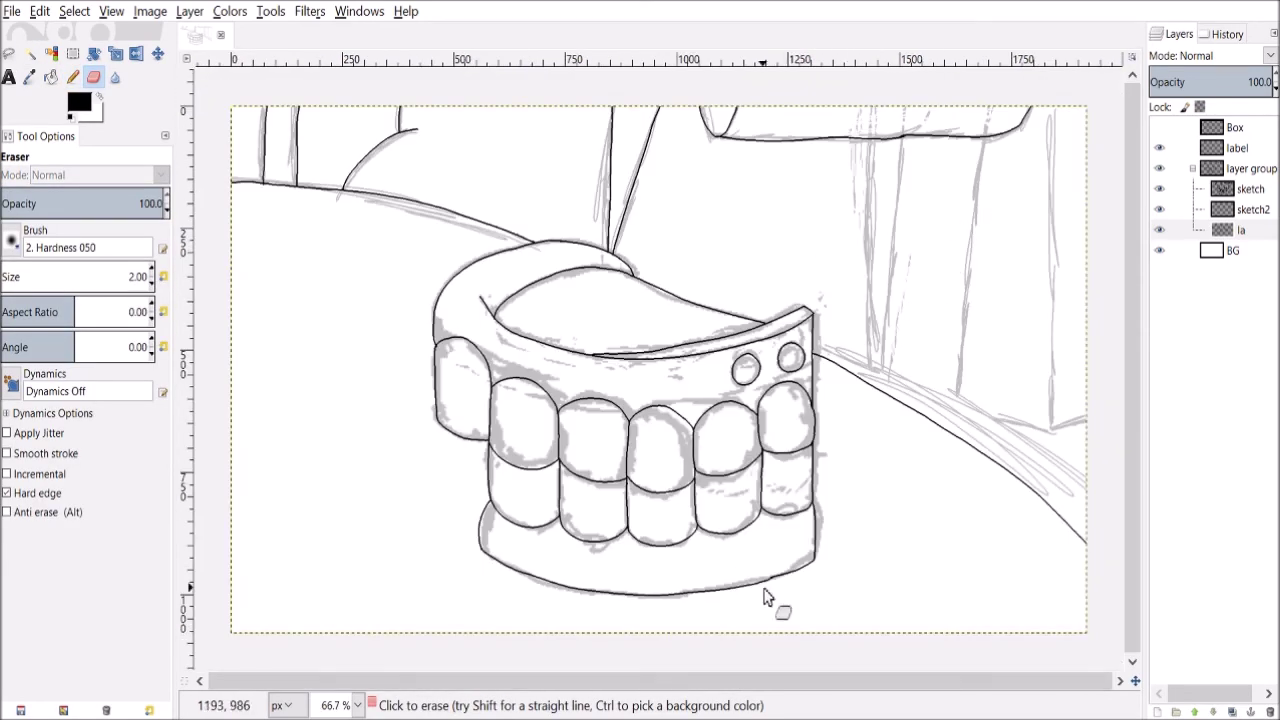
{"action": "scroll", "coordinate": [766, 572], "scroll_direction": "up", "scroll_amount": 2}
{"action": "left_click_drag", "start_coordinate": [776, 679], "coordinate": [948, 681]}
{"action": "left_click_drag", "start_coordinate": [1133, 425], "coordinate": [1136, 183]}
{"action": "left_click", "coordinate": [1159, 127]}
Ink the three long lines running down from the horizontal edge to the sloping ground line on the right.
{"action": "scroll", "coordinate": [929, 223], "scroll_direction": "down", "scroll_amount": 2}
{"action": "key", "text": "n"}
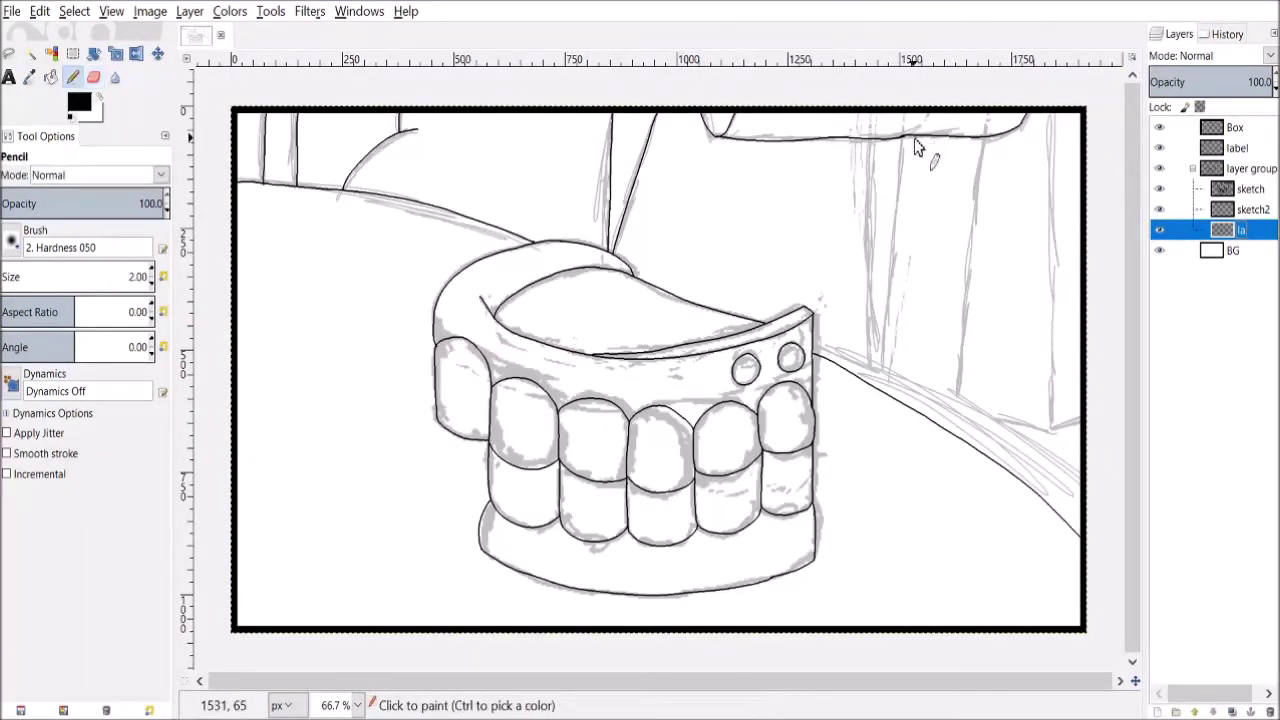
{"action": "left_click_drag", "start_coordinate": [869, 141], "coordinate": [873, 308]}
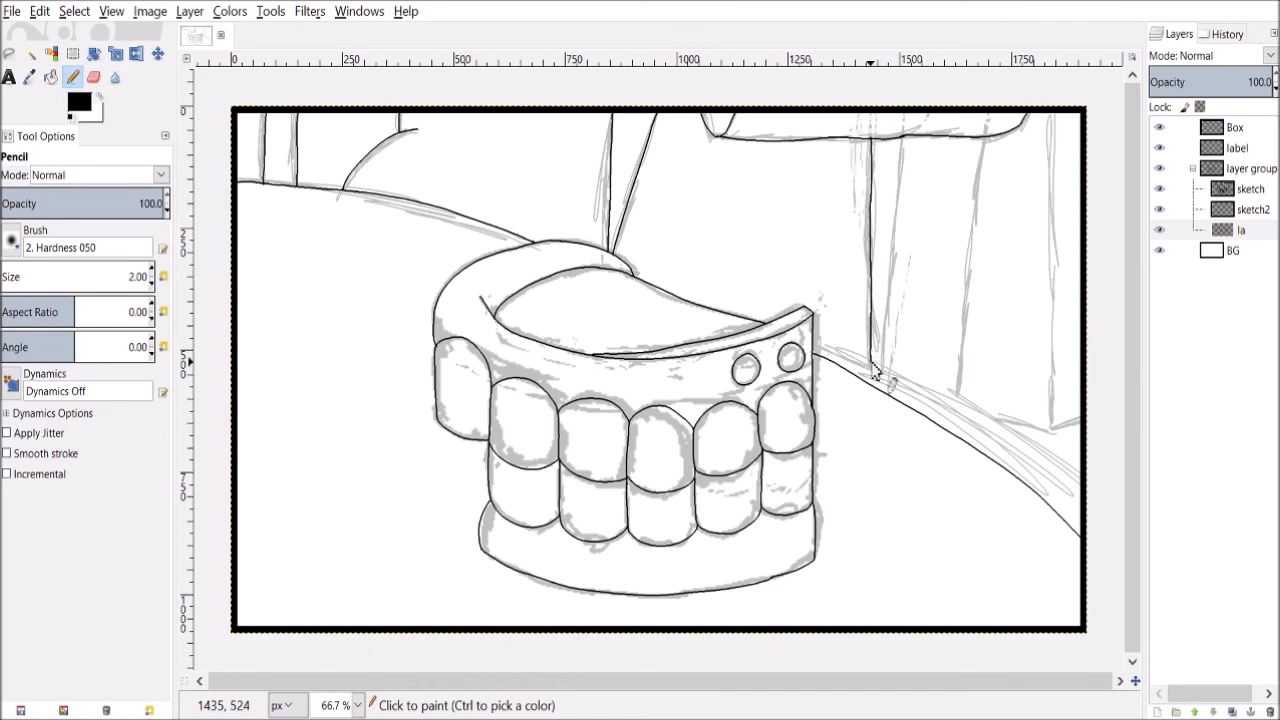
{"action": "left_click_drag", "start_coordinate": [876, 396], "coordinate": [877, 398]}
{"action": "left_click_drag", "start_coordinate": [905, 143], "coordinate": [881, 390]}
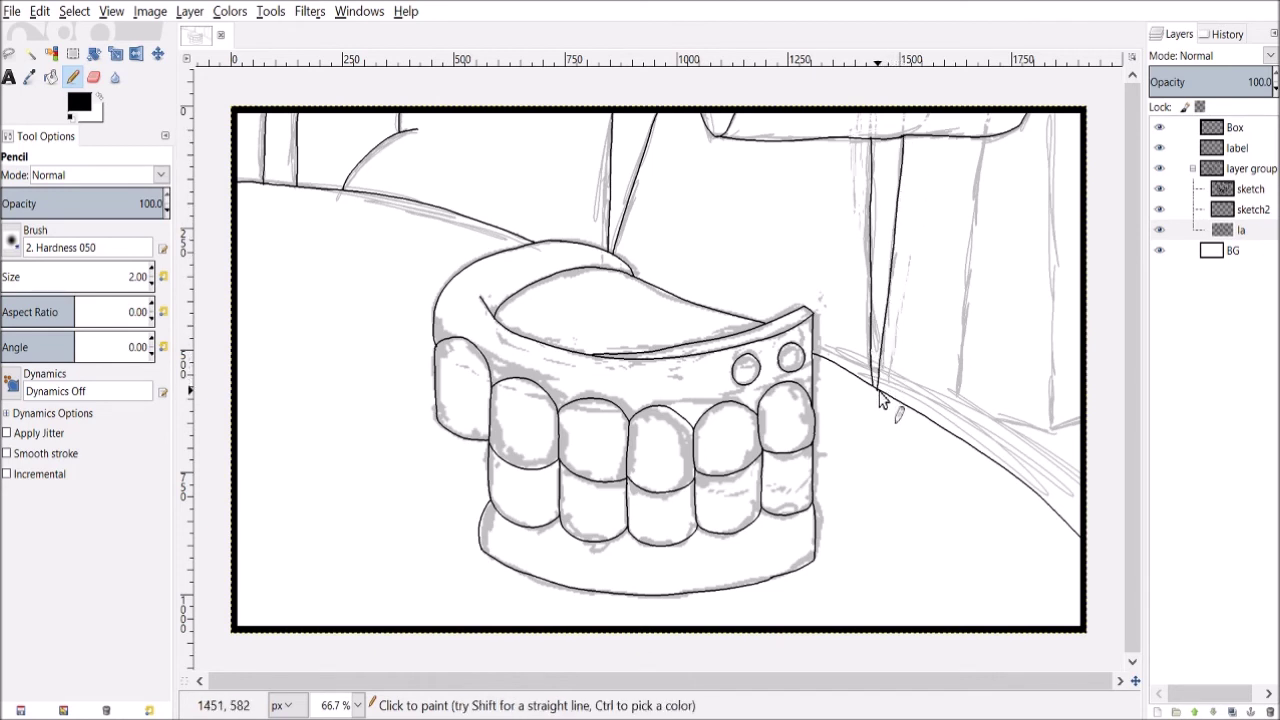
{"action": "left_click_drag", "start_coordinate": [980, 198], "coordinate": [947, 415]}
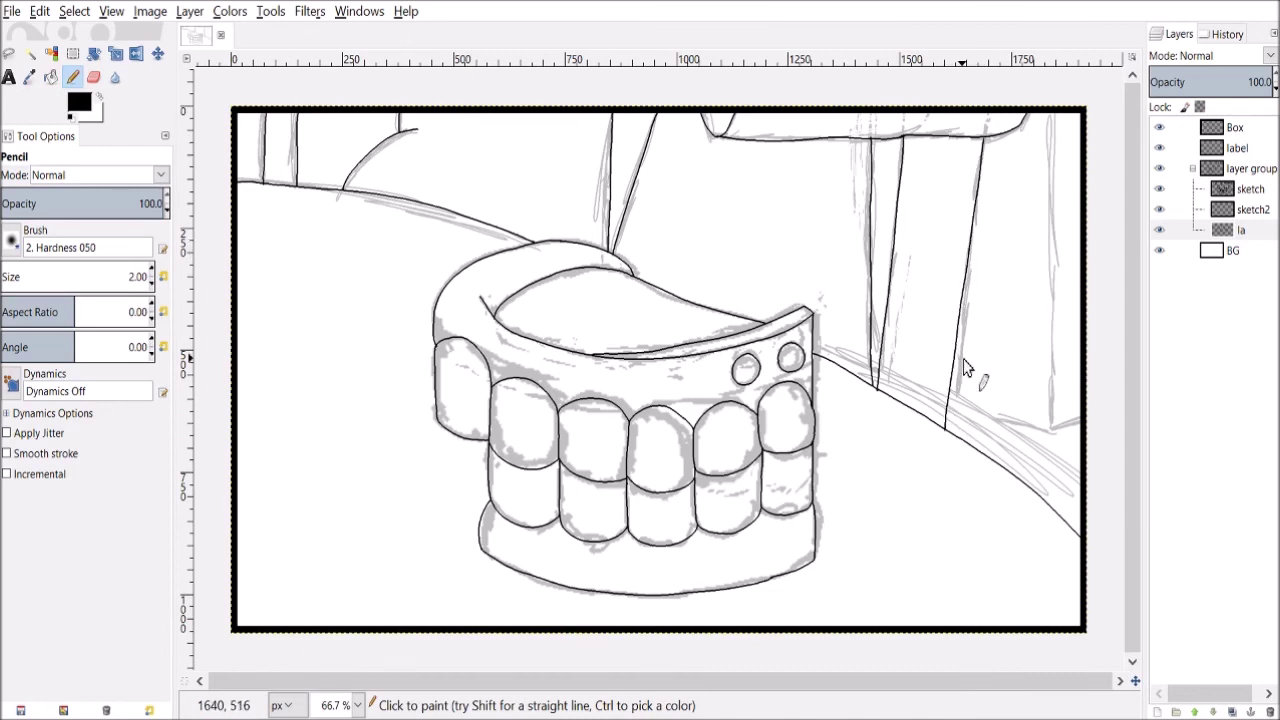
Erase the overshoot where the narrow pair of lines meets the ground and close the gap atop the rightmost line.
{"action": "scroll", "coordinate": [925, 351], "scroll_direction": "up", "scroll_amount": 2}
{"action": "key", "text": "shift+e"}
{"action": "left_click", "coordinate": [827, 479]}
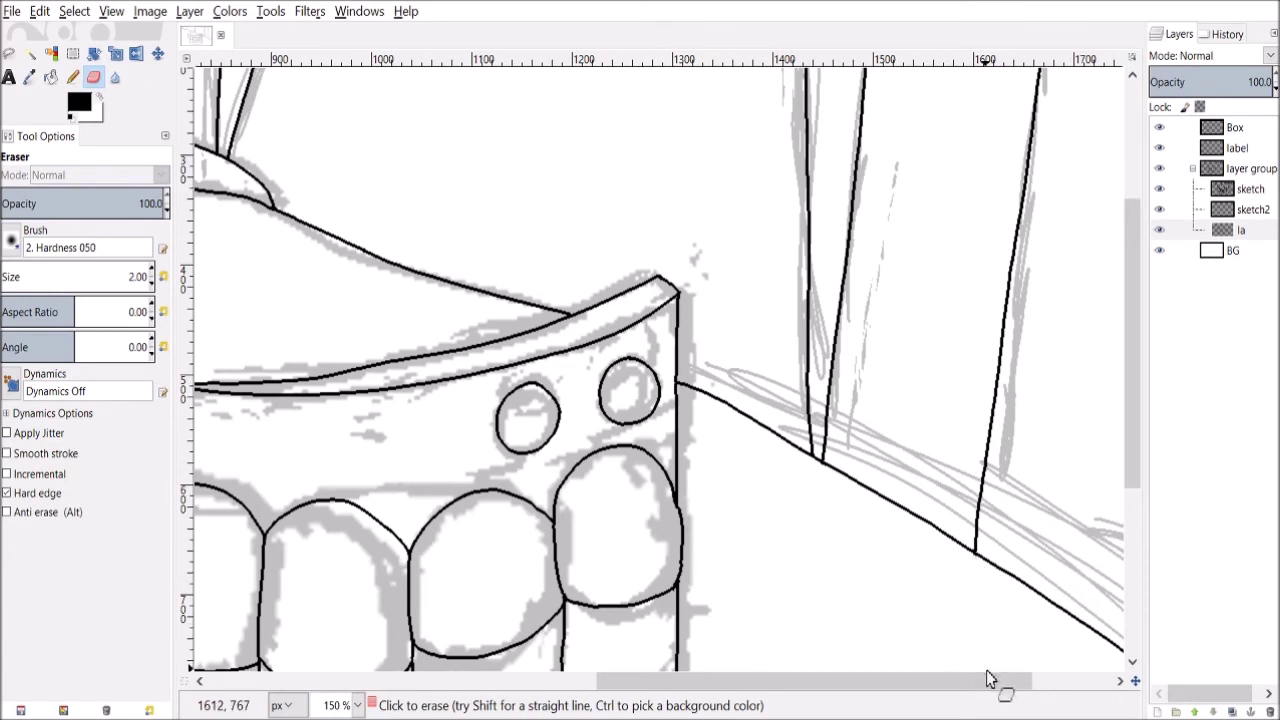
{"action": "left_click_drag", "start_coordinate": [1012, 686], "coordinate": [1083, 686]}
{"action": "scroll", "coordinate": [1143, 452], "scroll_direction": "up", "scroll_amount": 5}
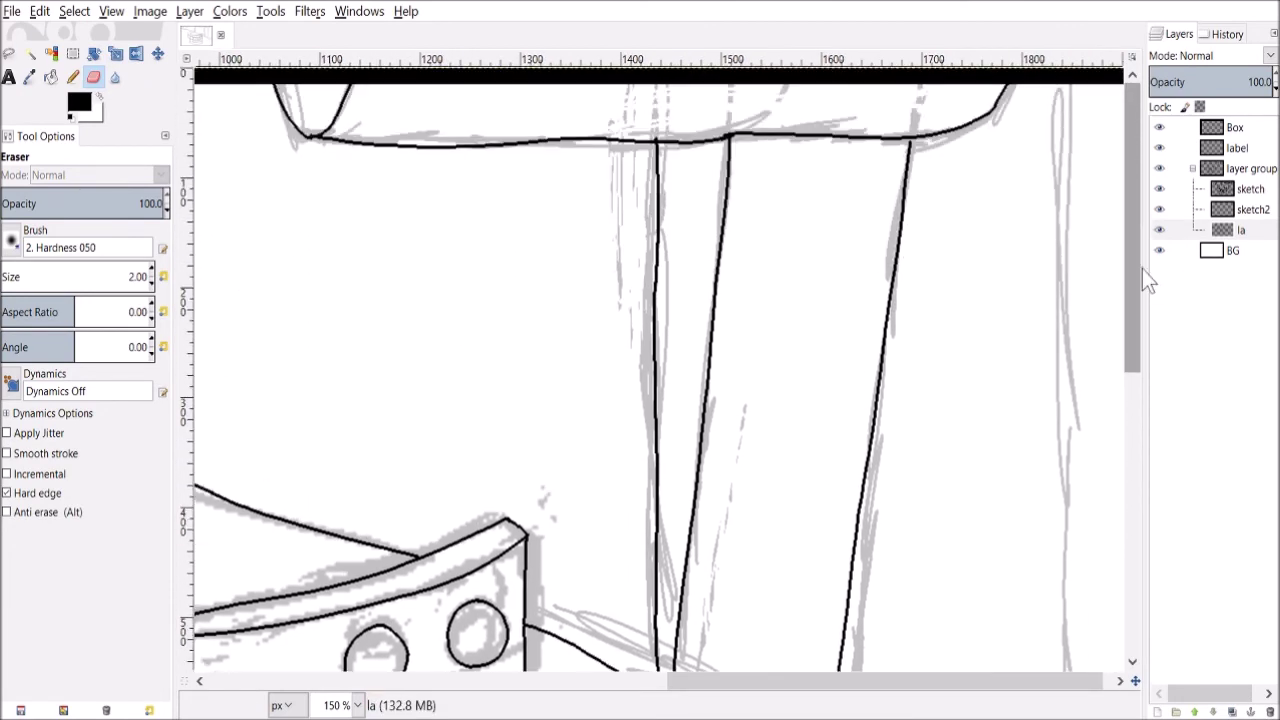
{"action": "key", "text": "n"}
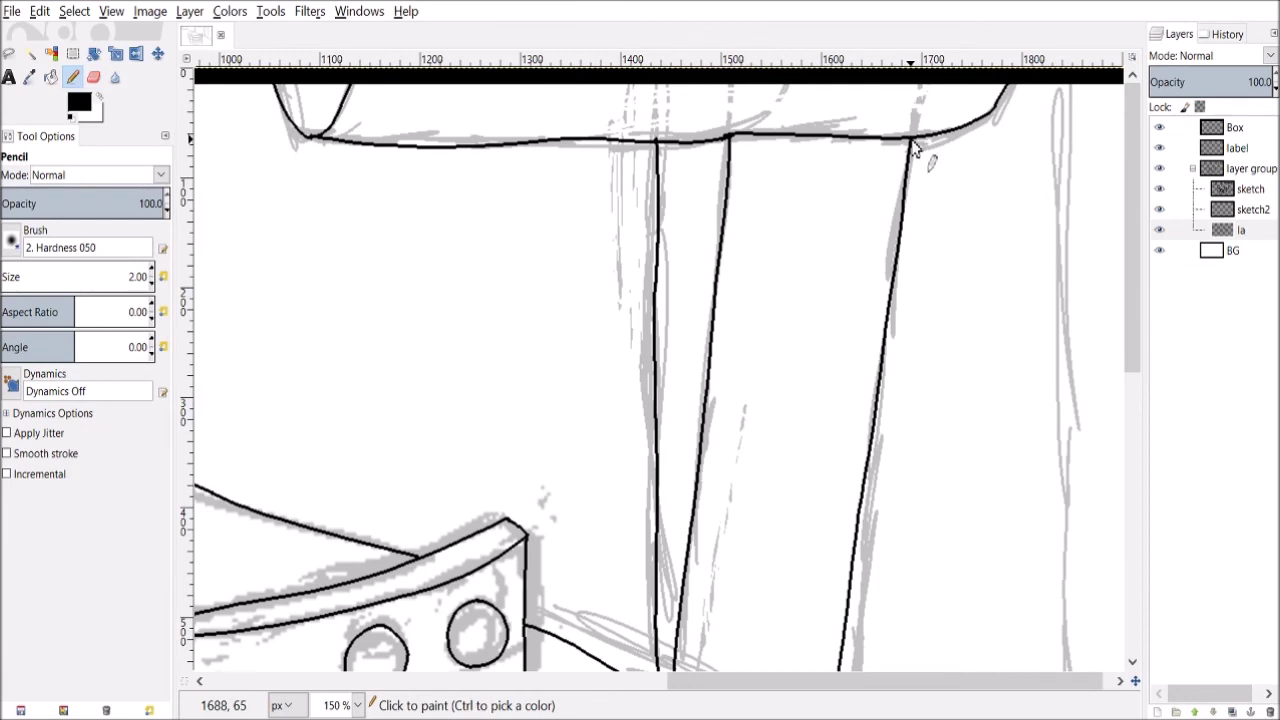
{"action": "left_click", "coordinate": [918, 143]}
{"action": "scroll", "coordinate": [943, 129], "scroll_direction": "down", "scroll_amount": 3}
{"action": "scroll", "coordinate": [1068, 373], "scroll_direction": "up", "scroll_amount": 1}
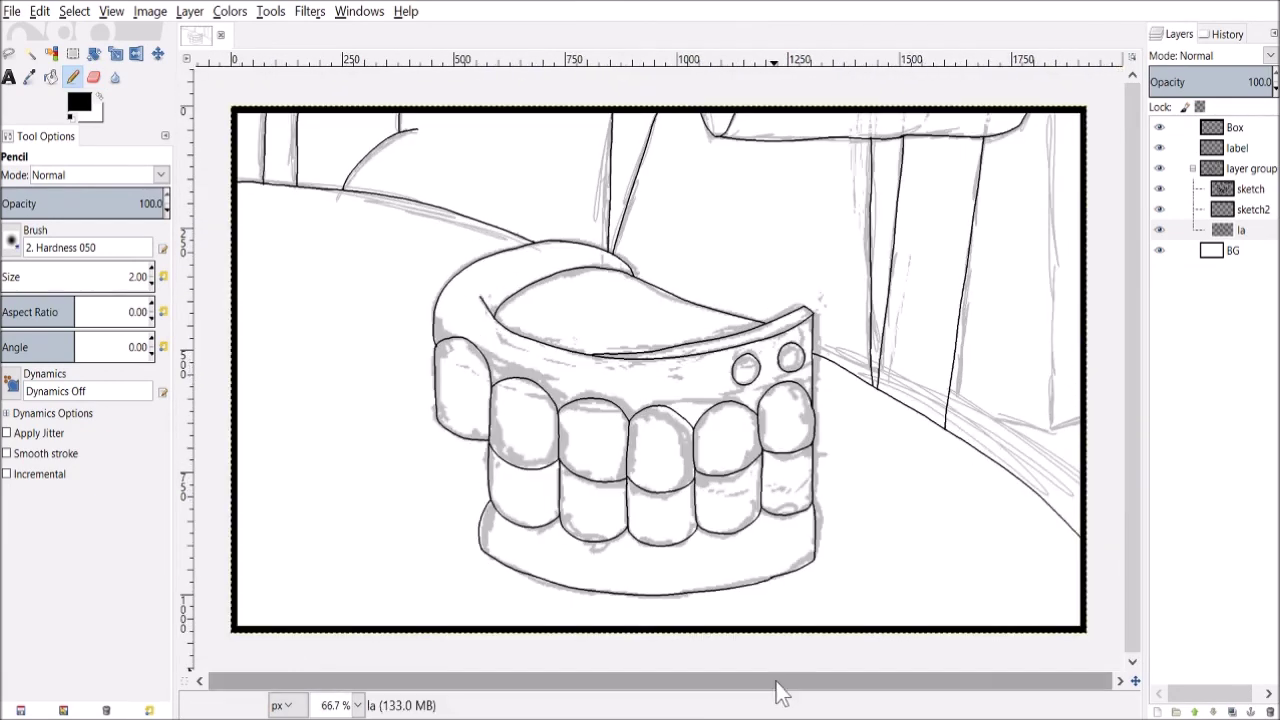
Ink the two floor edges from the sketched right-hand corner, one to the rightmost long line and one to the right border.
{"action": "key", "text": "1"}
{"action": "left_click_drag", "start_coordinate": [838, 686], "coordinate": [956, 688]}
{"action": "left_click_drag", "start_coordinate": [877, 687], "coordinate": [993, 697]}
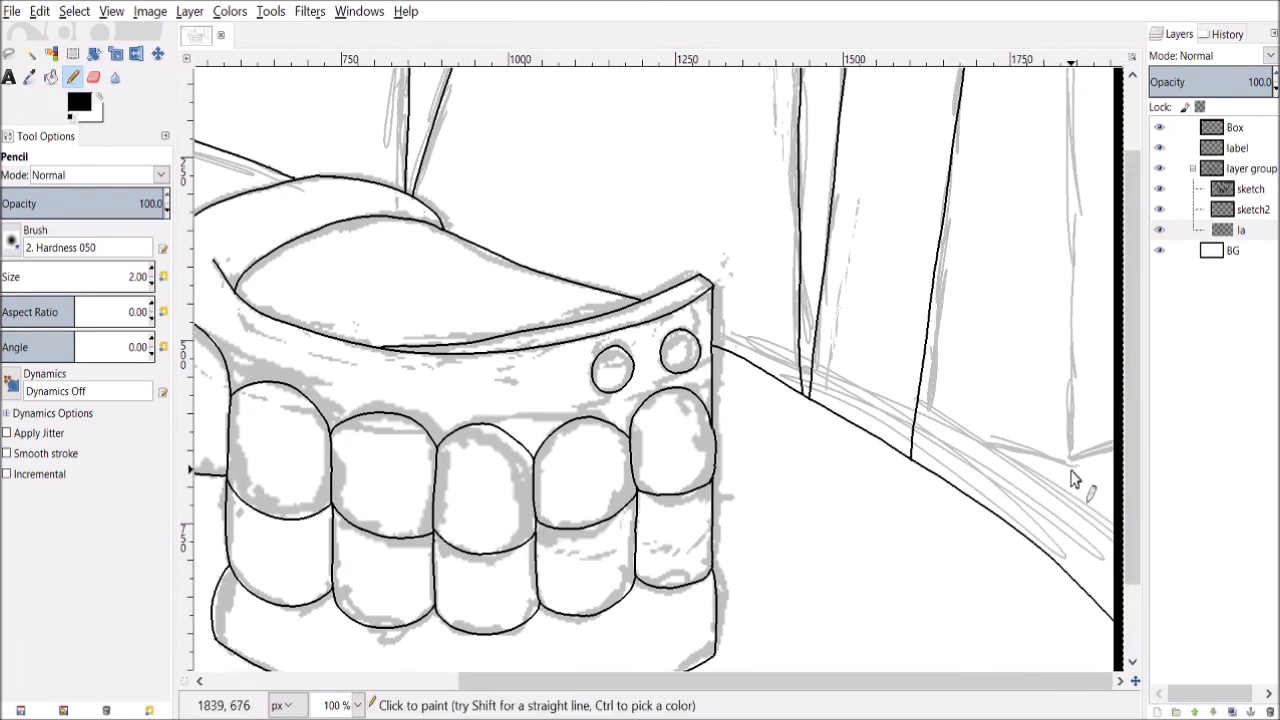
{"action": "left_click_drag", "start_coordinate": [1074, 462], "coordinate": [913, 431]}
{"action": "left_click_drag", "start_coordinate": [1068, 463], "coordinate": [1190, 425]}
{"action": "scroll", "coordinate": [1095, 464], "scroll_direction": "up", "scroll_amount": 3}
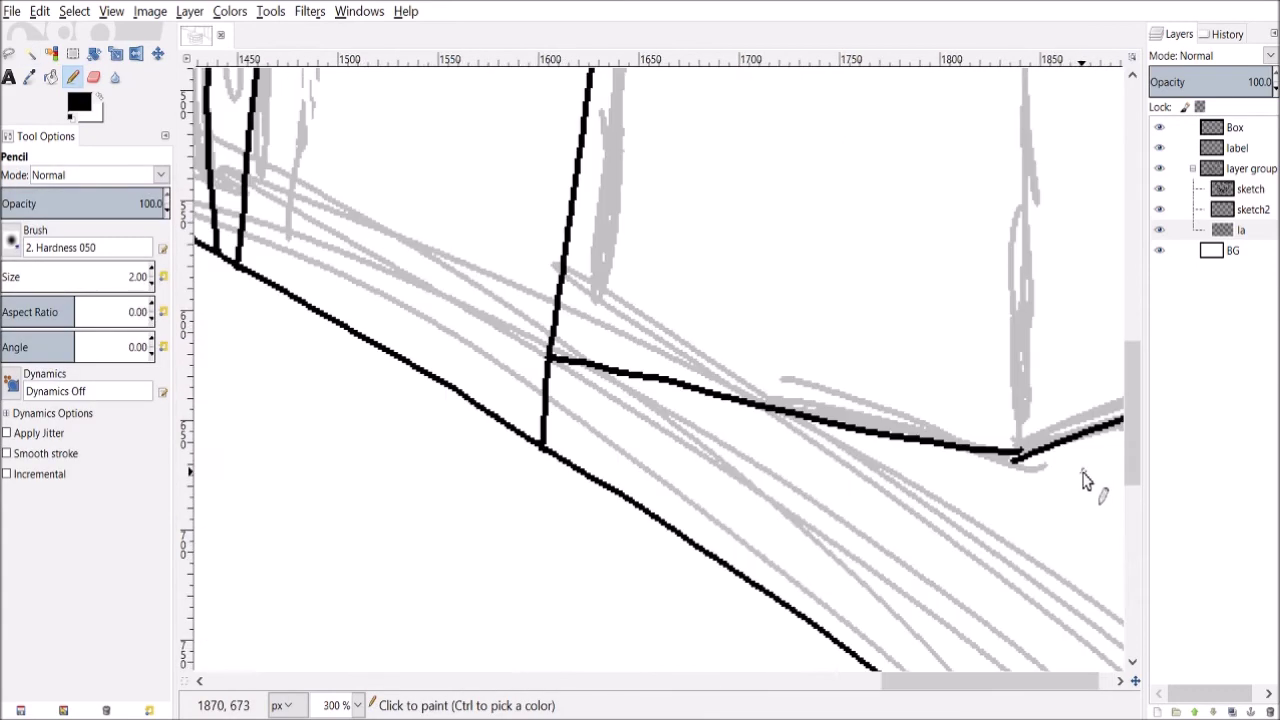
Erase the overshoot at the floor corner and ink the lower stretch of the vertical edge rising from that corner.
{"action": "key", "text": "shift+e"}
{"action": "left_click", "coordinate": [1013, 465]}
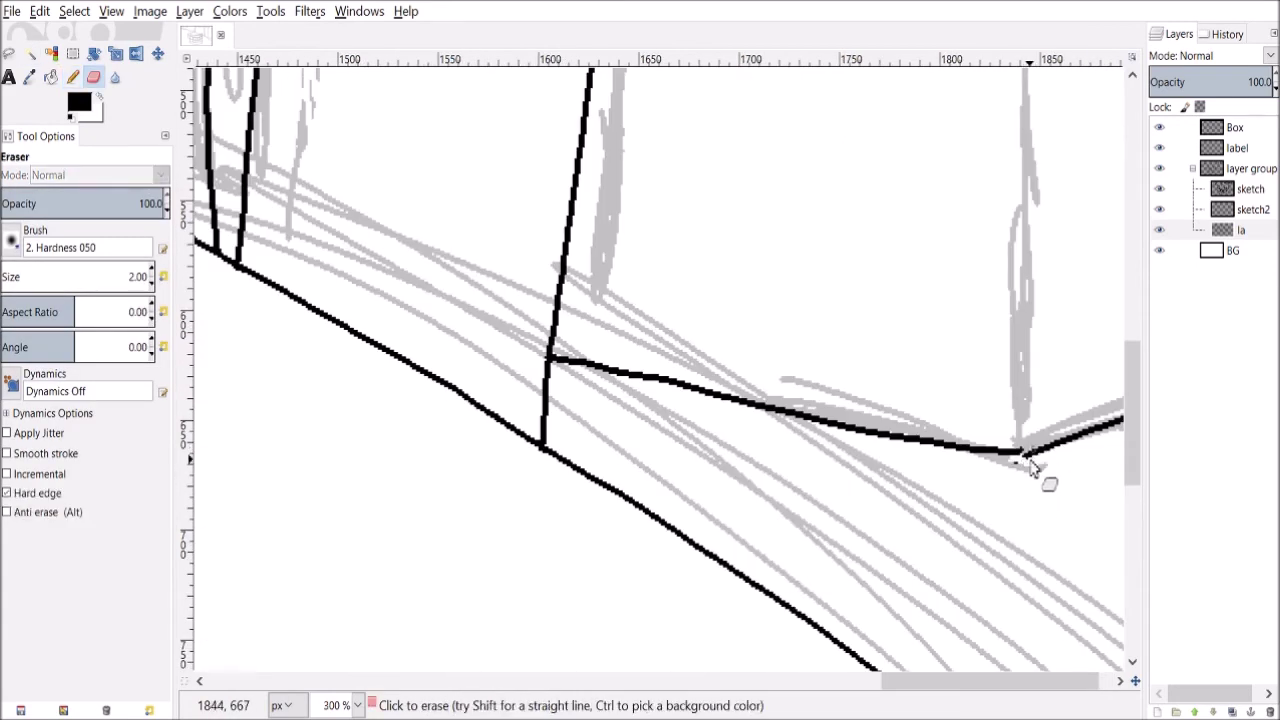
{"action": "key", "text": "n"}
{"action": "scroll", "coordinate": [1120, 428], "scroll_direction": "up", "scroll_amount": 3}
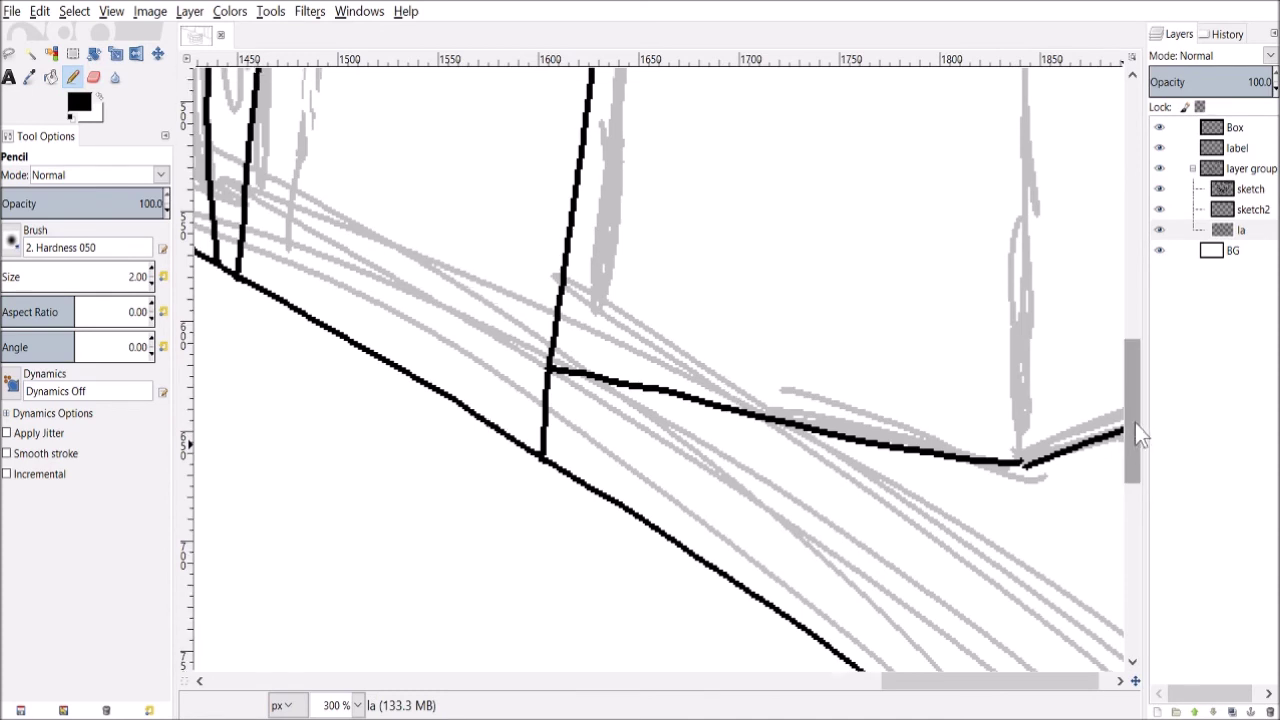
{"action": "left_click_drag", "start_coordinate": [1022, 98], "coordinate": [1020, 562]}
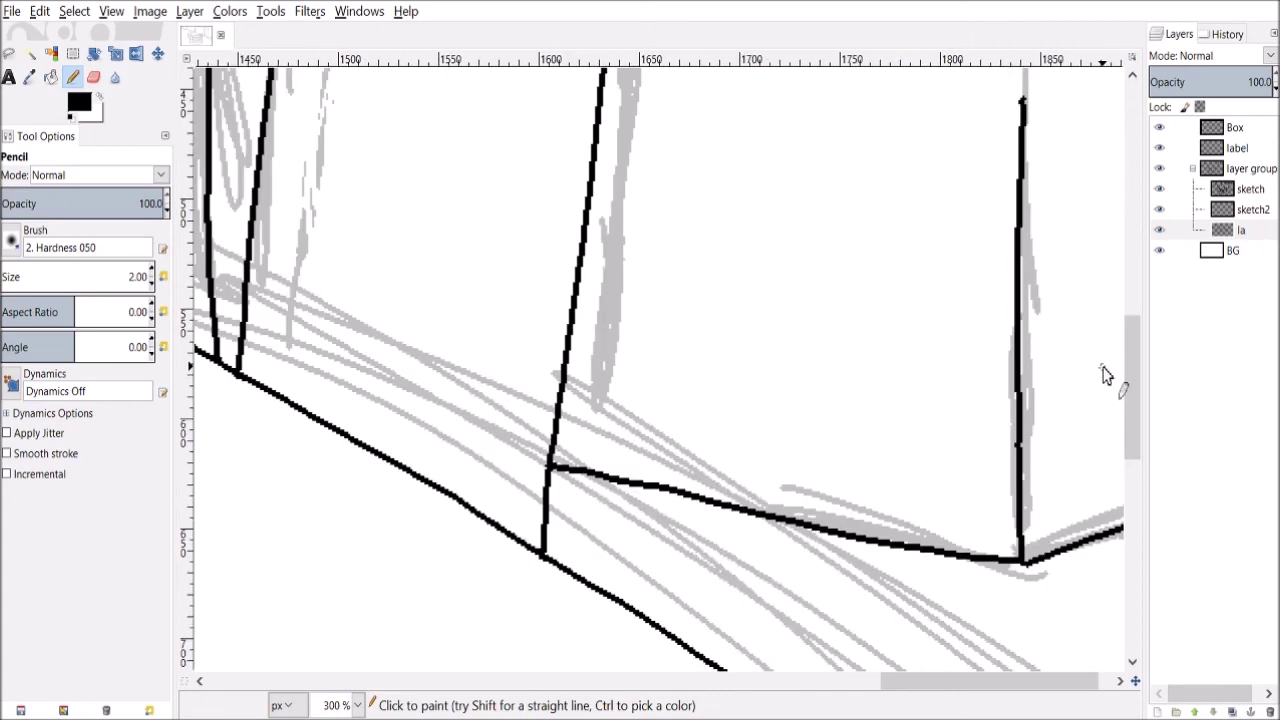
Continue inking the right-hand vertical edge along the sketch up to the top border.
{"action": "key", "text": "minus"}
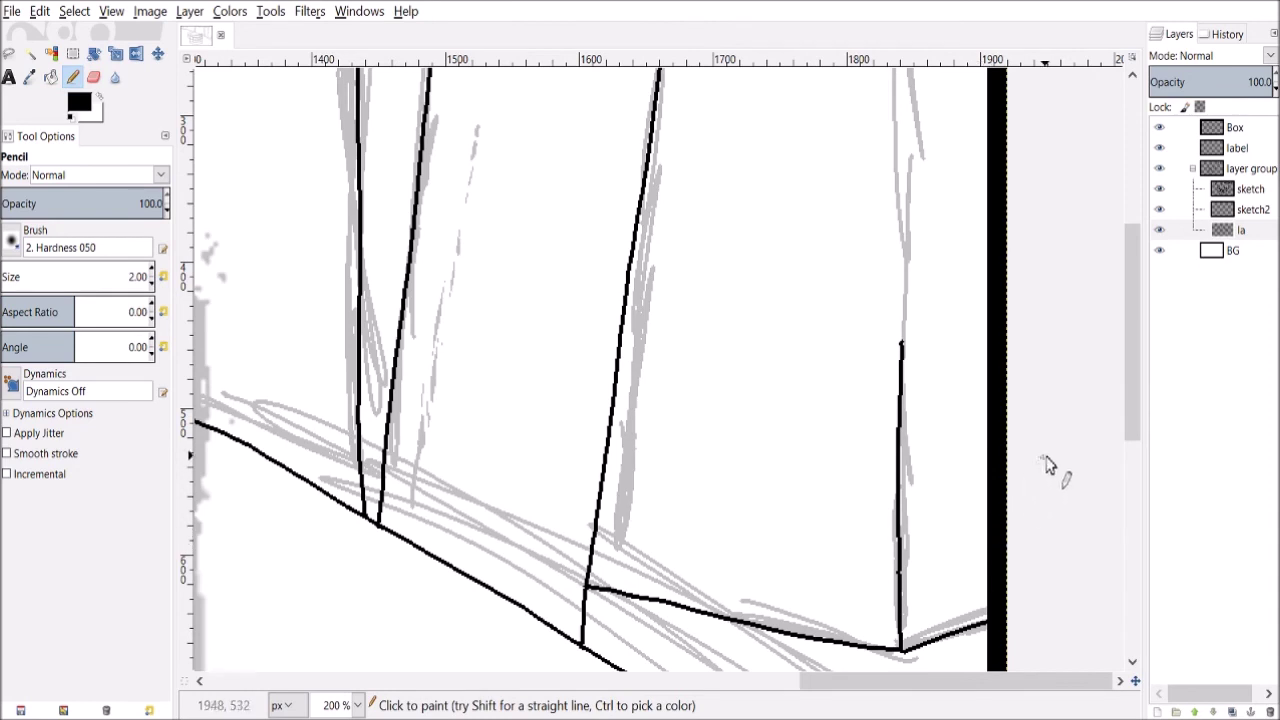
{"action": "left_click_drag", "start_coordinate": [1130, 349], "coordinate": [1132, 314]}
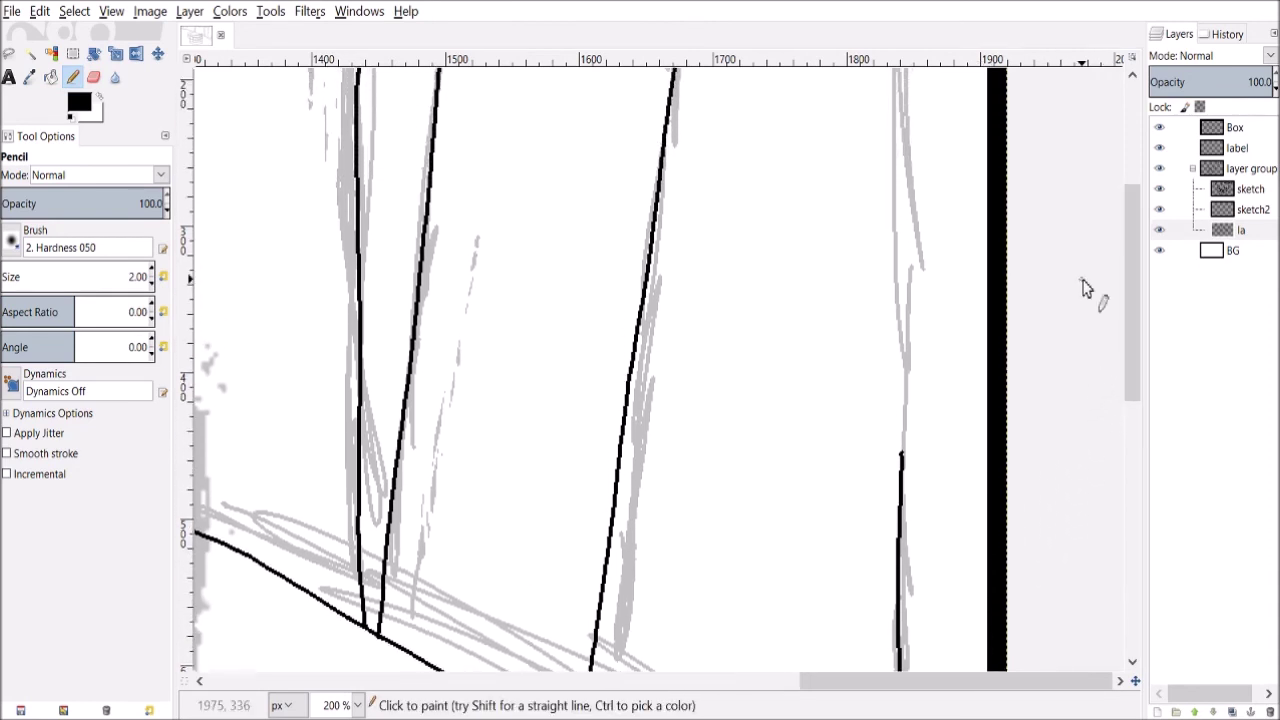
{"action": "left_click_drag", "start_coordinate": [896, 201], "coordinate": [904, 466]}
{"action": "left_click_drag", "start_coordinate": [1130, 275], "coordinate": [1063, 171]}
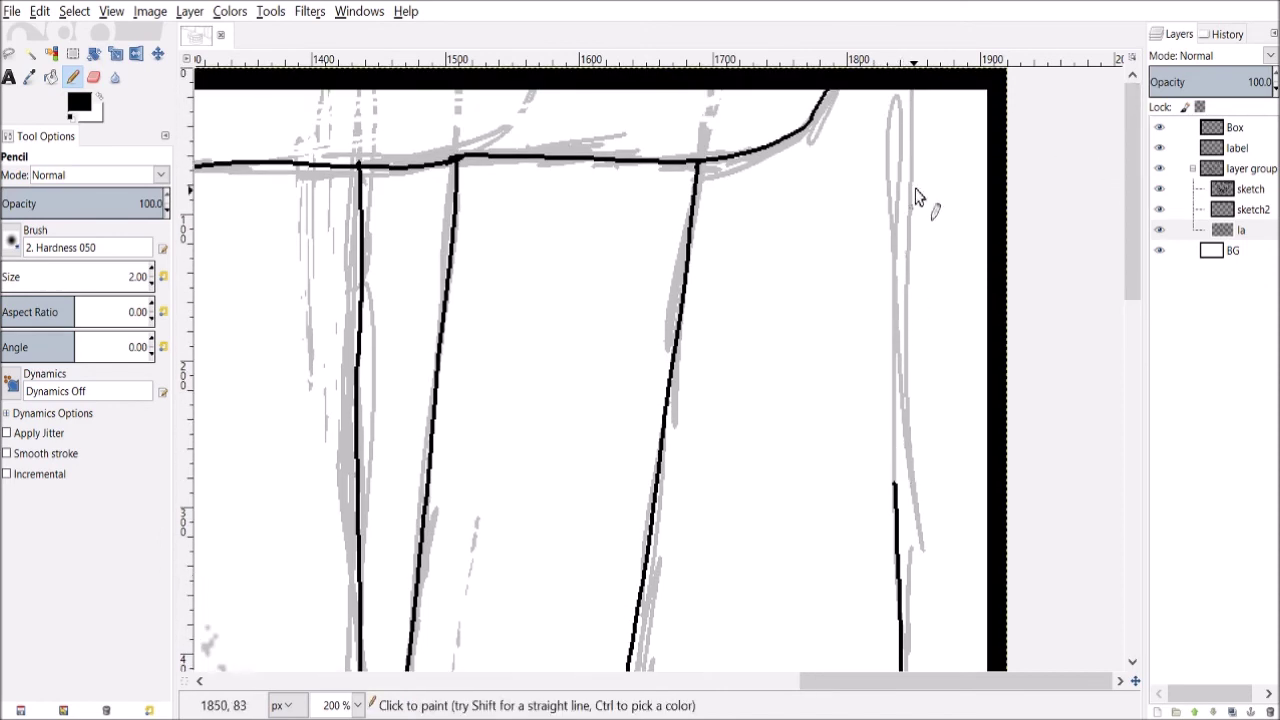
{"action": "left_click_drag", "start_coordinate": [892, 150], "coordinate": [898, 490]}
{"action": "left_click_drag", "start_coordinate": [892, 152], "coordinate": [892, 30]}
Hide the sketch layer and keep the la layer active.
{"action": "key", "text": "u"}
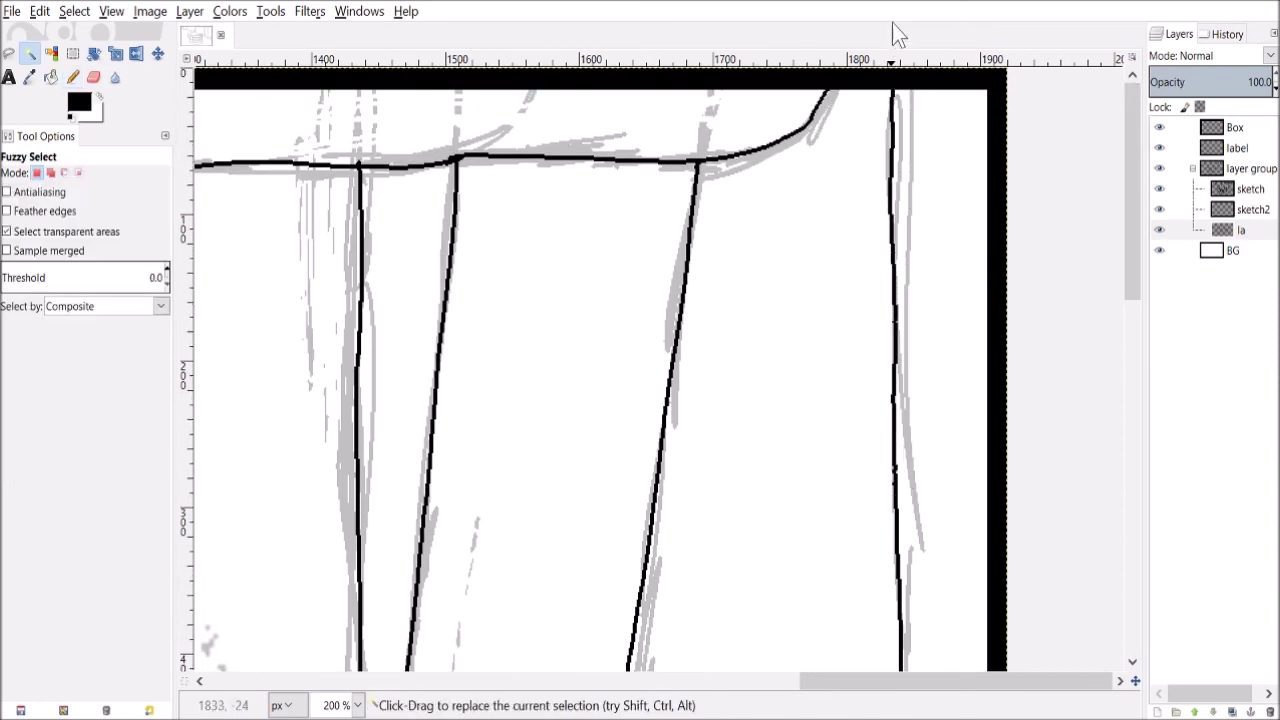
{"action": "scroll", "coordinate": [997, 190], "scroll_direction": "down", "scroll_amount": 3}
{"action": "key", "text": "n"}
{"action": "key", "text": "minus"}
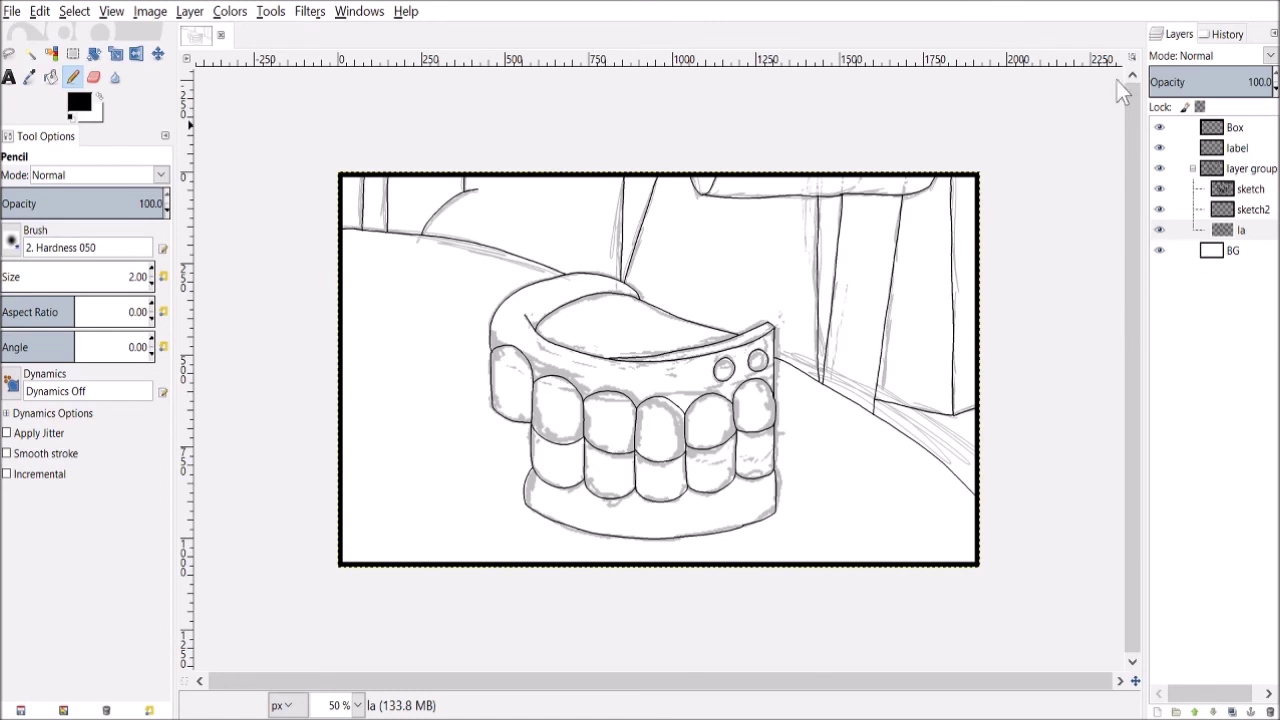
{"action": "left_click", "coordinate": [1159, 189]}
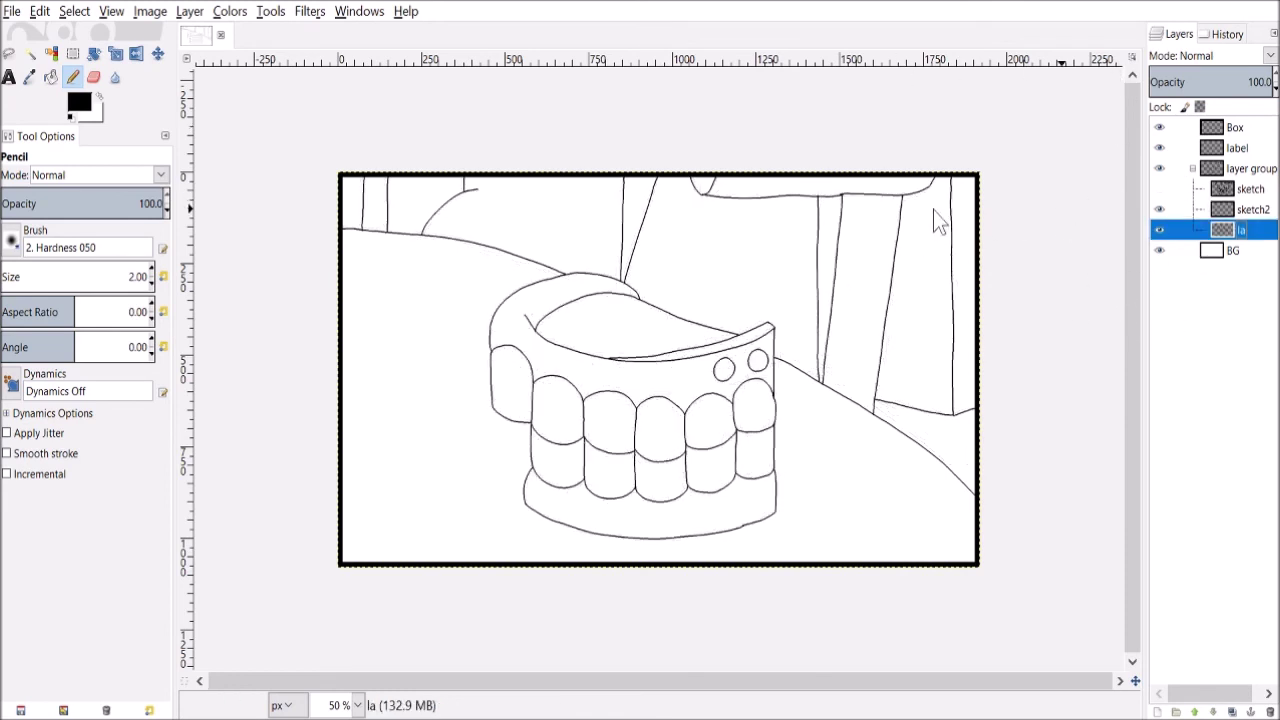
Fill the upper gum, its thin rim and the lower gum with light pink.
{"action": "left_click", "coordinate": [917, 301]}
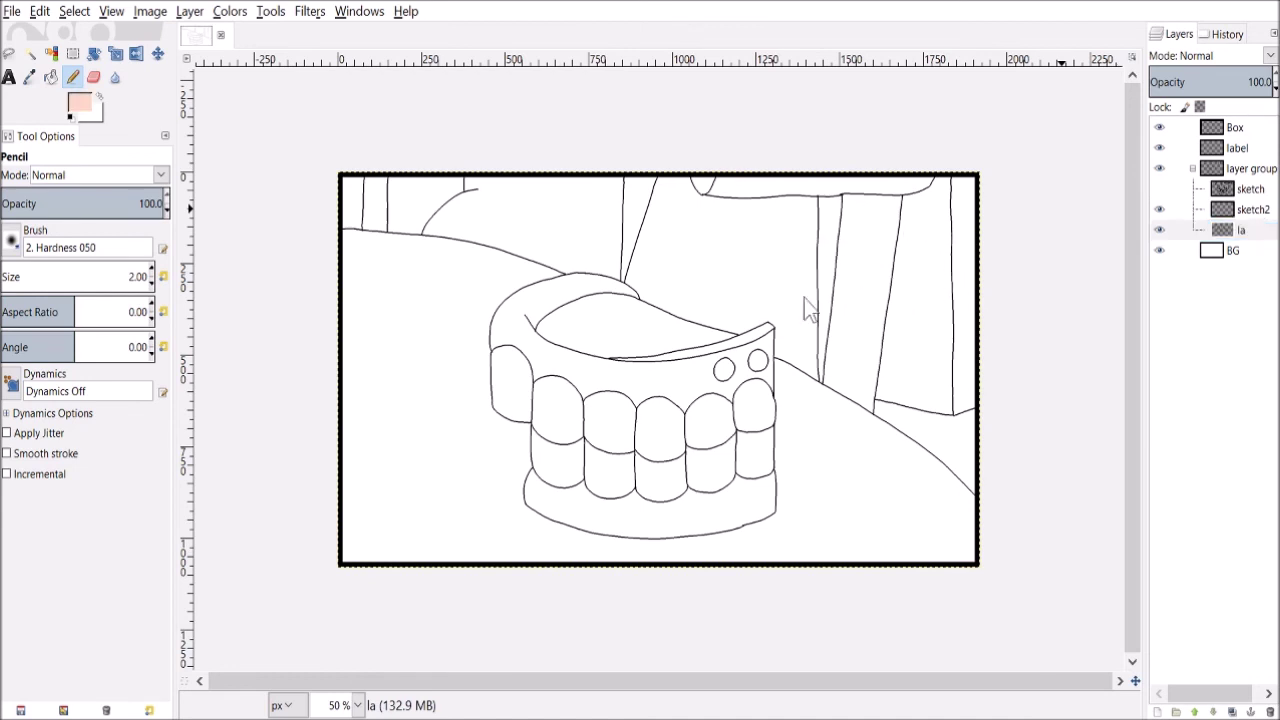
{"action": "left_click", "coordinate": [51, 77]}
{"action": "left_click", "coordinate": [694, 386]}
{"action": "left_click", "coordinate": [729, 363]}
{"action": "left_click", "coordinate": [724, 502]}
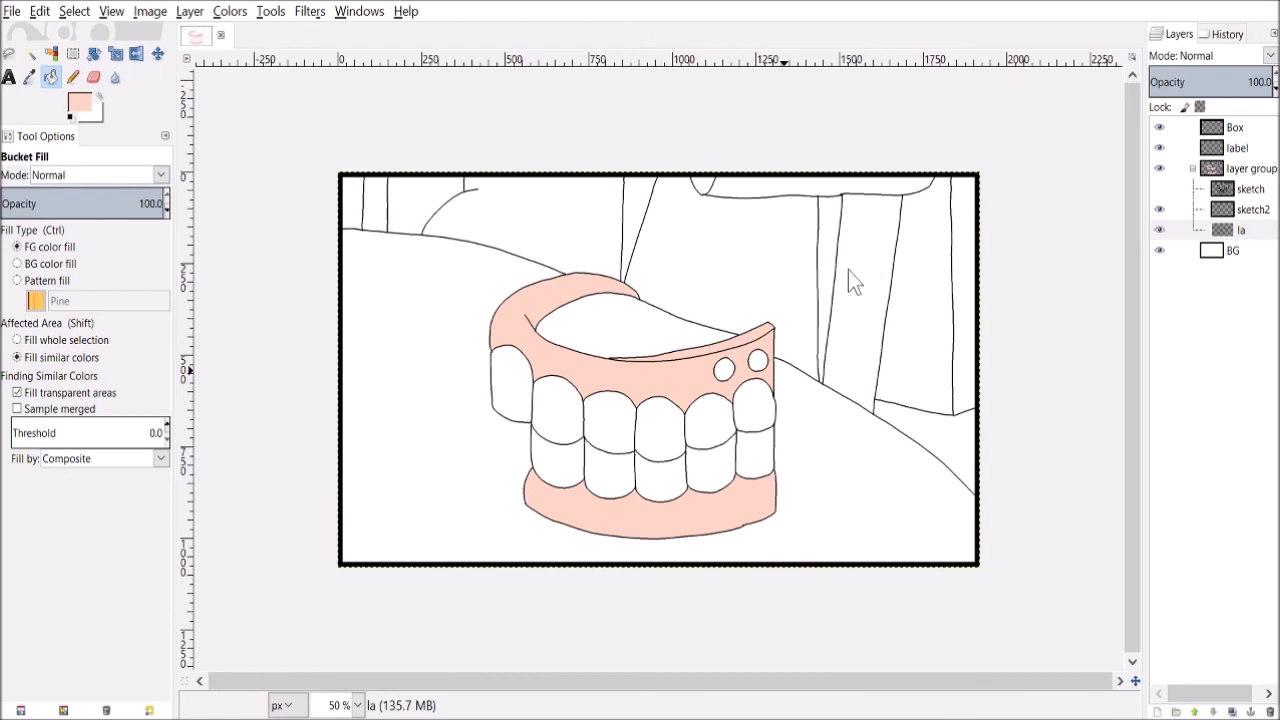
Fill all the upper and lower teeth with a creamy off-white.
{"action": "left_click", "coordinate": [873, 239], "text": "ctrl"}
{"action": "mouse_move", "coordinate": [866, 256]}
{"action": "left_mouse_down"}
{"action": "mouse_move", "coordinate": [856, 251]}
{"action": "mouse_move", "coordinate": [867, 251]}
{"action": "left_mouse_up"}
{"action": "left_click", "coordinate": [725, 418]}
{"action": "left_click", "coordinate": [722, 458]}
{"action": "left_click", "coordinate": [748, 415]}
{"action": "left_click", "coordinate": [751, 448]}
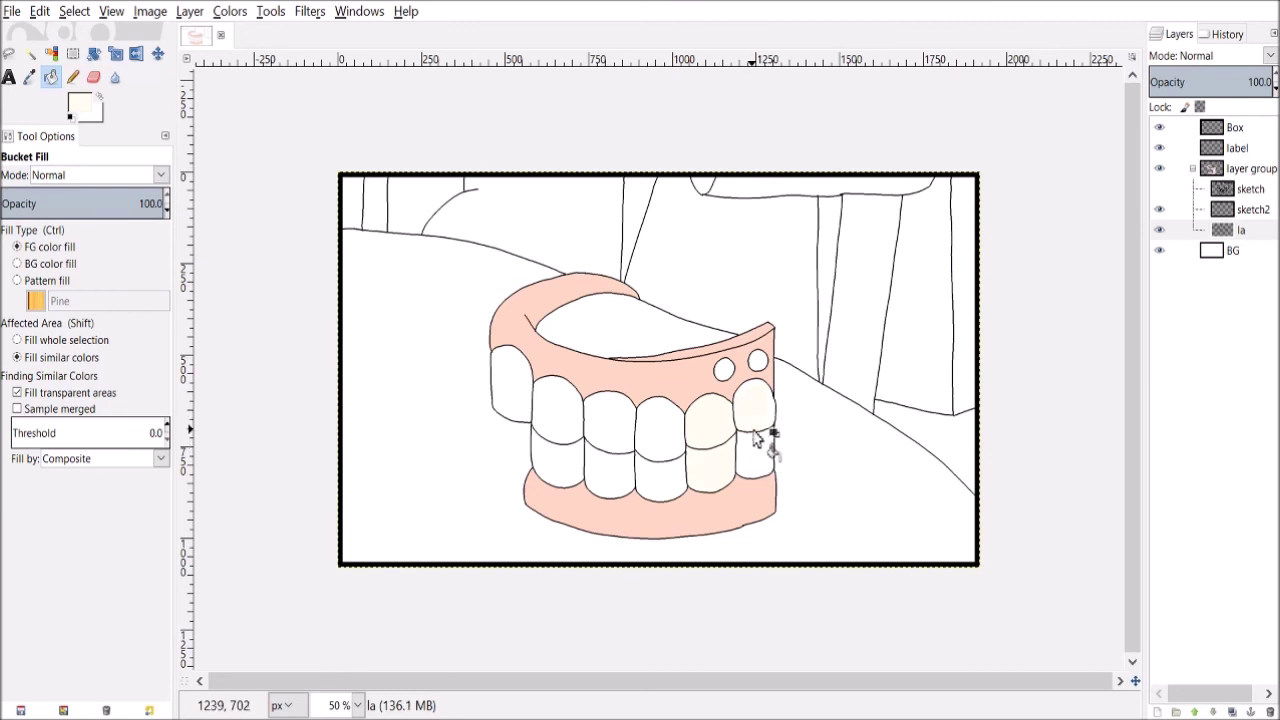
{"action": "left_click", "coordinate": [697, 465]}
{"action": "left_click", "coordinate": [680, 449]}
{"action": "left_click", "coordinate": [614, 437]}
{"action": "left_click", "coordinate": [630, 472]}
{"action": "left_click", "coordinate": [608, 477]}
{"action": "left_click", "coordinate": [573, 450]}
{"action": "left_click", "coordinate": [566, 430]}
{"action": "left_click", "coordinate": [506, 388]}
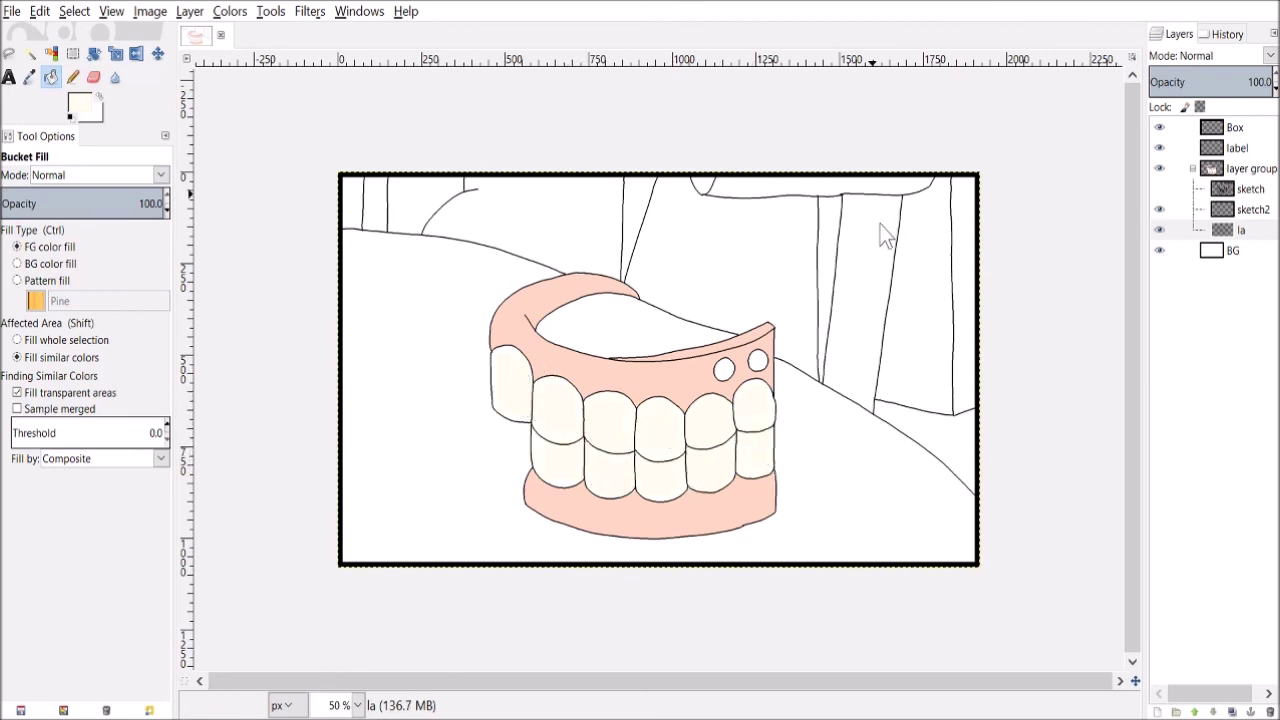
Sample the gum's light pink and fill the inner palate area with it.
{"action": "left_click", "coordinate": [29, 77]}
{"action": "left_click", "coordinate": [545, 326]}
{"action": "left_click", "coordinate": [52, 78]}
{"action": "left_click", "coordinate": [702, 340]}
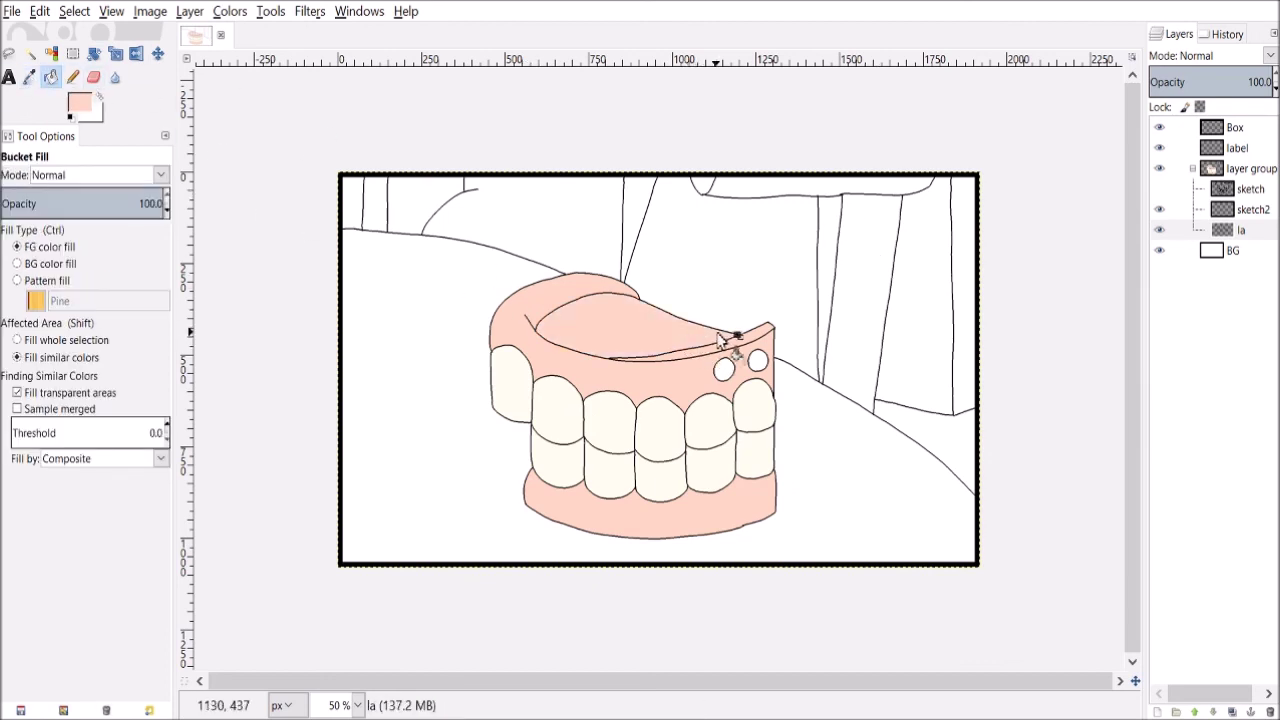
Fill the two round holes at the right end of the upper gum with very dark gray.
{"action": "key", "text": "d"}
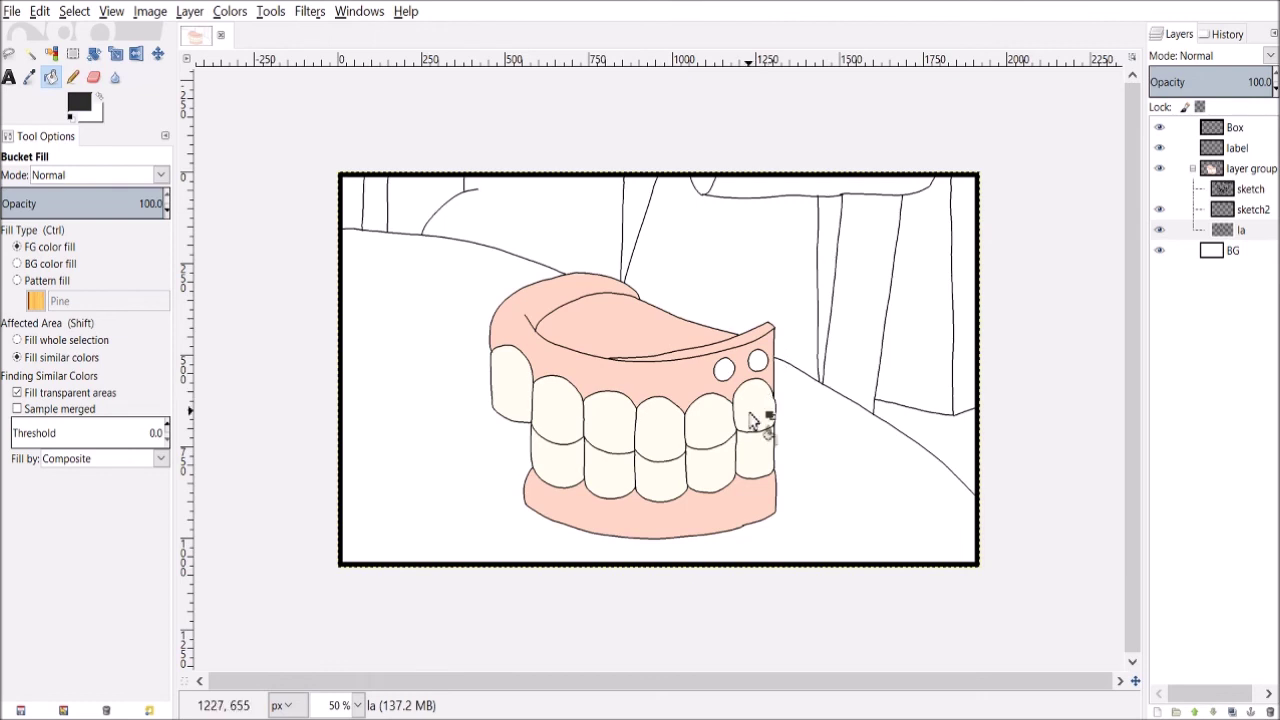
{"action": "left_click", "coordinate": [724, 370]}
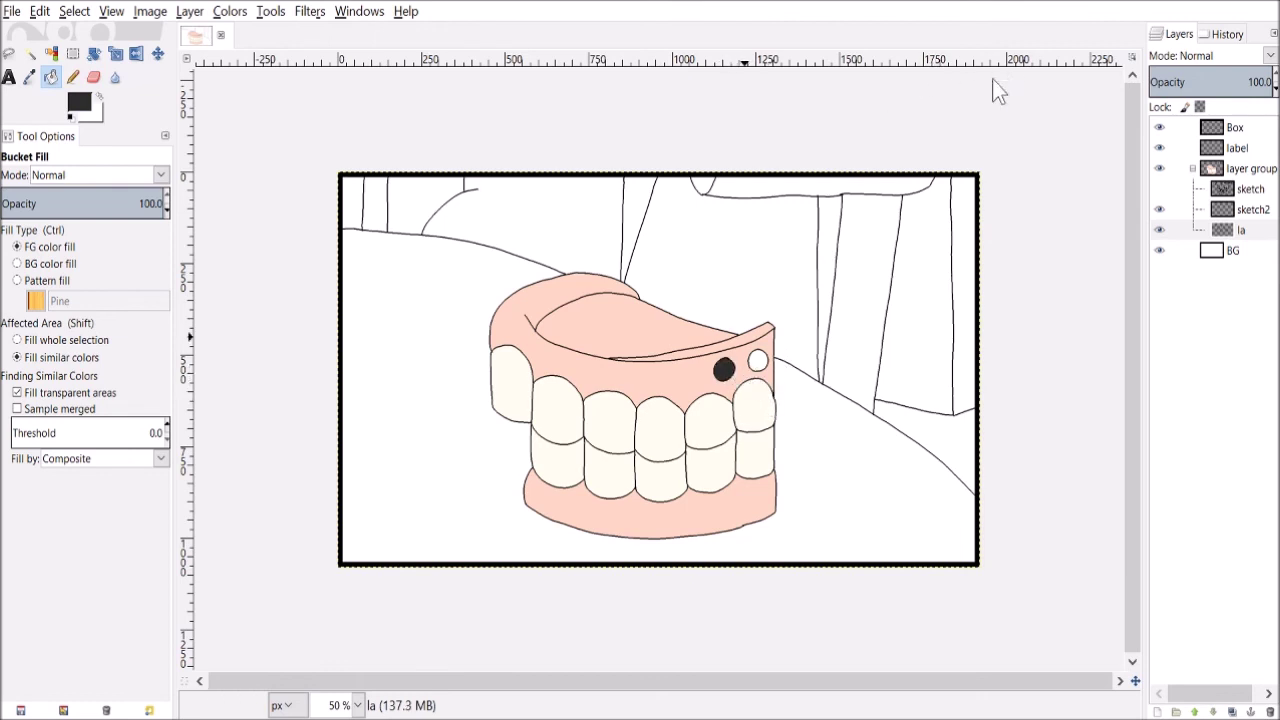
{"action": "left_click", "coordinate": [757, 361]}
Fill the ground around the teeth with yellow, trying several shades and ending on a pale, muted yellow.
{"action": "left_click", "coordinate": [918, 105]}
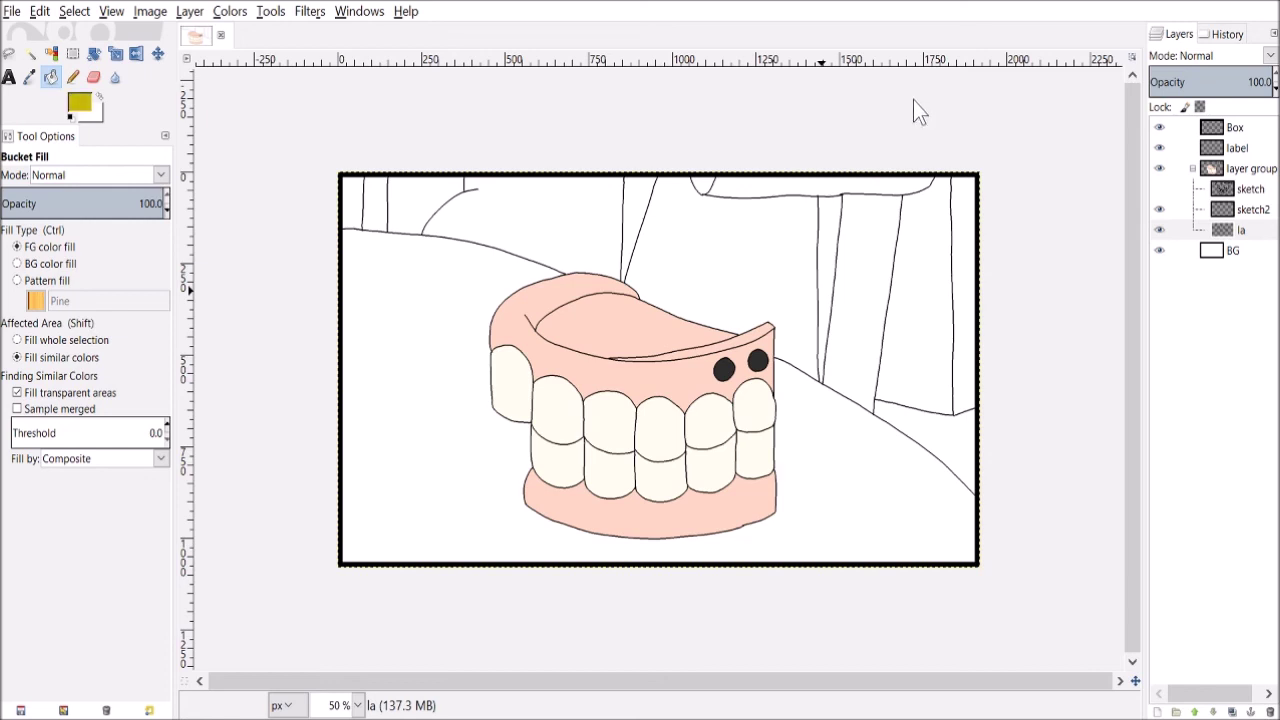
{"action": "left_click", "coordinate": [796, 504]}
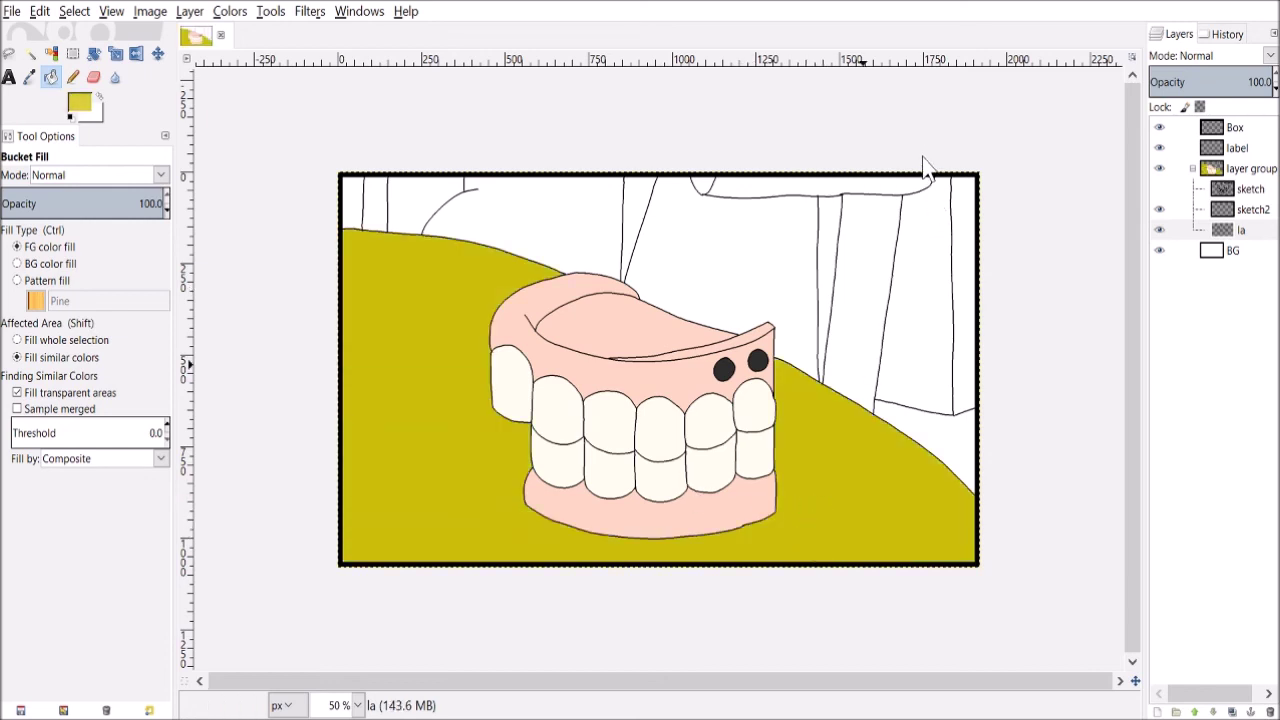
{"action": "left_click", "coordinate": [848, 442]}
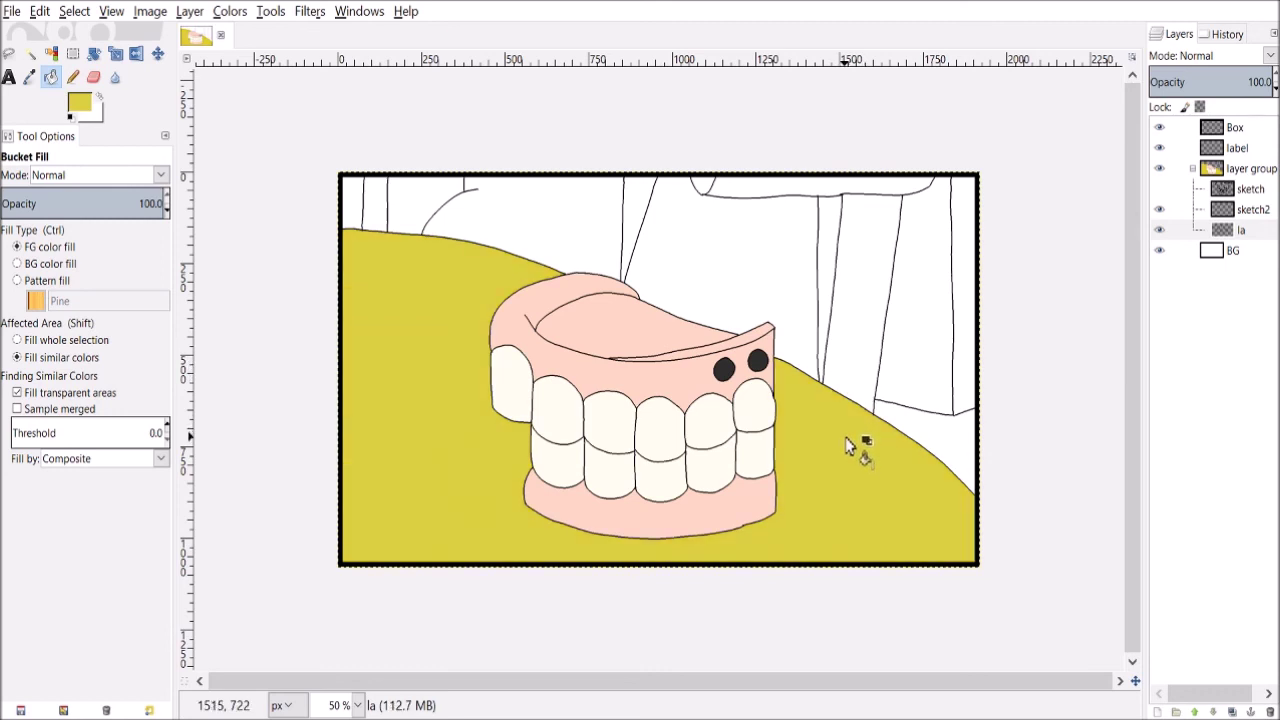
{"action": "left_click", "coordinate": [931, 177]}
{"action": "left_click", "coordinate": [880, 446]}
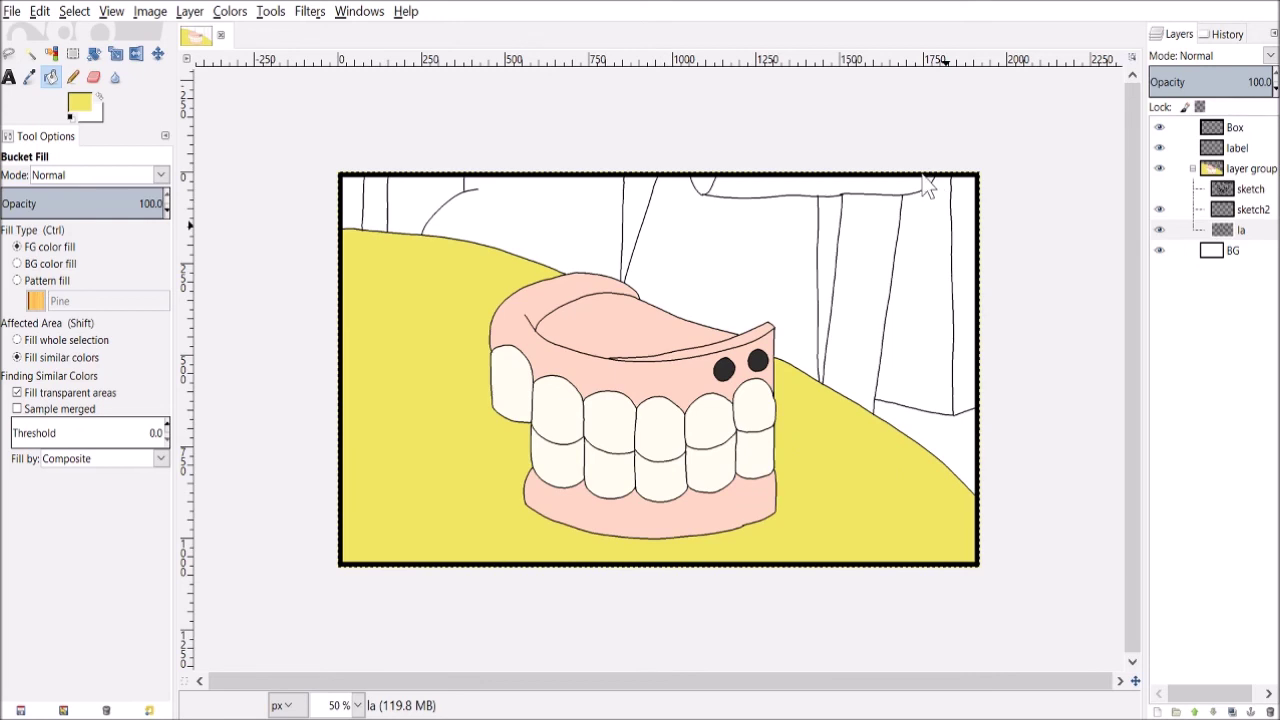
{"action": "left_click", "coordinate": [860, 440]}
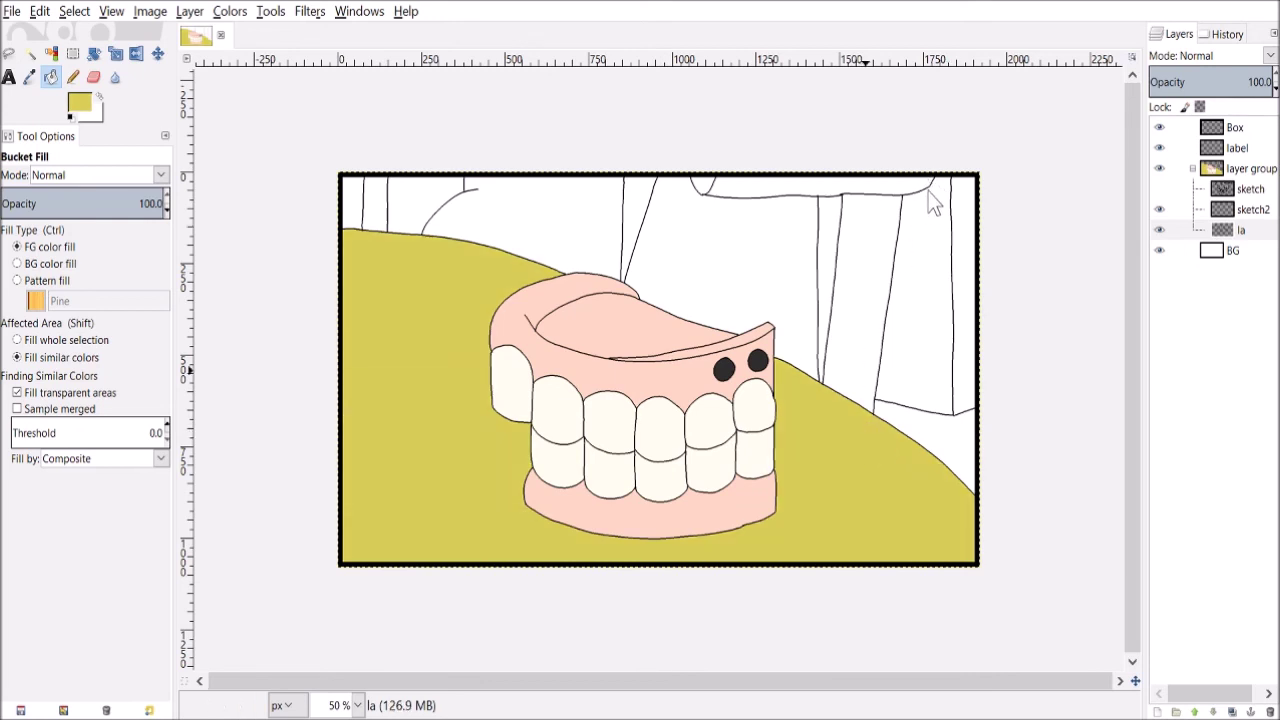
{"action": "left_click", "coordinate": [882, 436]}
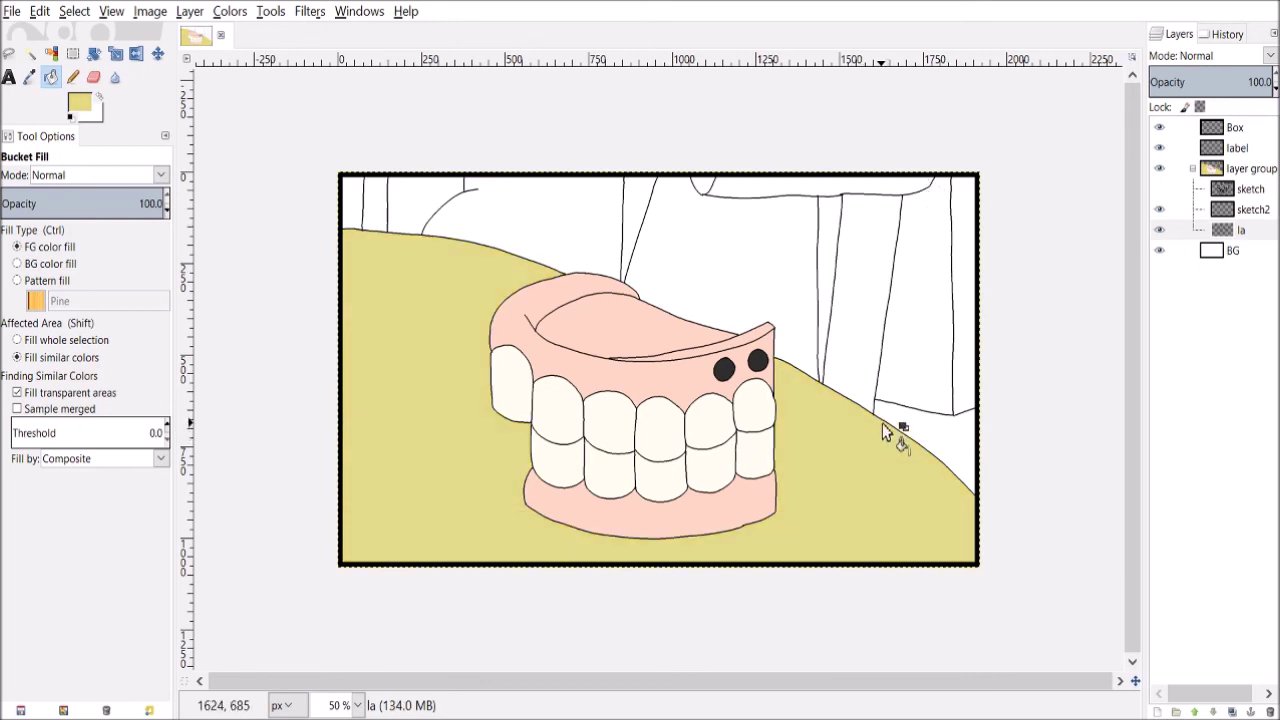
Fill the curved background shape left of the slanted strip with teal.
{"action": "key", "text": "n"}
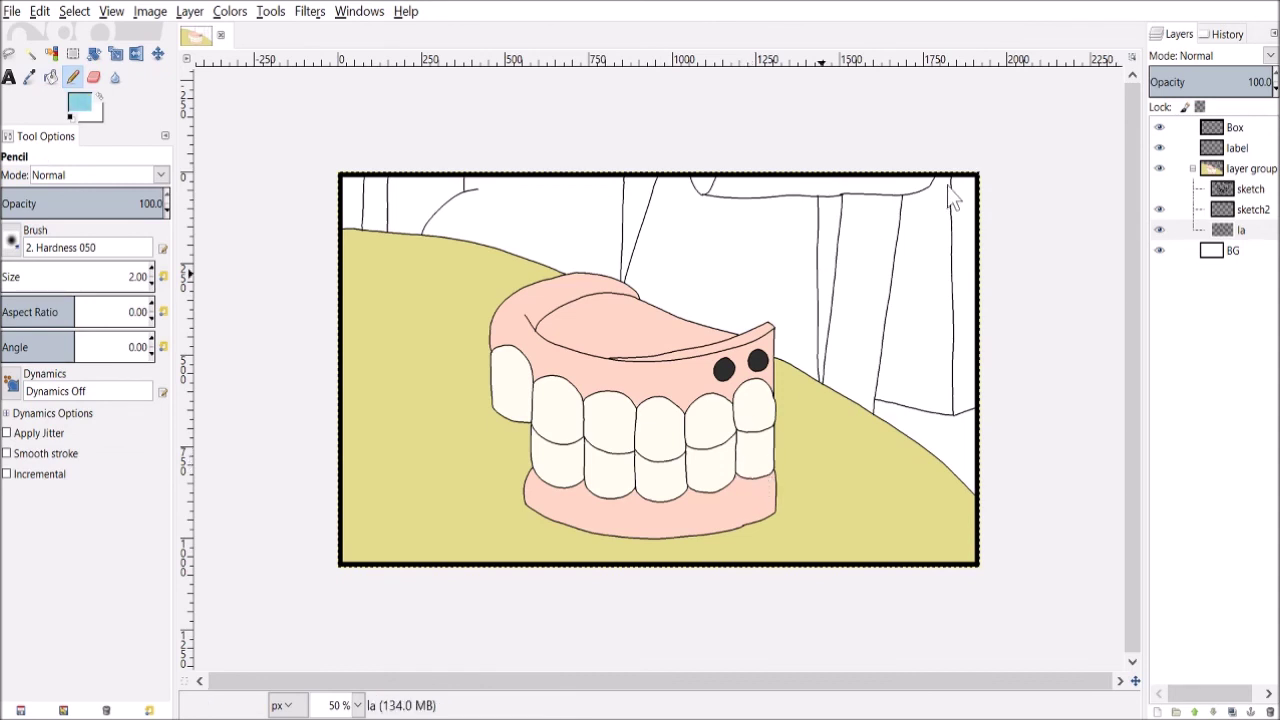
{"action": "mouse_move", "coordinate": [950, 185]}
{"action": "left_mouse_down"}
{"action": "mouse_move", "coordinate": [928, 193]}
{"action": "mouse_move", "coordinate": [952, 188]}
{"action": "left_mouse_up"}
{"action": "left_click", "coordinate": [918, 206]}
{"action": "key", "text": "shift+b"}
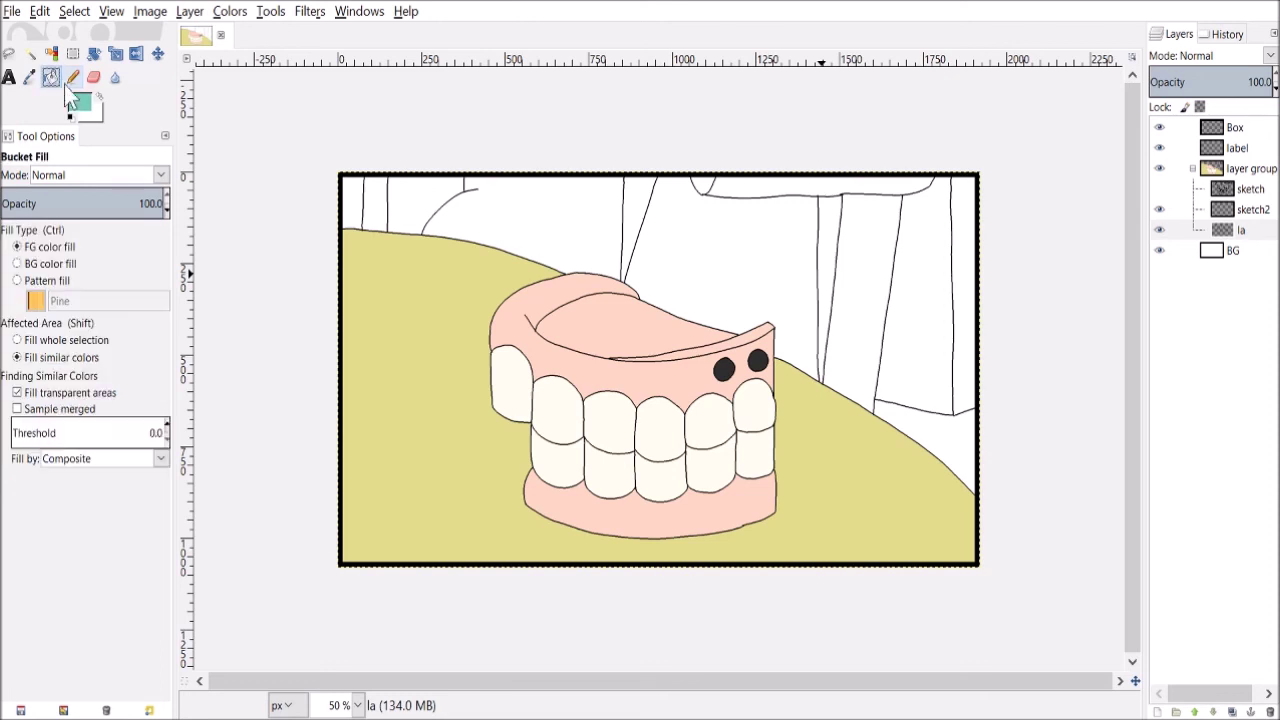
{"action": "left_click", "coordinate": [765, 260]}
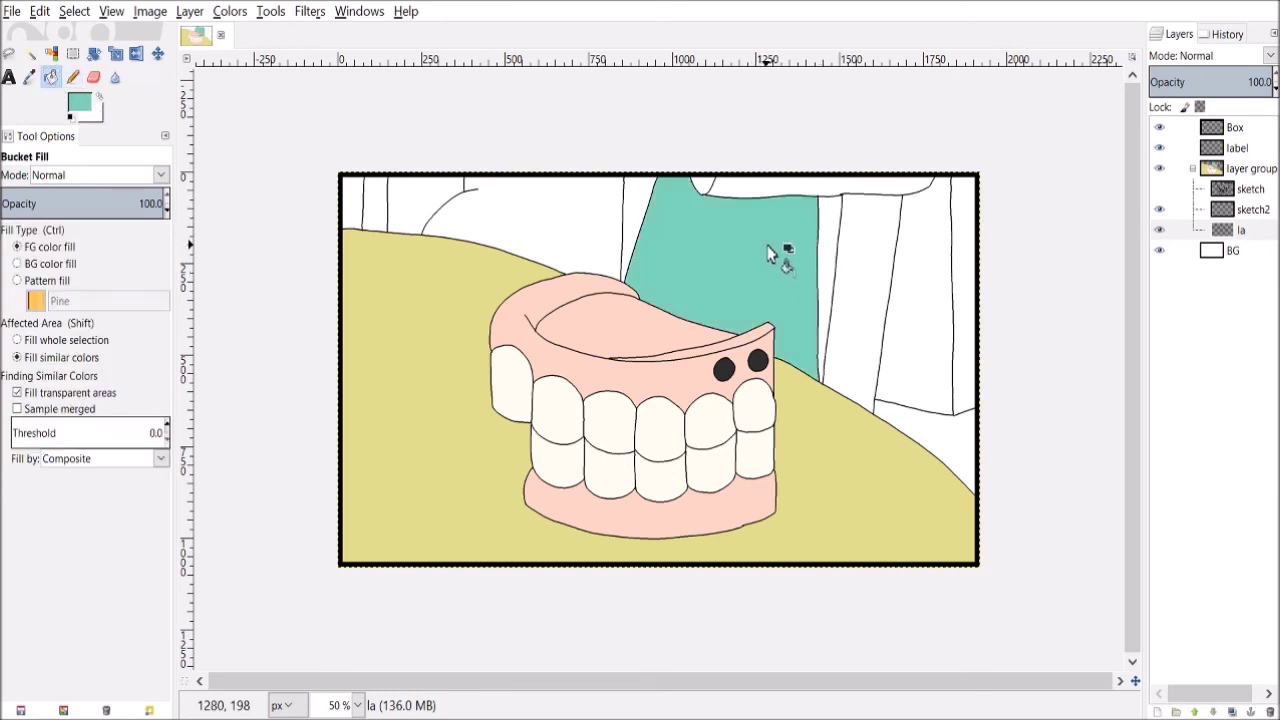
{"action": "key", "text": "ctrl"}
{"action": "left_click", "coordinate": [622, 220], "text": "ctrl"}
{"action": "left_click", "coordinate": [602, 217]}
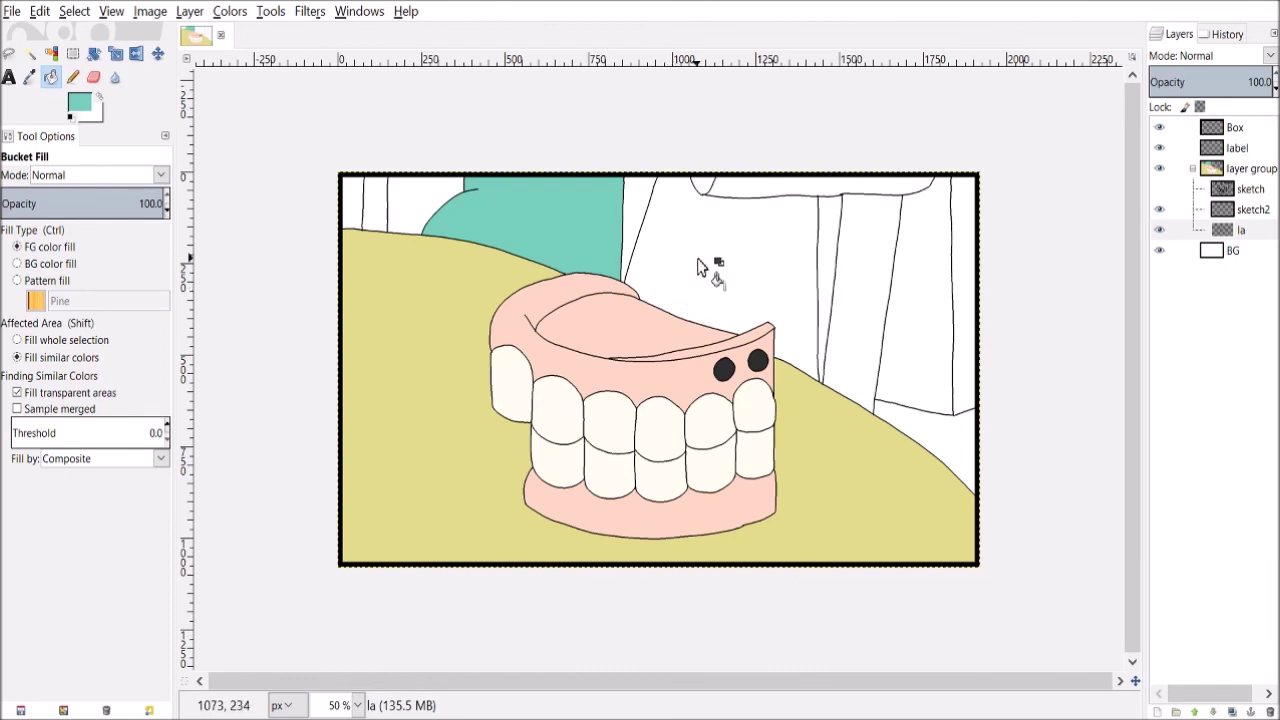
Fill the narrow post at the upper left and all the vertical panels on the right with brown.
{"action": "left_click", "coordinate": [950, 252]}
{"action": "left_click", "coordinate": [866, 290]}
{"action": "left_click", "coordinate": [869, 341]}
{"action": "left_click_drag", "start_coordinate": [869, 341], "coordinate": [908, 171]}
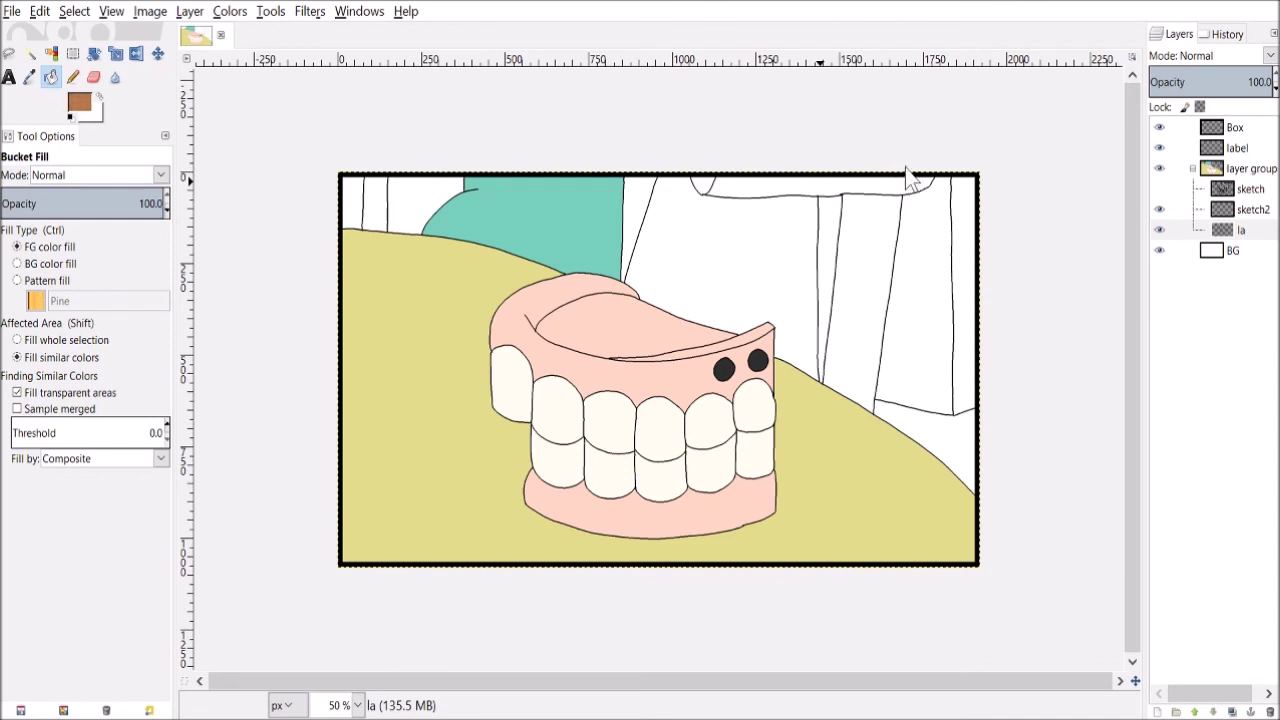
{"action": "left_click", "coordinate": [377, 205]}
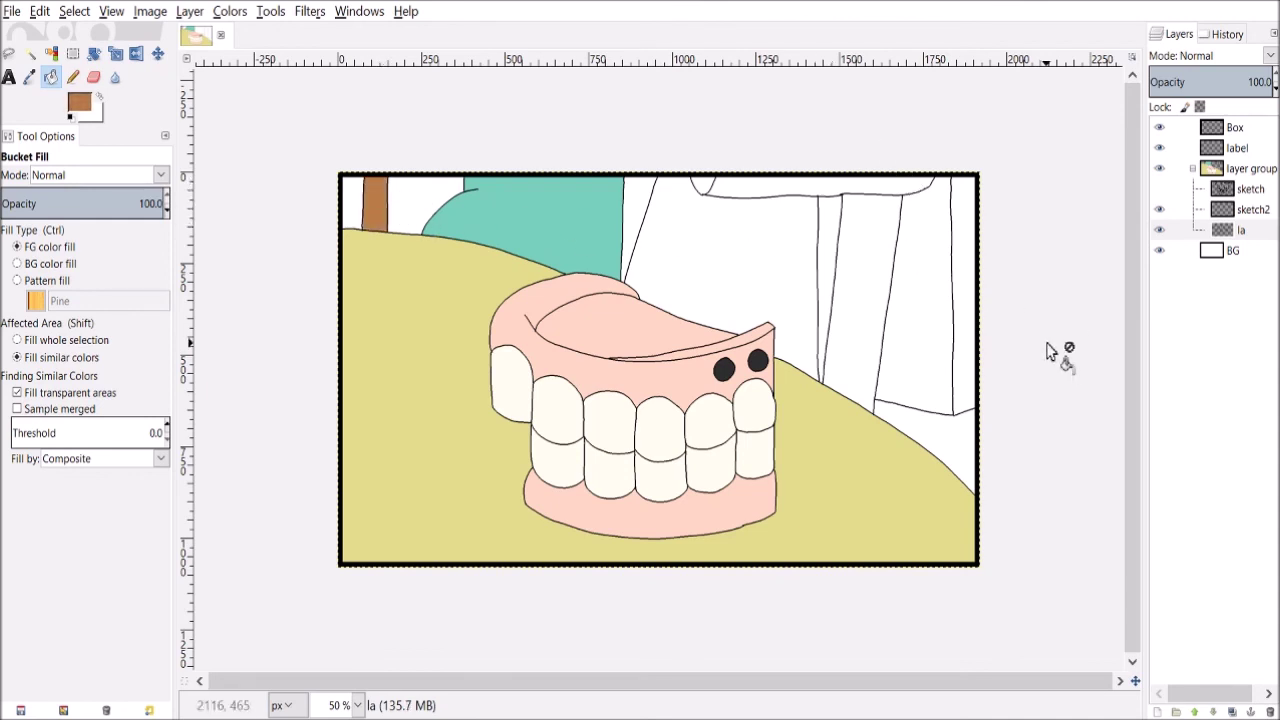
{"action": "left_click", "coordinate": [868, 358]}
{"action": "left_click", "coordinate": [830, 266]}
{"action": "left_click", "coordinate": [940, 287]}
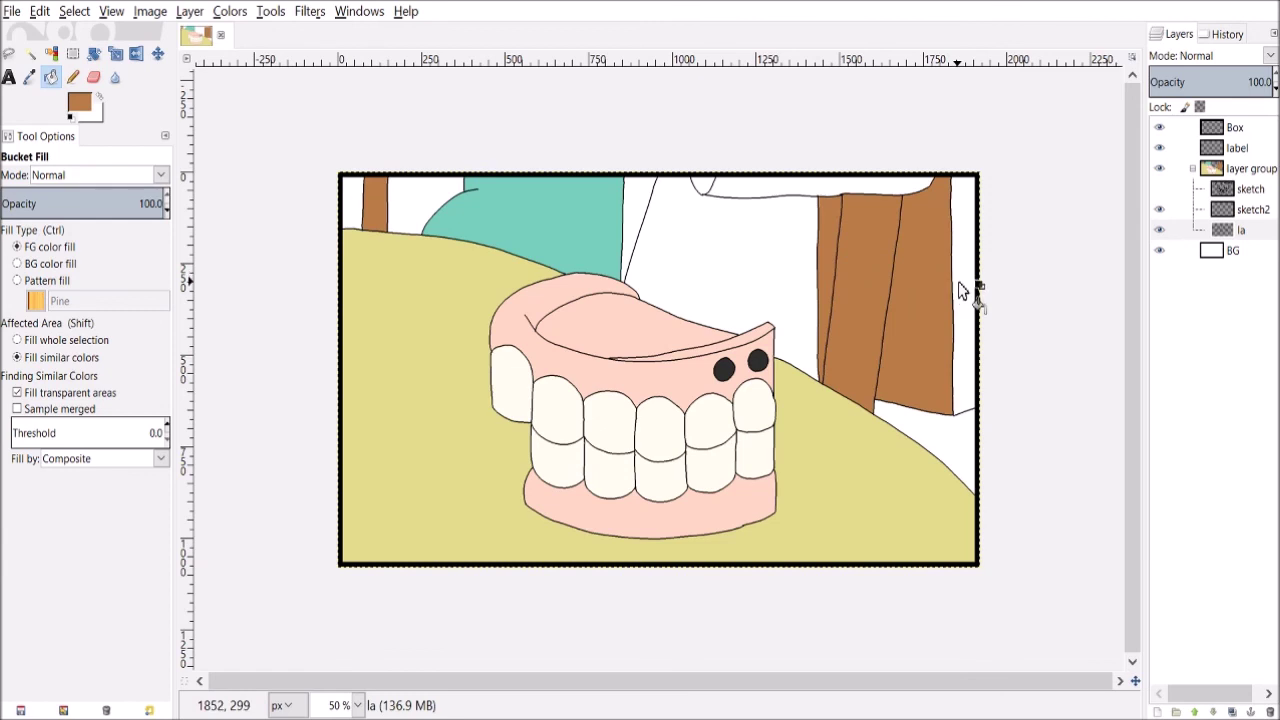
{"action": "left_click", "coordinate": [960, 282]}
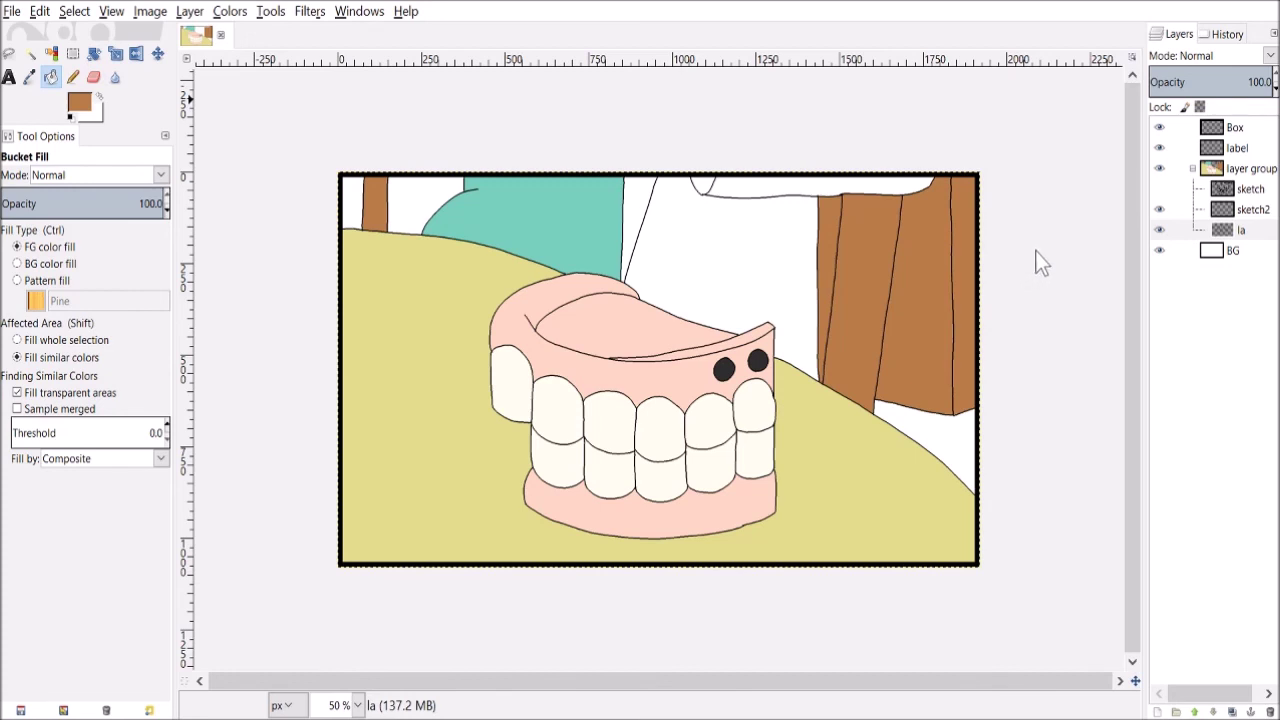
Fill the BG layer with medium gray.
{"action": "left_click", "coordinate": [886, 266], "text": "ctrl"}
{"action": "left_click_drag", "start_coordinate": [923, 256], "coordinate": [911, 285]}
{"action": "left_click", "coordinate": [1184, 251]}
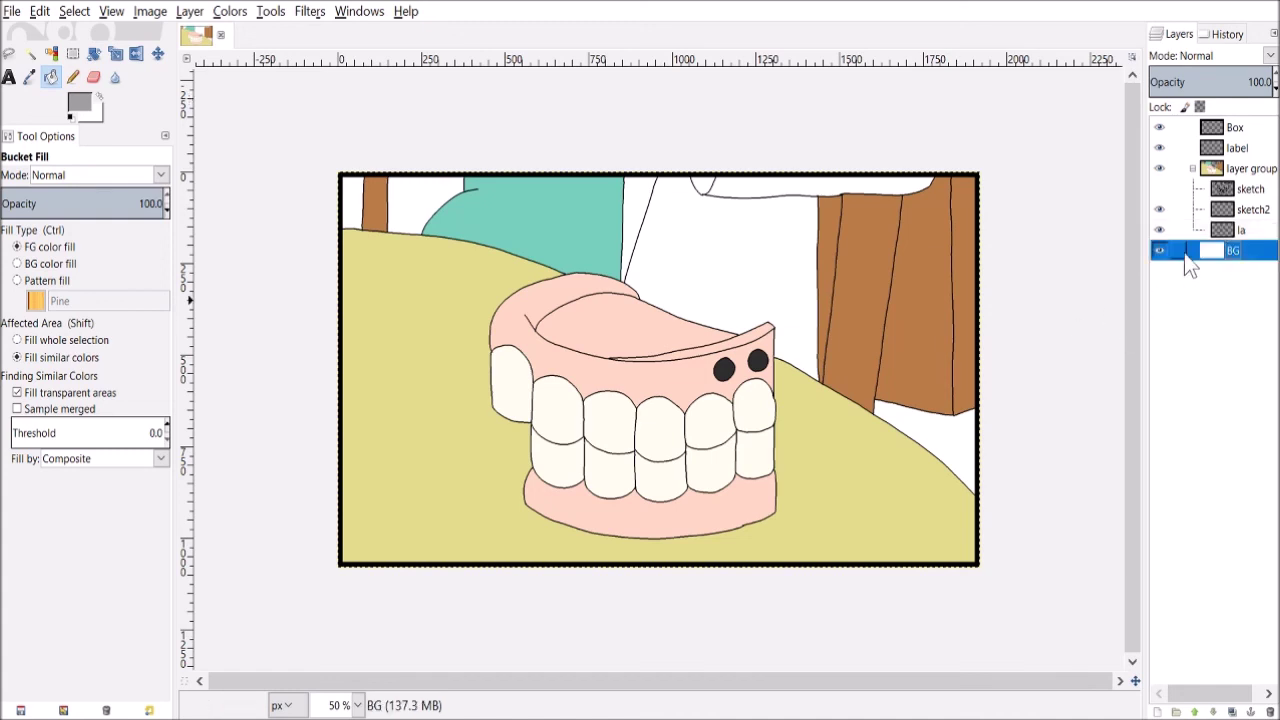
{"action": "left_click", "coordinate": [940, 425]}
On the la layer, fill the slanted strip, the large central area, the left background area and the hanging top shape with white.
{"action": "left_click", "coordinate": [1240, 230]}
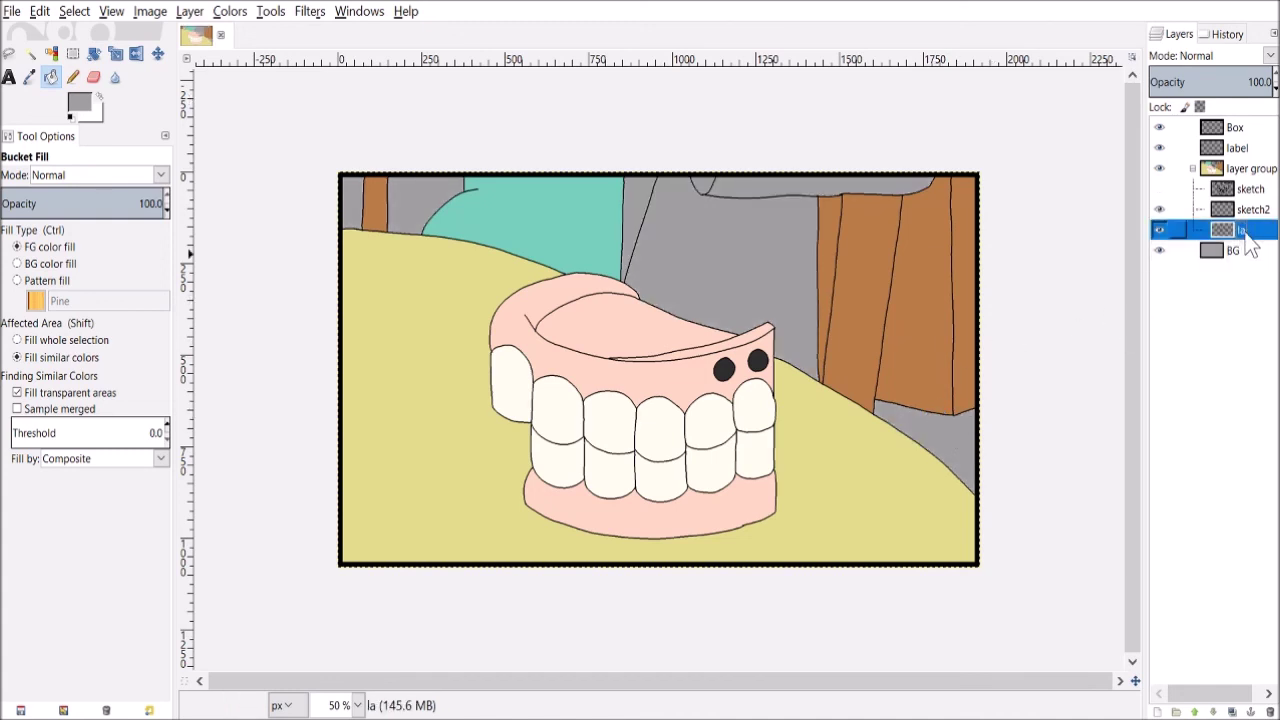
{"action": "left_click", "coordinate": [98, 97]}
{"action": "left_click", "coordinate": [632, 222]}
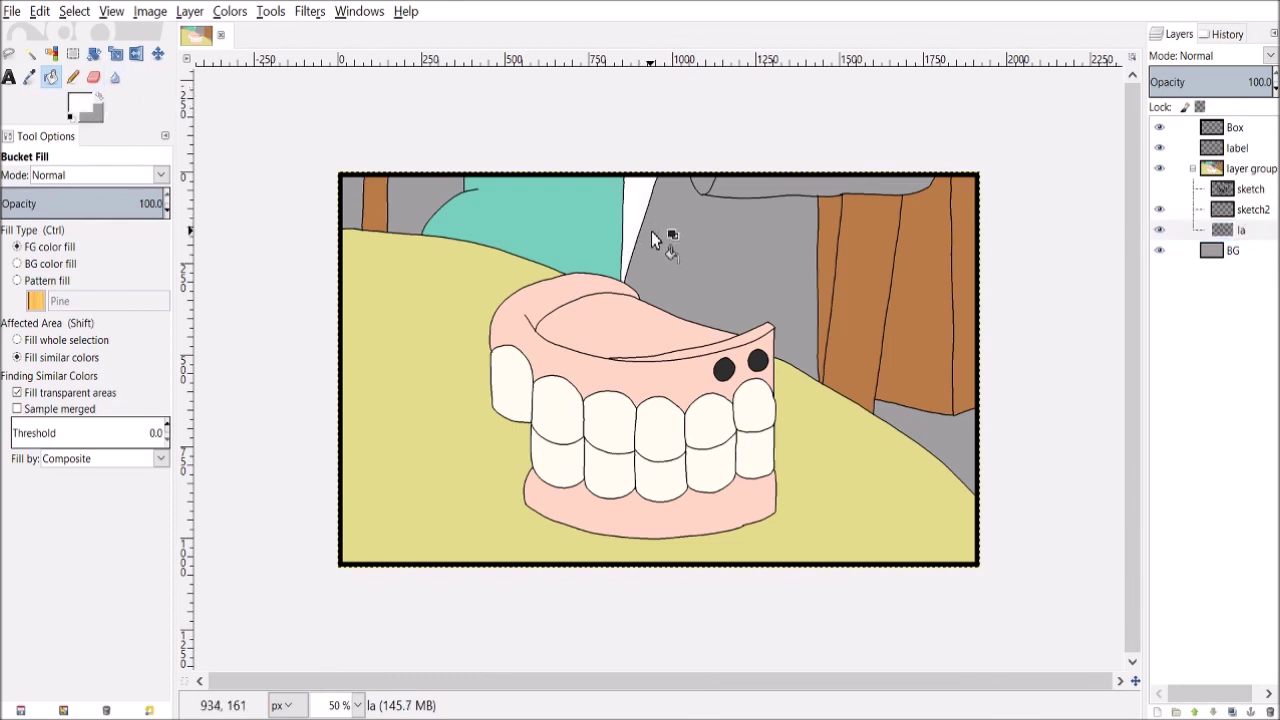
{"action": "left_click", "coordinate": [656, 232]}
{"action": "left_click", "coordinate": [438, 192]}
{"action": "left_click", "coordinate": [785, 192]}
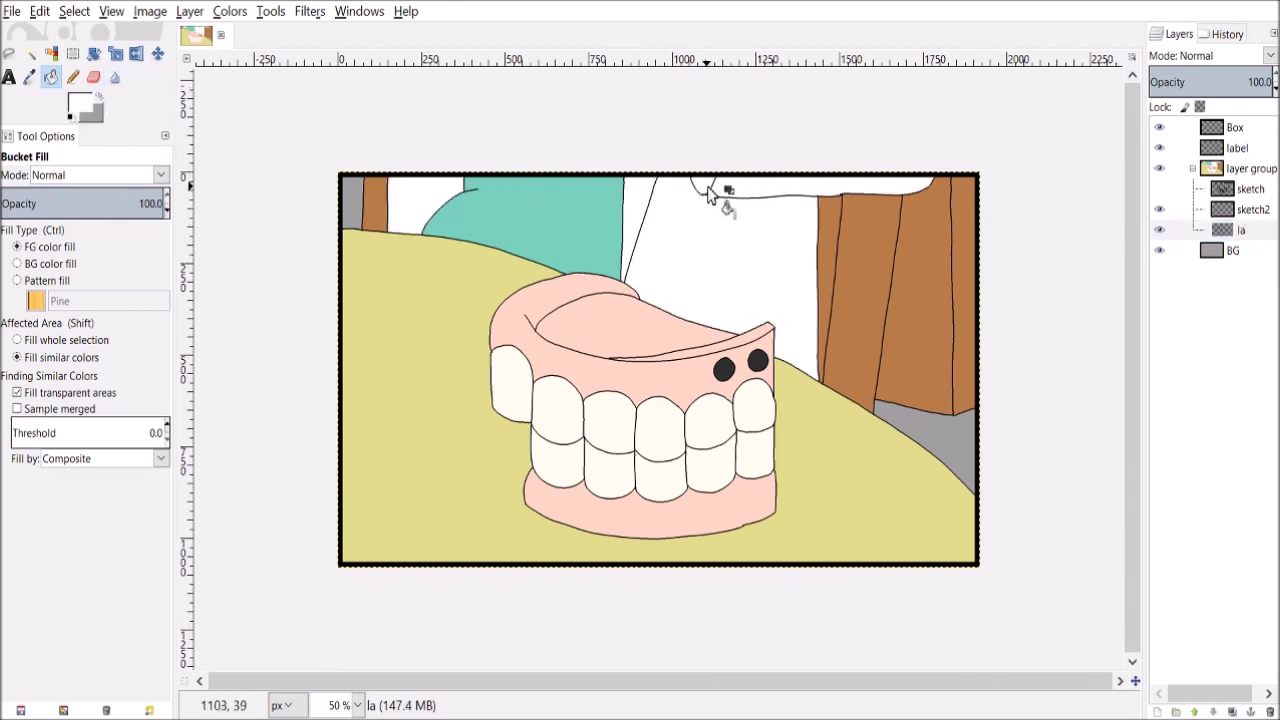
Reset the colours to black foreground and white background and activate the Fuzzy Select tool.
{"action": "scroll", "coordinate": [908, 438], "scroll_direction": "down", "scroll_amount": 1}
{"action": "scroll", "coordinate": [905, 443], "scroll_direction": "up", "scroll_amount": 1}
{"action": "scroll", "coordinate": [907, 452], "scroll_direction": "up", "scroll_amount": 1}
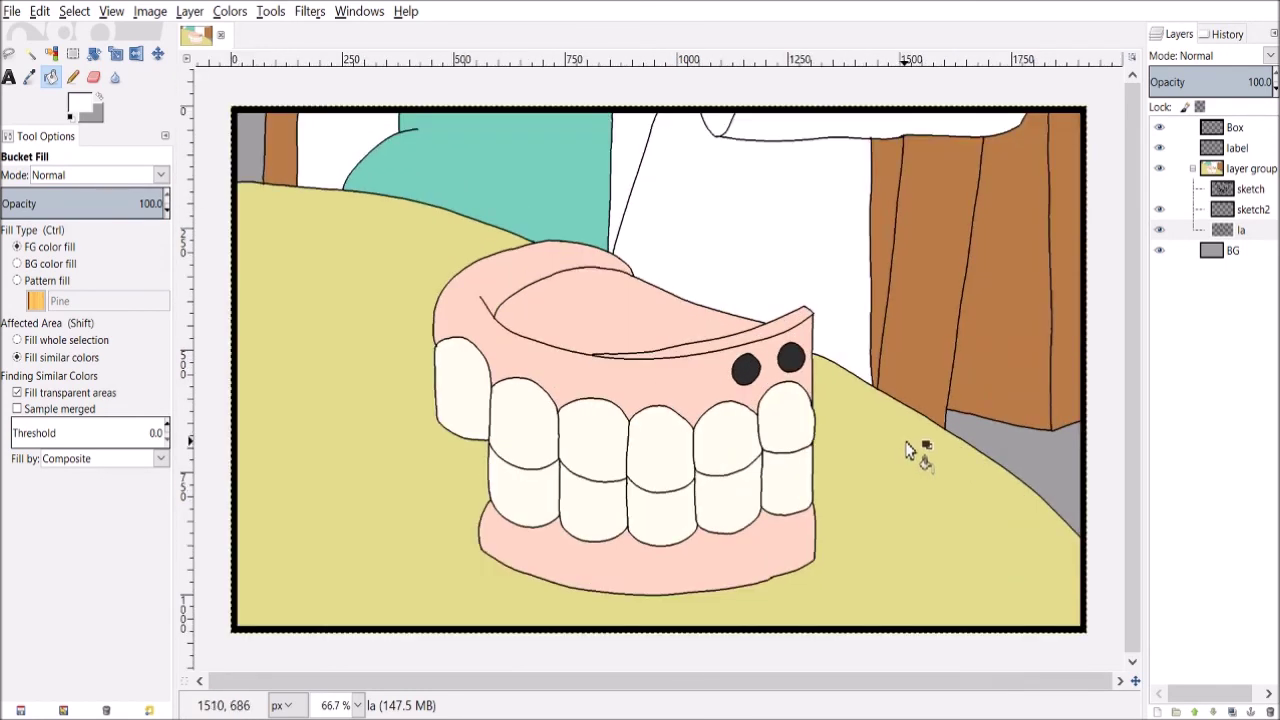
{"action": "key", "text": "n"}
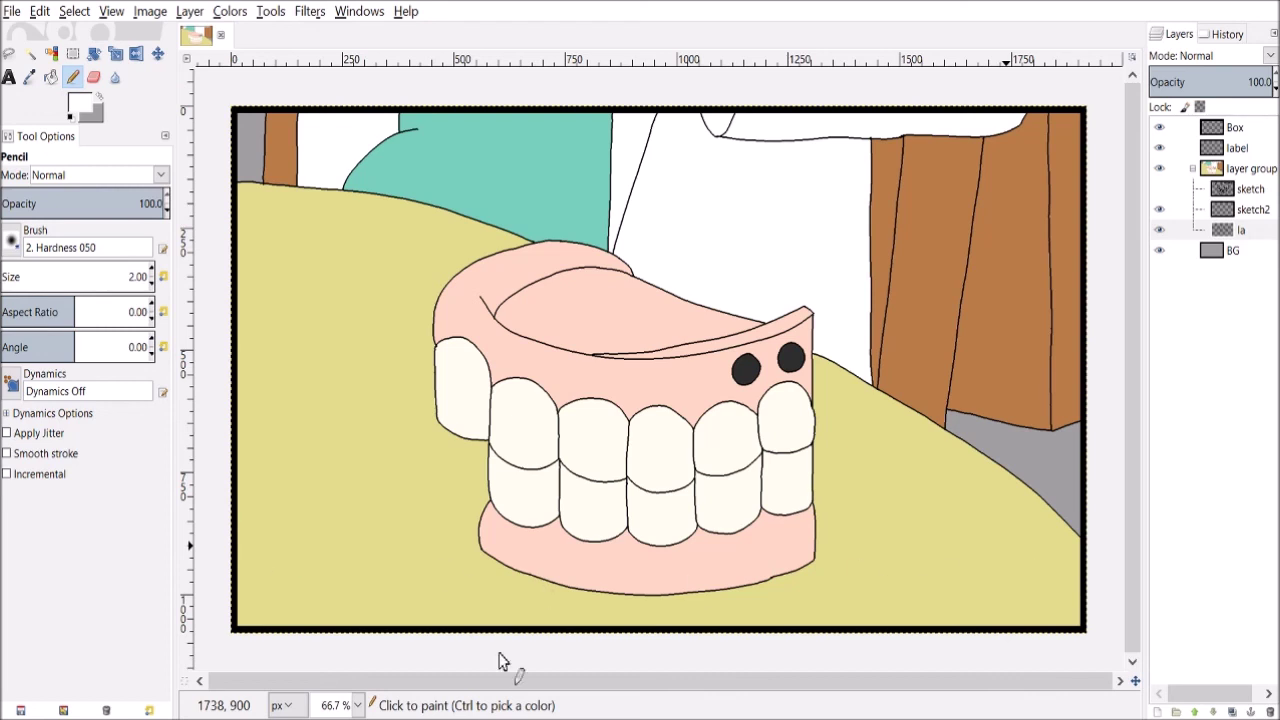
{"action": "key", "text": "u"}
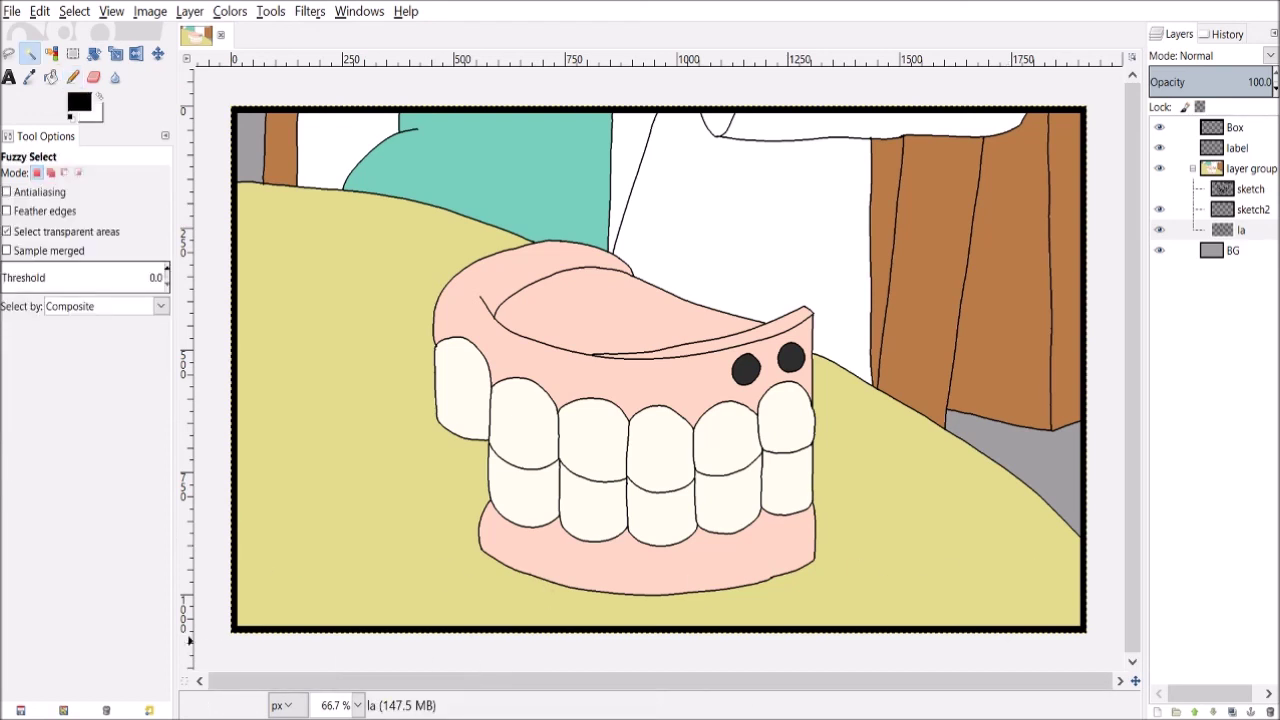